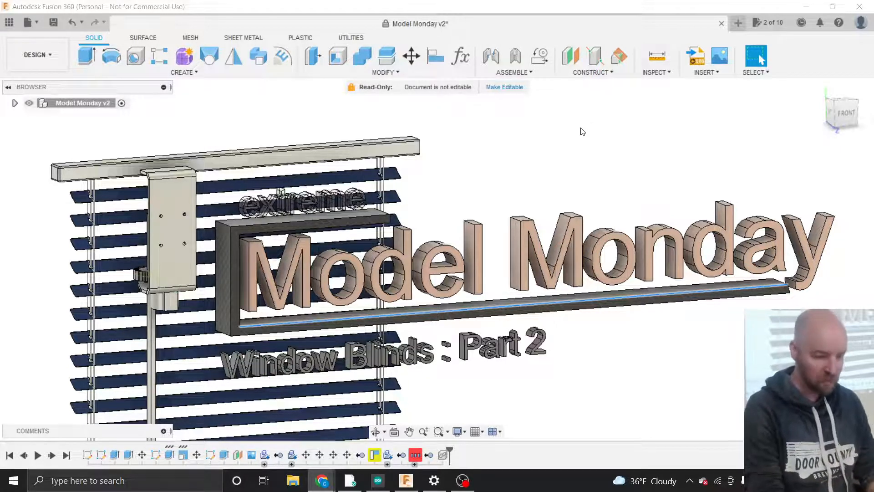
- Open the 5v Stepper design from the project's data panel in a new tab
left_click(10, 23)
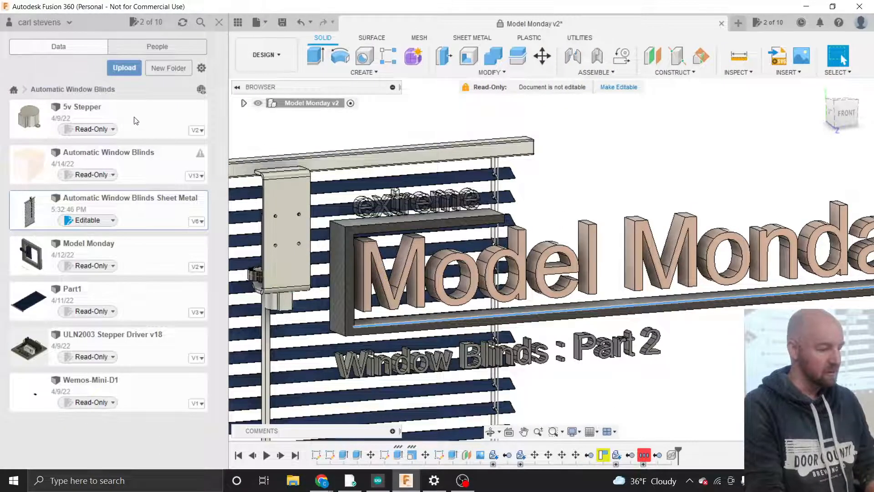
double_click(134, 118)
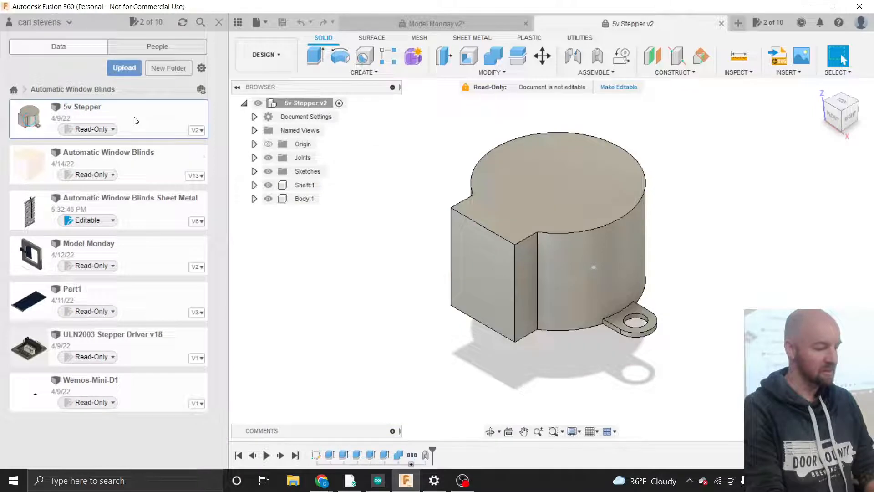
- Hide the data panel and orbit the 5v Stepper motor to reveal its shaft
left_click(214, 22)
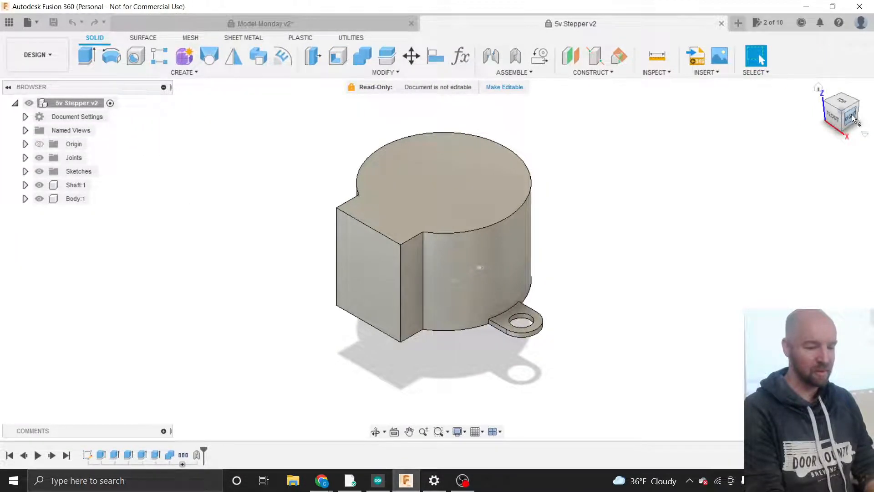
left_click_drag(844, 113, 799, 81)
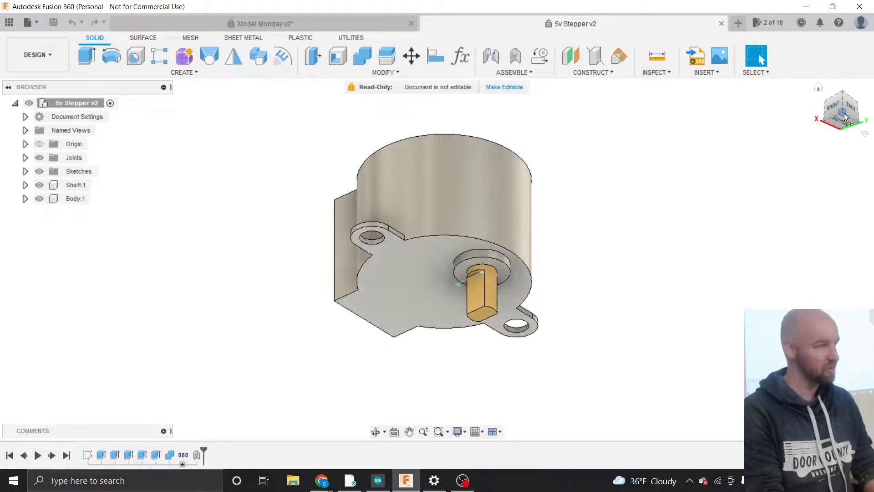
scroll(449, 178, "up", 3)
left_click(449, 179)
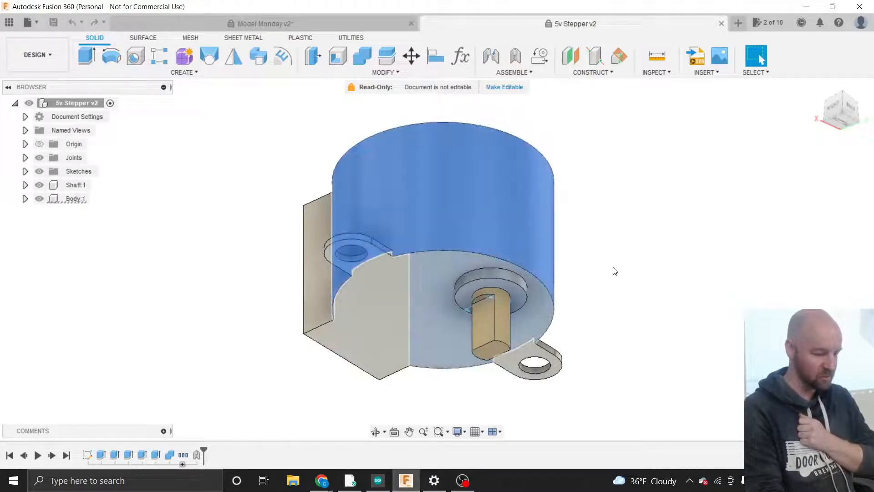
left_click(678, 218)
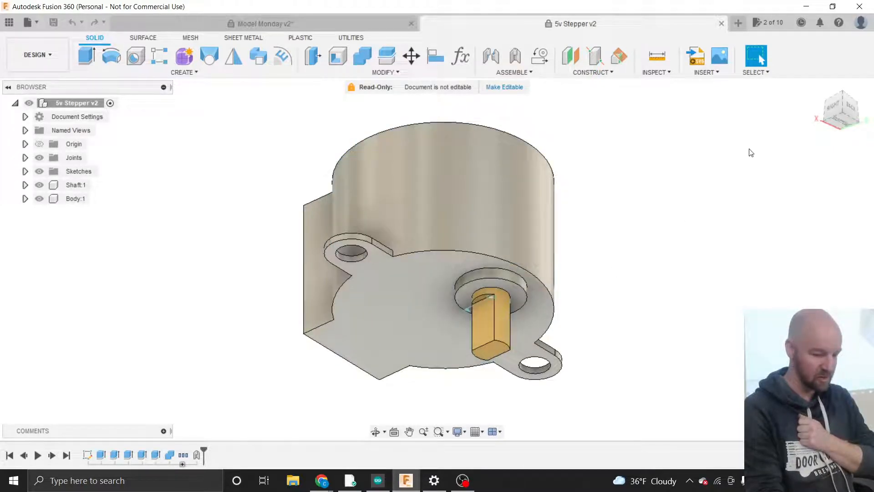
left_click(841, 110)
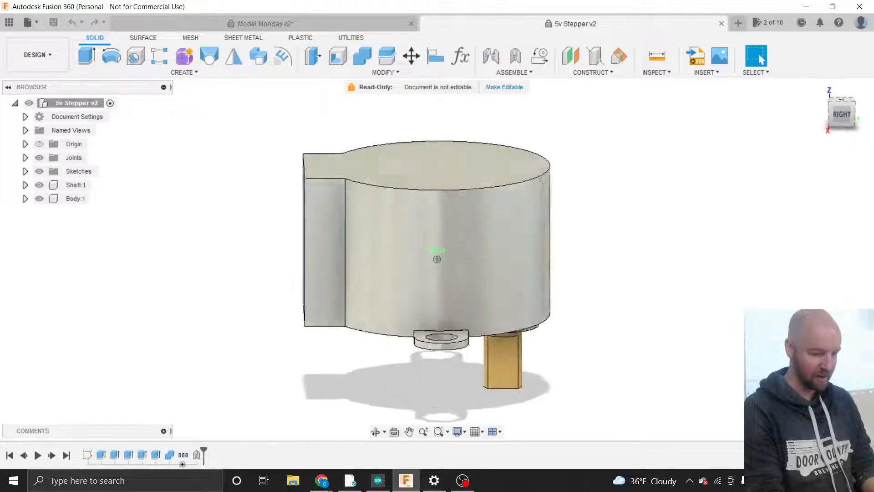
mouse_move(841, 115)
left_mouse_down()
mouse_move(811, 122)
mouse_move(842, 111)
left_mouse_up()
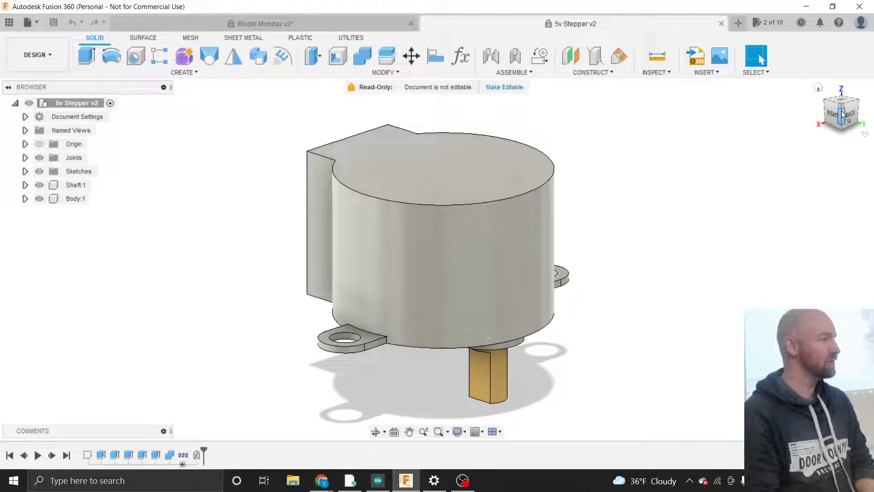
- View the motor from behind and below, then close the 5v Stepper tab
scroll(736, 286, "down", 1)
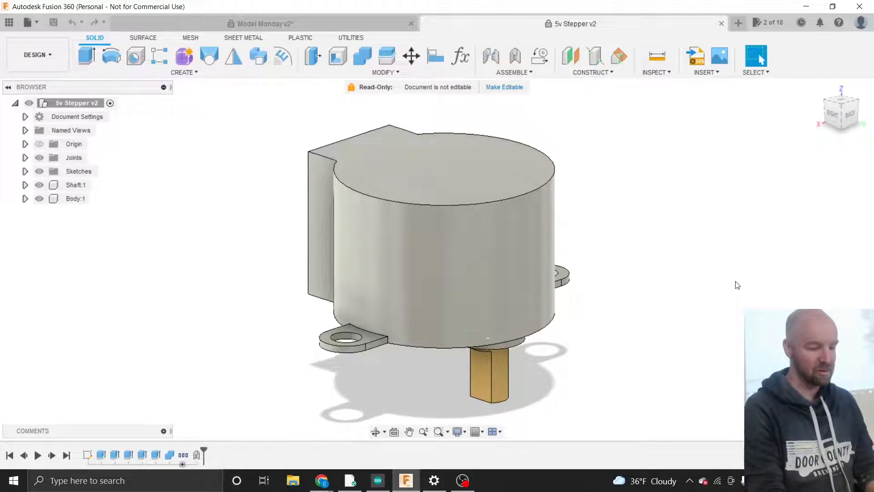
scroll(737, 286, "up", 1)
scroll(738, 286, "down", 2)
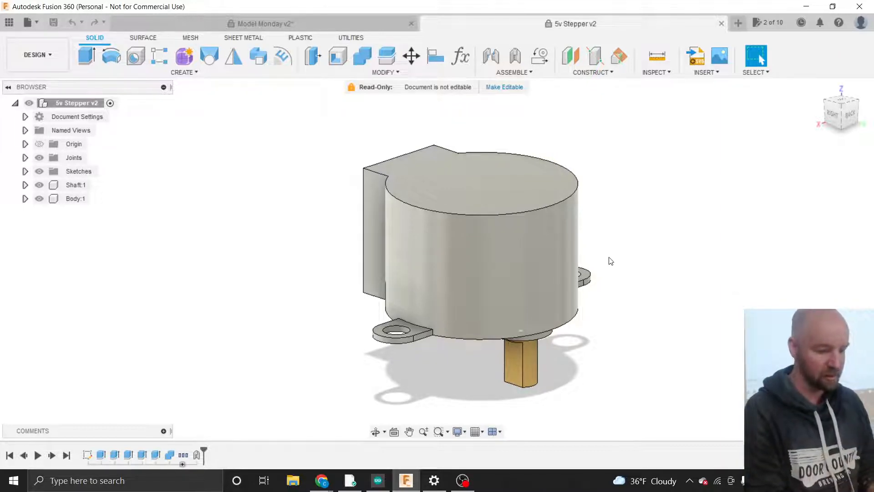
middle_click_drag(436, 259, 491, 256, "shift")
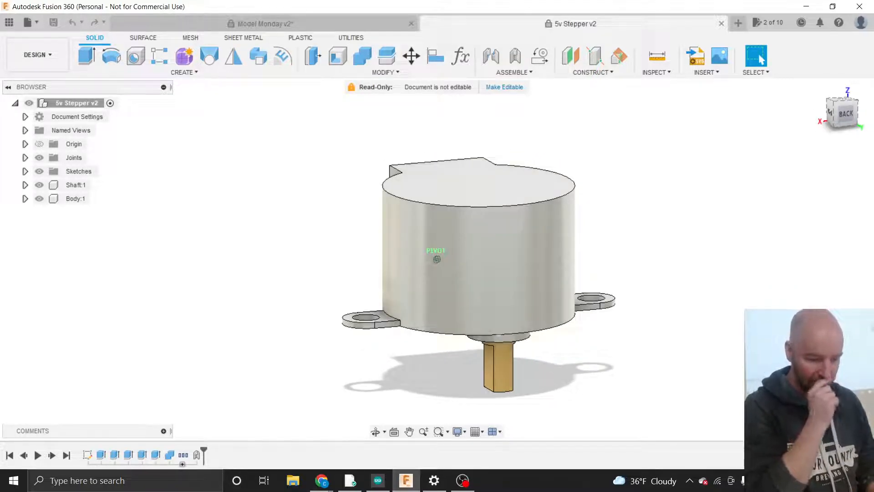
mouse_move(491, 256)
middle_mouse_down("shift")
mouse_move(538, 235)
mouse_move(560, 211)
middle_mouse_up("shift")
left_click_drag(865, 82, 849, 119)
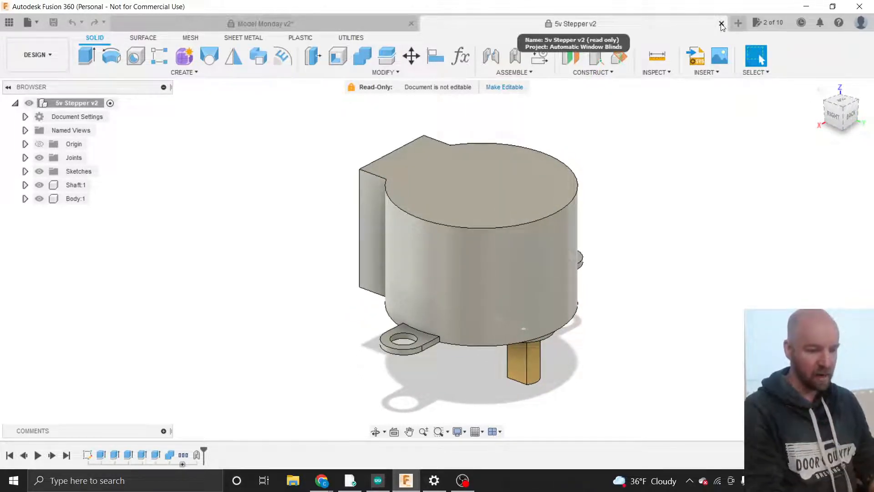
left_click(721, 23)
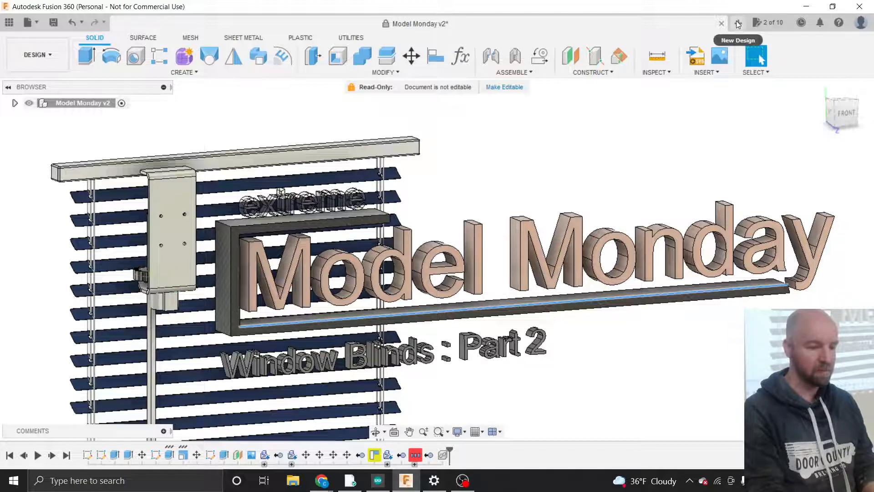
- Start a new design and save it to the Automatic Window Blinds project
left_click(737, 24)
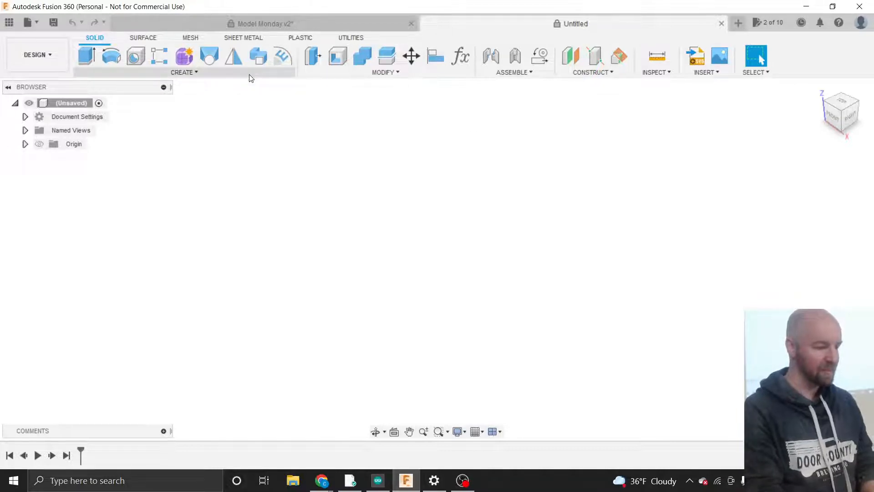
left_click(54, 23)
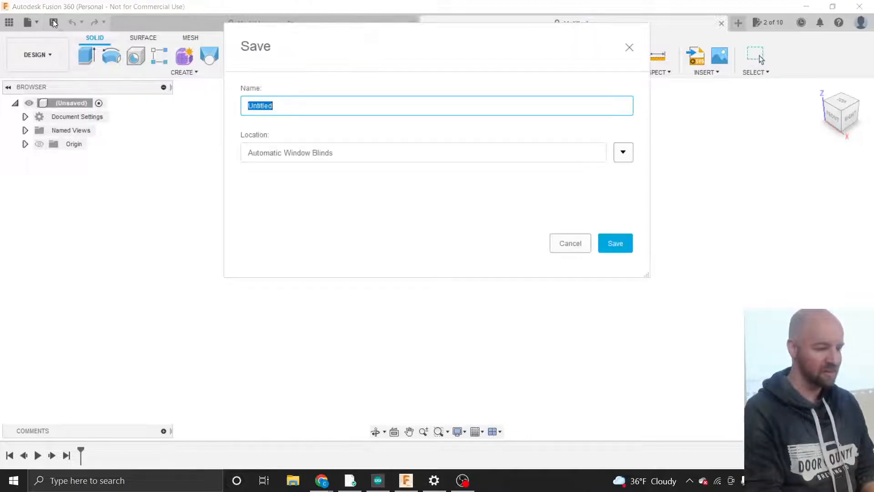
left_click_drag(325, 46, 332, 122)
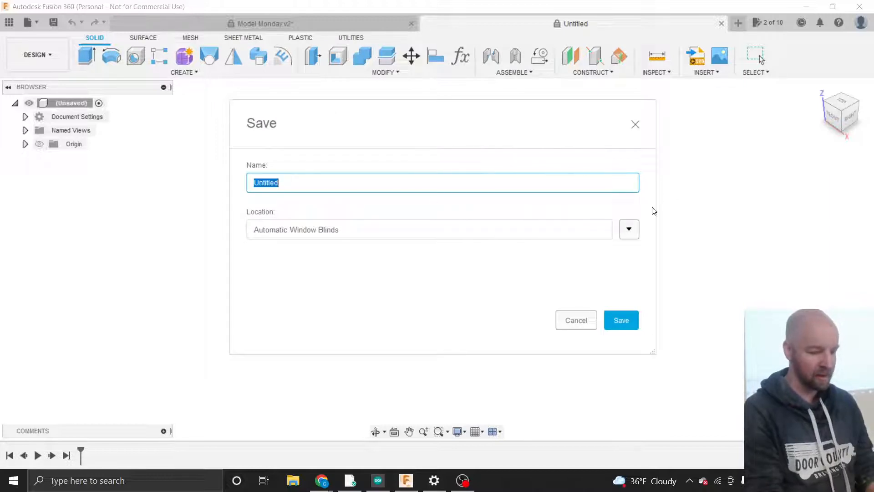
left_click(629, 229)
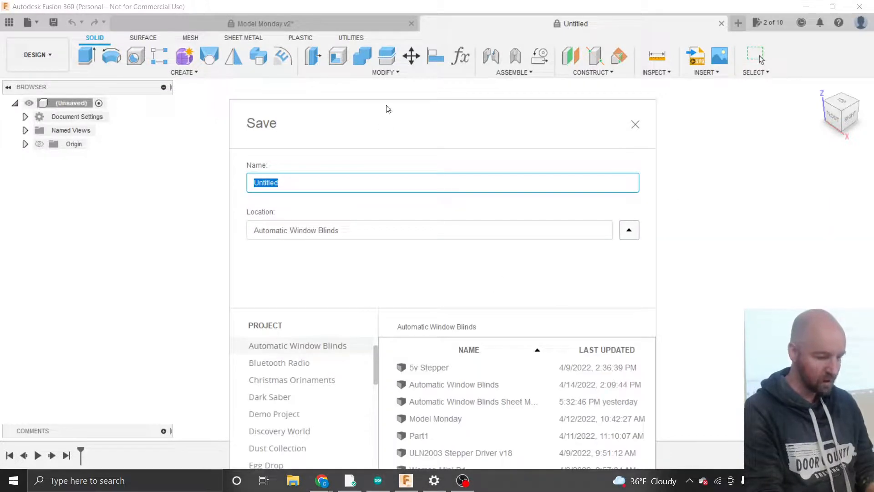
left_click_drag(388, 108, 359, 19)
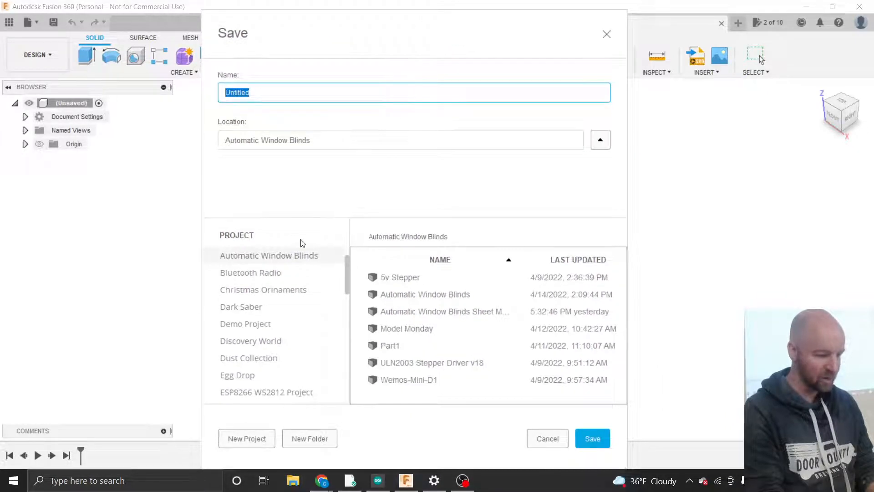
scroll(276, 264, "up", 2)
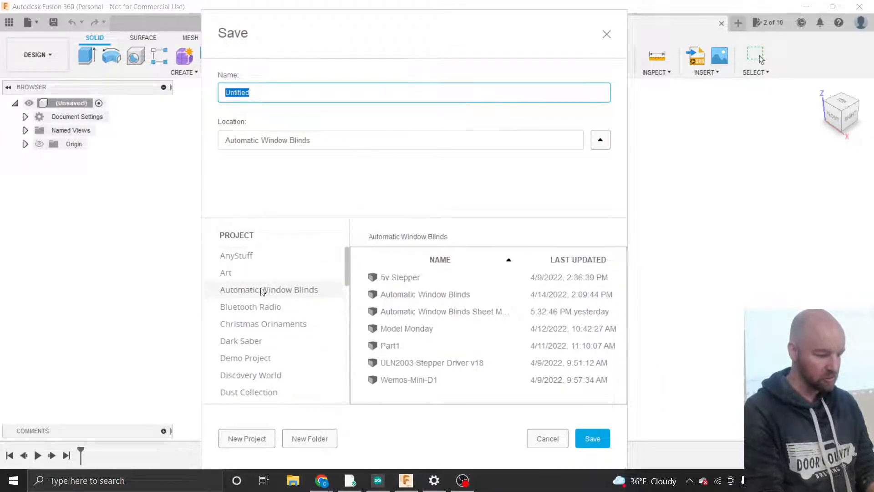
left_click(262, 292)
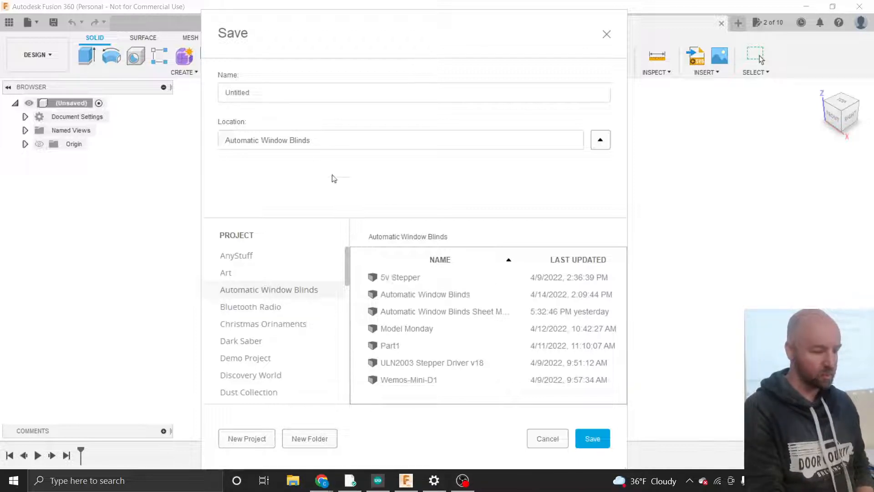
- Replace the default Untitled name with 'Blinds Control'
left_click(274, 94)
double_click(275, 94)
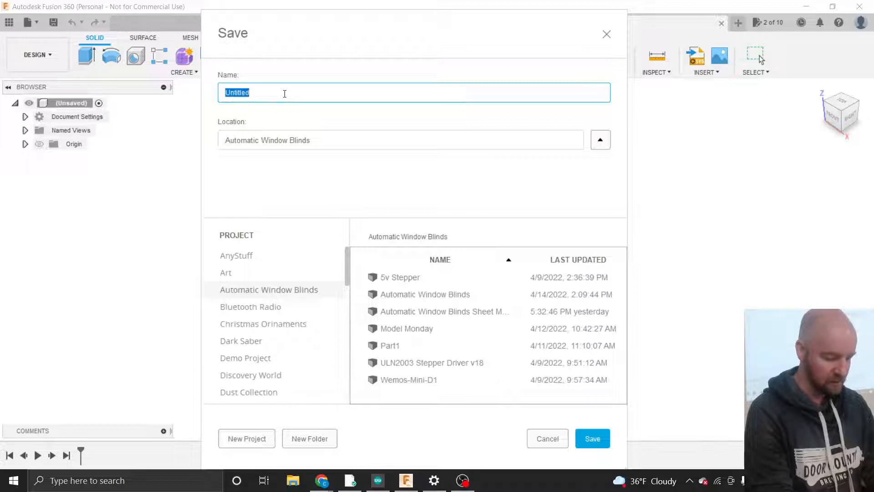
type("Blinds ")
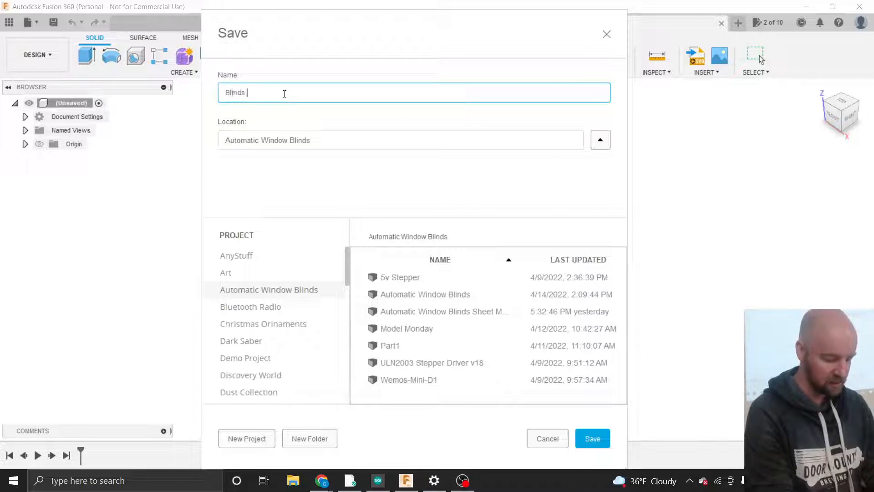
type("Cootrol")
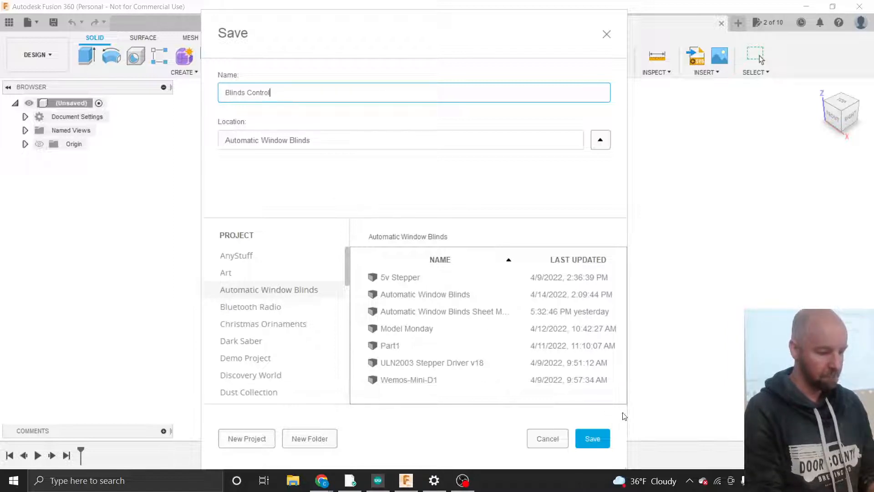
- Save the design as Blinds Control v1, re-expand the browser tree, and show the CREATE tools
left_click(591, 439)
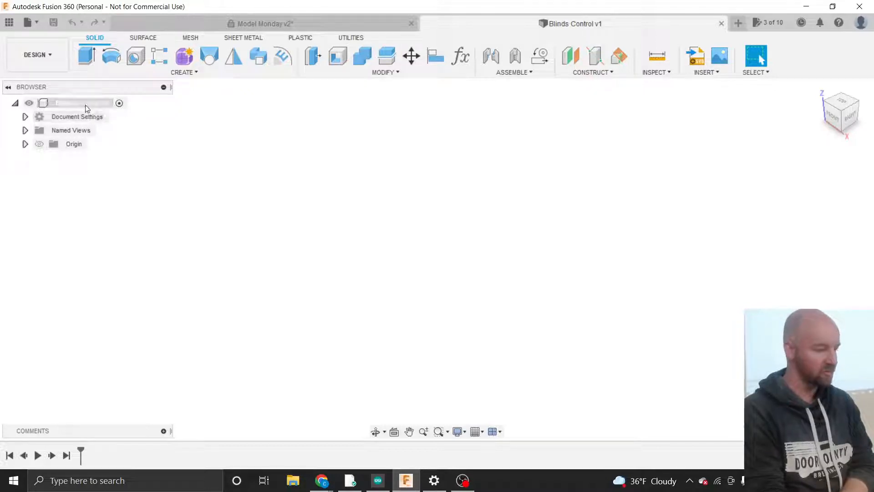
left_click(15, 103)
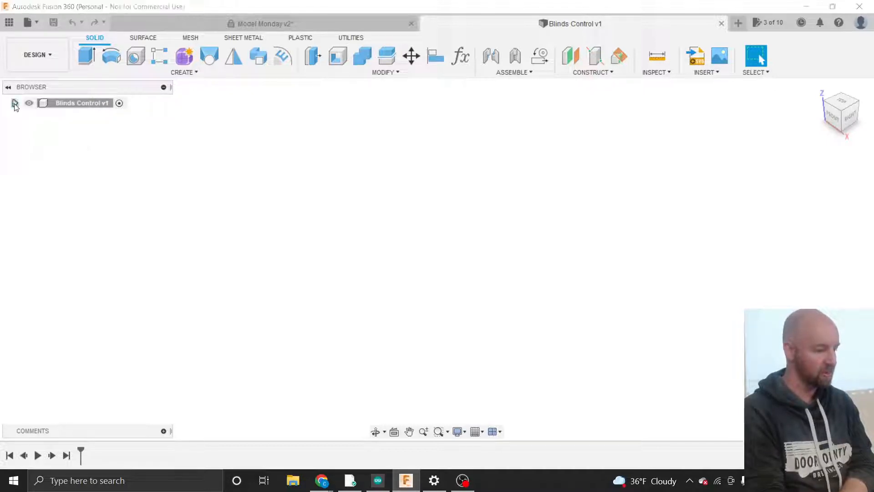
left_click(15, 104)
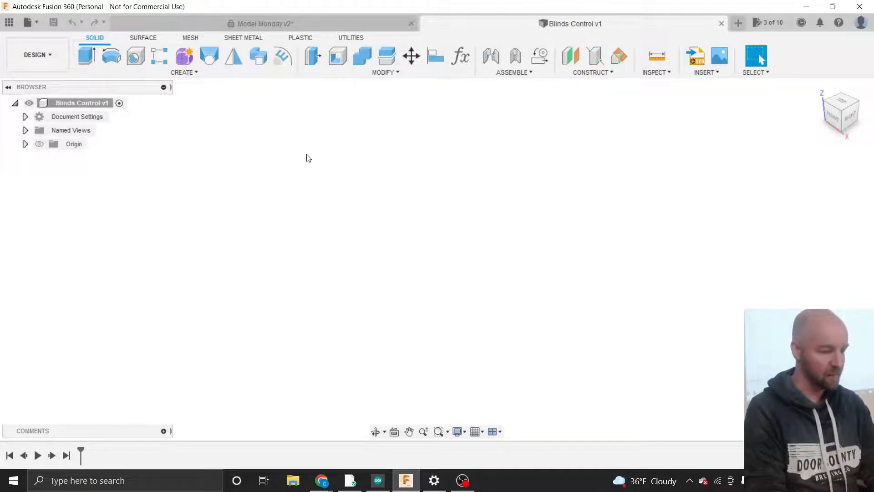
left_click(195, 72)
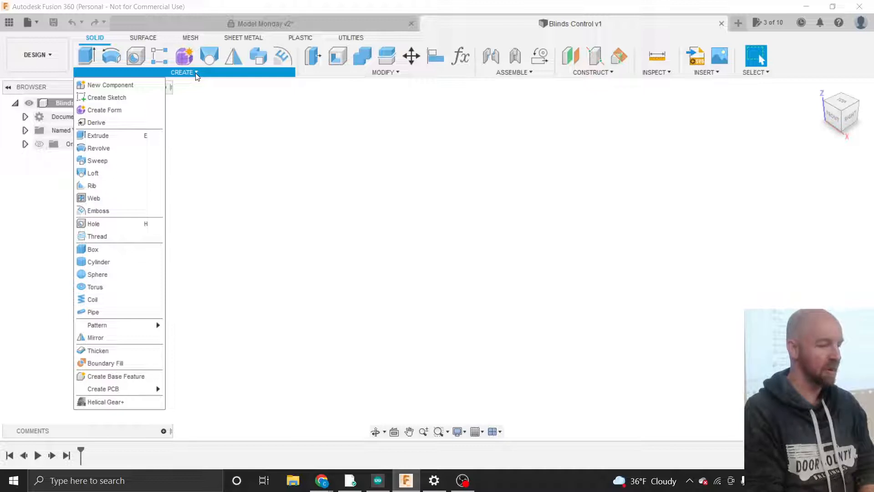
- Add a New Component named 'Drive Train' to the Blinds Control design
left_click(128, 86)
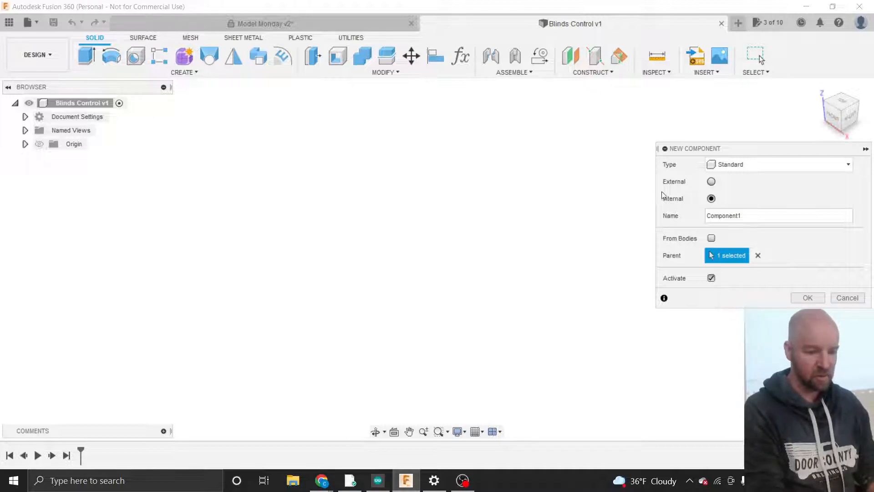
double_click(750, 216)
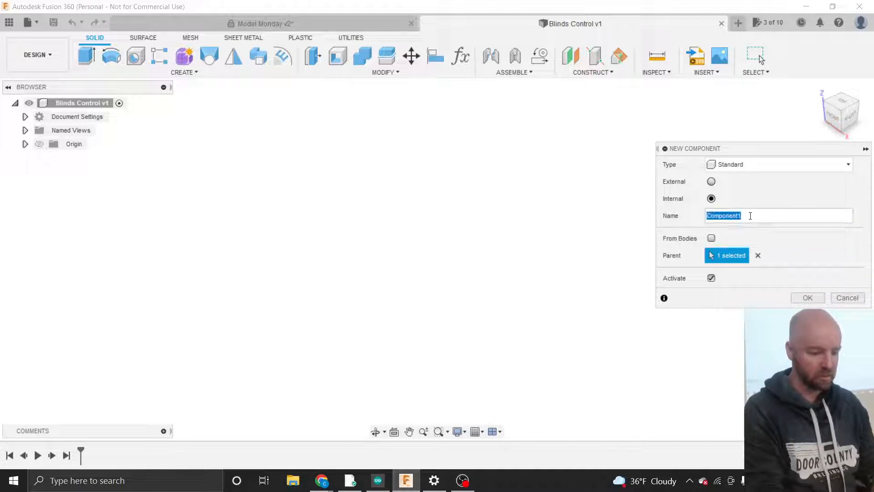
type("Dri")
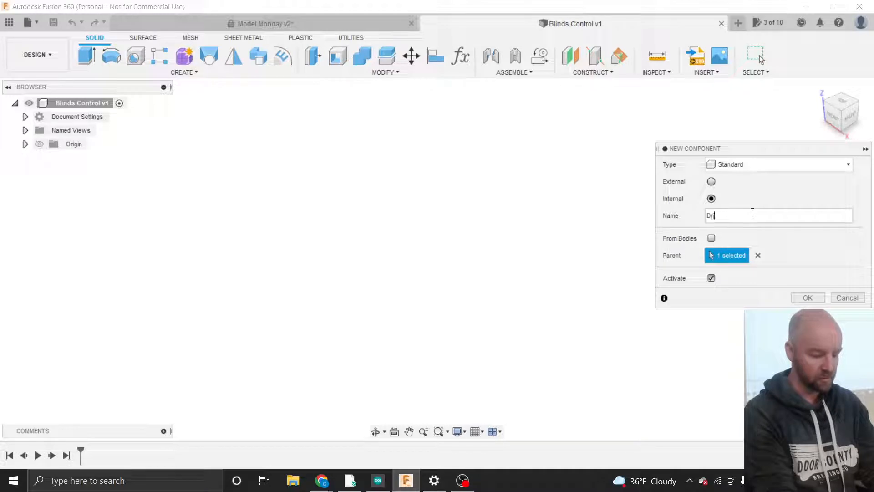
type("ve Train")
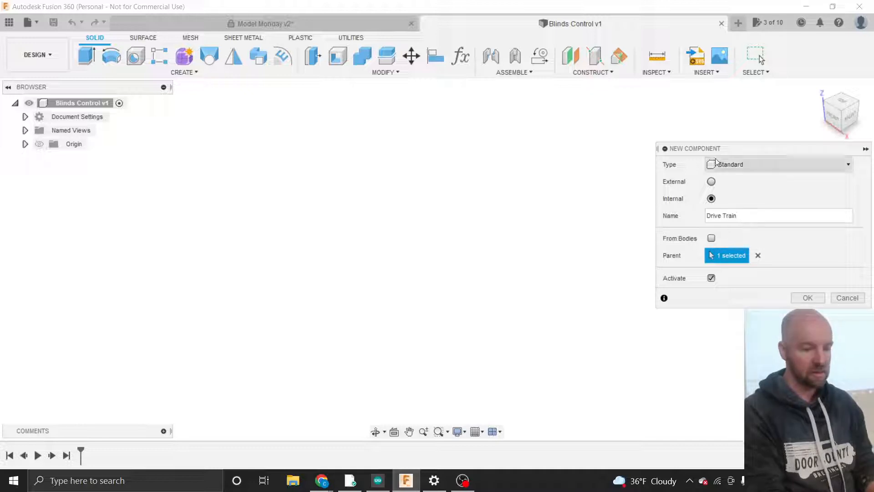
left_click_drag(715, 149, 684, 146)
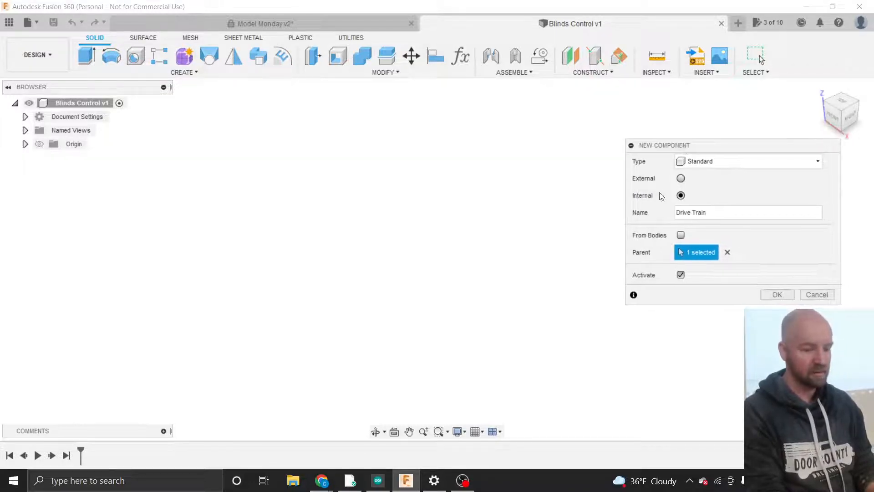
left_click(778, 293)
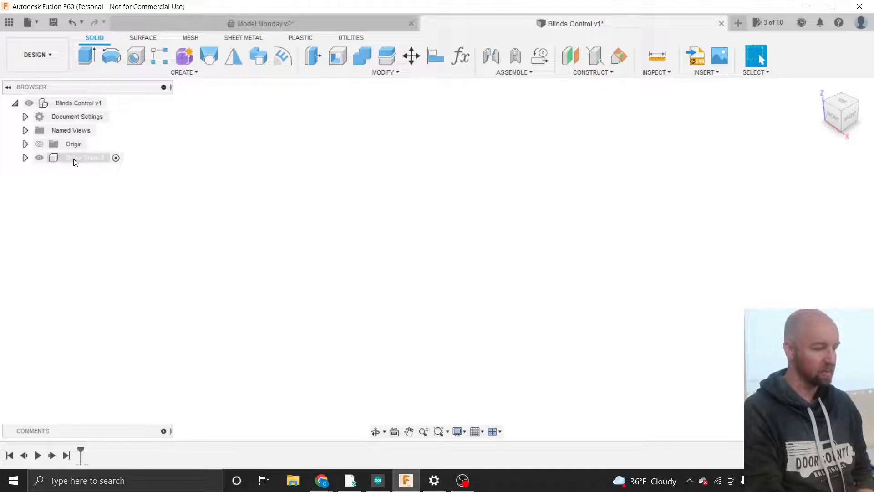
- Expand Drive Train:1 to show its Origin and reopen the project data panel
left_click(25, 157)
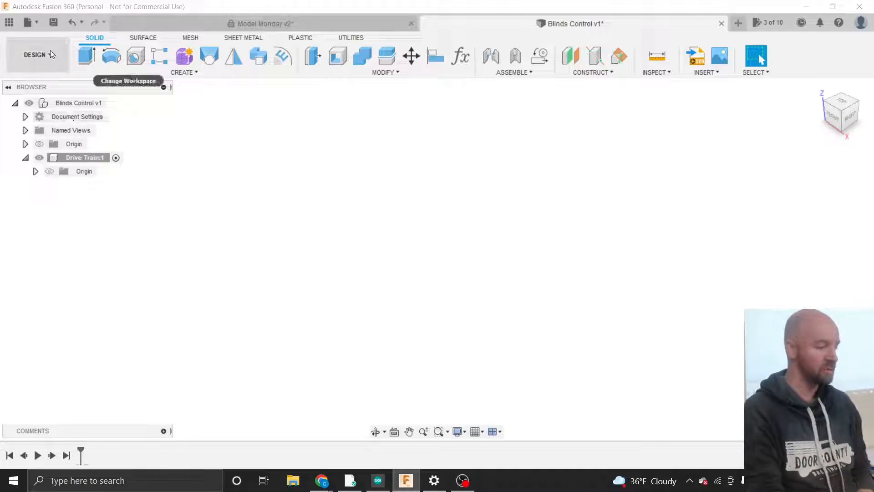
left_click(9, 23)
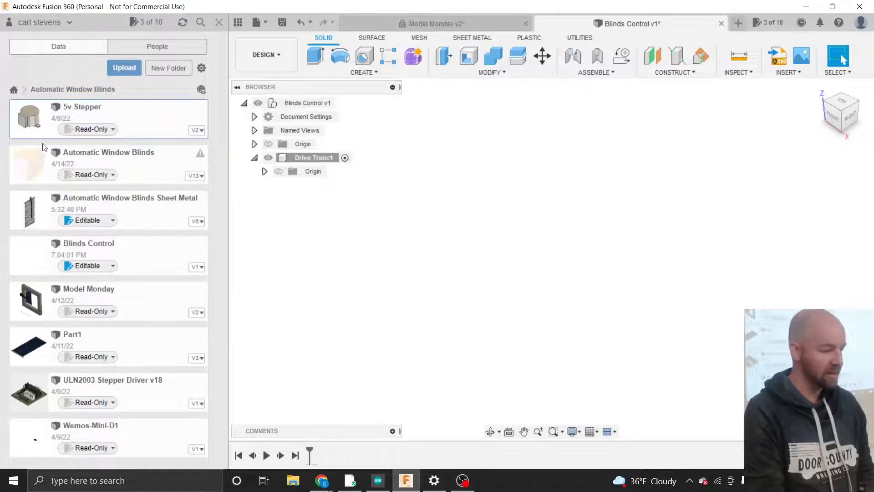
- Insert the 5v Stepper file into the current design's Drive Train component
right_click(108, 118)
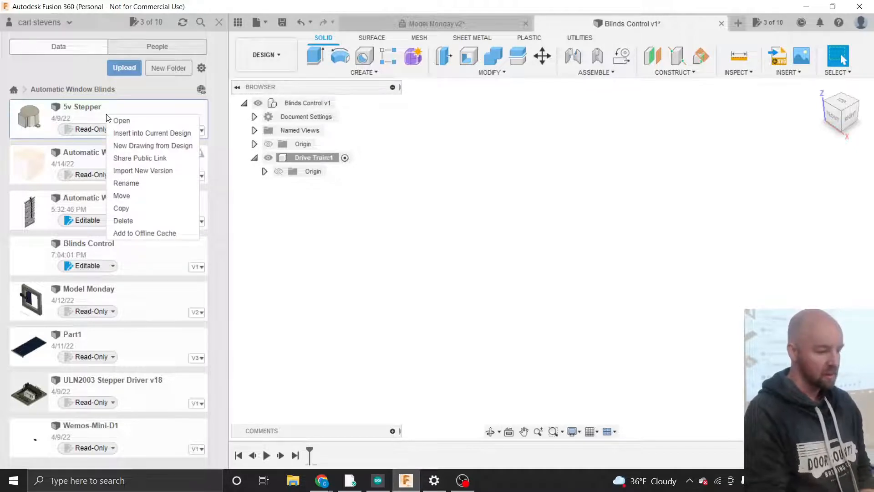
left_click(139, 134)
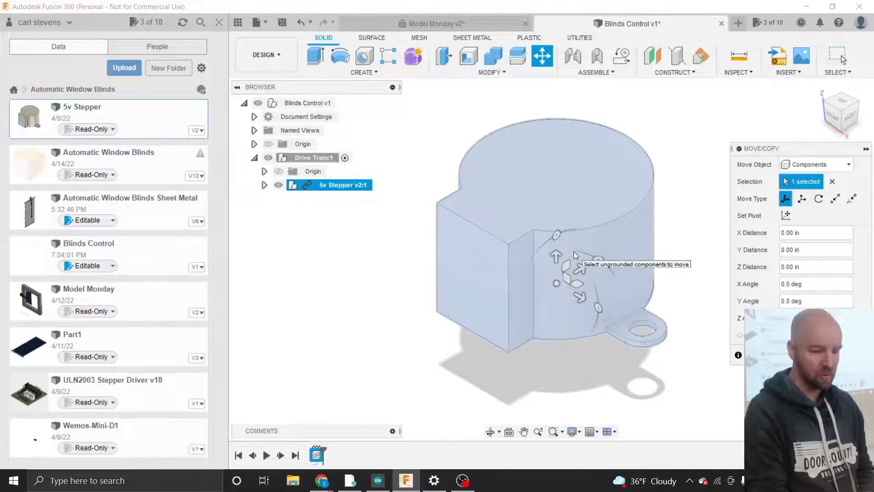
scroll(573, 252, "down", 4)
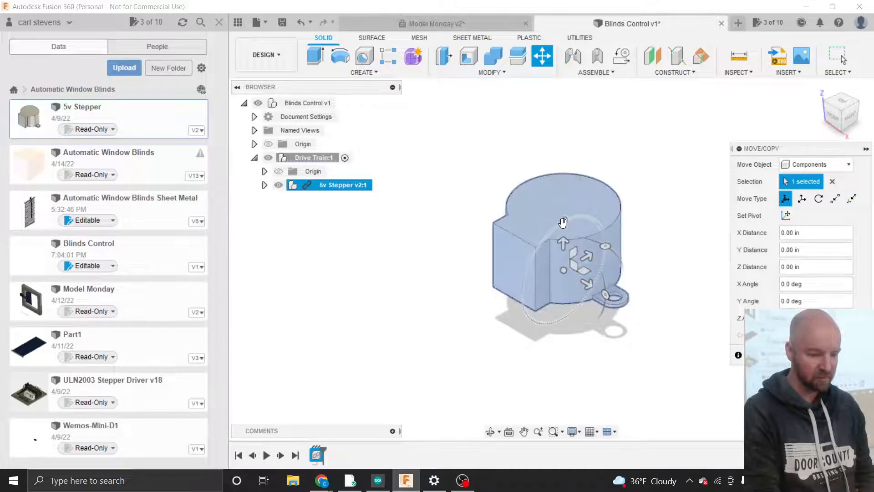
- Rotate the inserted stepper -180° about X so its shaft points upward
left_click_drag(563, 223, 563, 329)
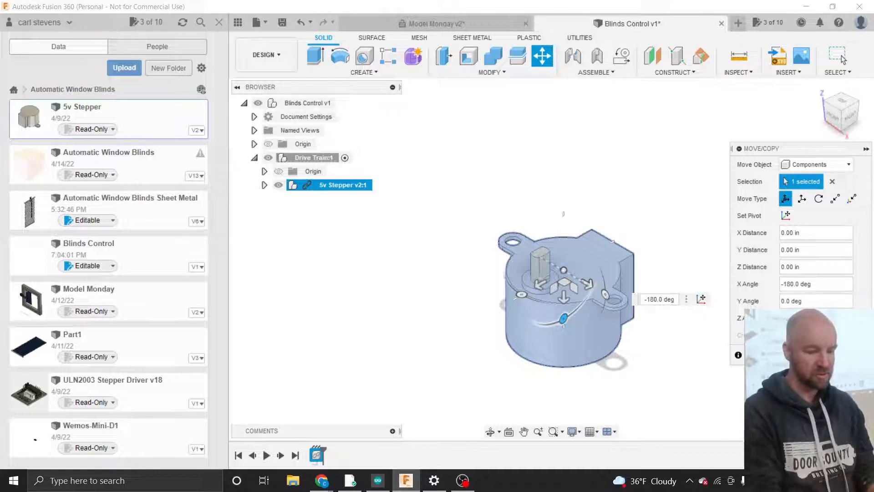
key("Return")
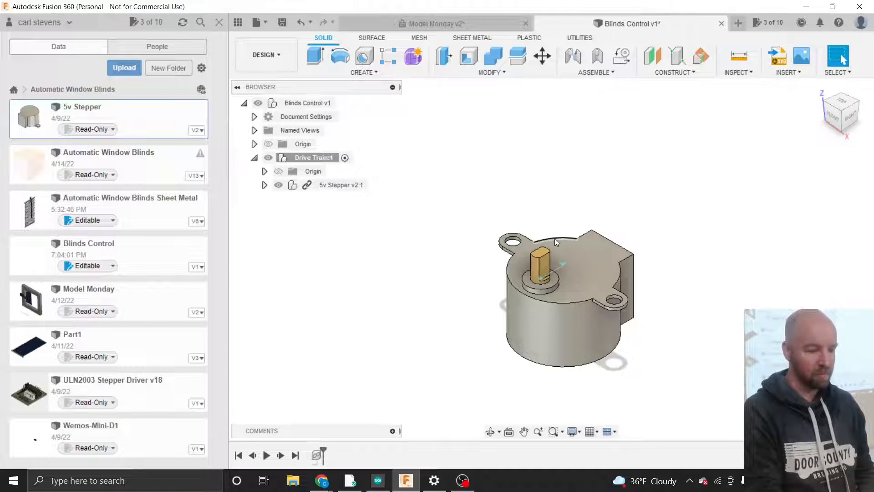
- Close the data panel and launch the Fusion 360 App Store from UTILITIES > ADD-INS
left_click(217, 28)
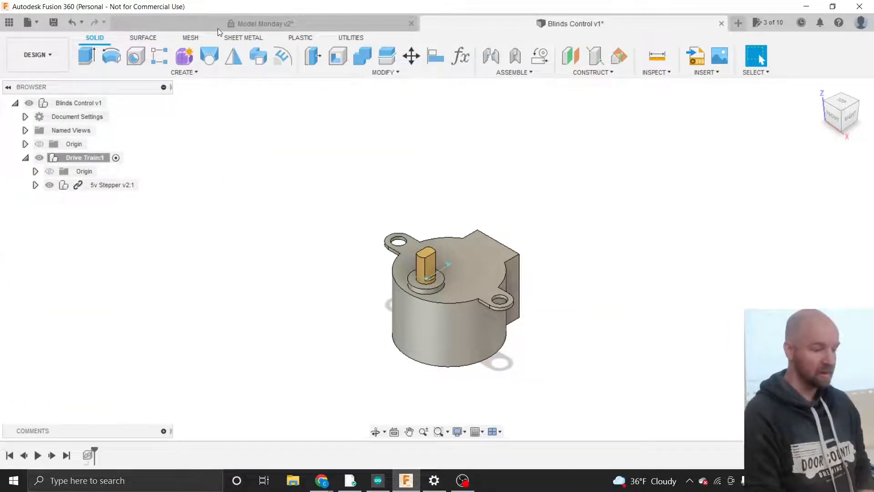
left_click(189, 74)
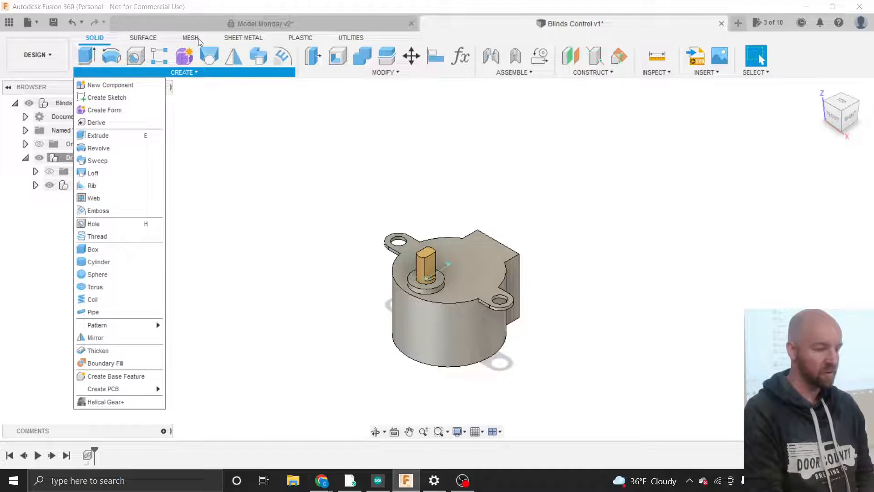
left_click(353, 38)
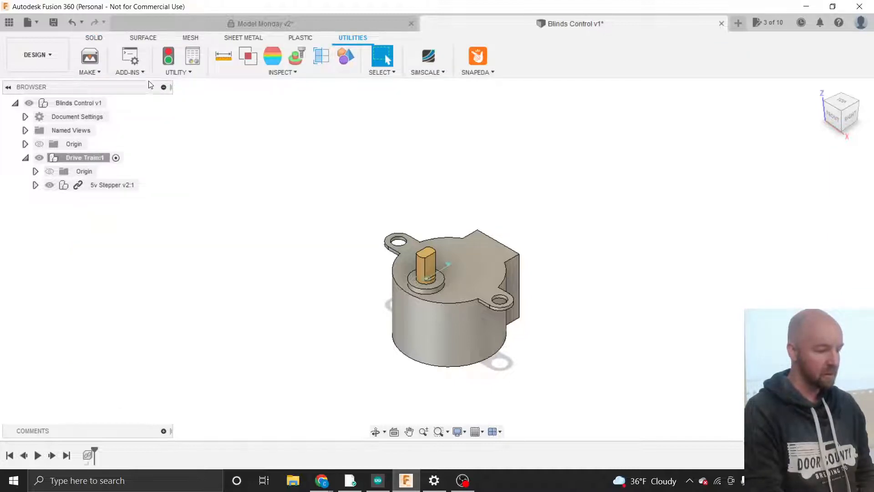
left_click(133, 73)
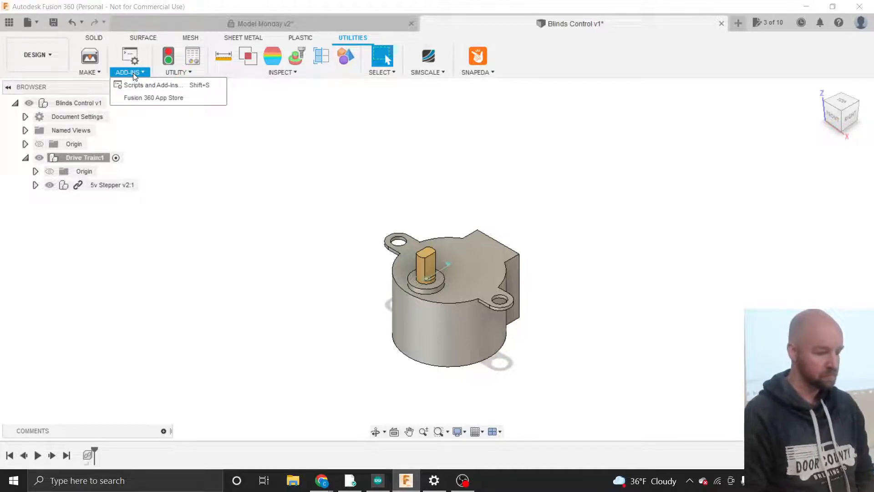
left_click(143, 98)
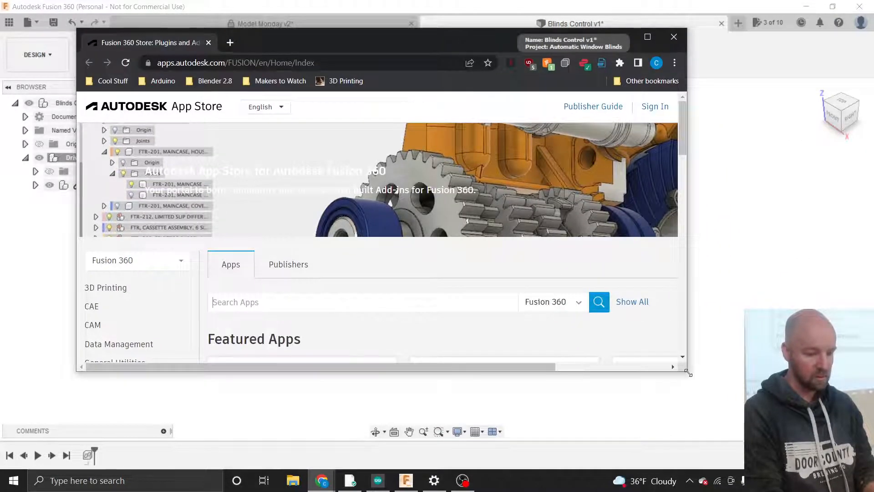
- Maximize the App Store browser window
left_click_drag(688, 373, 792, 436)
left_click_drag(818, 434, 851, 437)
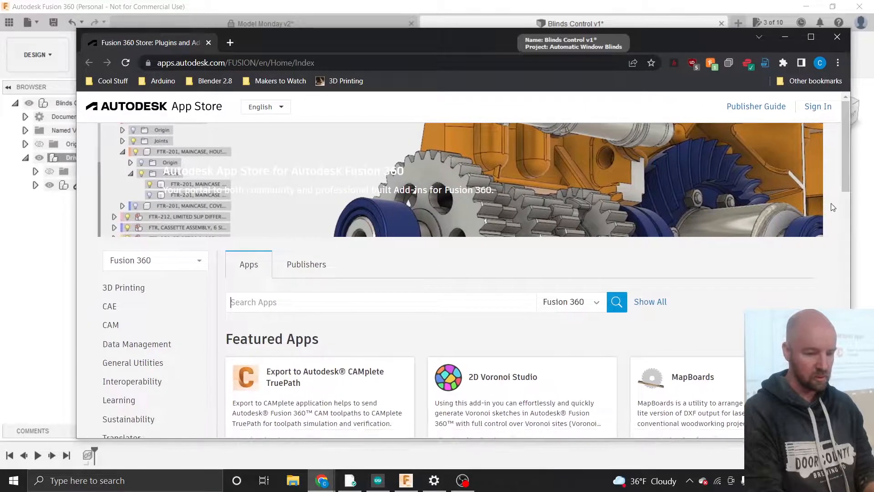
left_click(811, 37)
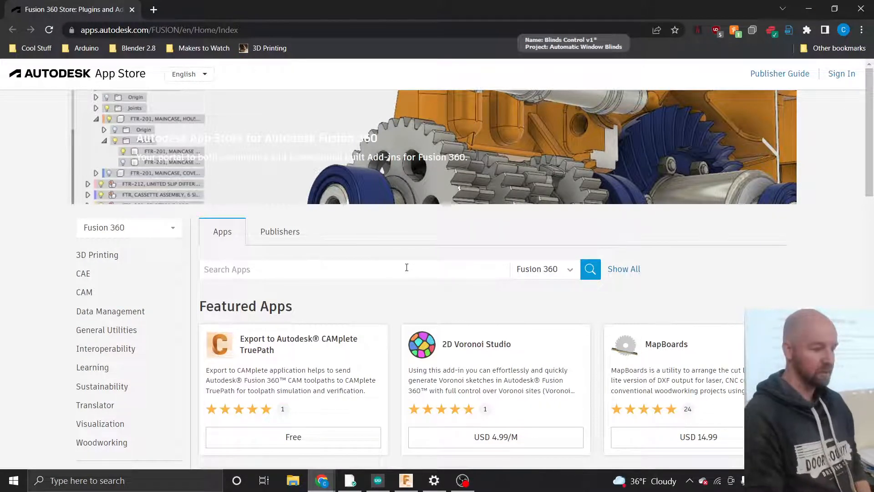
scroll(407, 267, "down", 1)
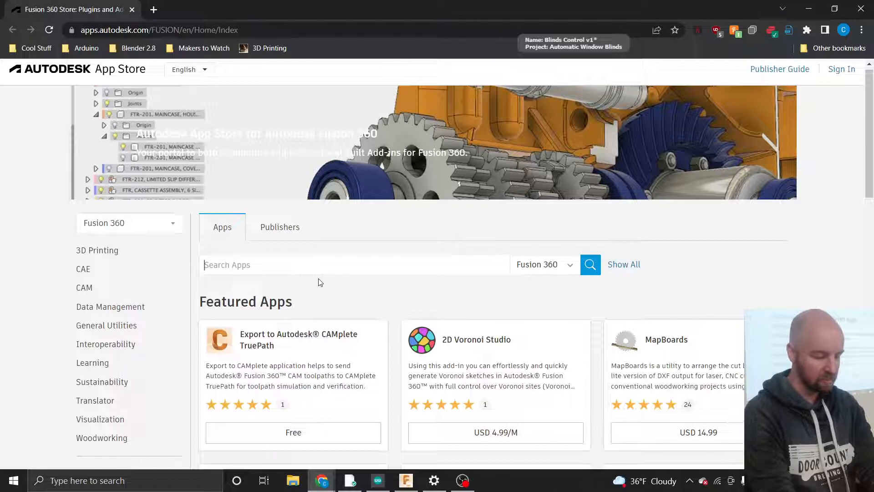
- Search the store for 'gear' and scroll the results to Helical Gear Plus
type("gear")
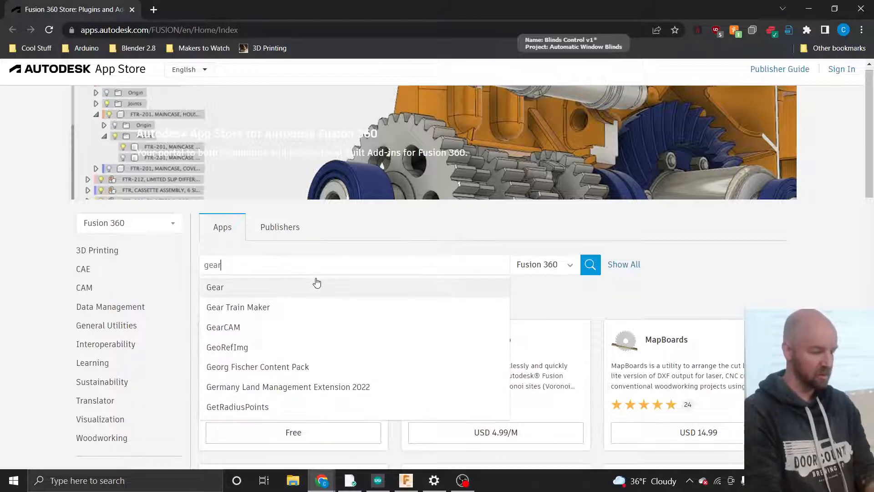
left_click(220, 289)
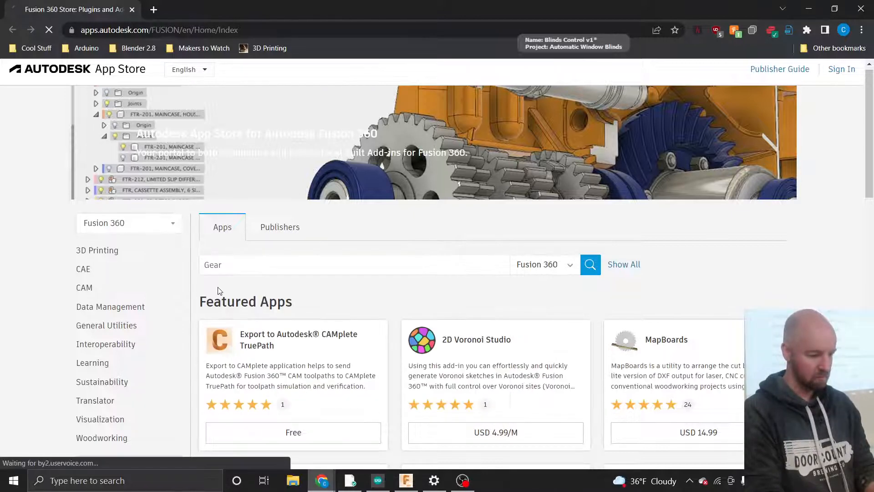
scroll(403, 284, "down", 2)
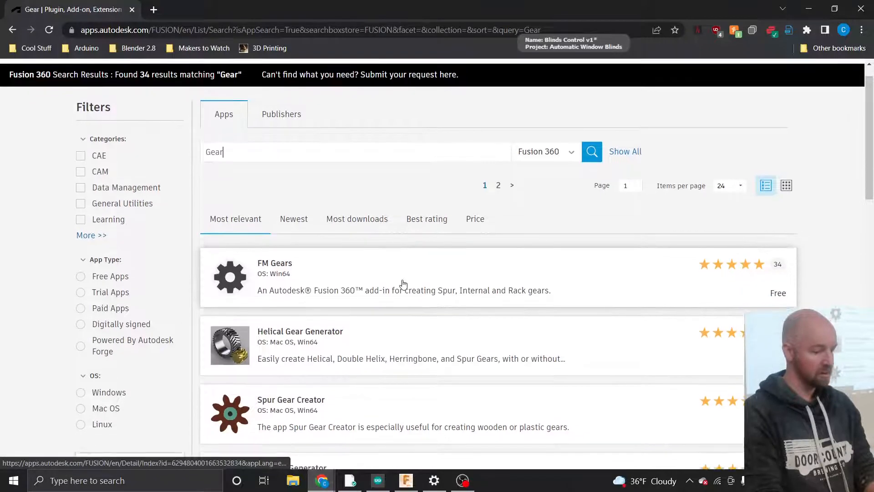
scroll(404, 284, "down", 4)
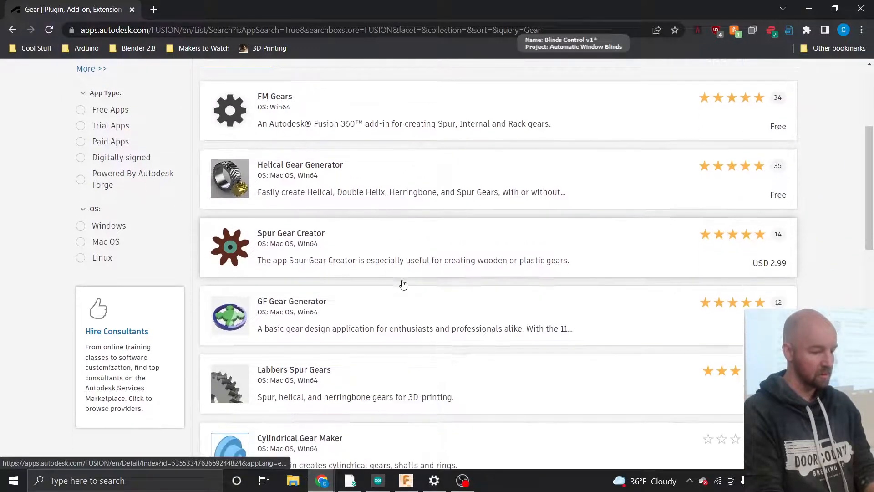
scroll(404, 284, "down", 4)
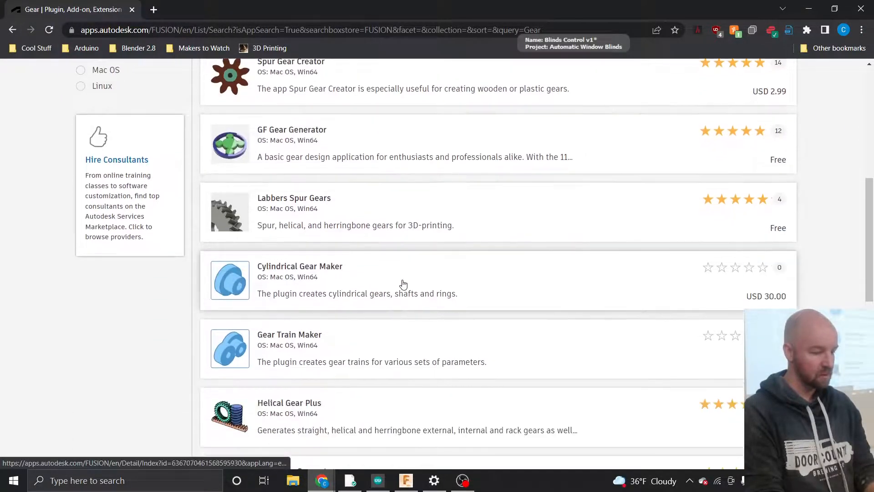
scroll(404, 284, "down", 2)
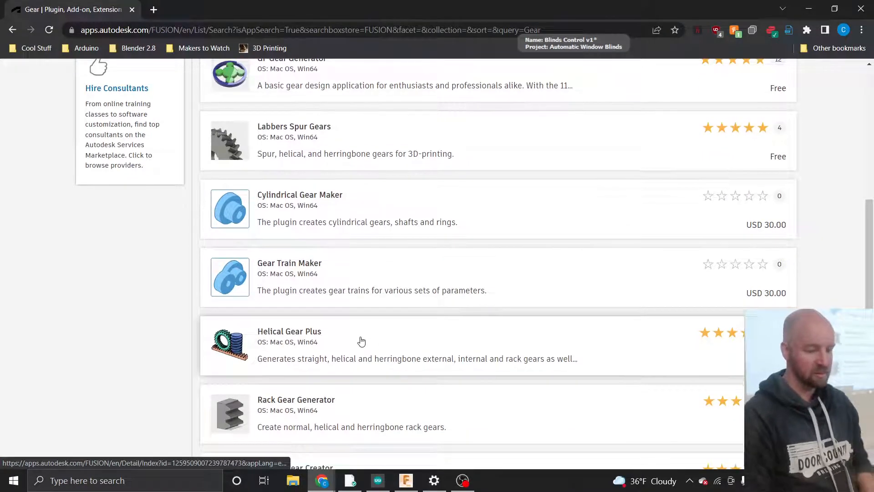
scroll(361, 342, "up", 1)
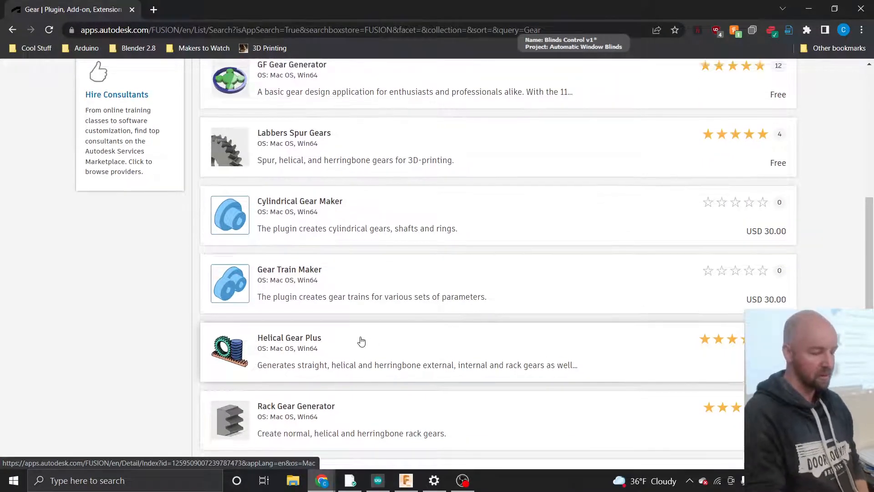
scroll(361, 342, "down", 1)
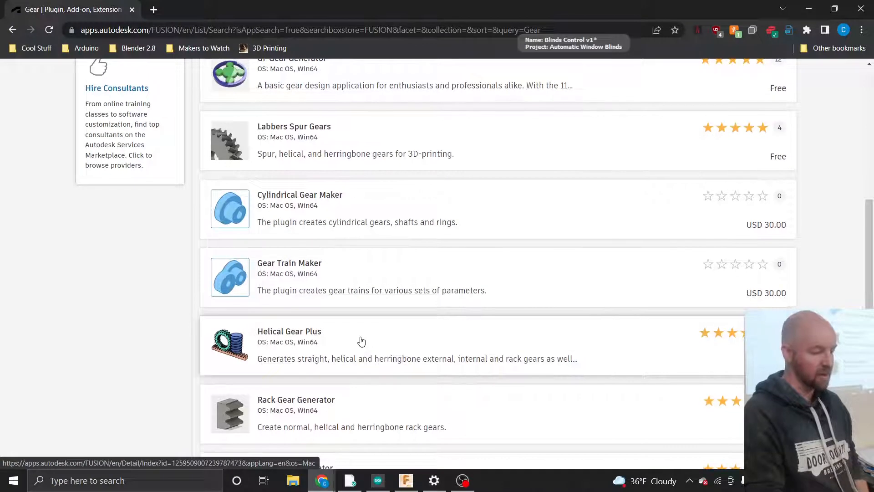
scroll(361, 341, "up", 1)
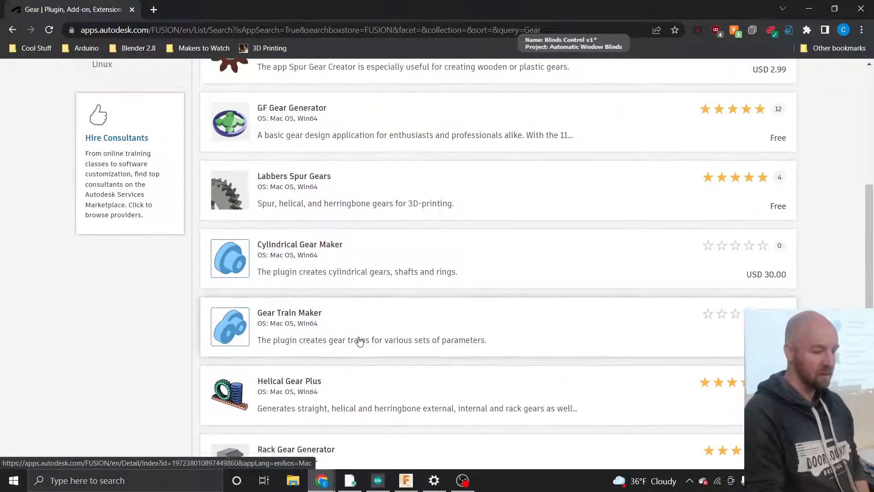
scroll(360, 341, "up", 3)
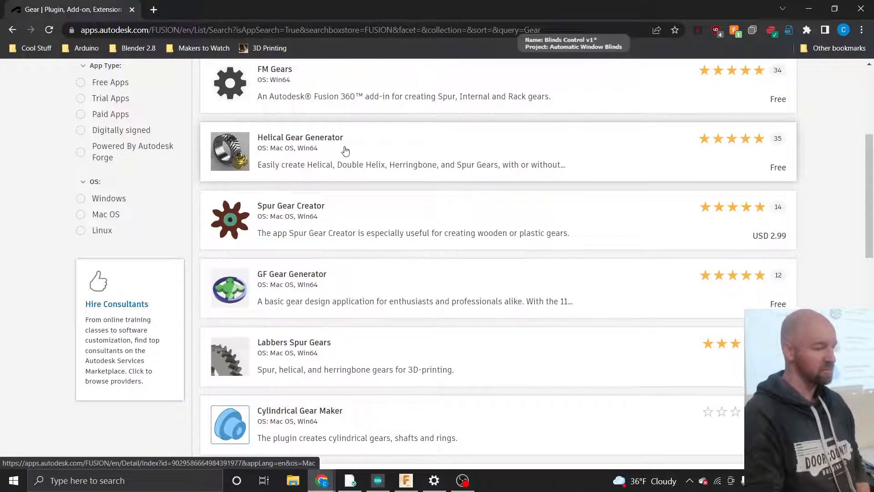
scroll(335, 176, "down", 6)
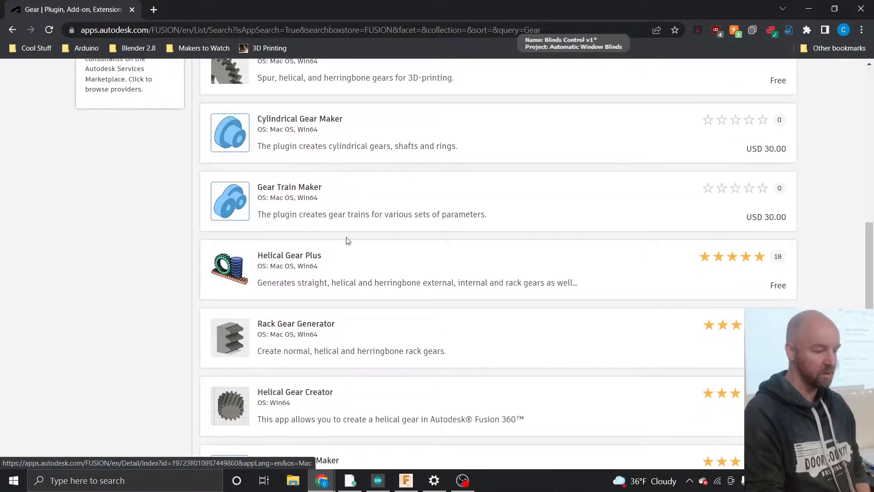
- Start downloading Helical Gear Plus, enter the account e-mail at sign-in, then return to Fusion 360
left_click(335, 268)
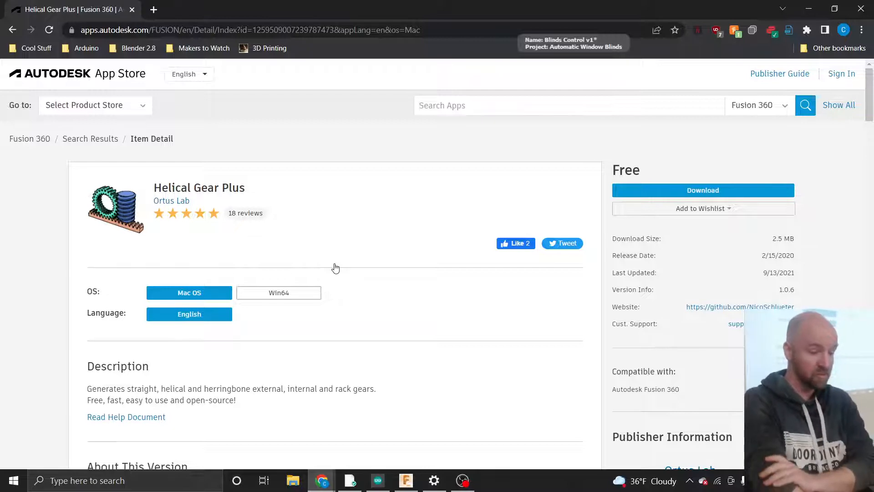
left_click(651, 193)
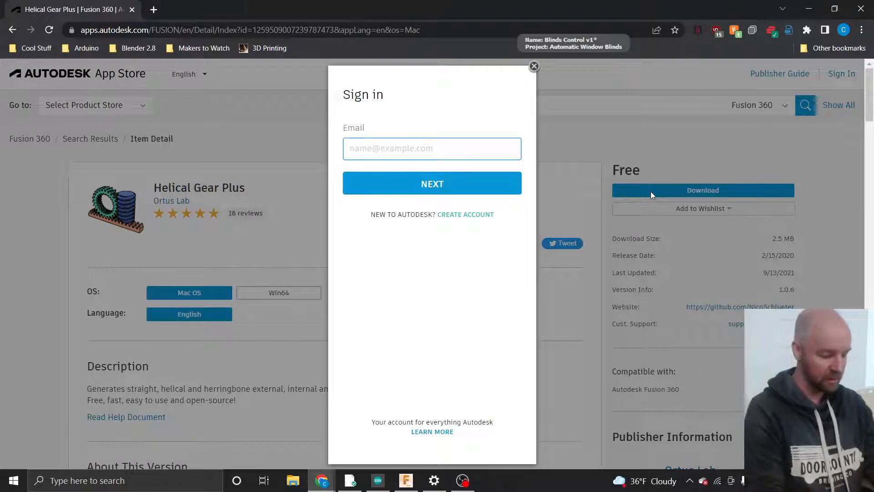
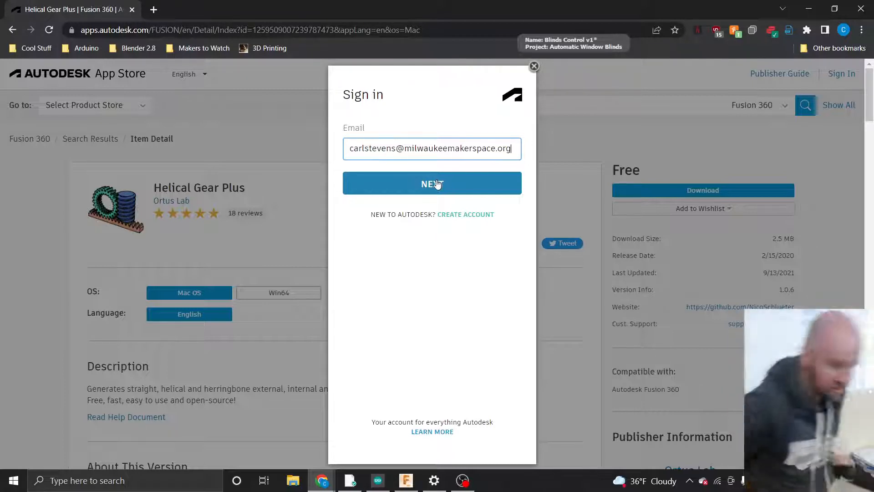
left_click(406, 480)
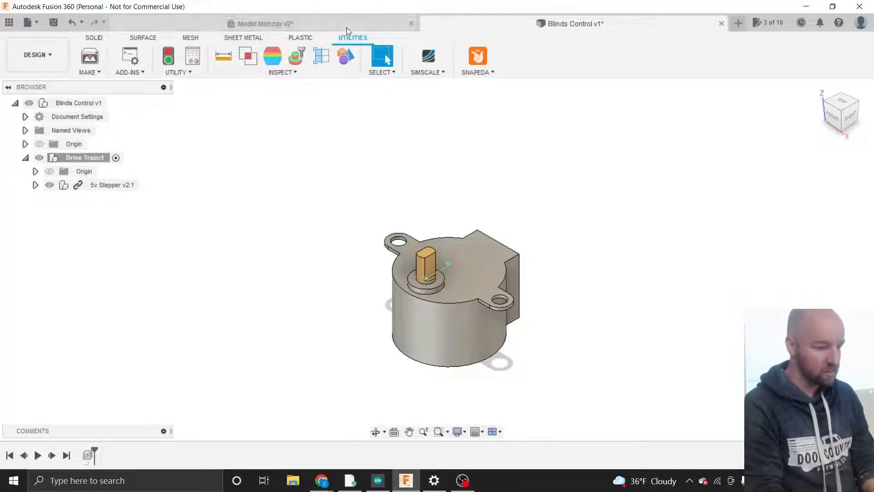
- Browse the SOLID, SURFACE, SHEET METAL and PLASTIC tools, including the Create and Modify menus
left_click(97, 38)
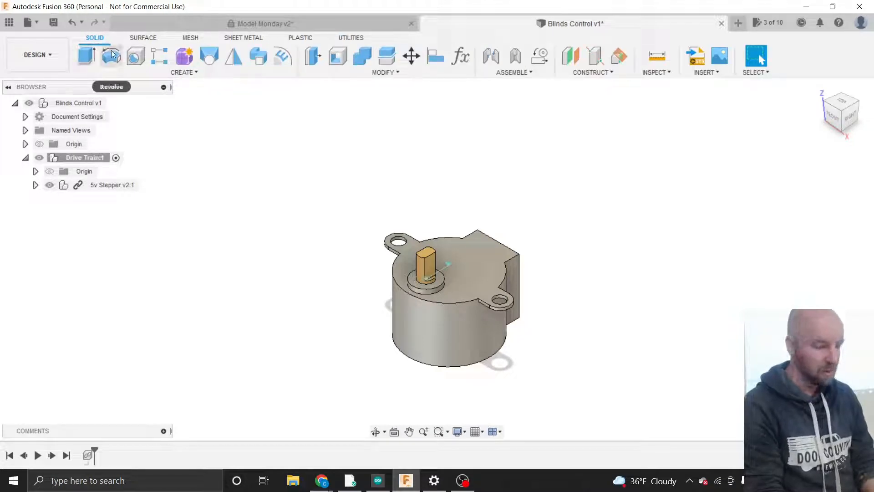
left_click(144, 39)
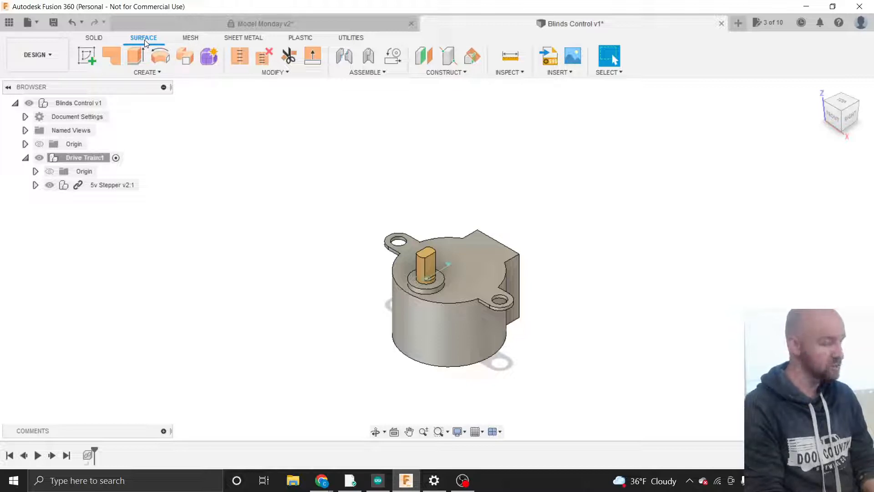
left_click(242, 38)
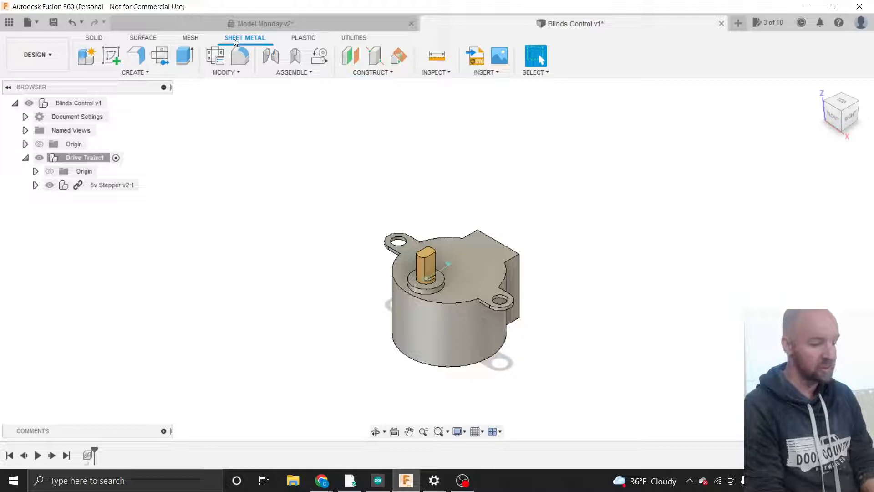
left_click(301, 38)
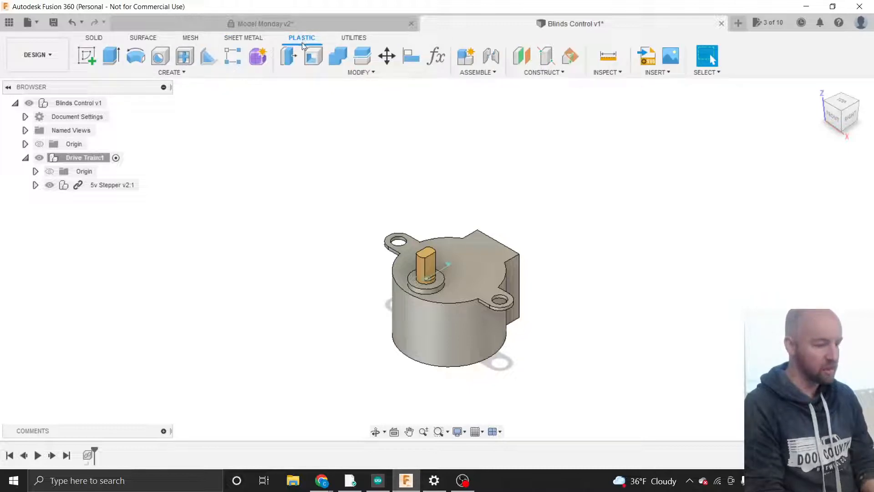
left_click(350, 72)
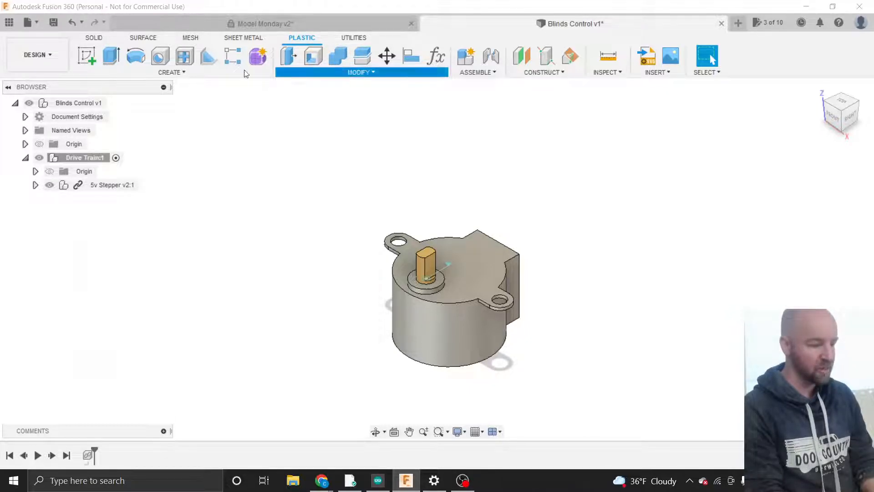
left_click(208, 74)
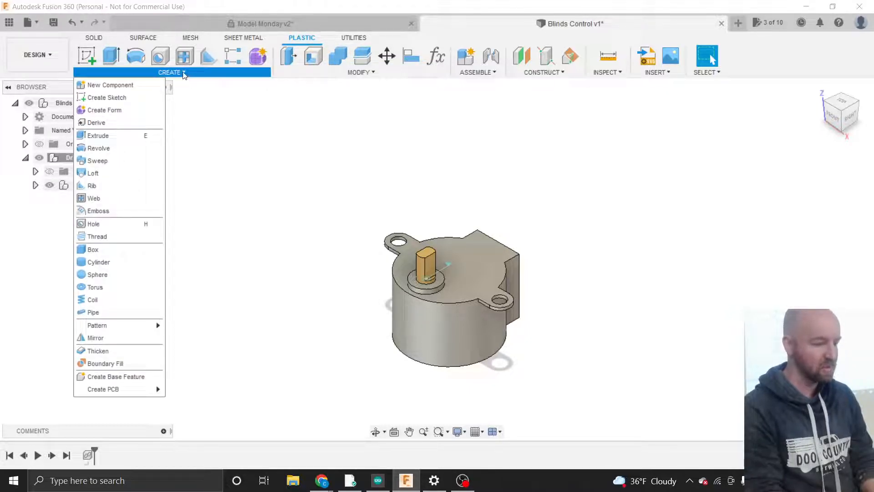
left_click(318, 73)
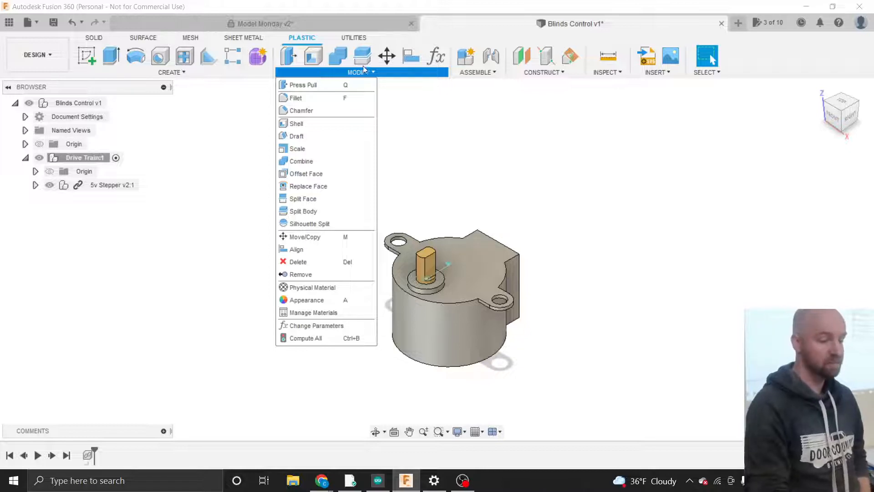
- Open the Fusion 360 App Store from UTILITIES > ADD-INS
left_click(353, 39)
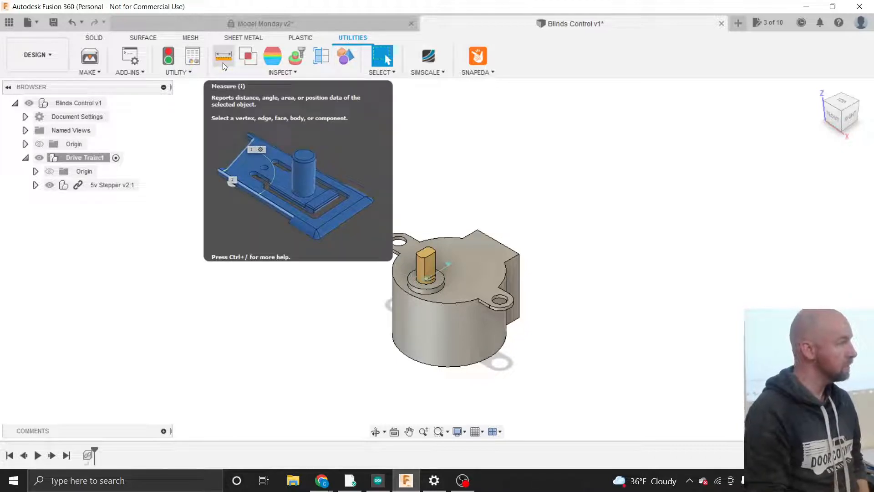
left_click(187, 73)
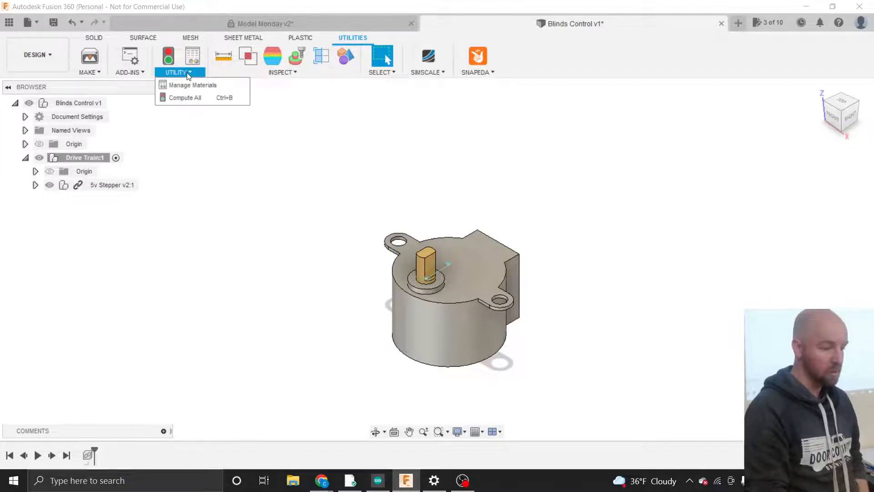
left_click(137, 73)
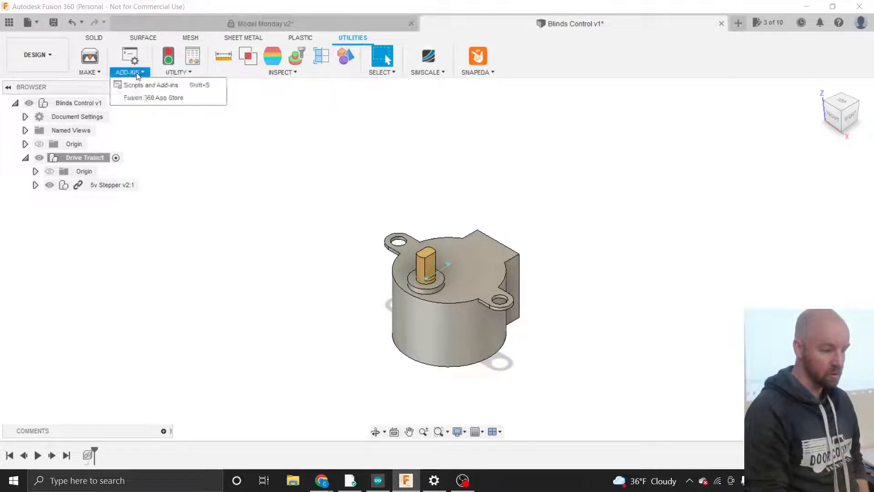
left_click(138, 97)
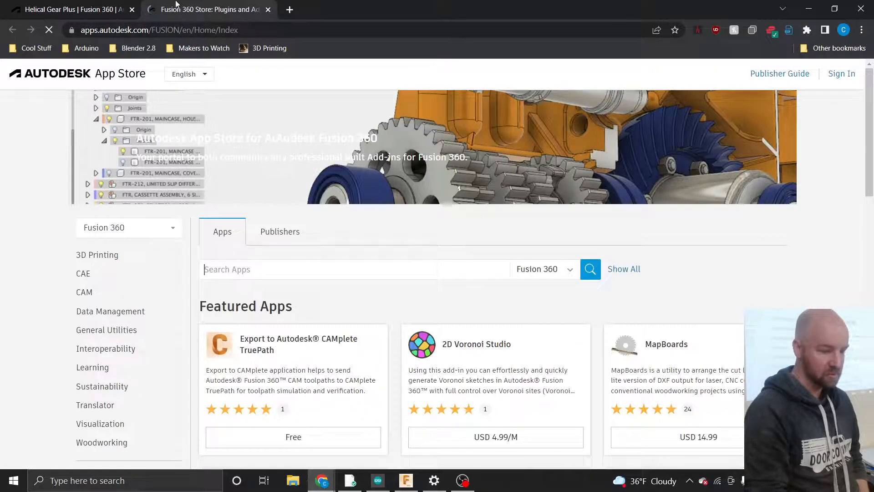
- Go back to the Helical Gear Plus store page with its pending sign-in dialog
left_click(88, 14)
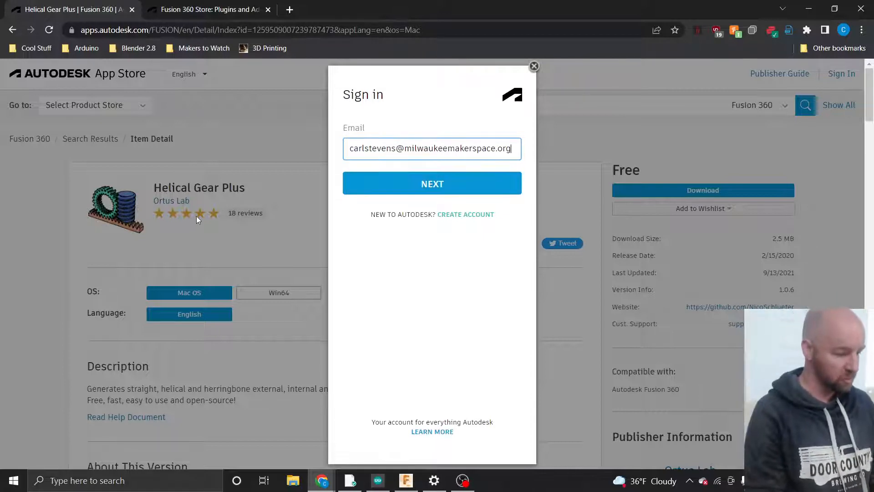
- Sign in with the corrected account e-mail and the account password to start the download
left_click(417, 183)
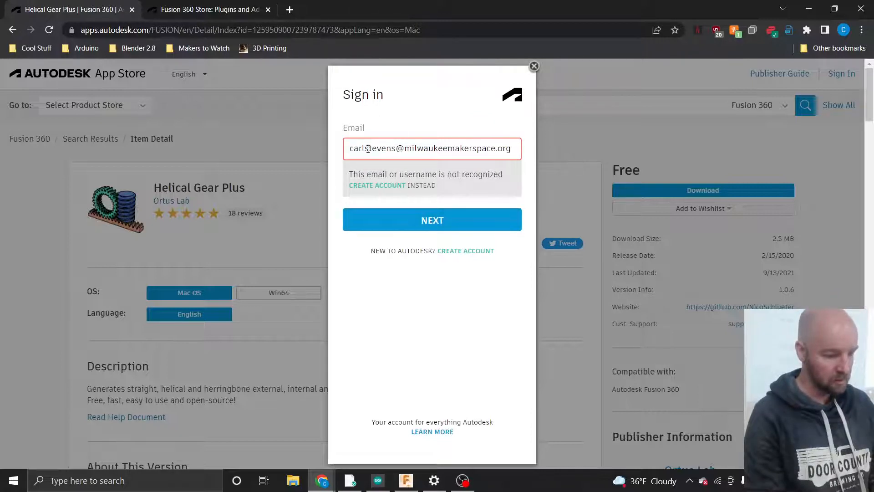
type(".")
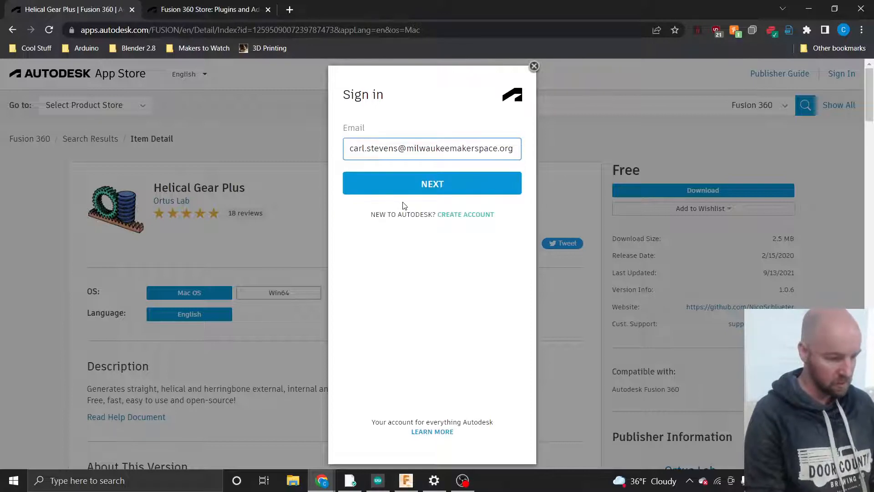
left_click(405, 188)
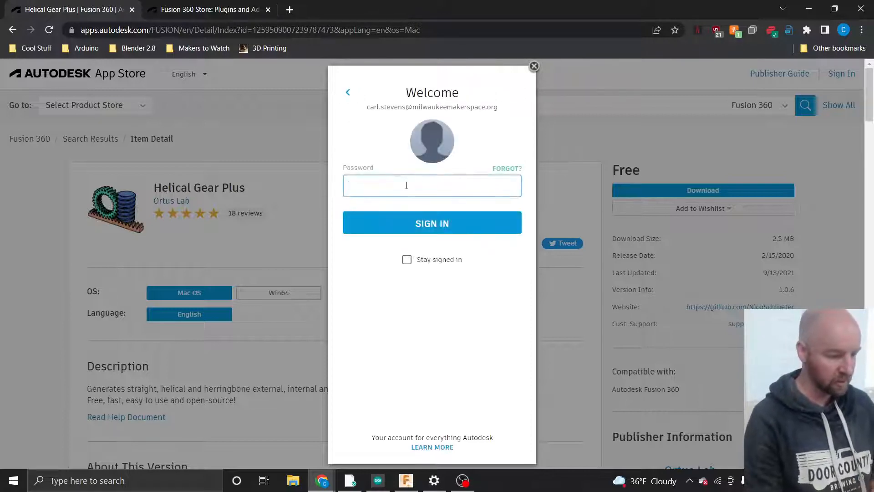
type("*")
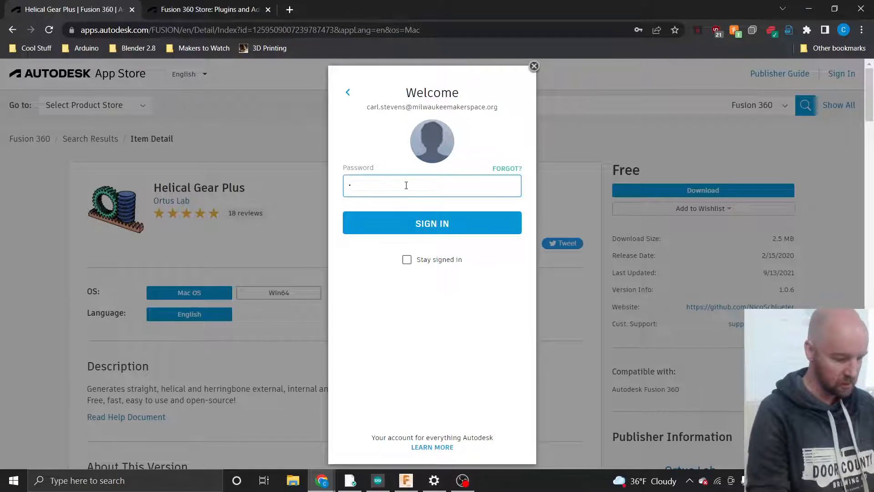
type("*****")
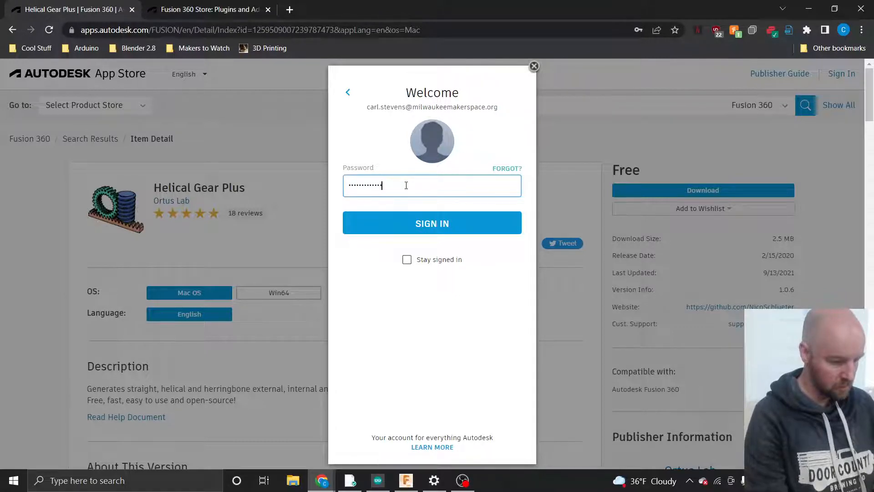
left_click(418, 229)
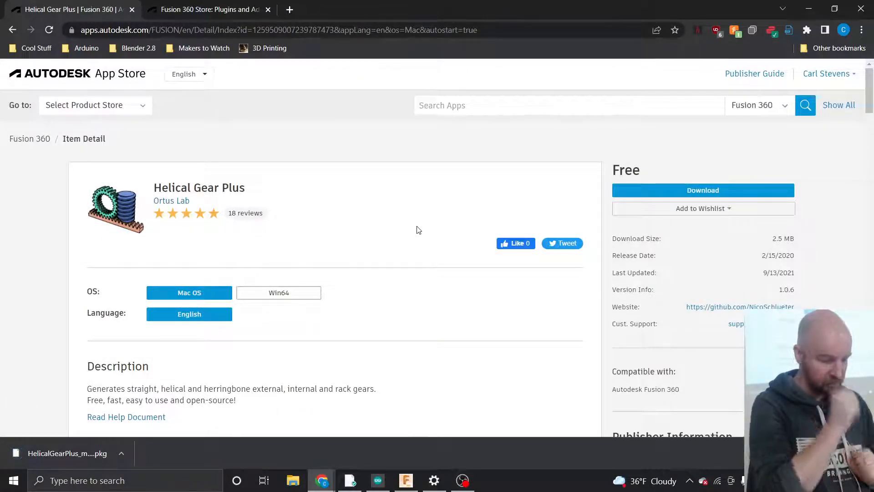
- Try to open the downloaded Helical Gear Plus .pkg, then dismiss Windows' open-with prompt
left_click(120, 453)
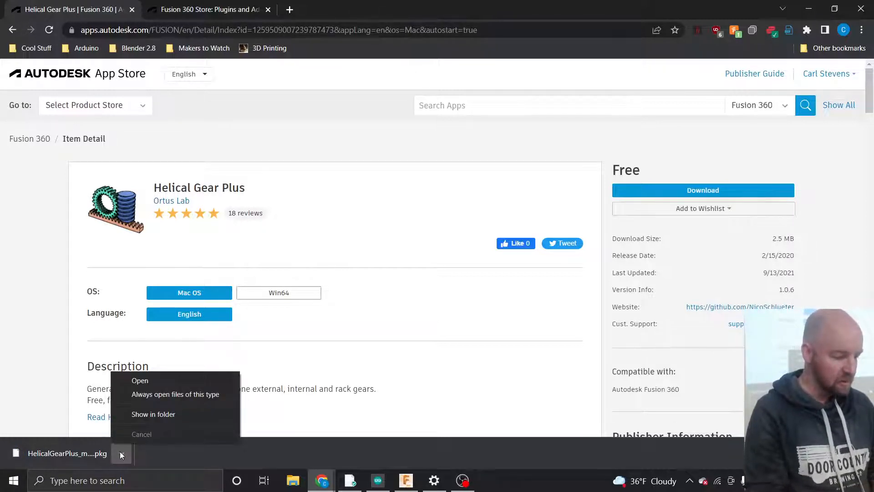
left_click(141, 381)
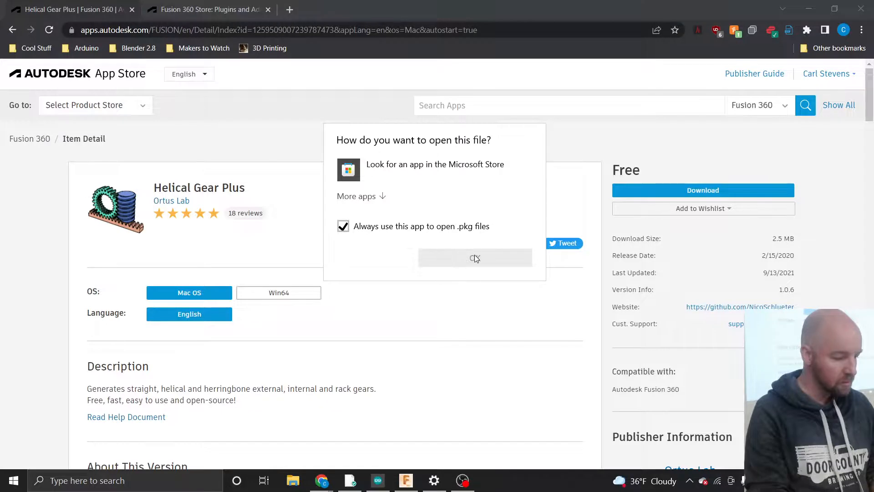
left_click(371, 296)
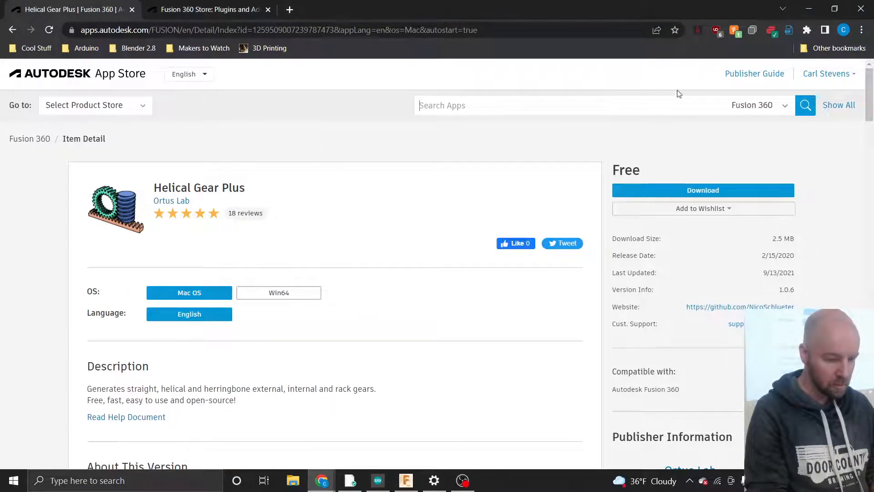
- Try opening HelicalGearPlus_macos.pkg from Downloads, dismiss the no-app prompt, and open a new Chrome tab
left_click(294, 481)
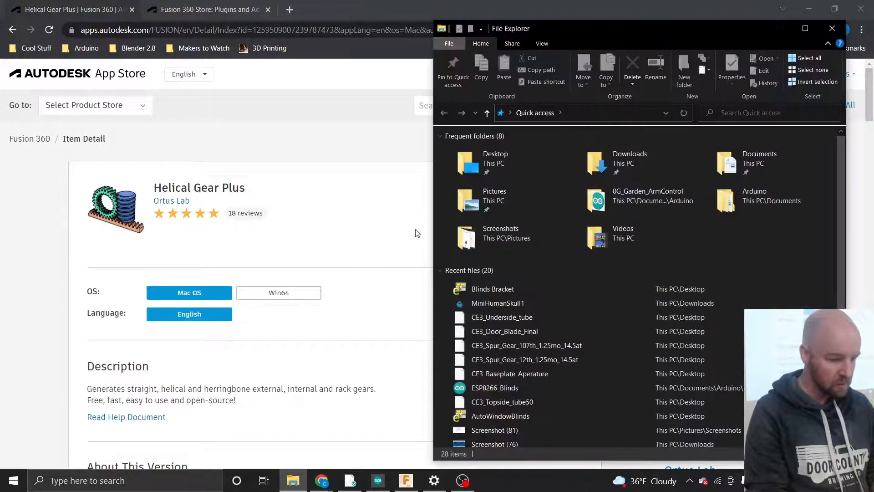
double_click(627, 175)
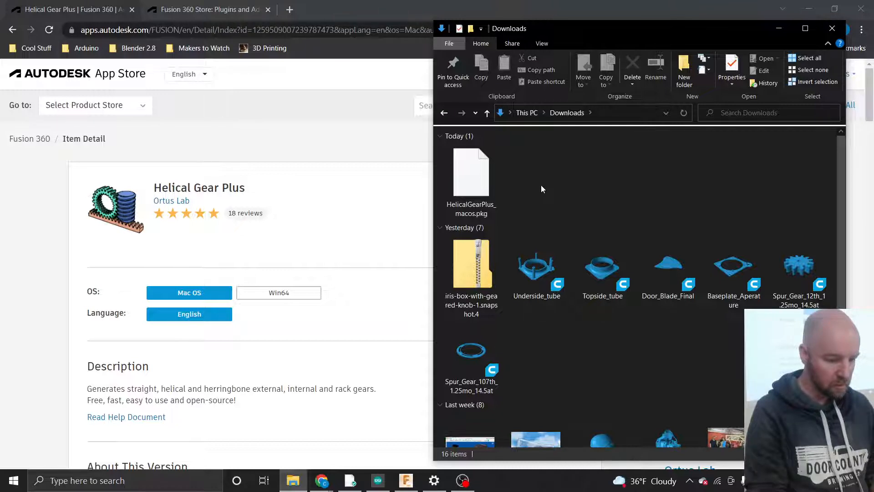
double_click(484, 177)
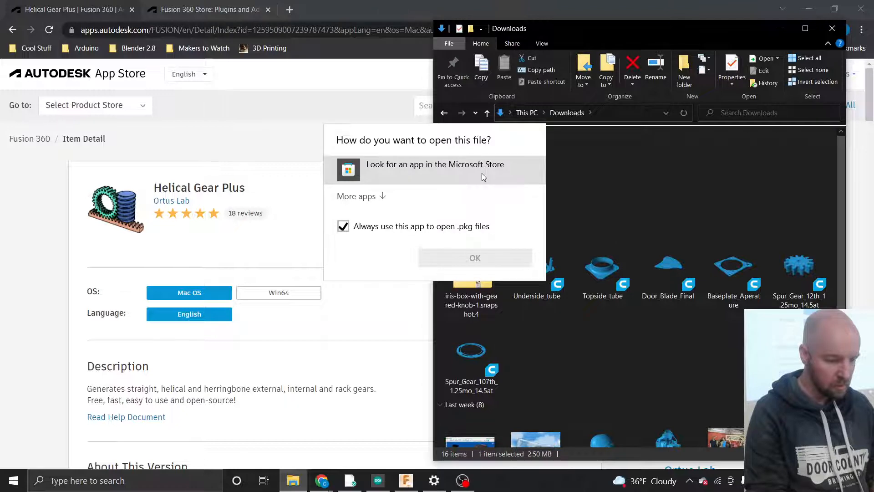
left_click(471, 261)
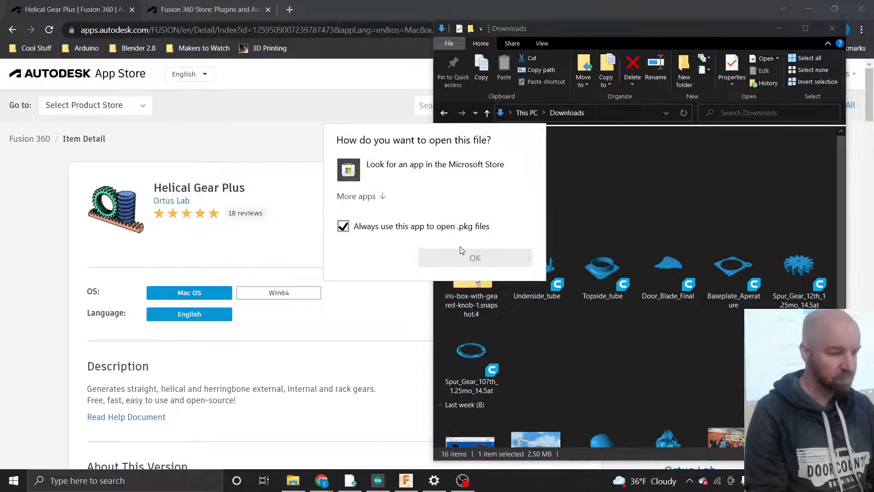
left_click(576, 194)
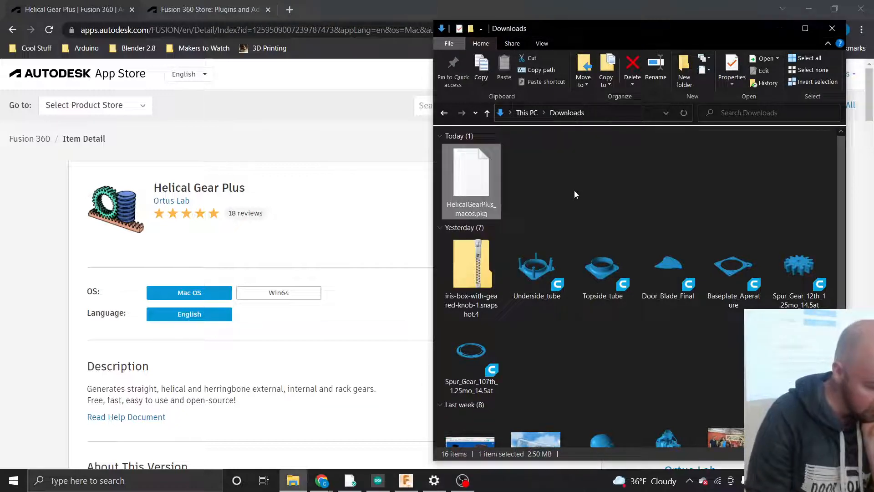
left_click(287, 12)
left_click(289, 11)
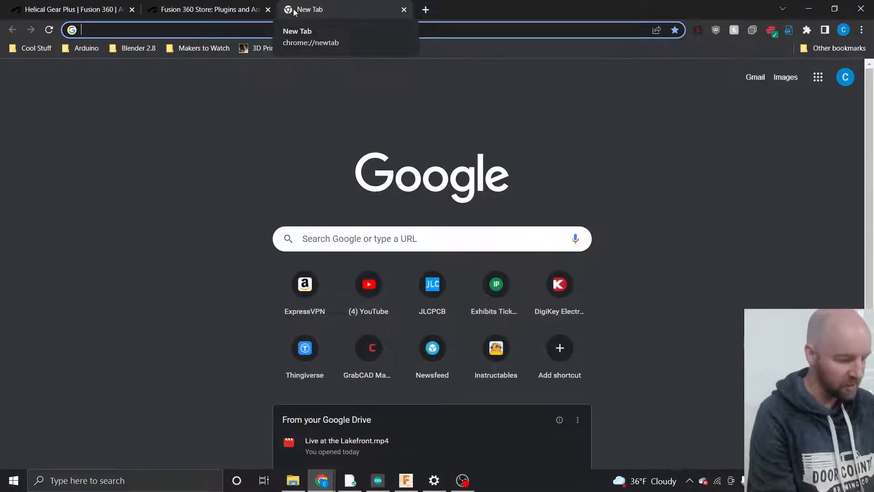
- Clear the address bar, close the unused new tab, and return to the Helical Gear Plus page
type("ahow to")
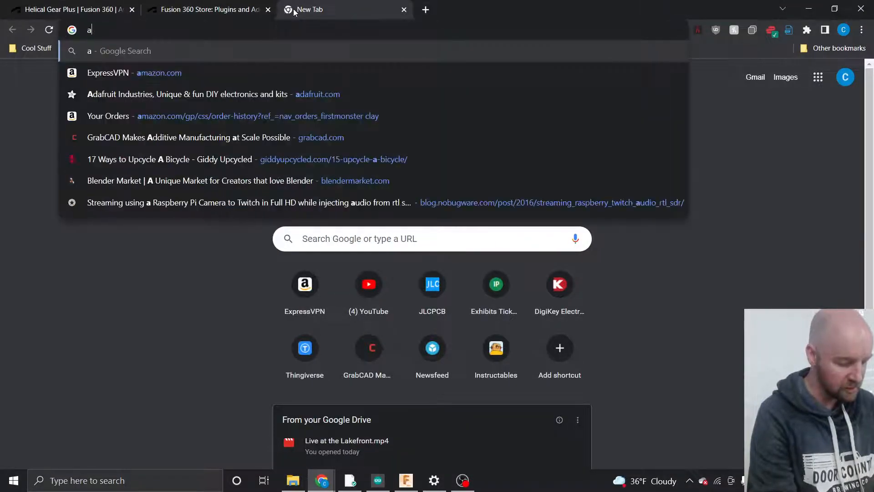
key("BackSpace")
key("BackSpace")
key("BackSpace")
key("BackSpace")
key("BackSpace")
key("BackSpace")
key("BackSpace")
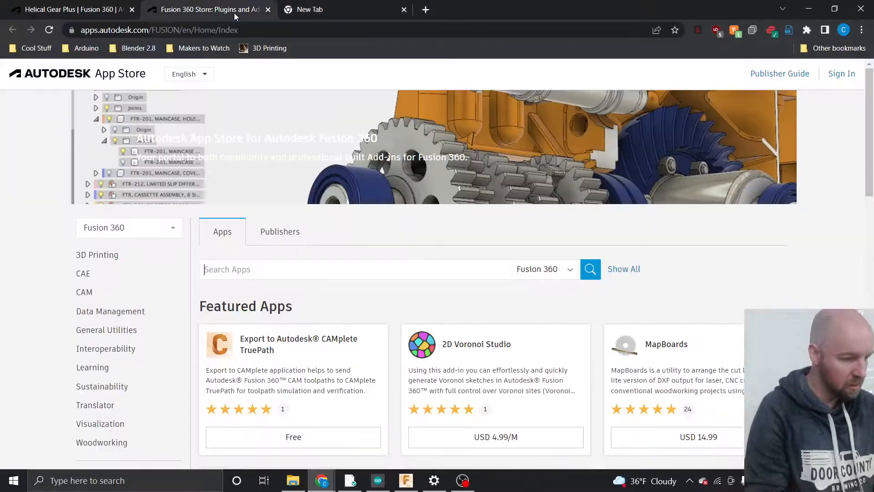
left_click(235, 14)
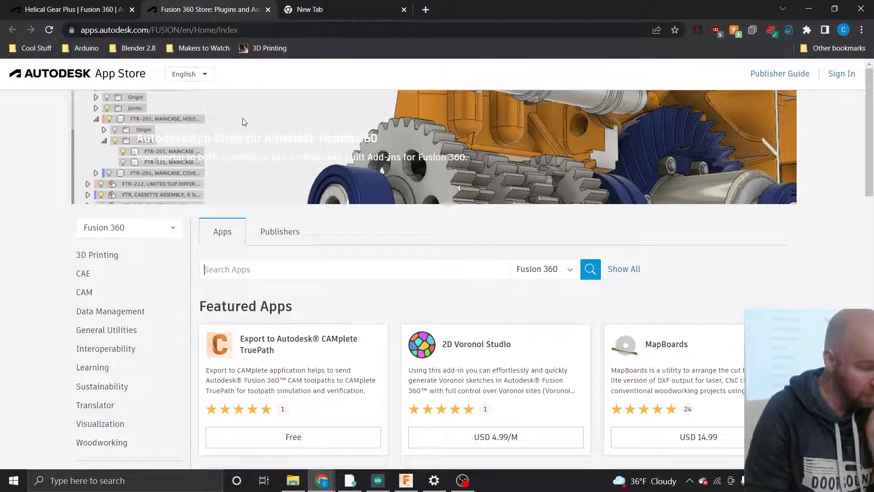
left_click(292, 480)
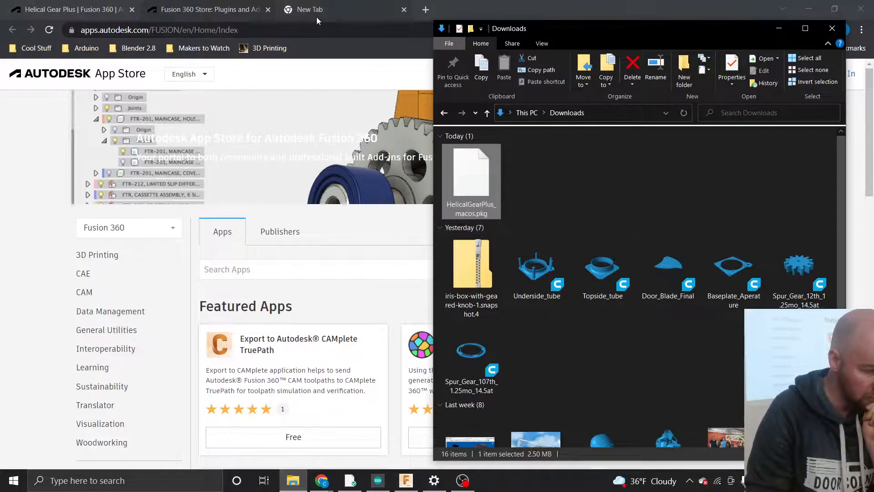
left_click(250, 8)
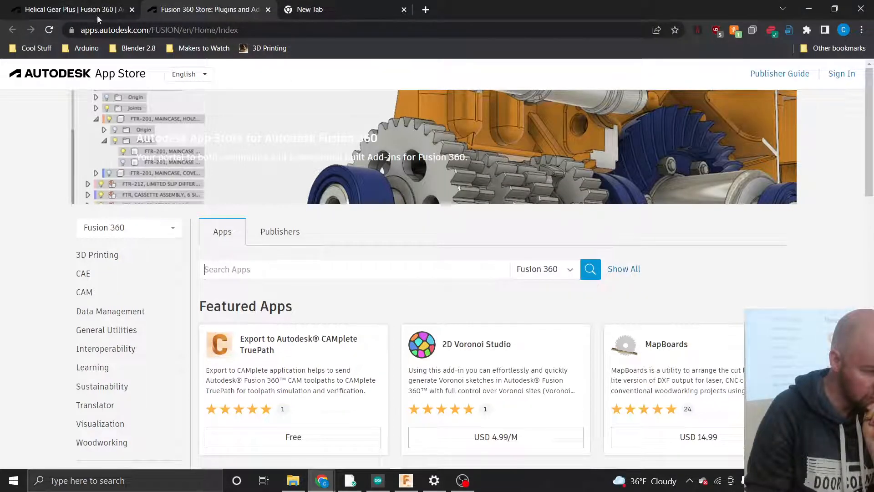
left_click(310, 14)
left_click(404, 9)
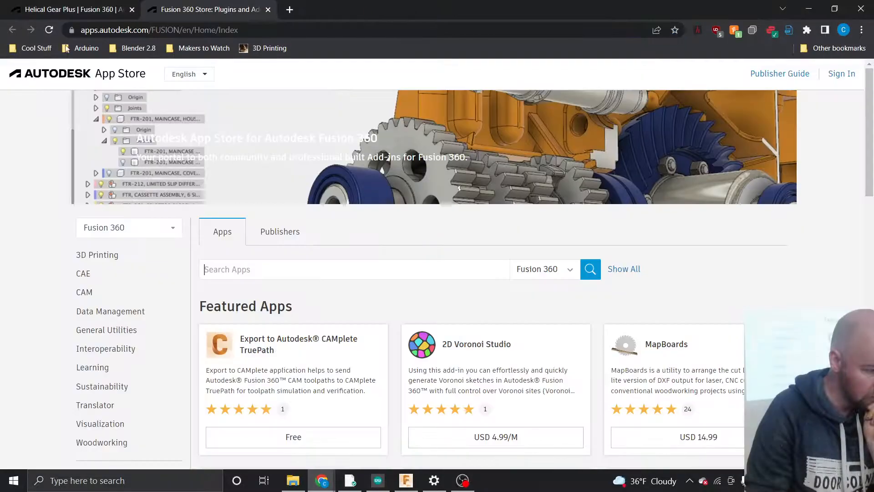
left_click(70, 12)
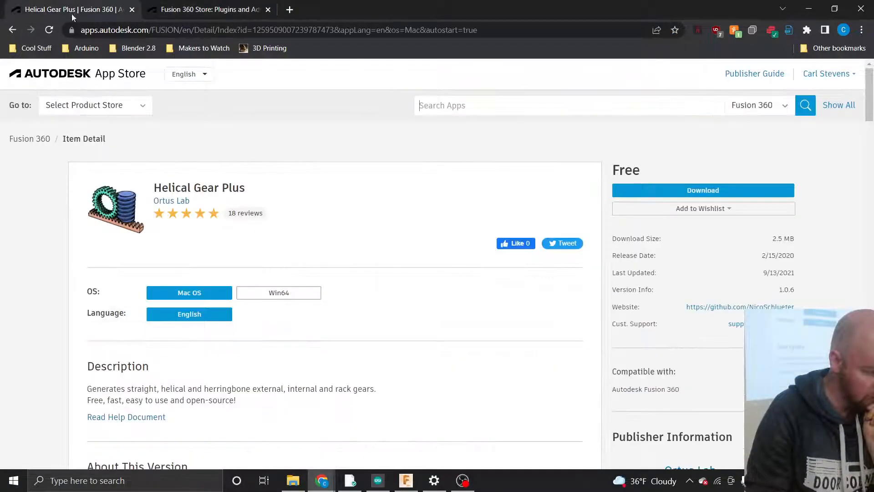
- Open the Helical Gear Plus help document, read its Installation section, then switch to the Fusion 360 Store tab
scroll(70, 295, "down", 2)
scroll(70, 296, "down", 3)
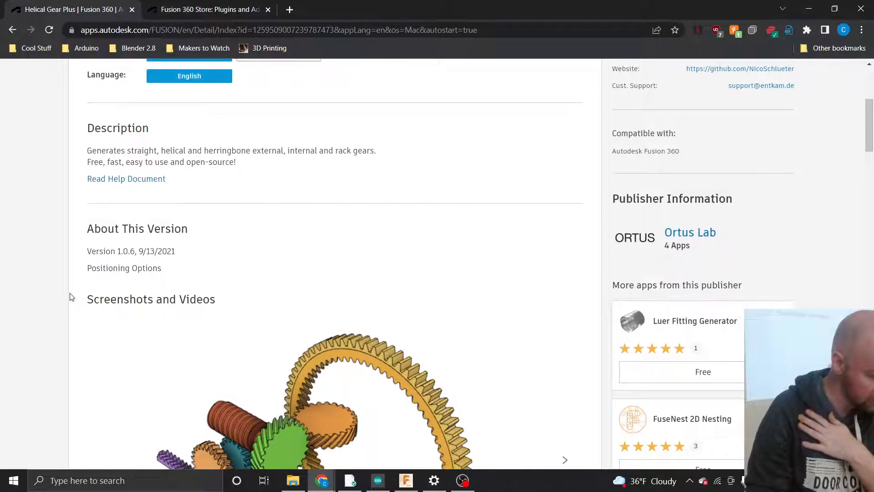
left_click(120, 179)
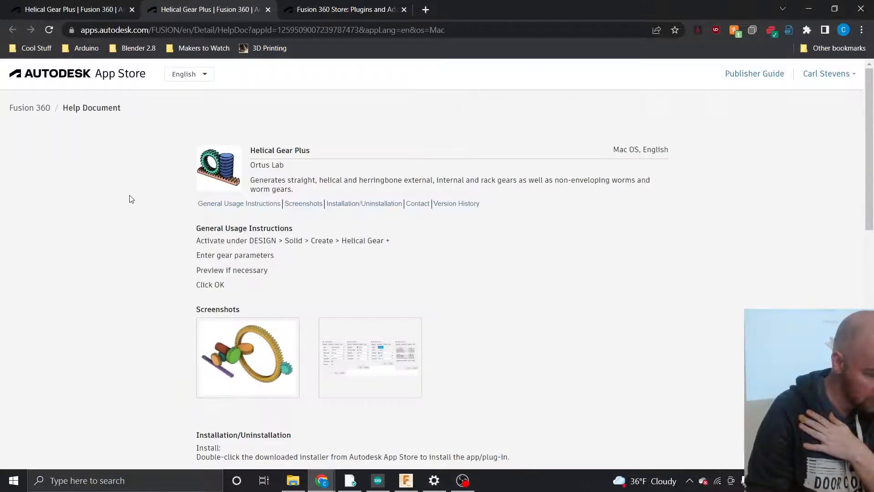
scroll(131, 199, "down", 3)
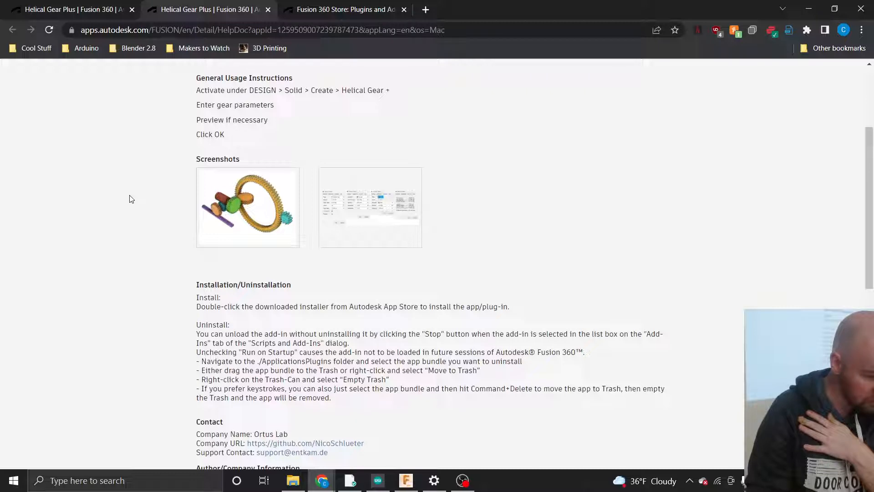
scroll(131, 198, "down", 1)
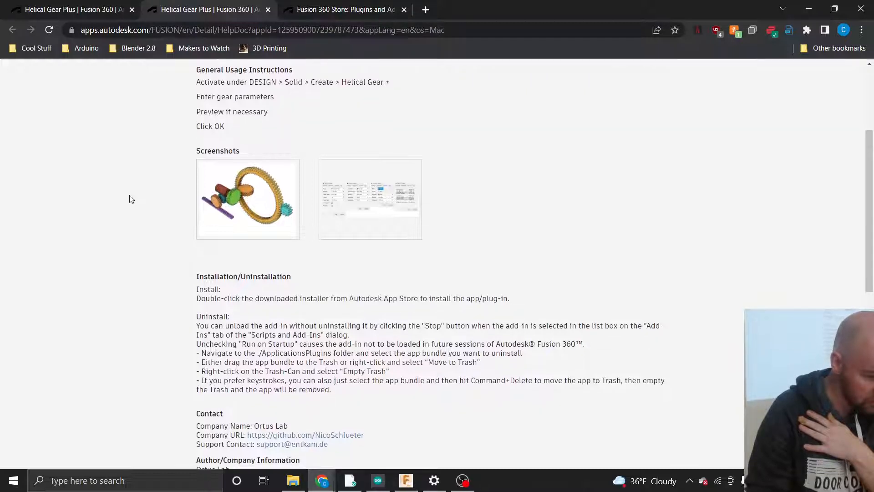
scroll(130, 196, "down", 1)
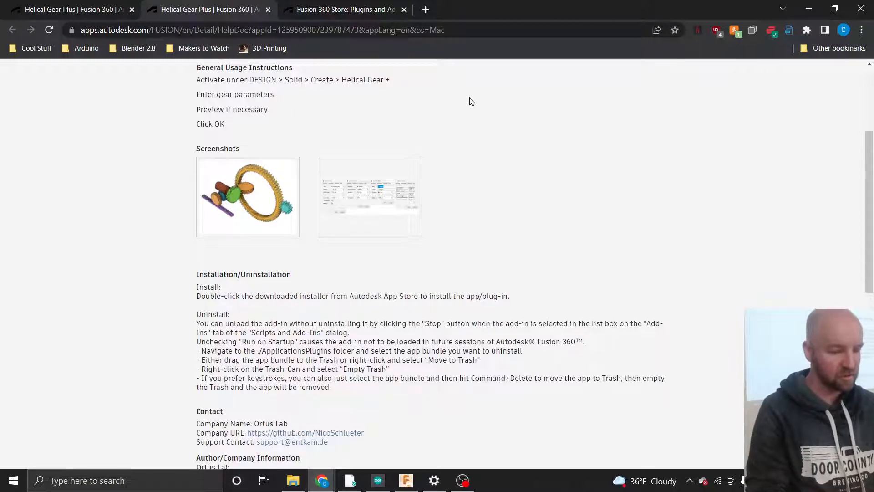
left_click(330, 11)
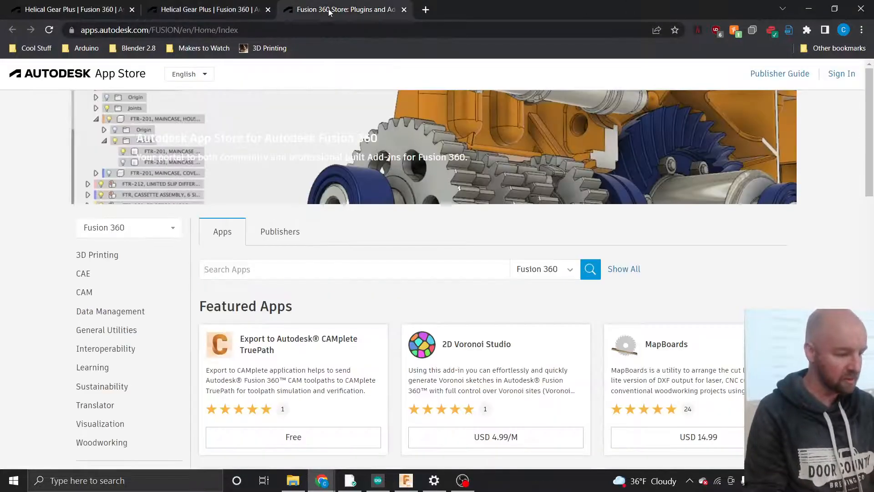
- Download the Helical Gear Plus macOS installer again and close the download options unused
left_click(188, 9)
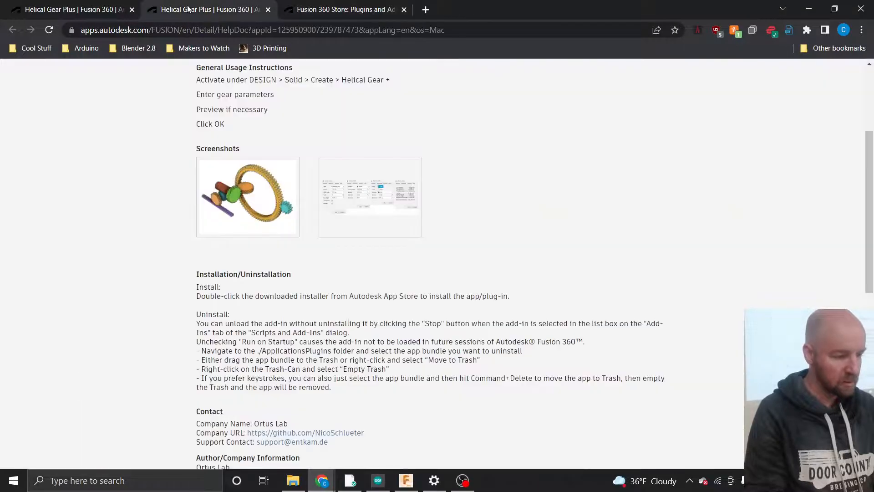
left_click(89, 11)
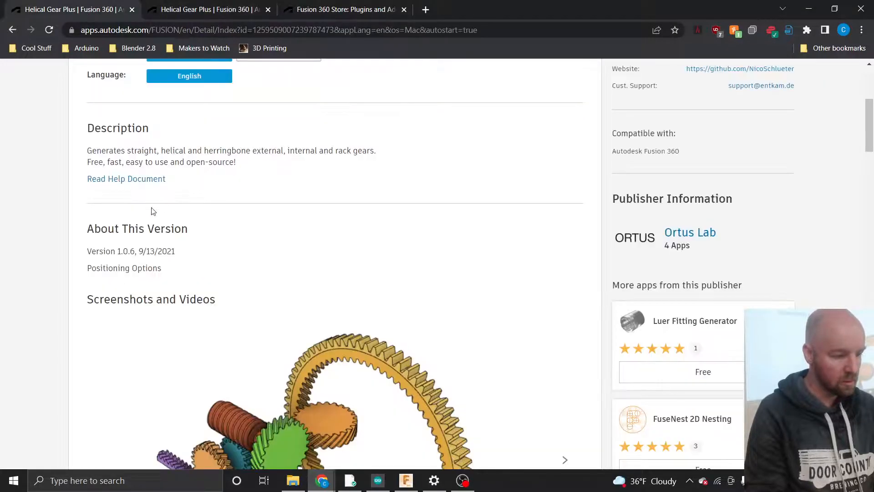
scroll(125, 210, "up", 3)
scroll(126, 211, "up", 3)
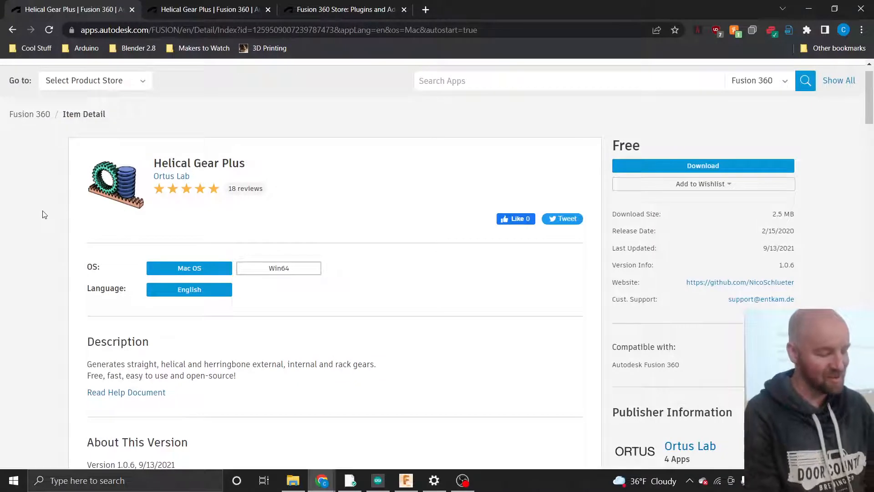
scroll(44, 215, "up", 1)
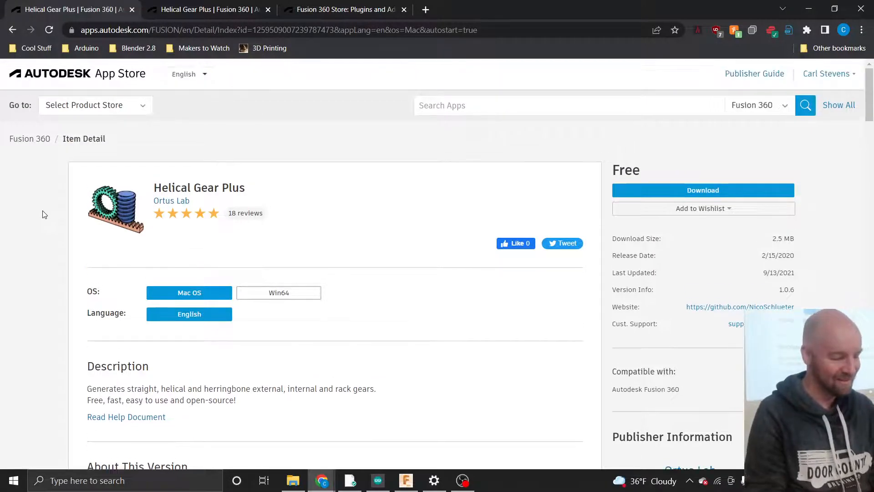
scroll(44, 214, "down", 1)
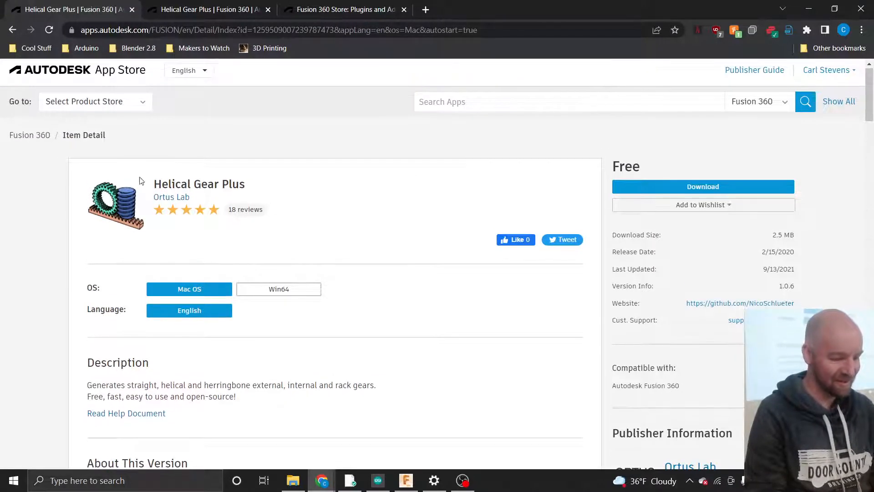
left_click(653, 186)
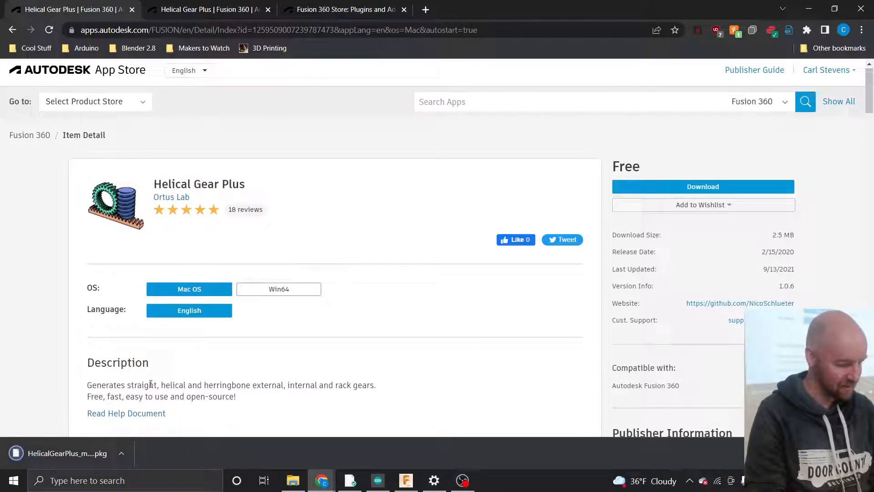
left_click(121, 453)
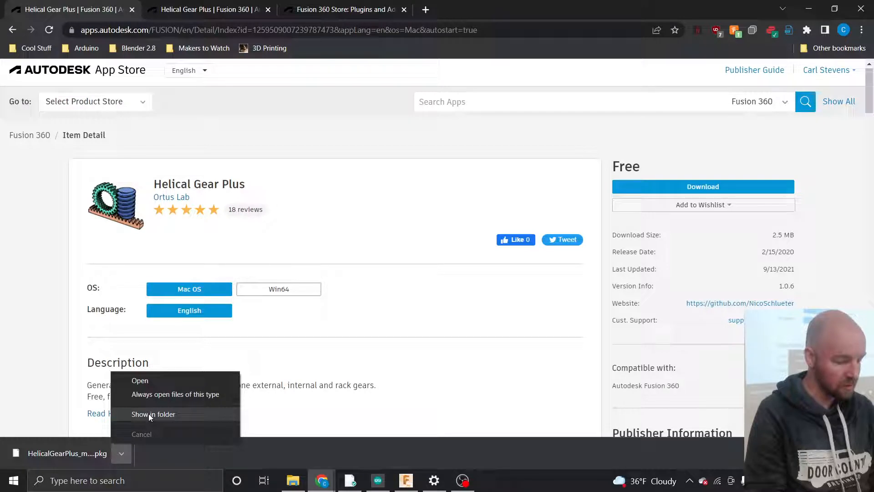
left_click(342, 268)
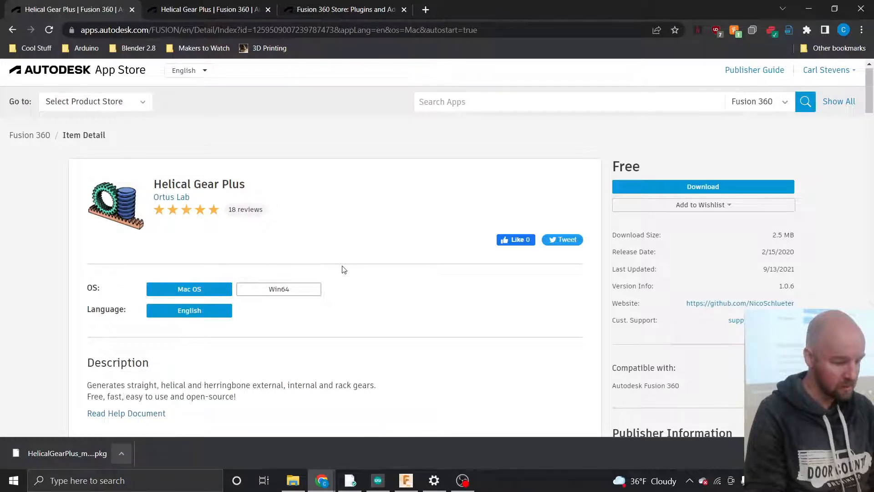
- Read the 18 reviews, locate the macOS .pkg in Downloads, then return to the page top
scroll(343, 269, "down", 2)
scroll(344, 269, "down", 7)
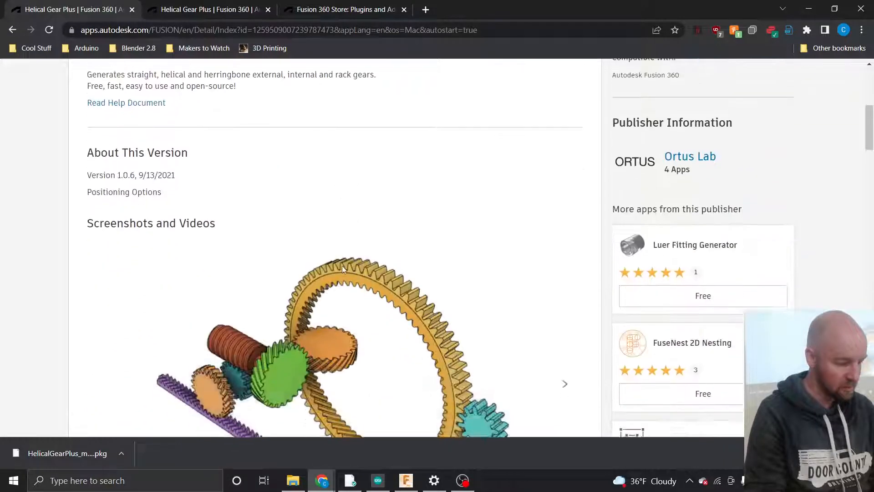
scroll(344, 270, "down", 10)
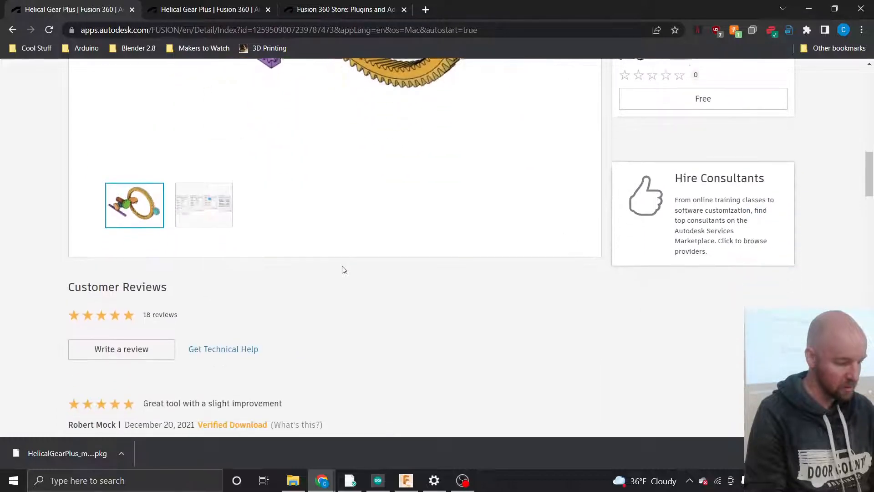
scroll(344, 269, "down", 1)
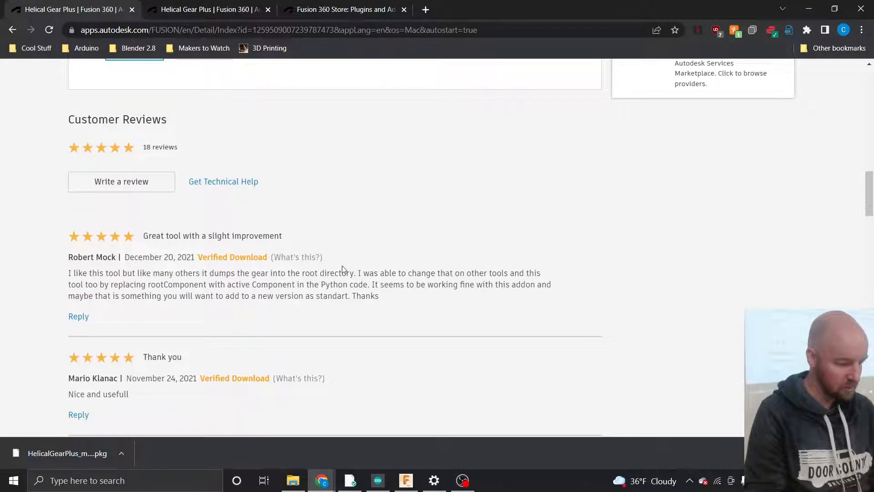
scroll(342, 268, "down", 4)
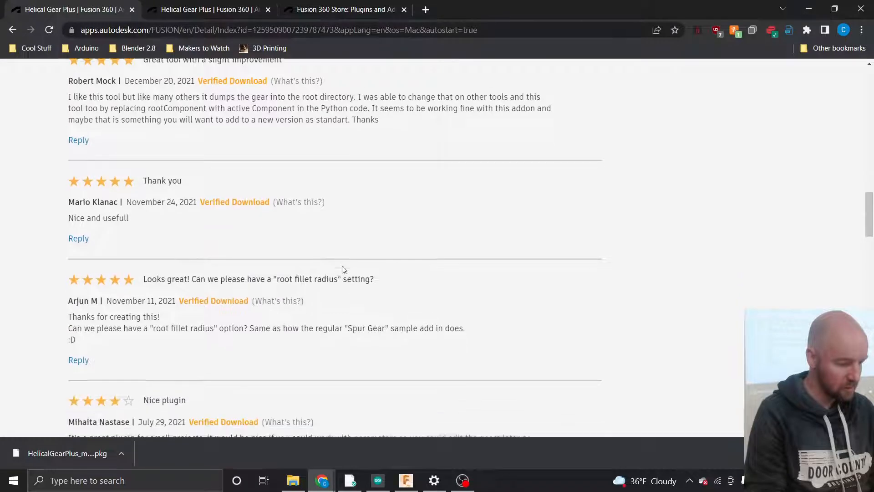
scroll(343, 269, "down", 1)
scroll(344, 269, "down", 1)
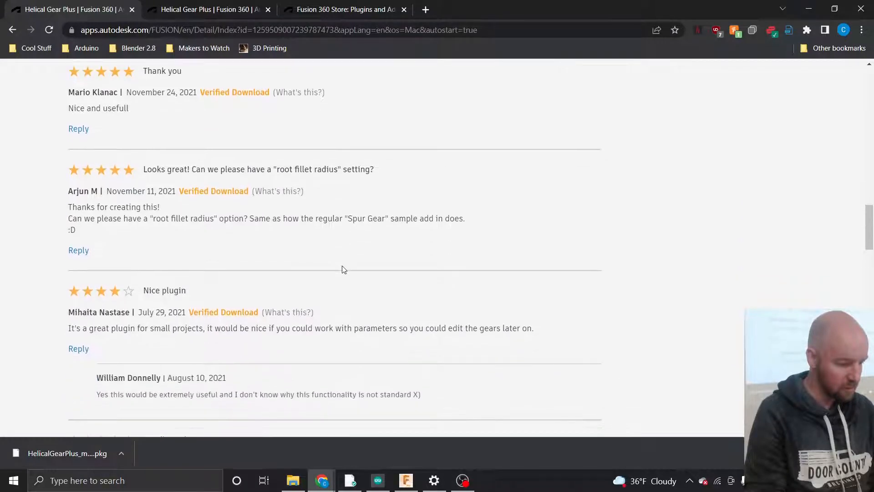
scroll(344, 269, "up", 10)
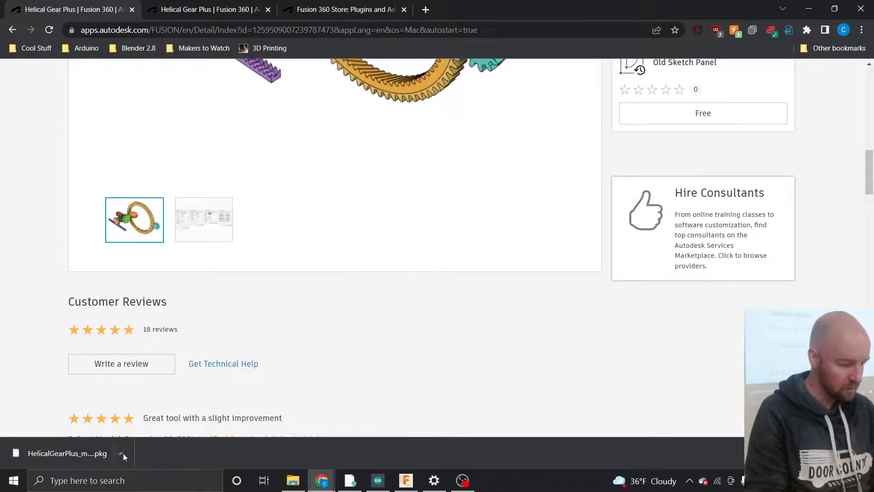
left_click(121, 455)
left_click(142, 414)
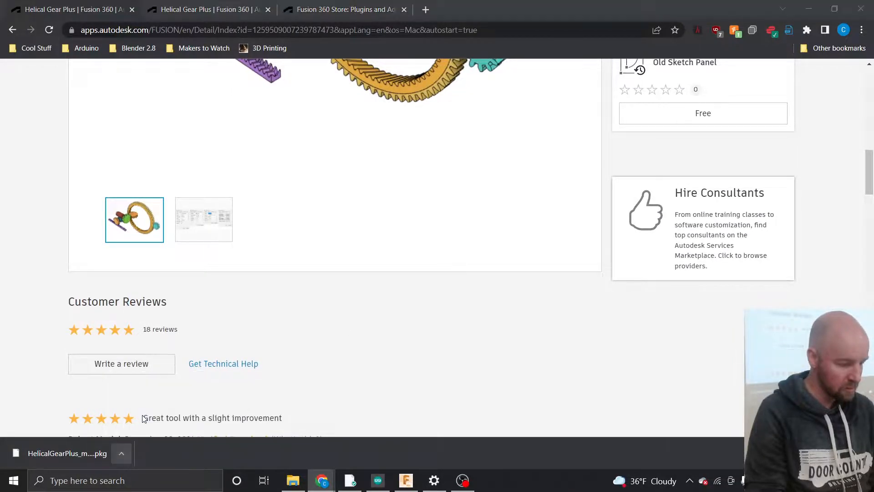
left_click(498, 157)
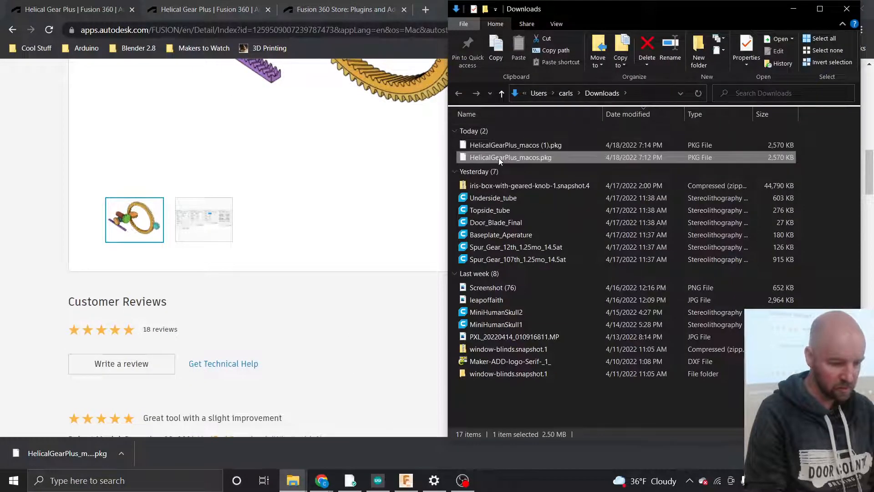
left_click(350, 203)
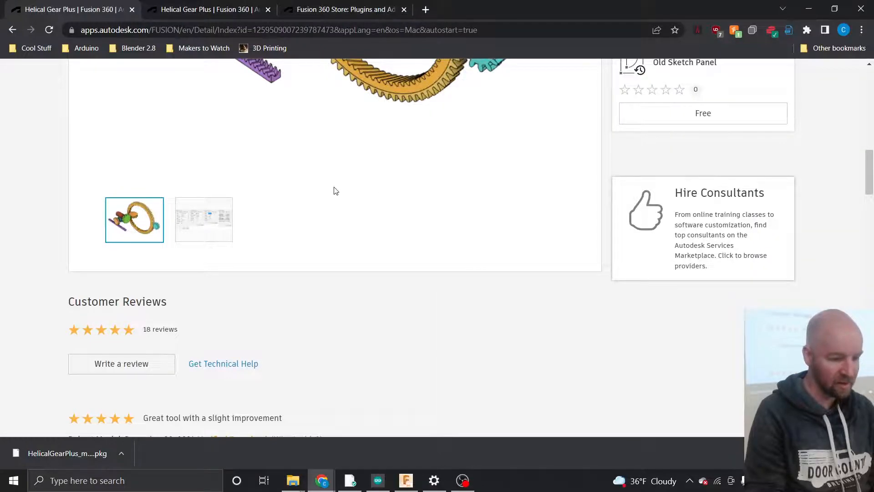
scroll(335, 191, "up", 8)
scroll(334, 191, "up", 3)
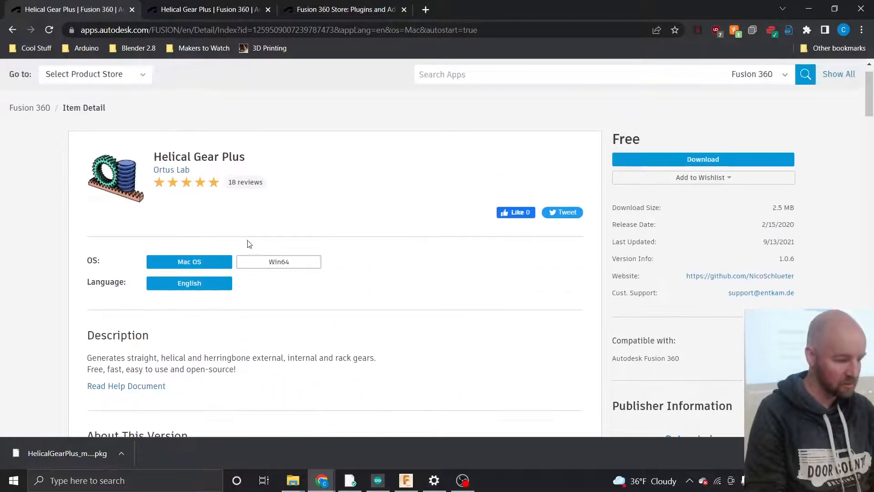
- Choose the Win64 build (2.9 MB) and download HelicalGearPlus_win64.msi
left_click(256, 269)
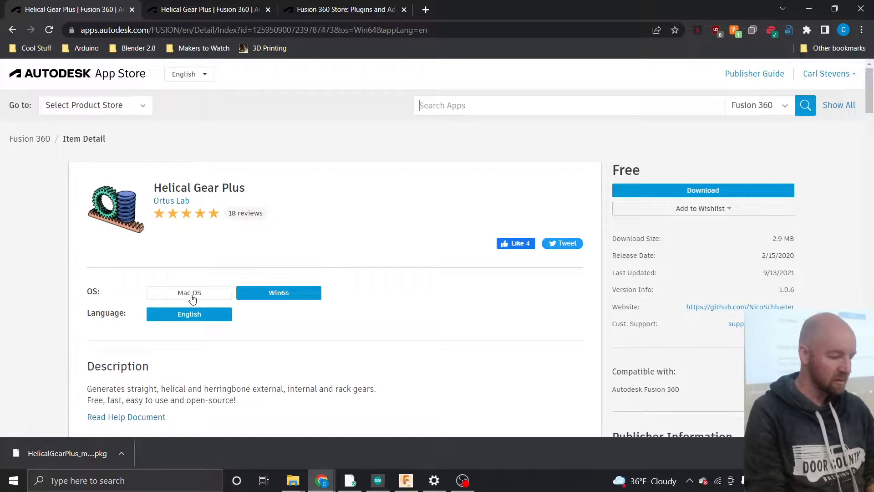
scroll(166, 262, "down", 1)
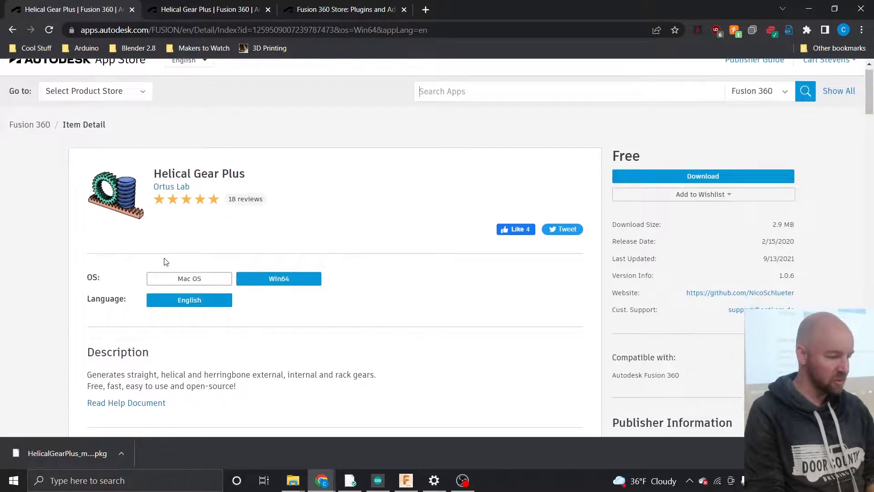
scroll(156, 222, "up", 1)
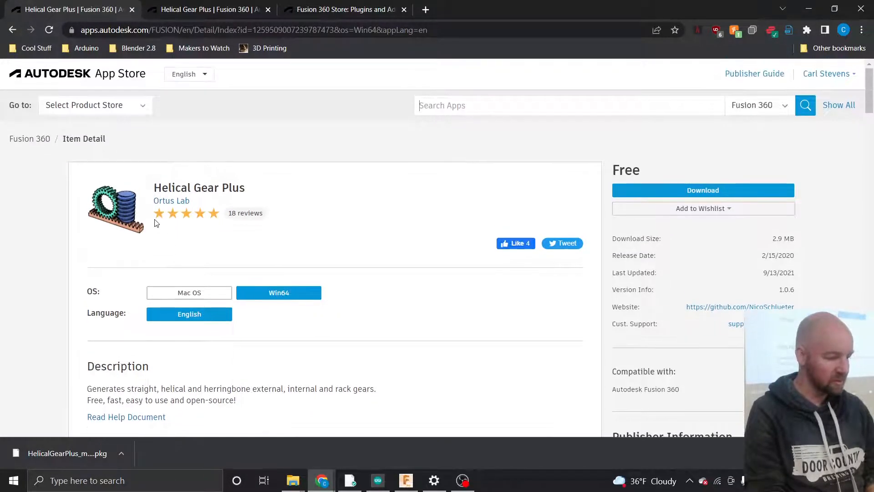
left_click(191, 297)
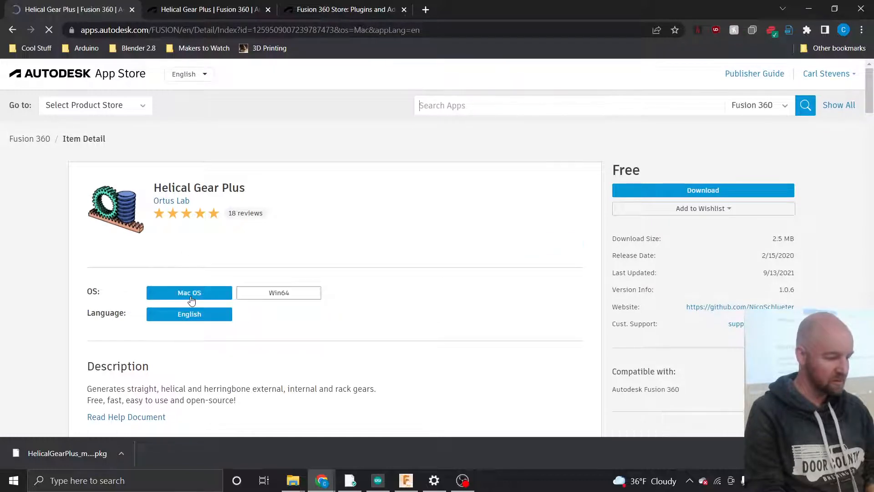
left_click(279, 294)
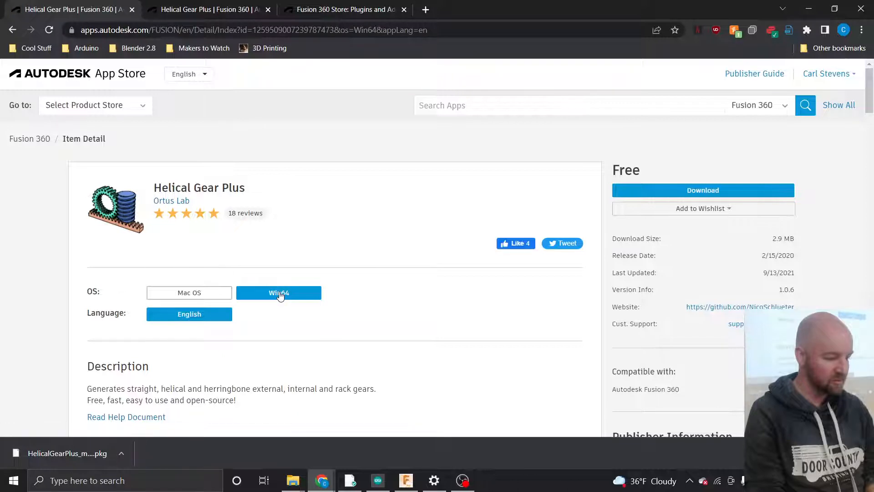
left_click(677, 196)
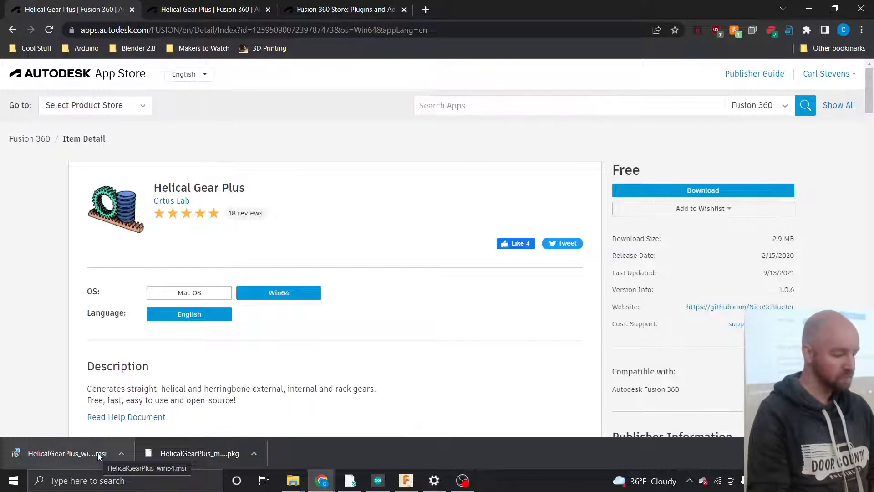
- Show the downloaded HelicalGearPlus_win64 installer in its Downloads folder and run it
left_click(121, 452)
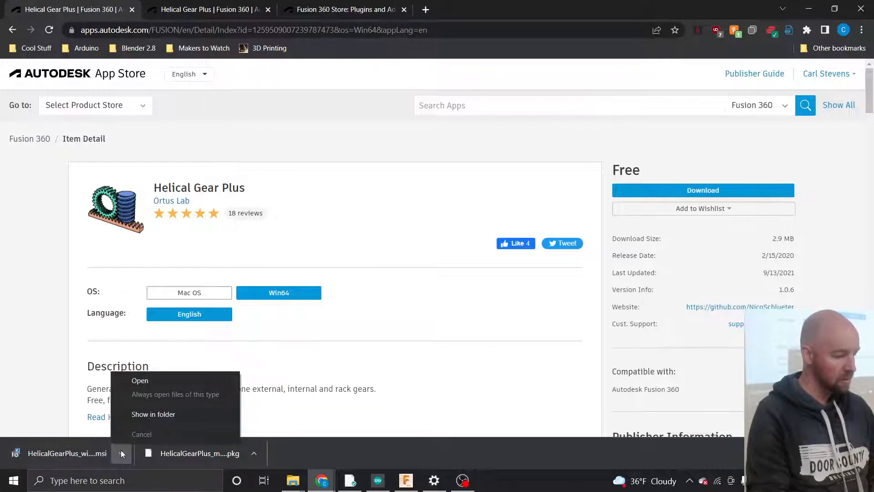
left_click(132, 415)
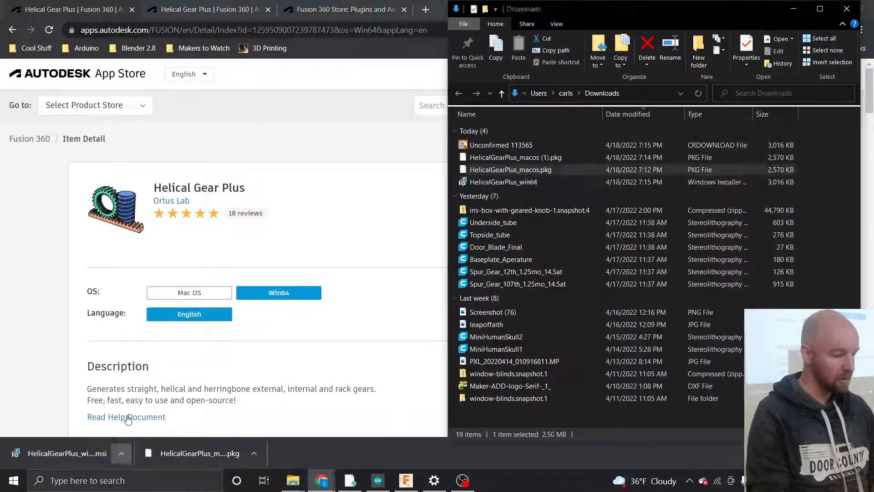
double_click(509, 182)
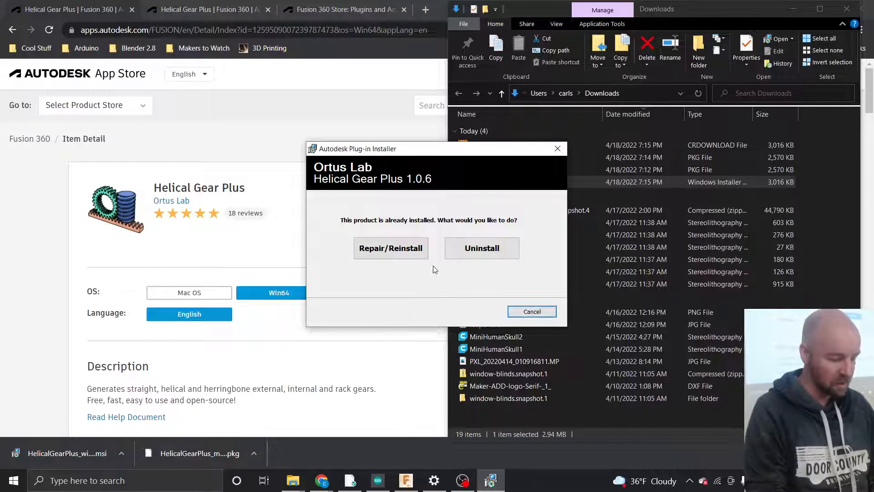
- Repair/reinstall Helical Gear Plus 1.0.6 and close the installer after the success message
left_click(394, 250)
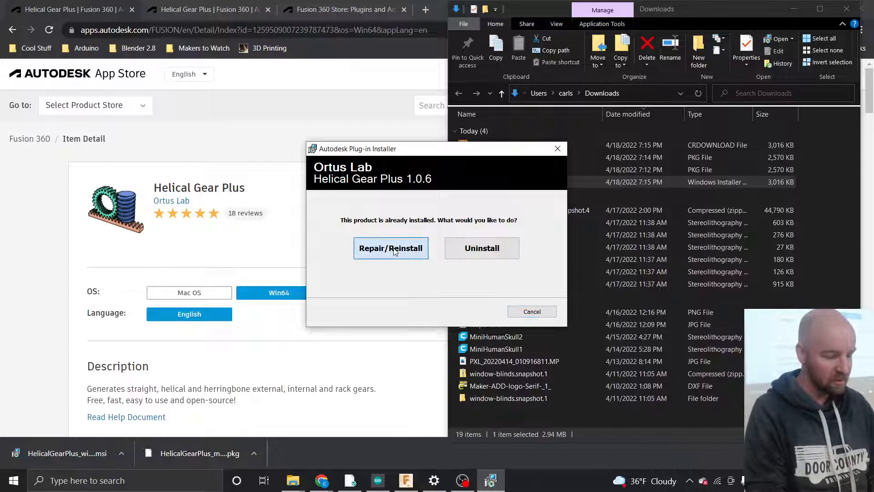
left_click(381, 334)
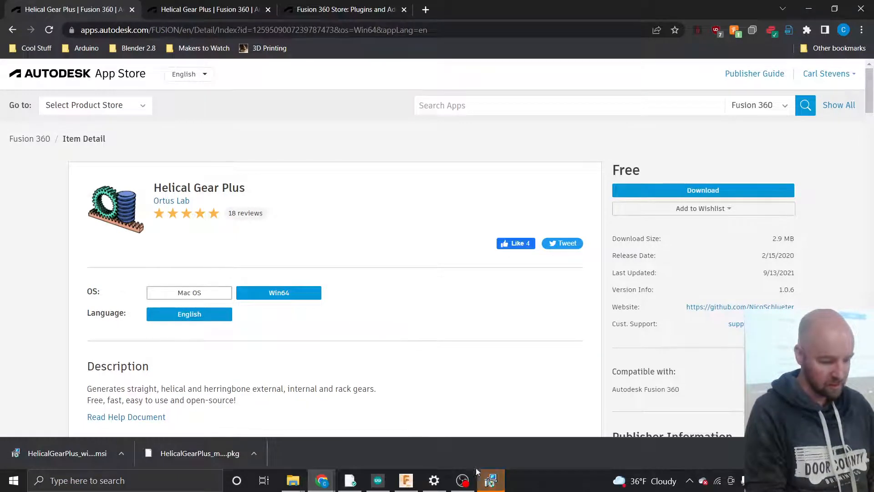
left_click(494, 482)
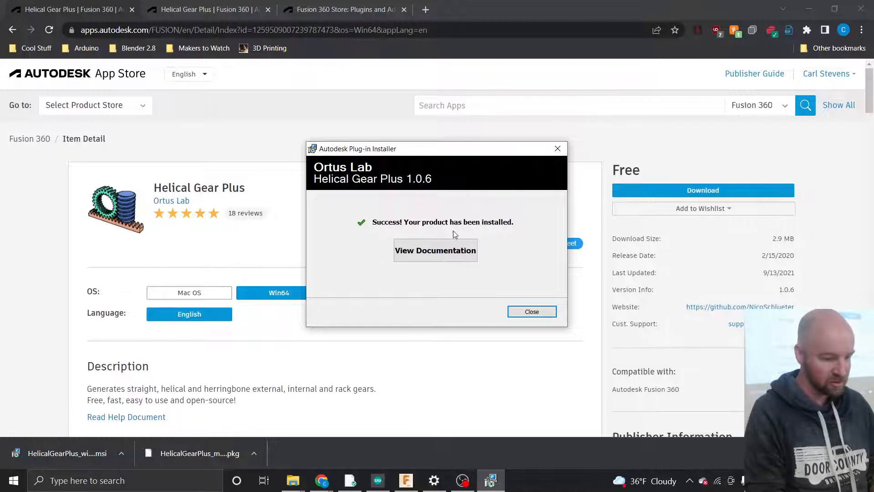
left_click(528, 312)
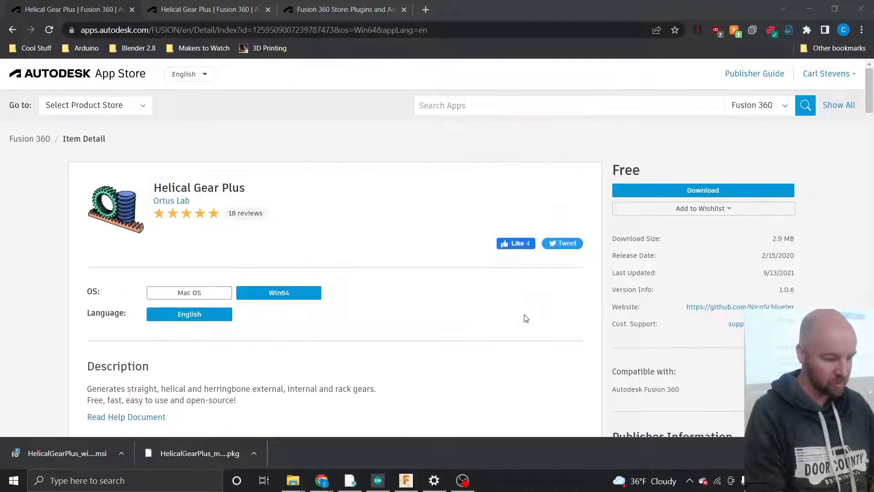
left_click(200, 11)
- Close the help and App Store tabs and the Chrome window
left_click(267, 10)
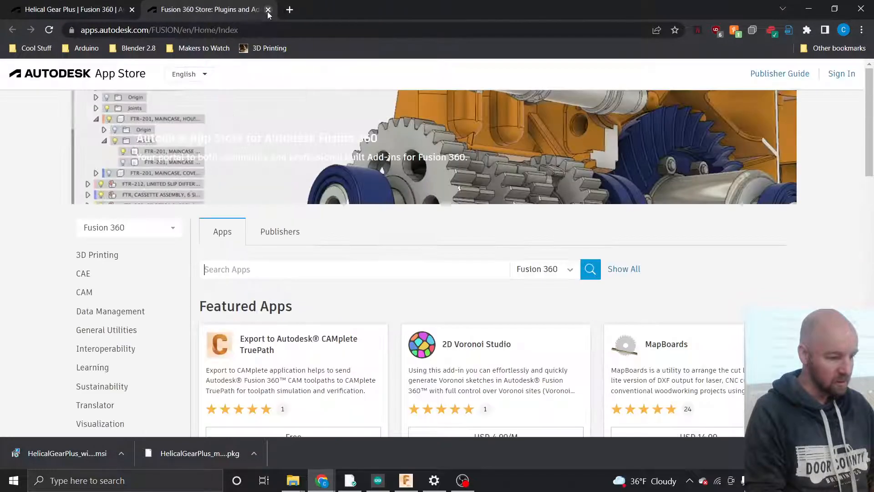
left_click(267, 10)
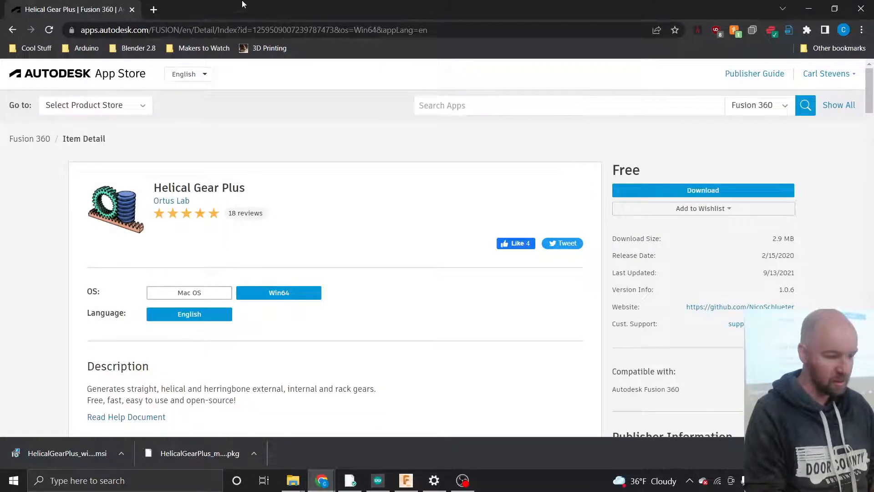
left_click(859, 8)
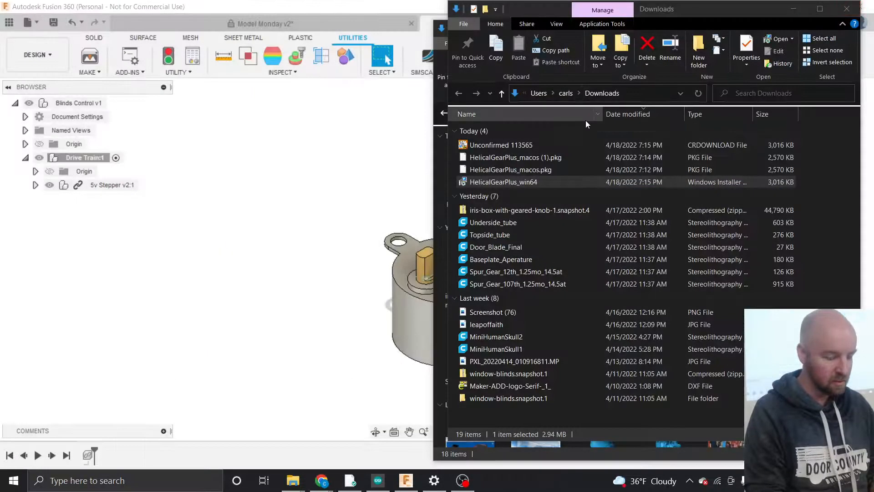
- Bring Fusion 360 forward and open the SOLID tab's CREATE menu to find Helical Gear+
left_click(347, 167)
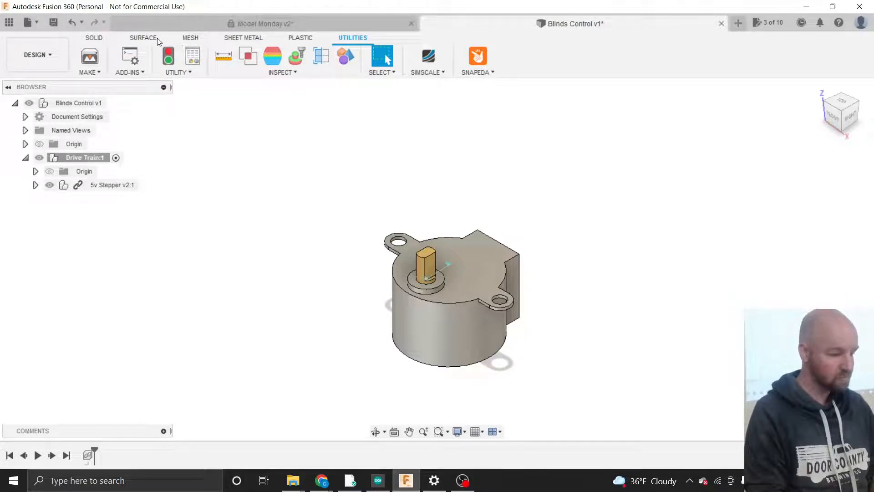
left_click(98, 38)
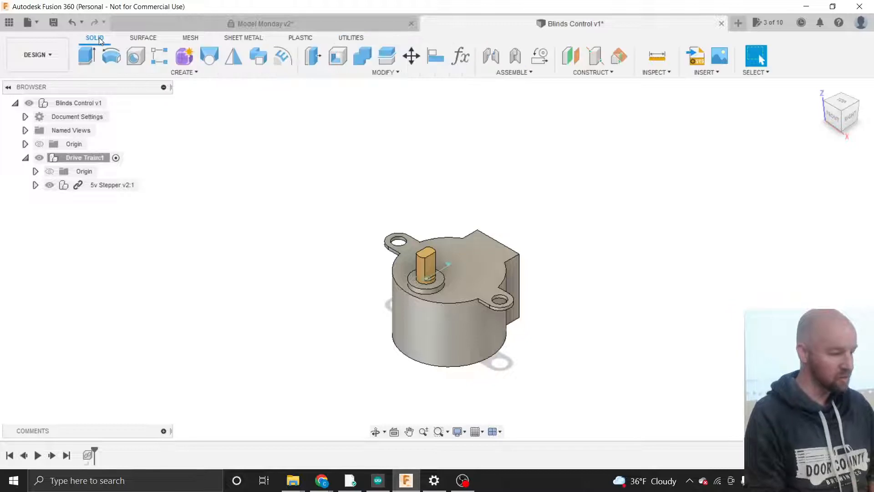
left_click(174, 73)
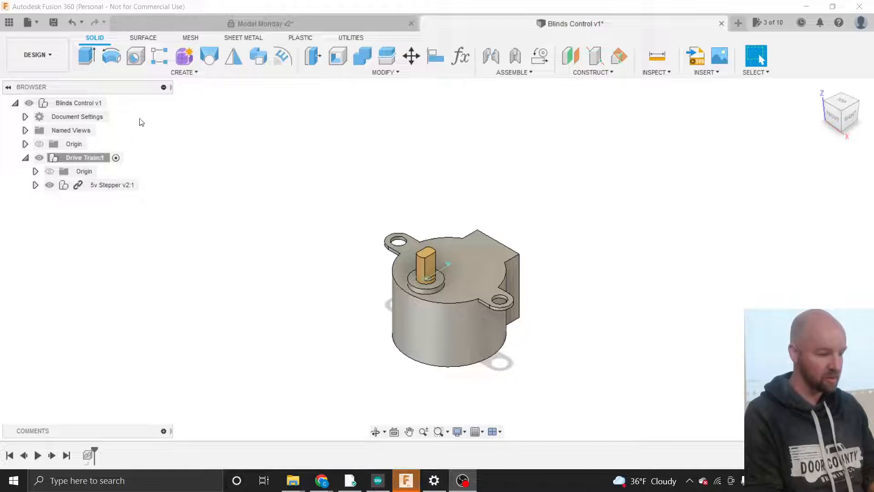
left_click(183, 72)
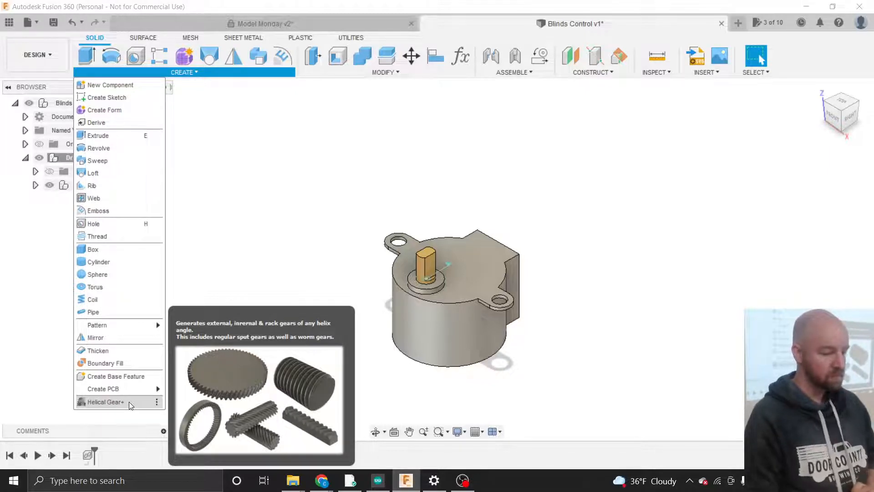
left_click(239, 260)
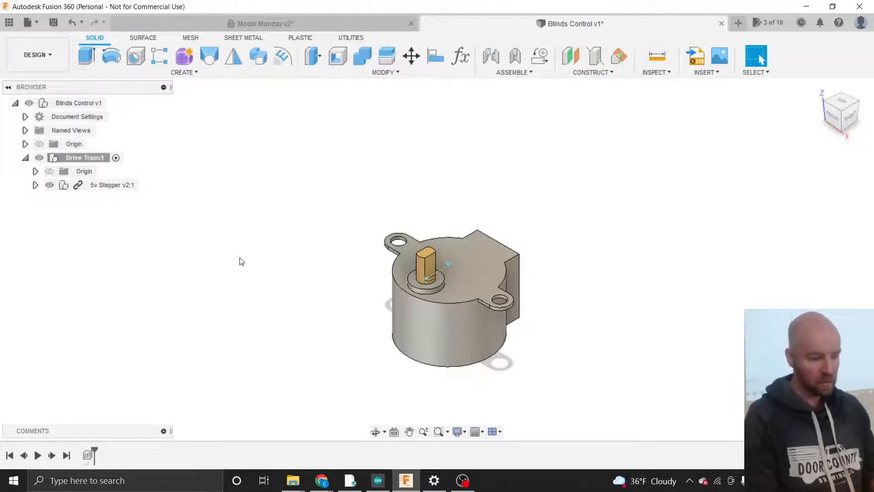
- Open the SOLID CREATE dropdown to reach Helical Gear+ at the bottom
left_click(193, 75)
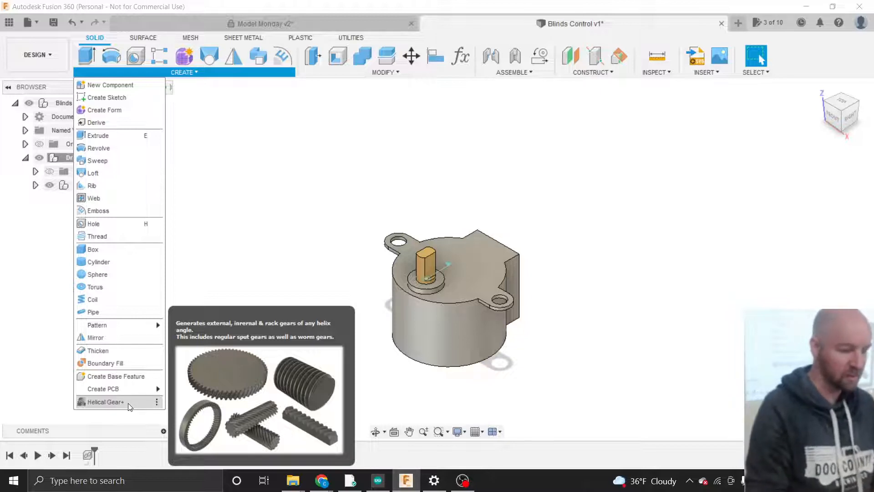
- Launch Helical Gear+ and move its dialog toward the middle of the viewport
left_click(129, 403)
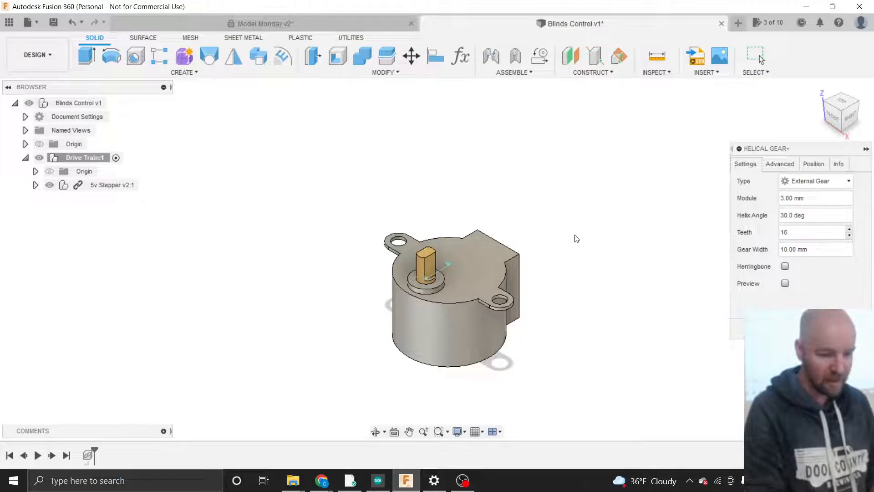
left_click_drag(768, 147, 591, 151)
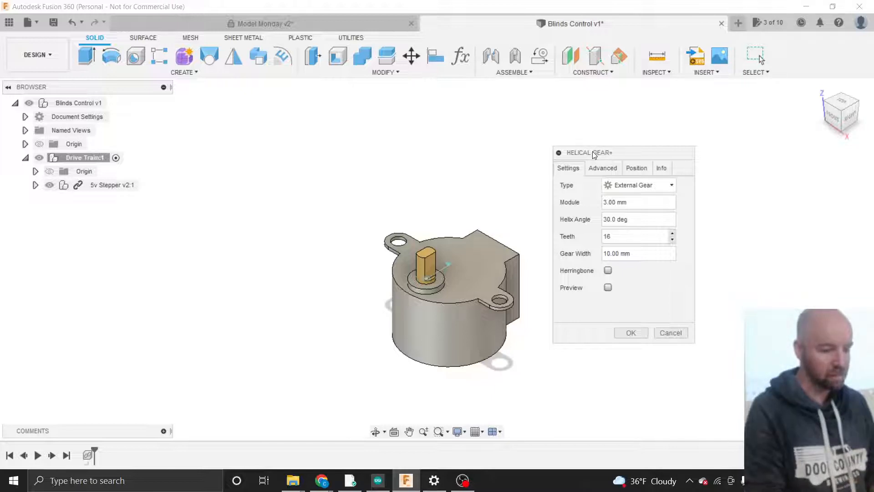
left_click_drag(591, 151, 589, 140)
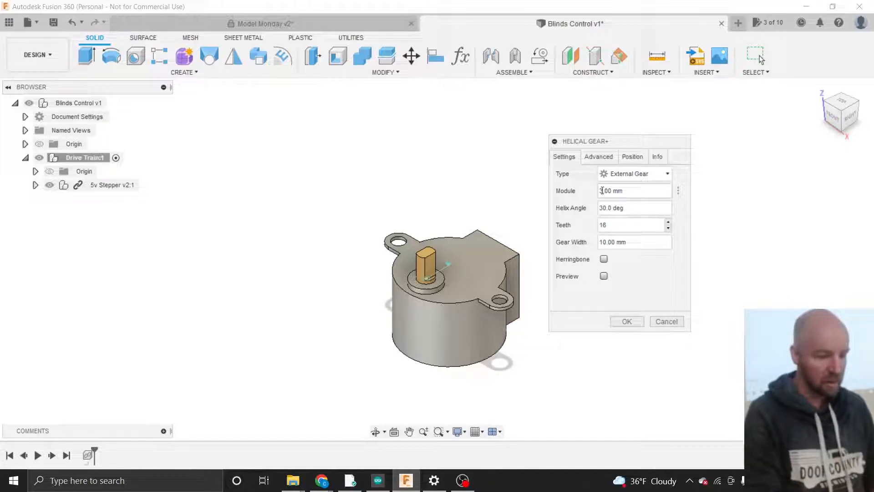
- Change the gear module to 2 mm and enable the Preview checkbox
key("BackSpace")
type("2")
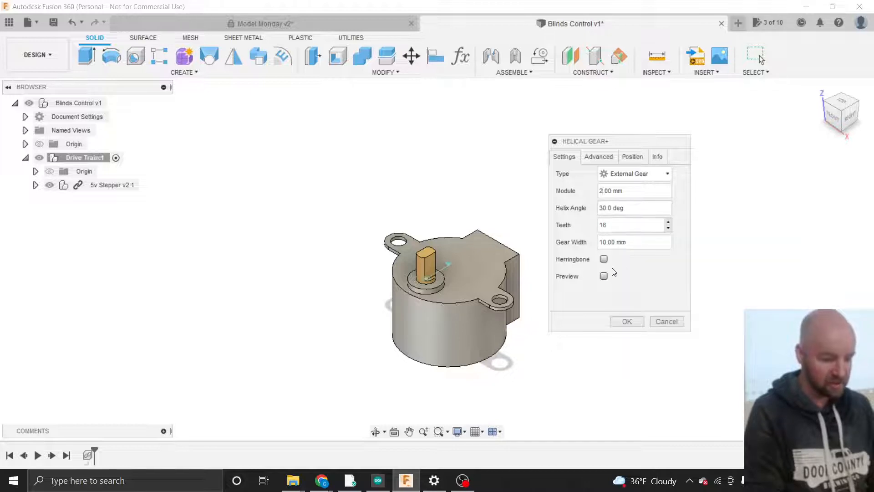
left_click(604, 277)
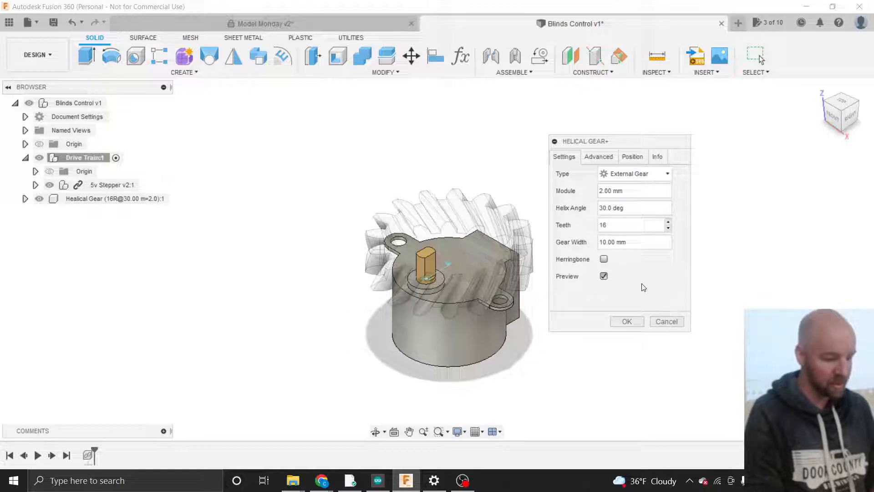
- Zoom in, enable Herringbone teeth, and select the 30.0 deg helix angle value
scroll(726, 273, "up", 1)
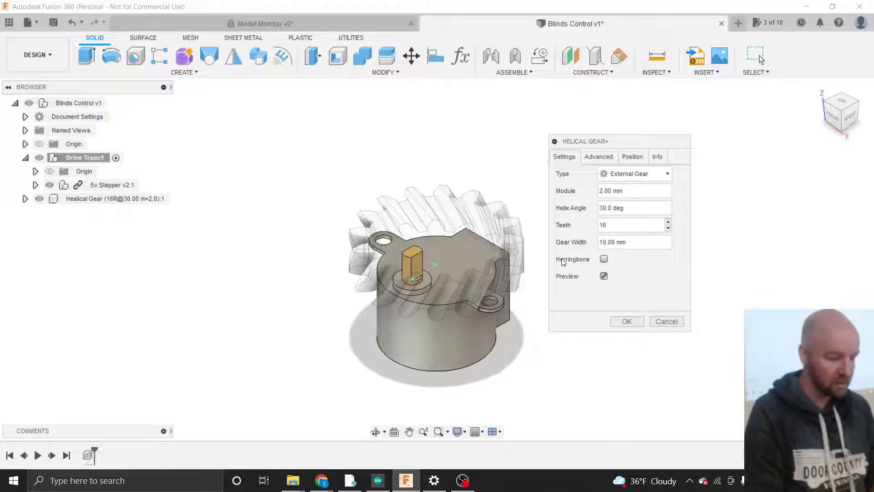
scroll(501, 251, "up", 2)
scroll(501, 250, "up", 2)
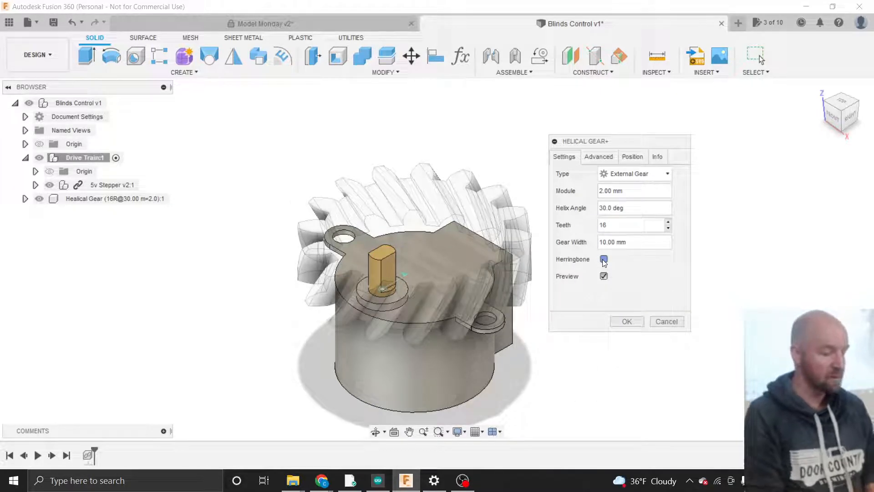
left_click(604, 260)
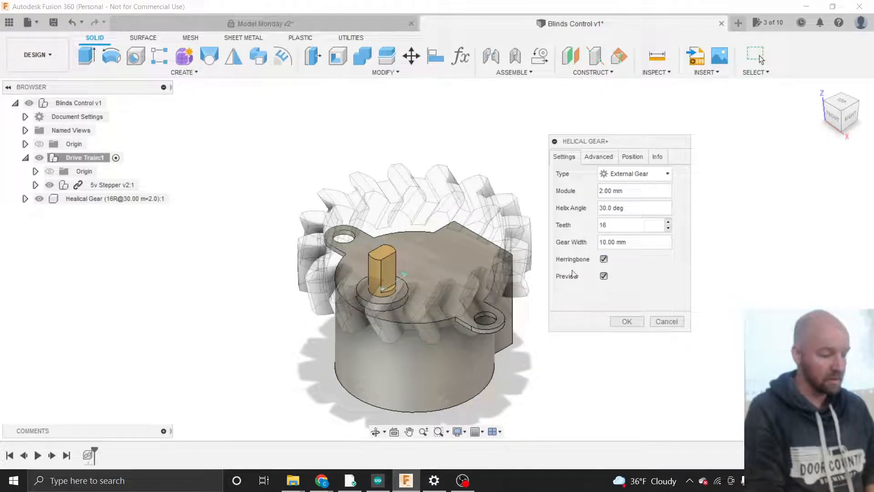
scroll(512, 288, "up", 1)
scroll(511, 285, "up", 2)
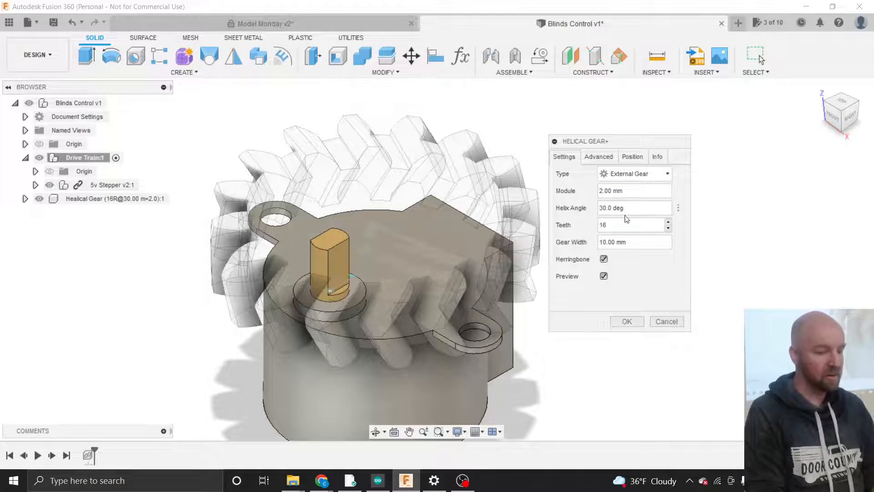
left_click_drag(630, 209, 574, 208)
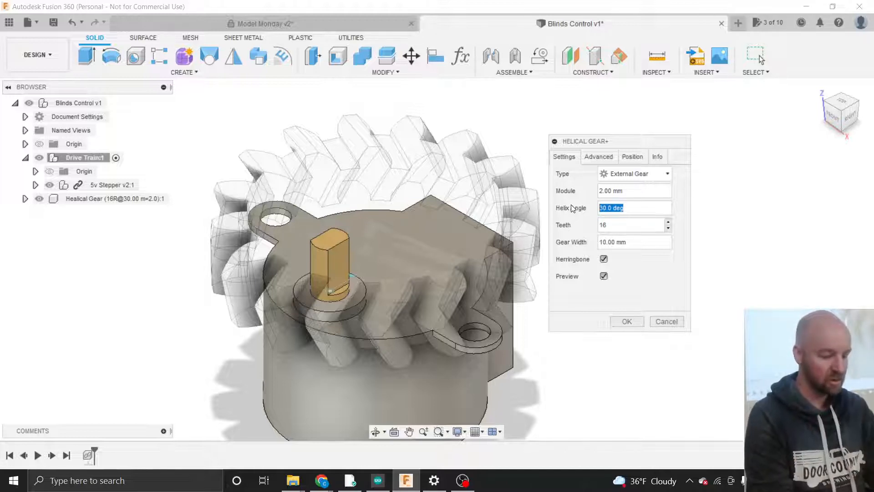
- Set the helix angle to 0 deg, turn Herringbone off, and start editing Gear Width
type("0 deg")
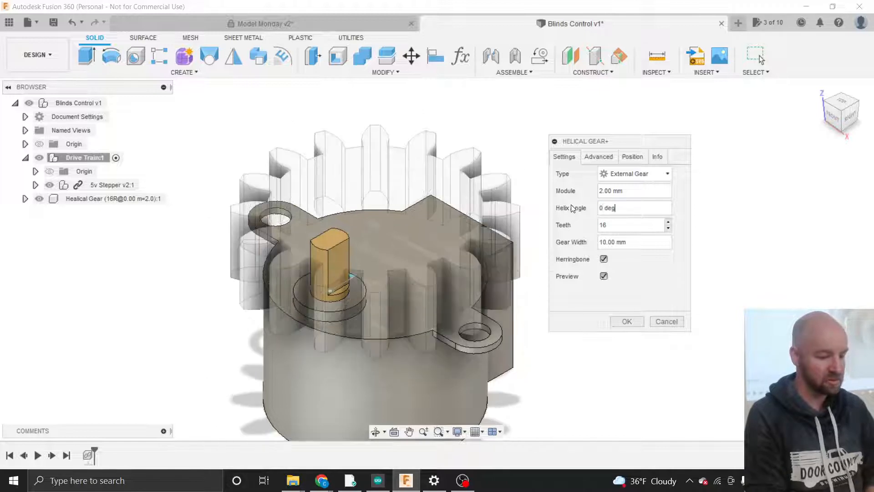
left_click(604, 259)
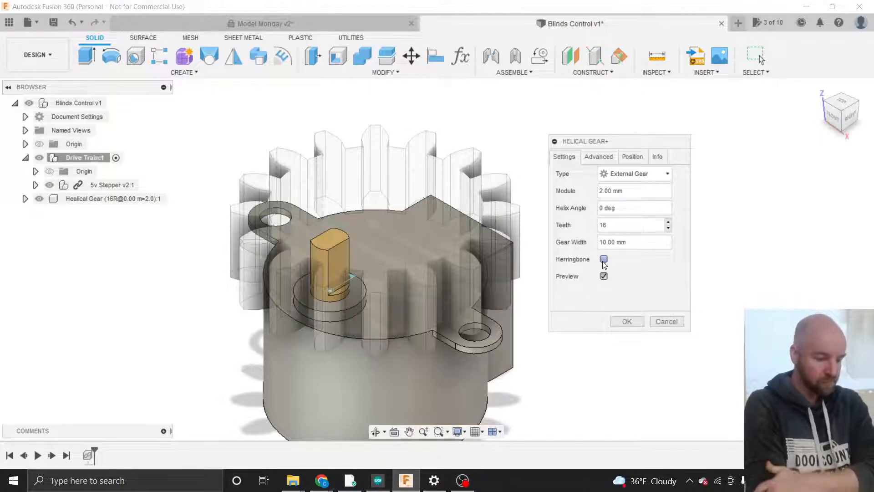
left_click(614, 226)
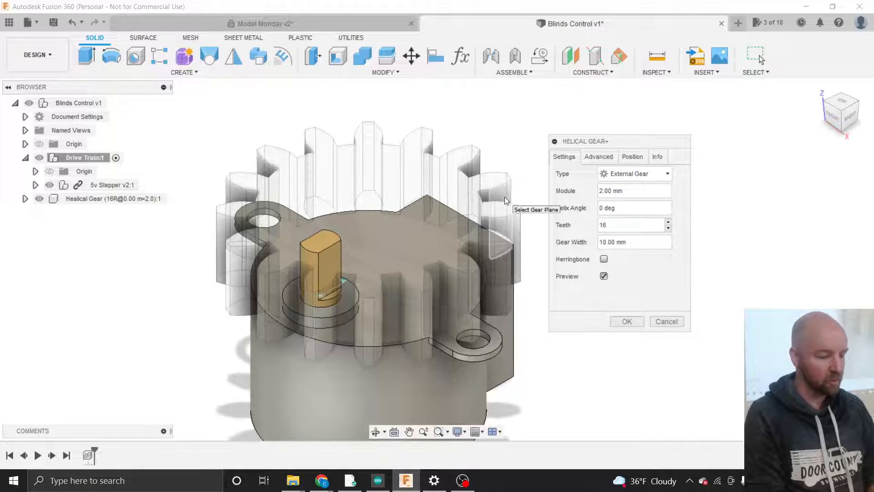
left_click(641, 247)
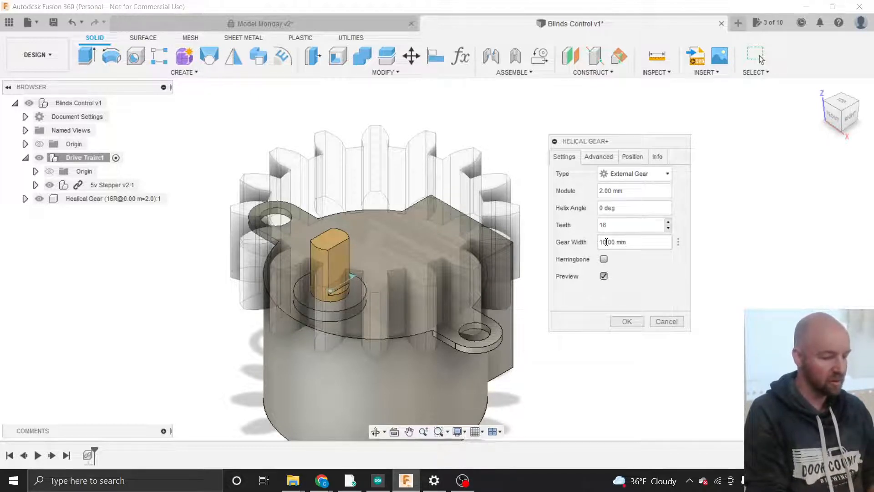
- Try gear width values, entering 8 and then an inch-based width
left_click_drag(607, 242, 597, 245)
type("8")
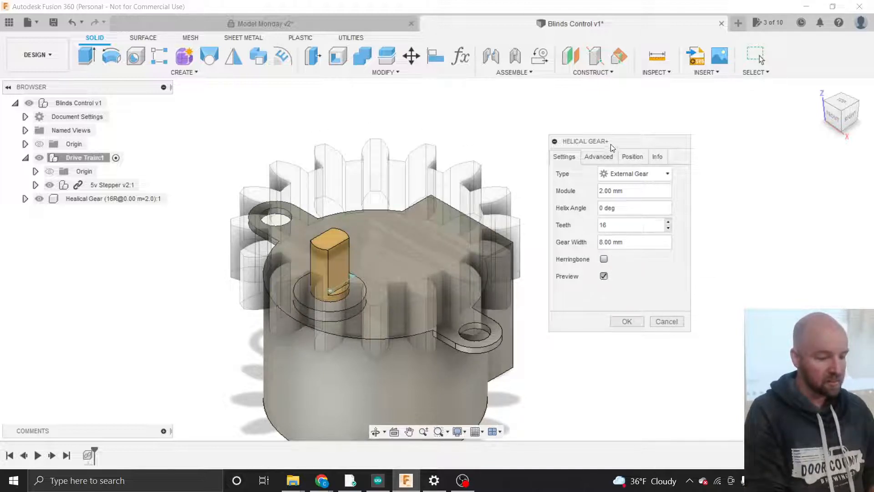
left_click_drag(611, 144, 623, 146)
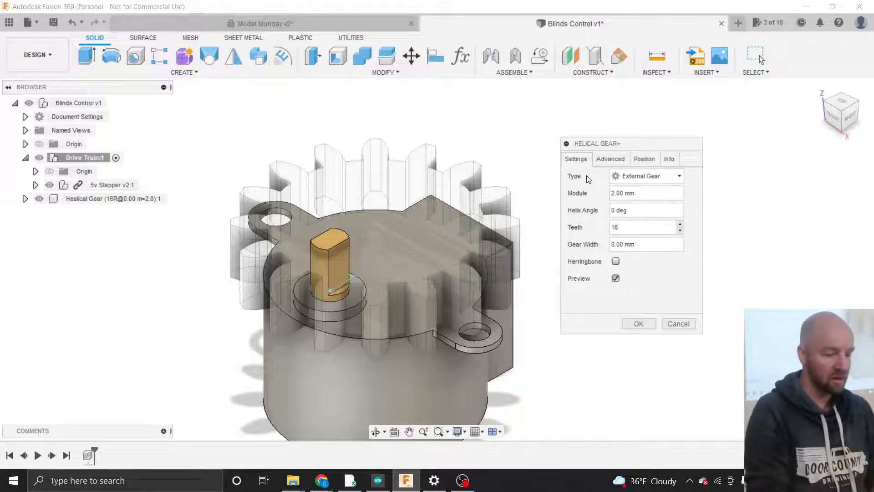
left_click(640, 245)
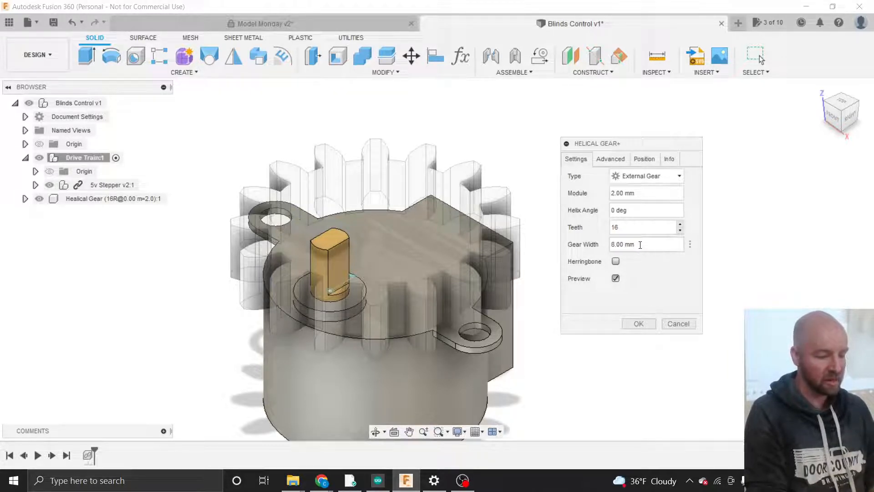
left_click_drag(640, 245, 626, 243)
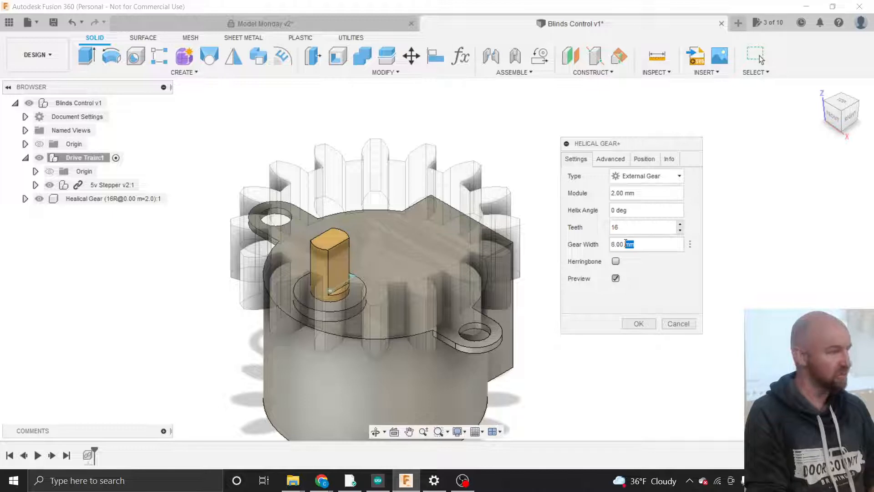
left_click(624, 244)
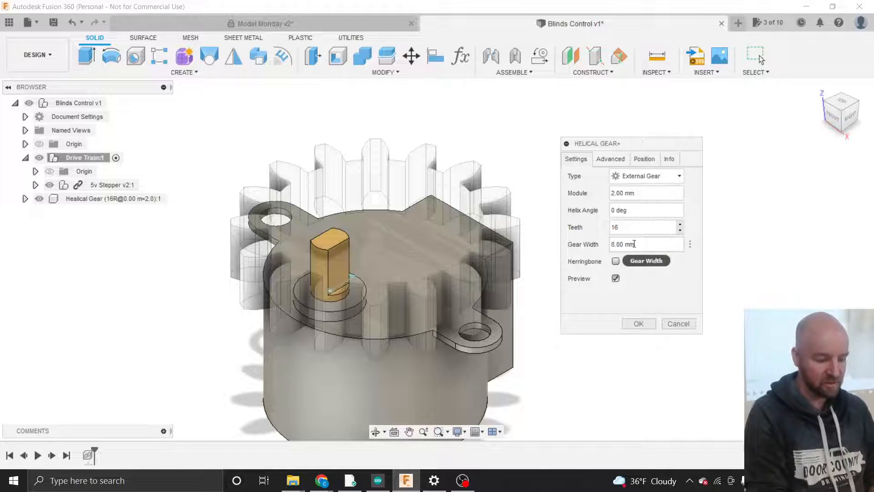
key("BackSpace")
key("BackSpace")
type("in")
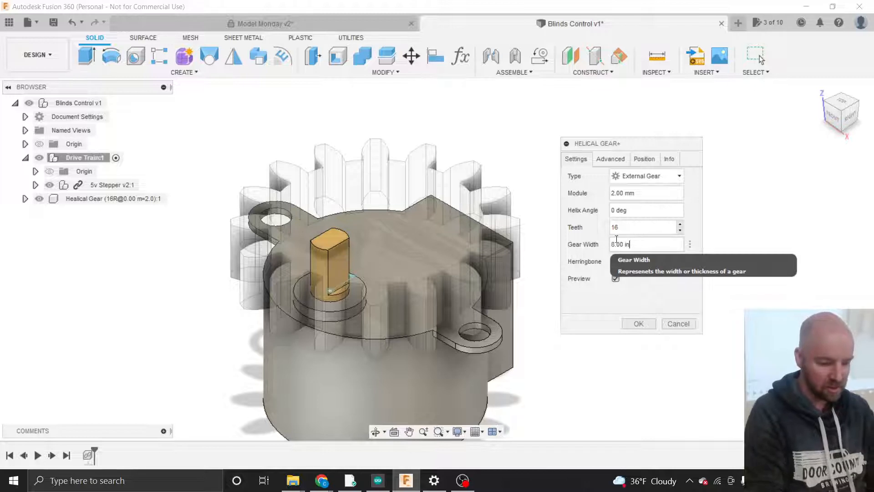
left_click(615, 244)
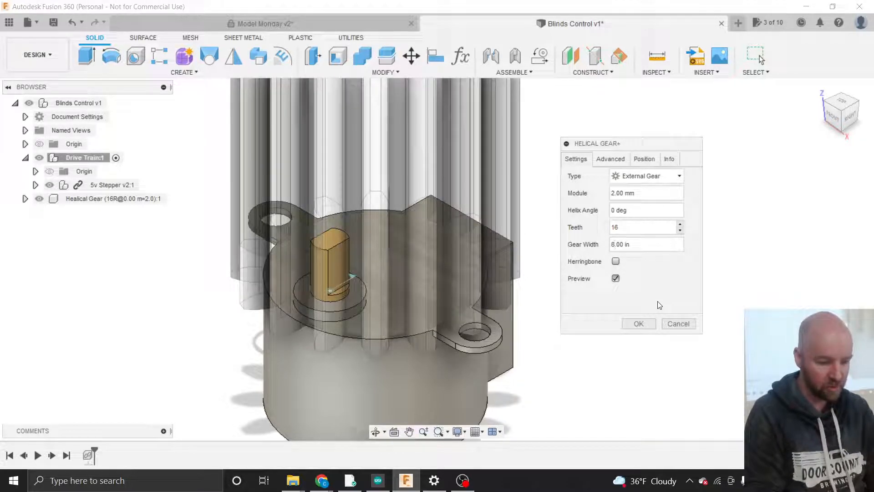
key("BackSpace")
type("0")
key("Right")
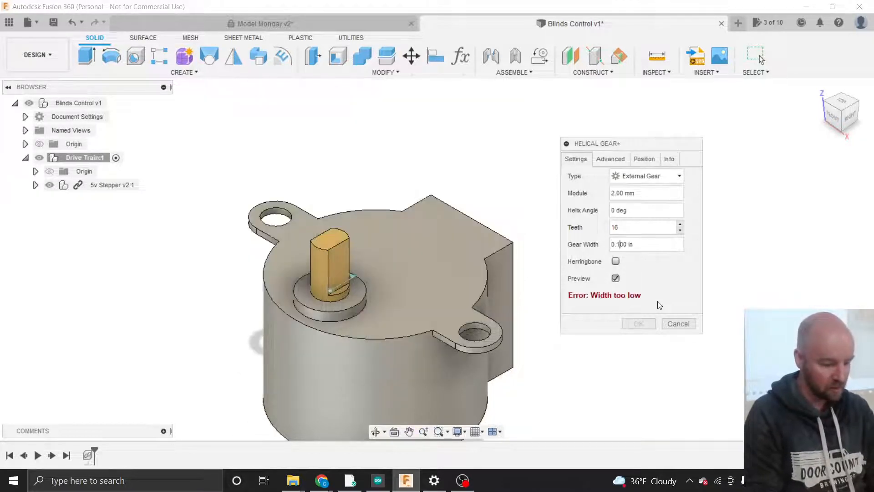
type("125")
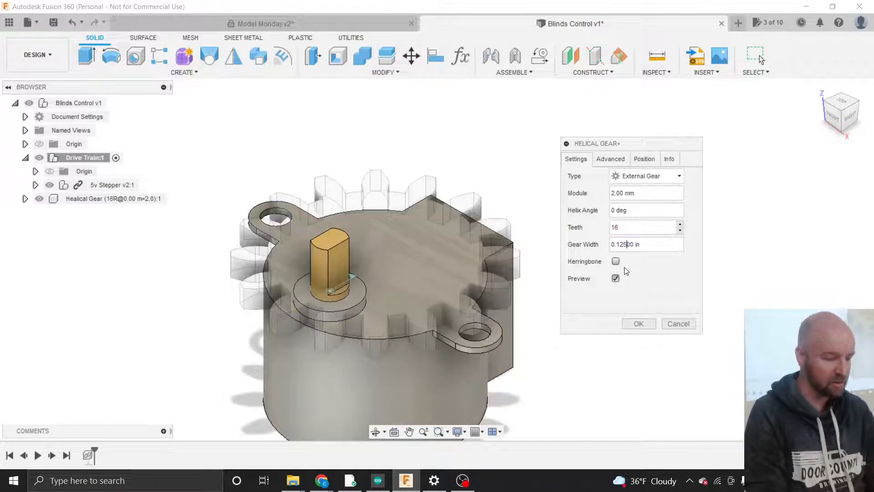
key("BackSpace")
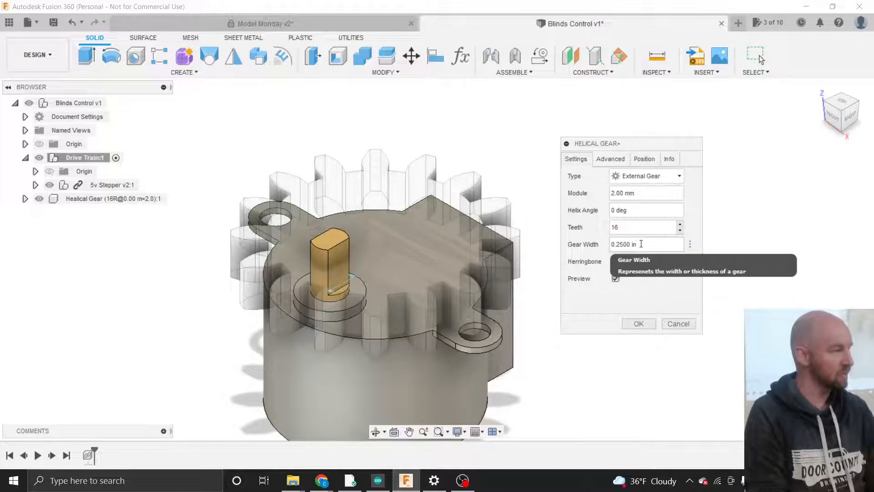
- Set the gear width to 8mm and open the Advanced tab
left_click_drag(637, 244, 572, 239)
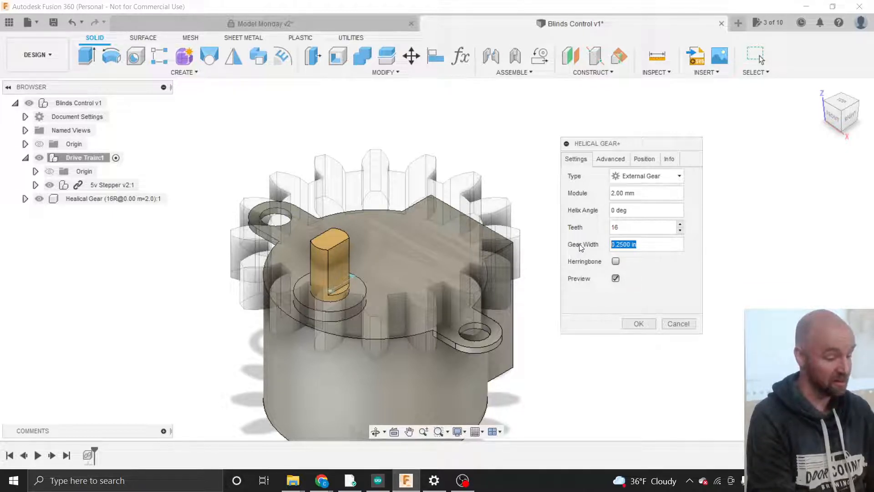
type("8mm")
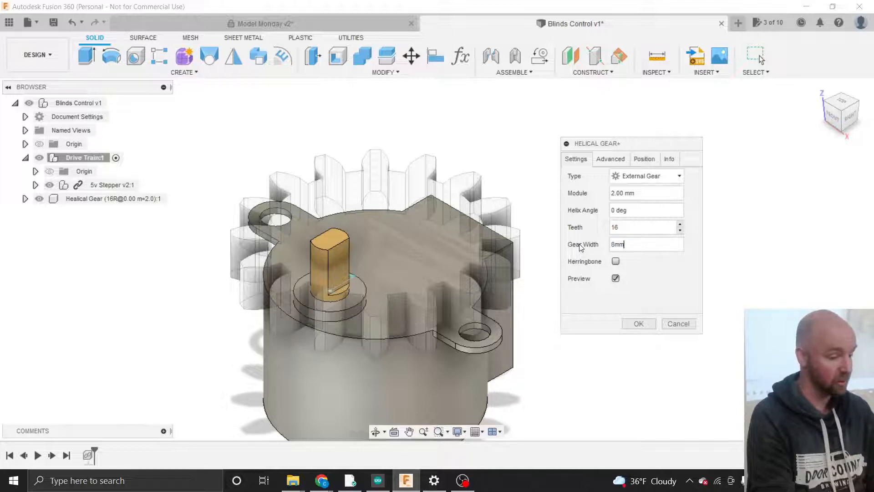
key("Tab")
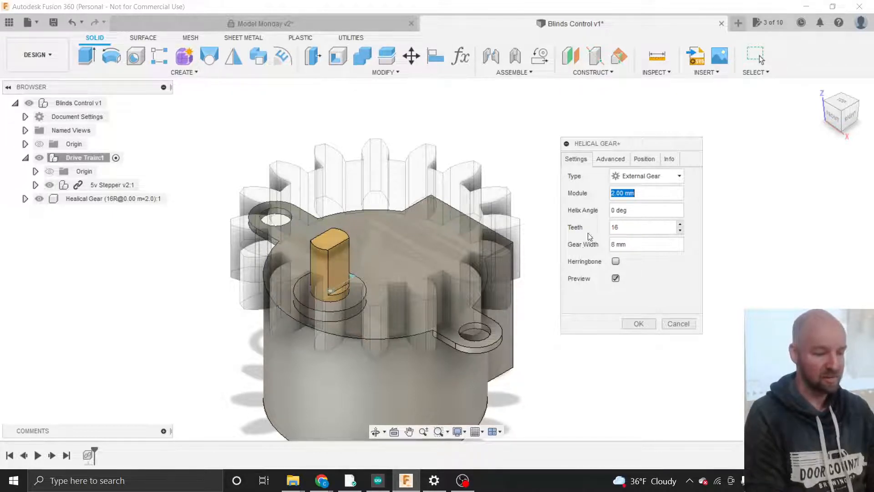
left_click_drag(599, 148, 603, 143)
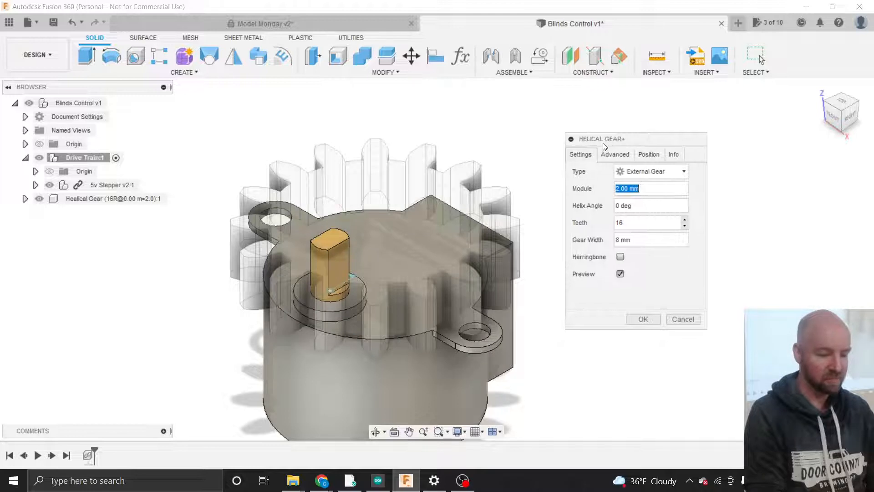
left_click(611, 155)
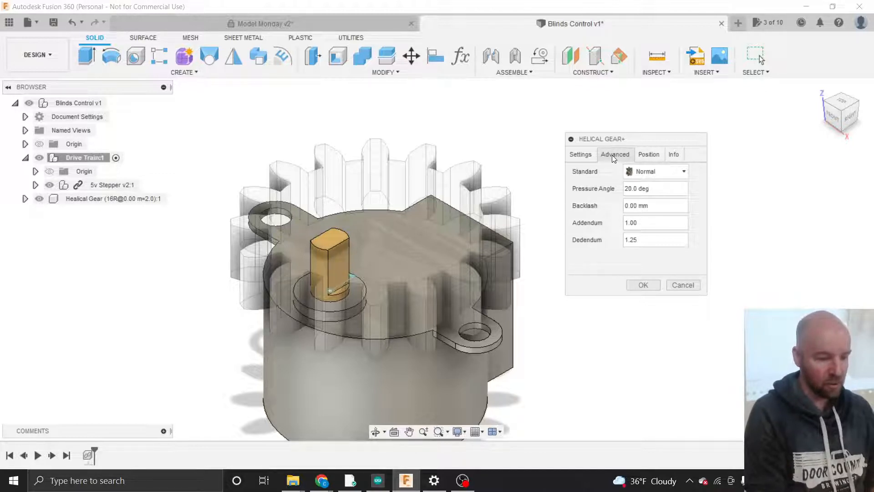
left_click(645, 170)
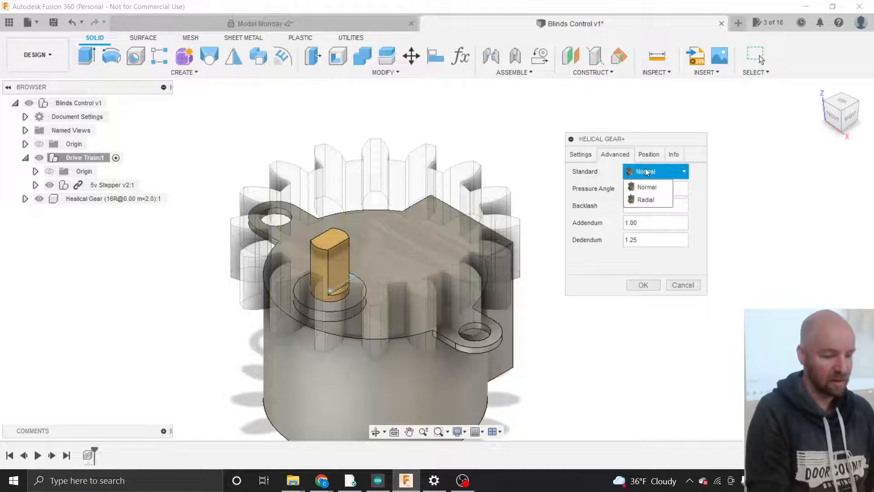
left_click(648, 158)
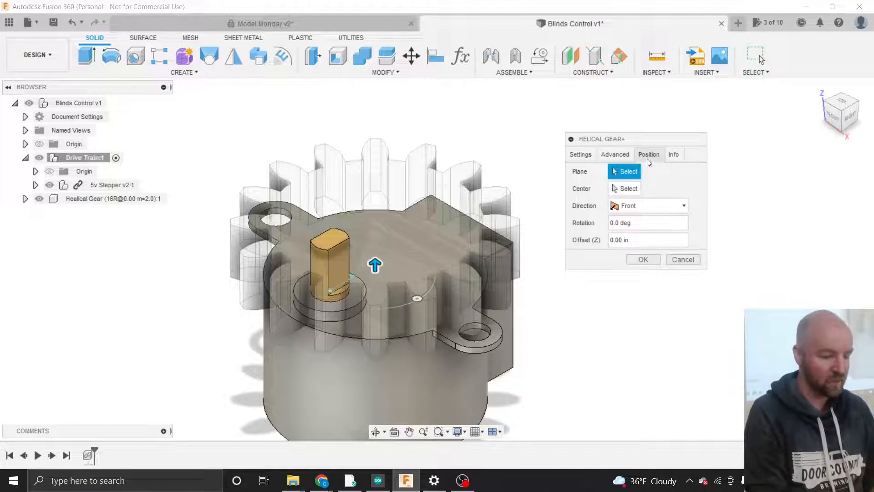
left_click(627, 158)
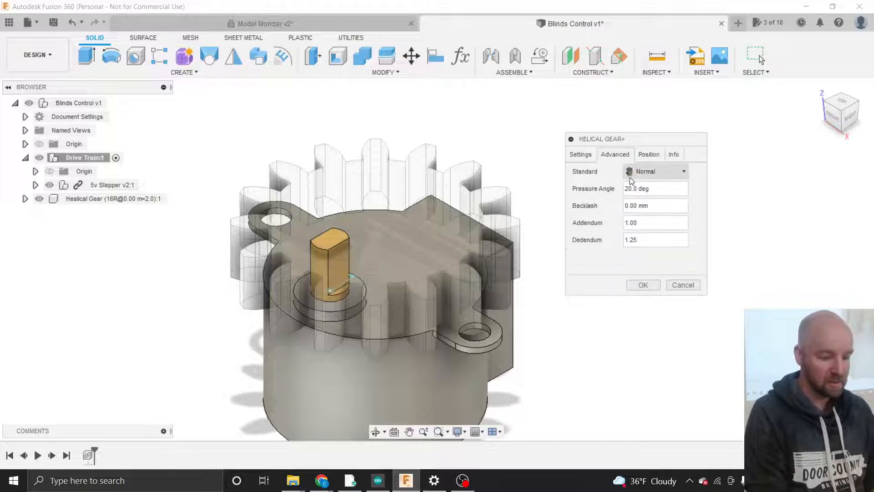
left_click(653, 189)
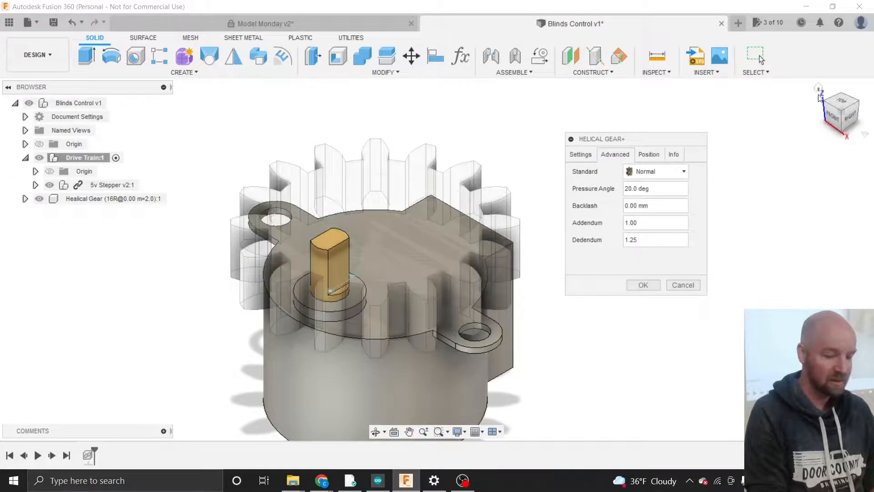
left_click(842, 102)
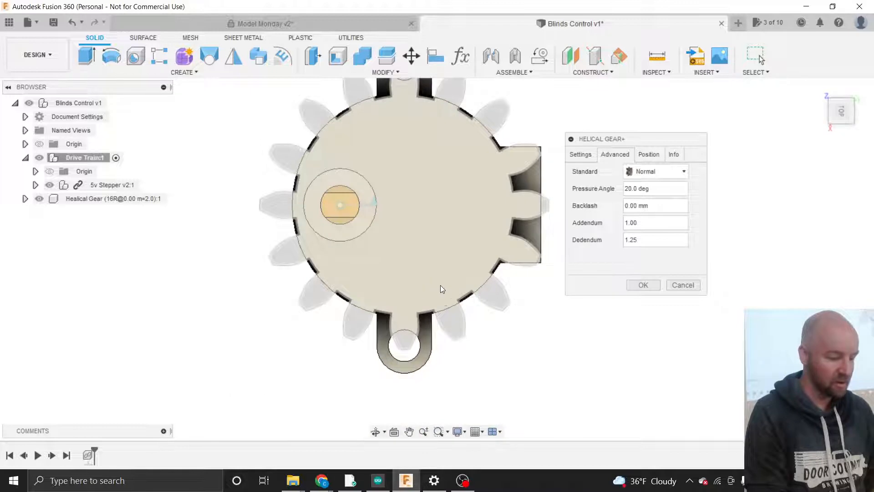
scroll(440, 292, "up", 10)
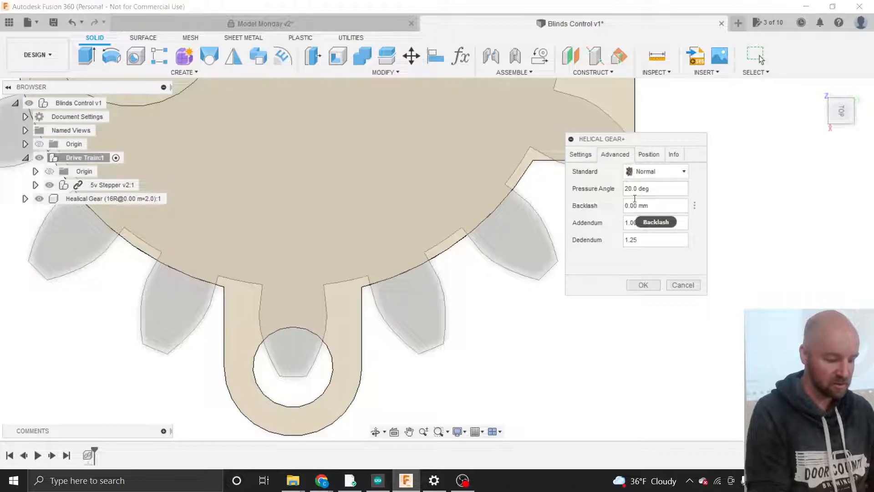
key("BackSpace")
type("4")
key("Tab")
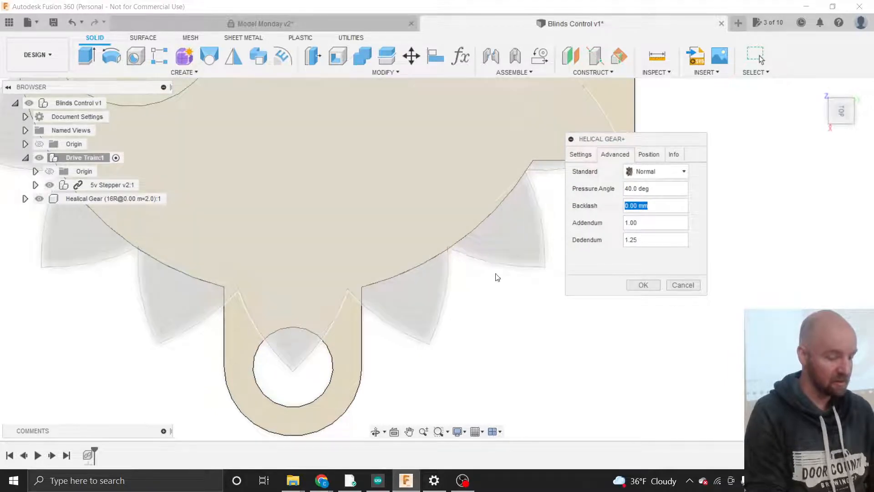
left_click(633, 188)
key("Left")
key("BackSpace")
type("2")
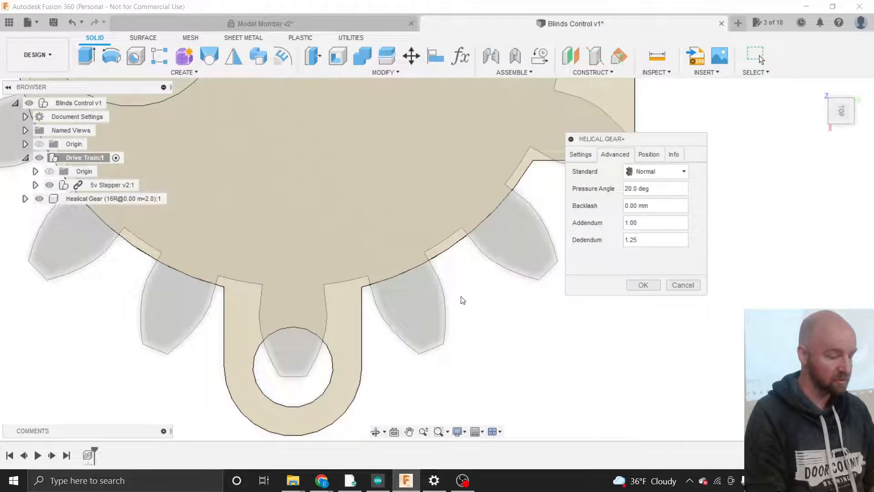
scroll(462, 299, "down", 3)
scroll(462, 299, "up", 3)
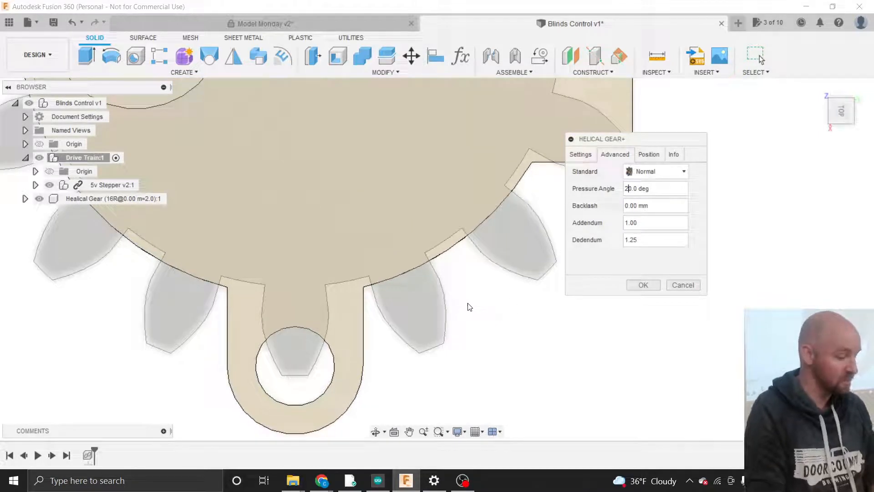
scroll(470, 309, "down", 1)
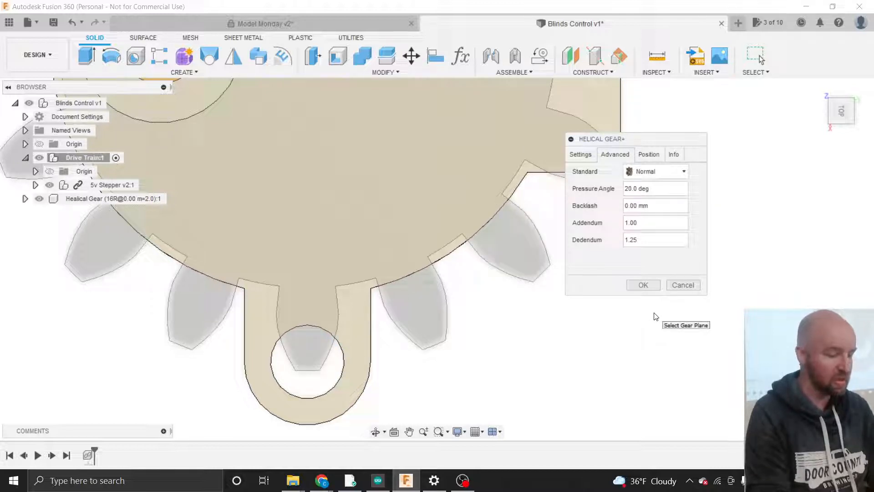
key("BackSpace")
type("1")
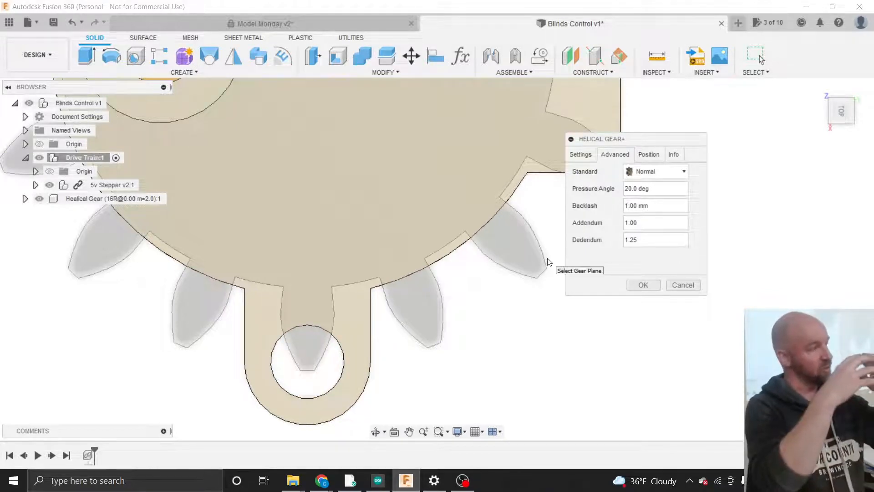
key("BackSpace")
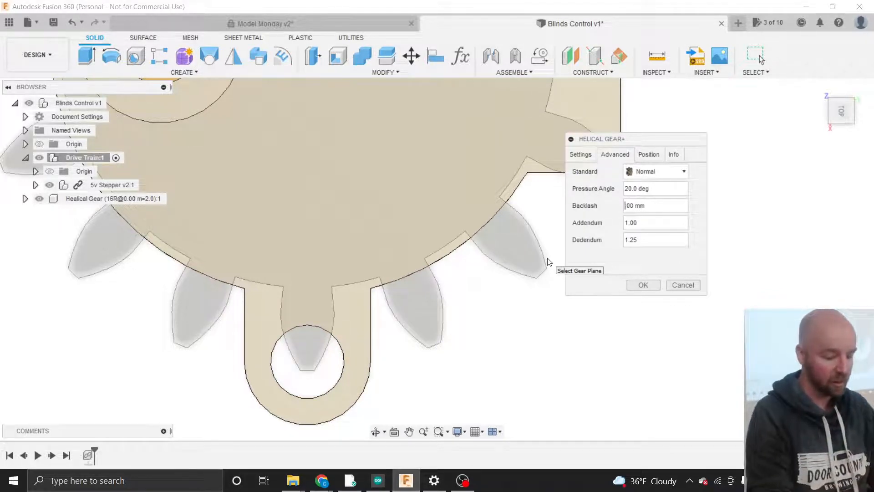
type("0.")
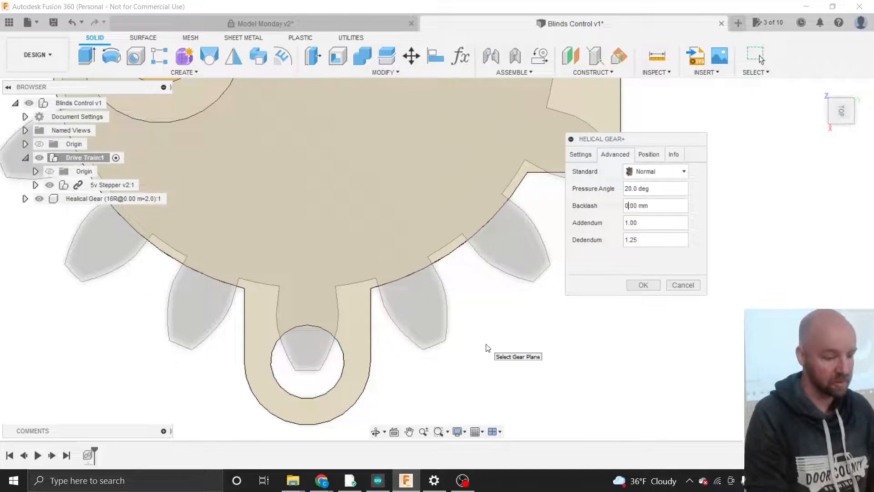
- In the Position tab, tilt the view, pick the shaft collar face as gear plane, then clear it
left_click(651, 155)
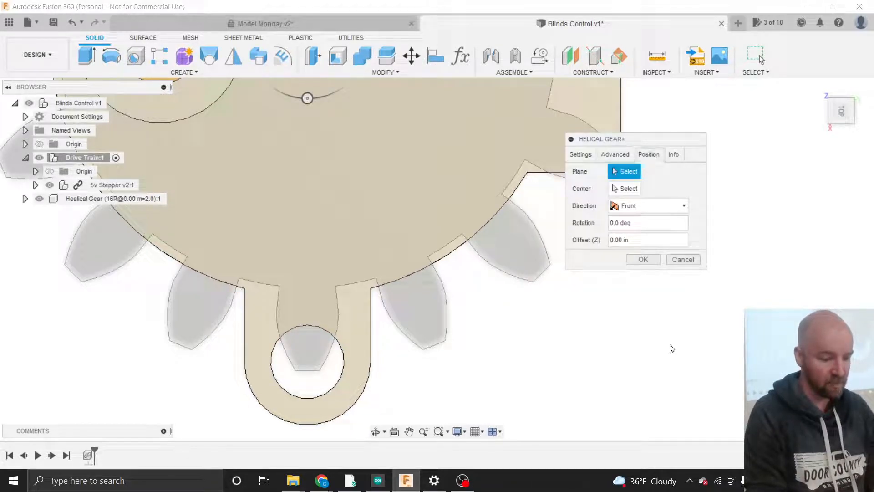
scroll(672, 349, "down", 4)
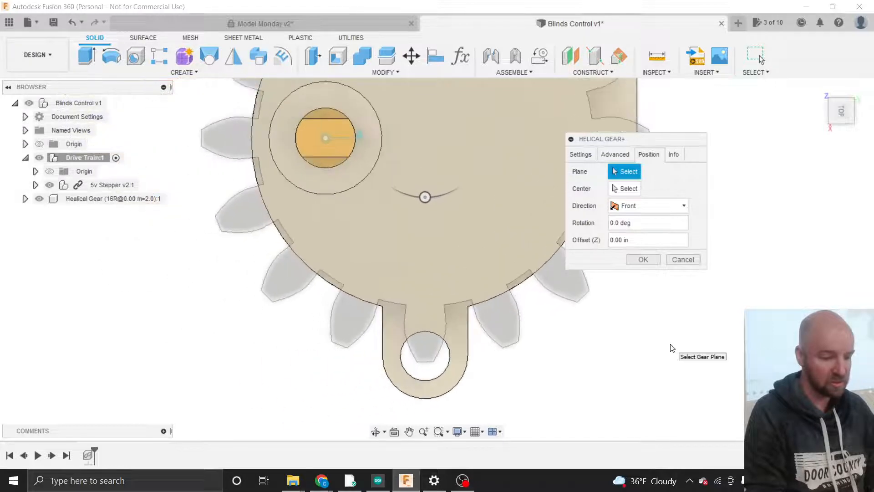
left_click_drag(842, 111, 809, 132)
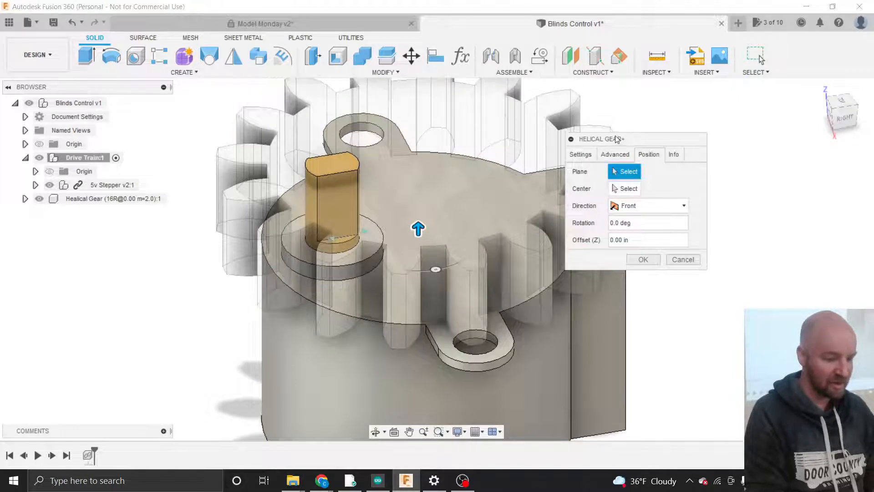
left_click_drag(618, 138, 679, 140)
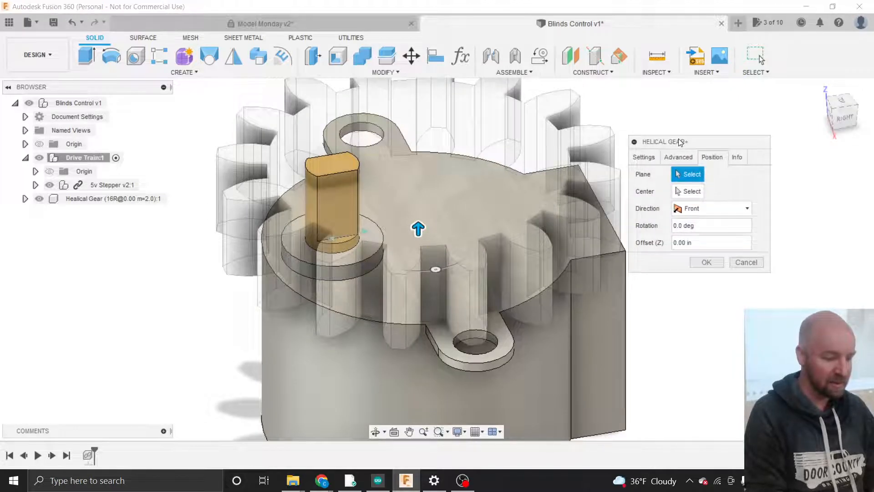
left_click(297, 250)
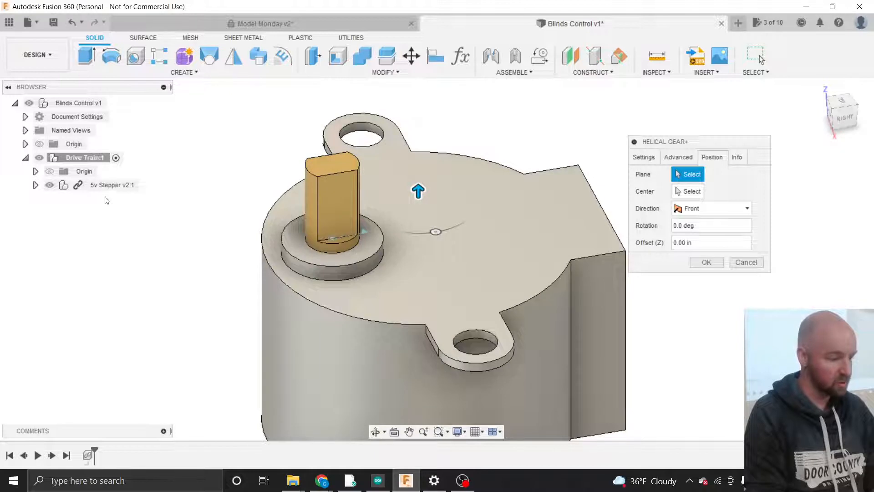
left_click(304, 253)
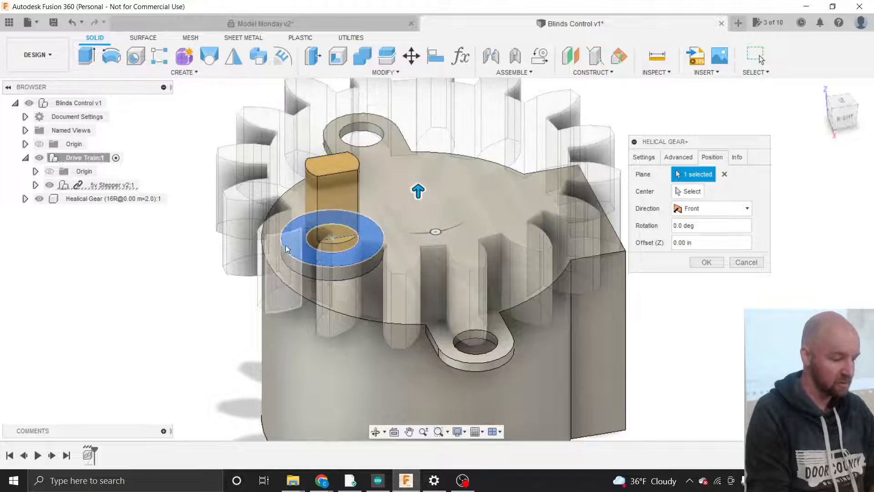
left_click(725, 173)
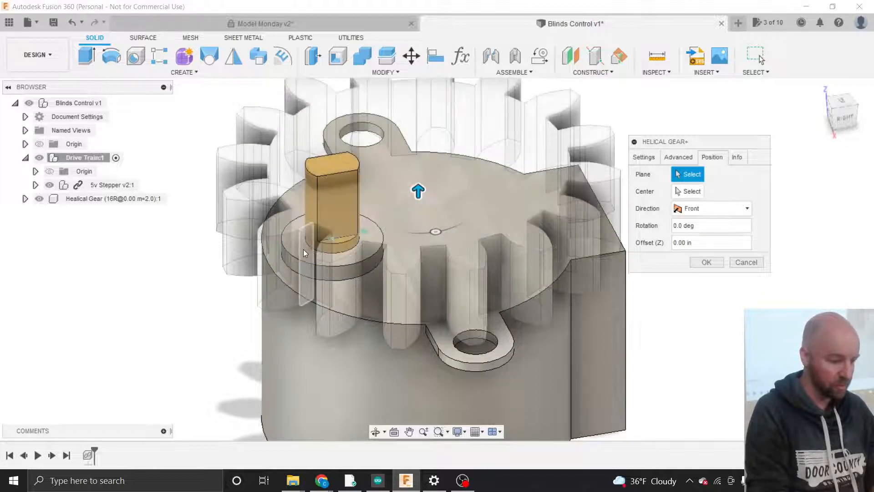
- Switch the gear preview off on the Settings tab and return to Position
left_click(39, 199)
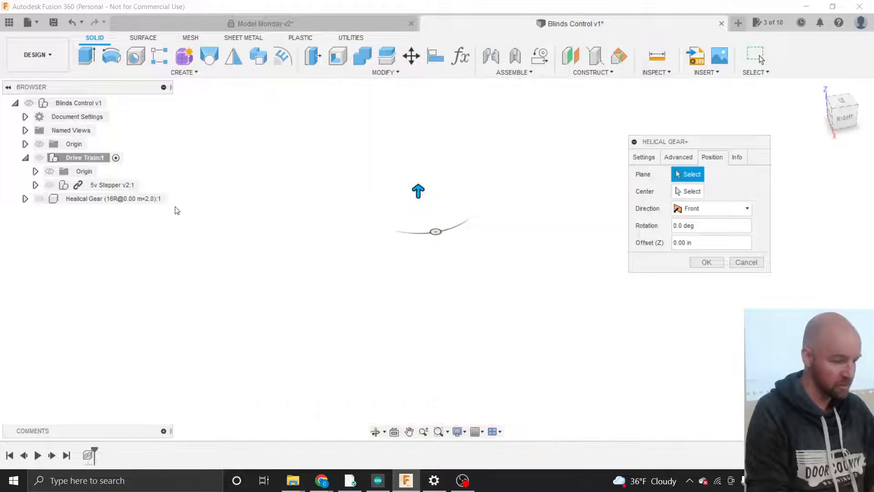
left_click(39, 198)
left_click(438, 213)
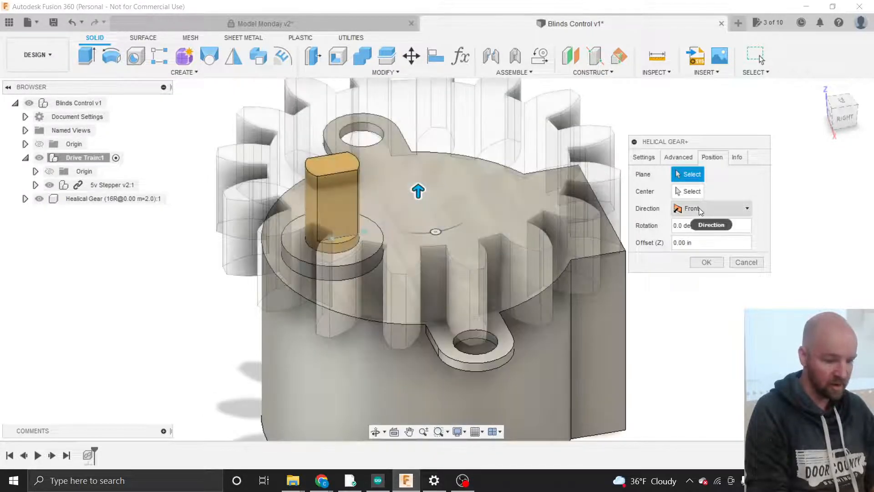
left_click(643, 157)
left_click(683, 277)
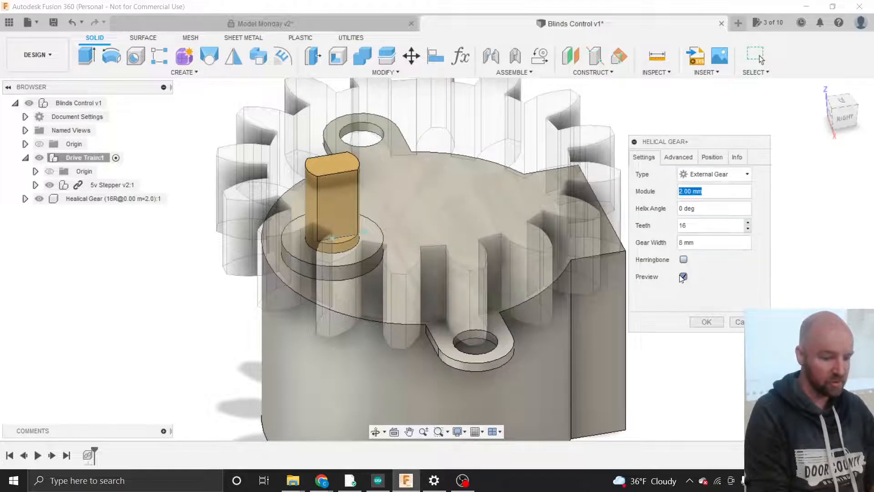
left_click(711, 157)
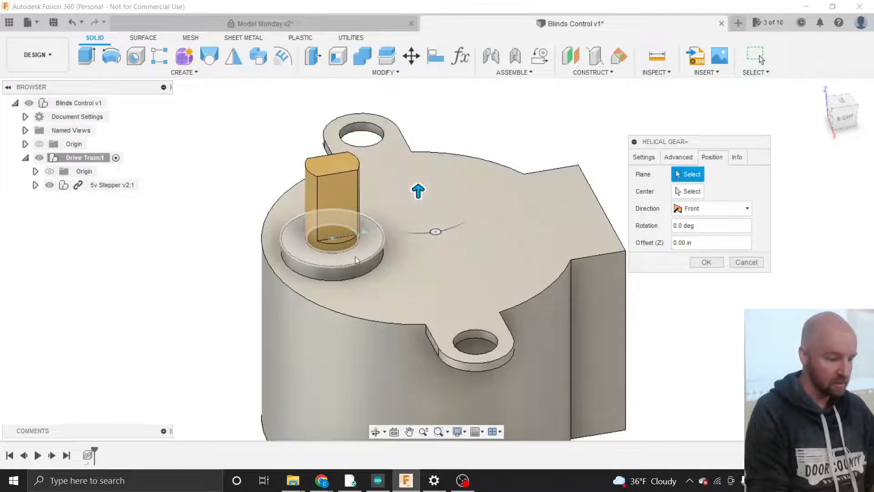
left_click(644, 157)
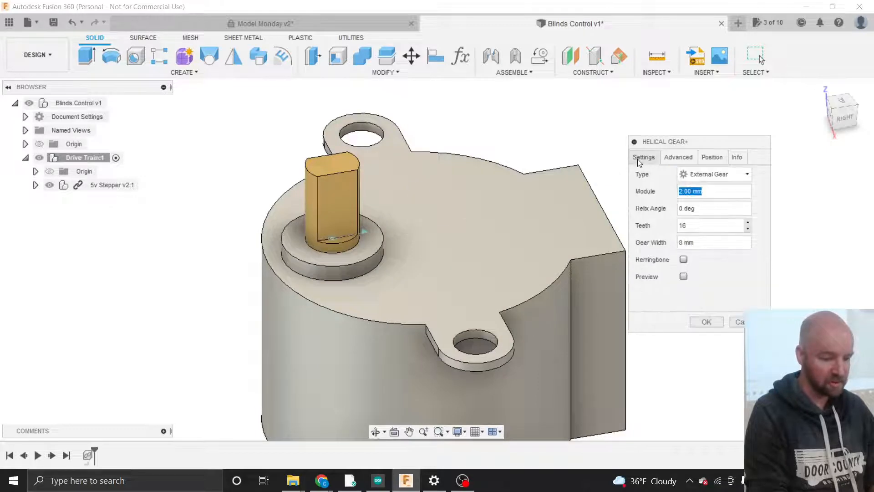
left_click(683, 277)
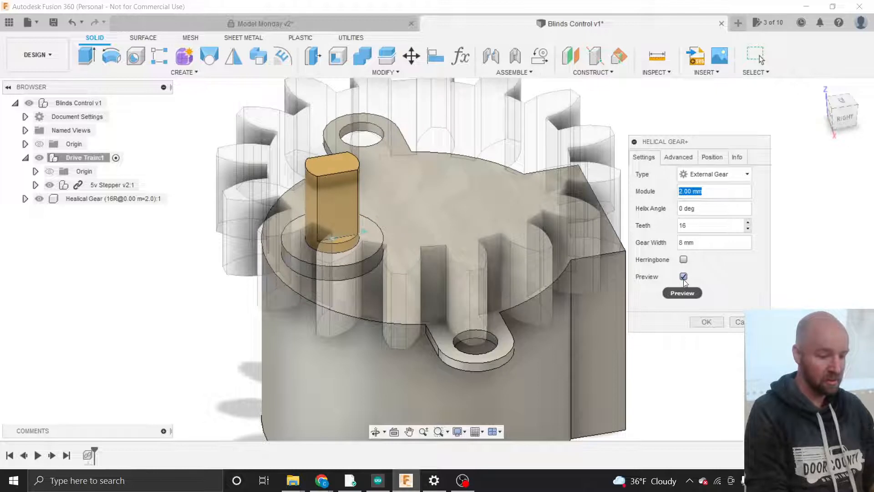
left_click(683, 277)
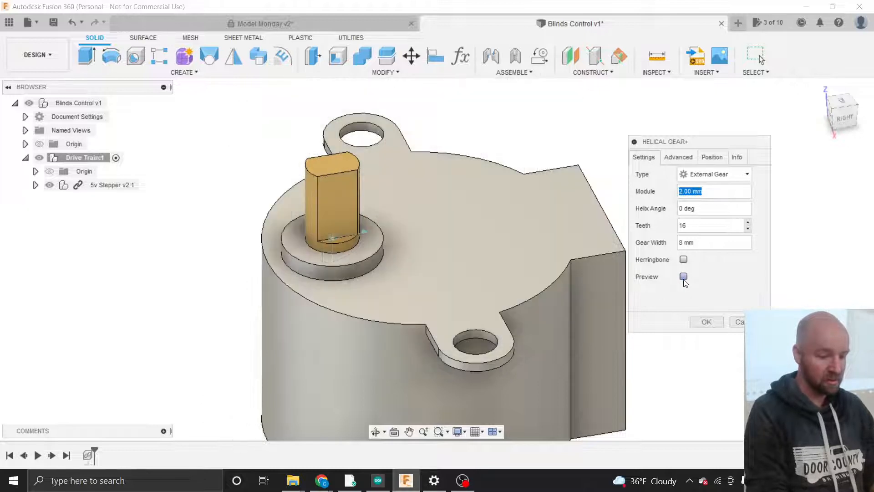
left_click(711, 157)
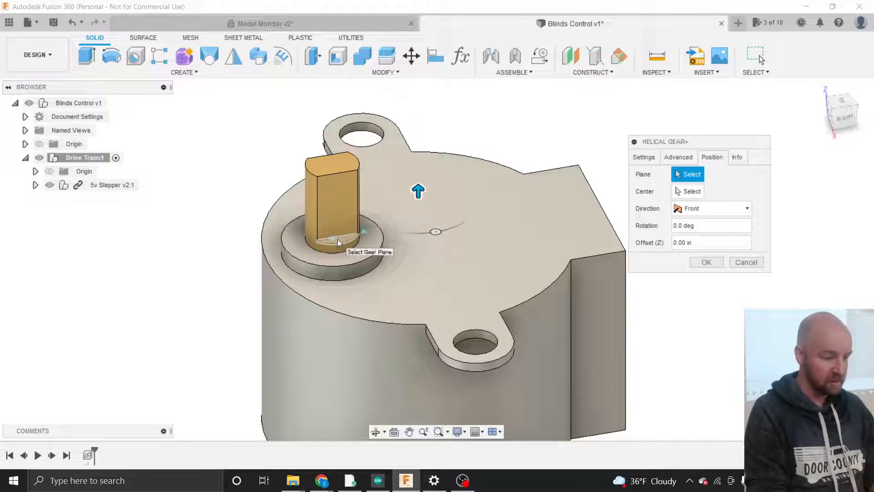
- Set the gear's plane to the ring face around the stepper shaft and centre it on that ring
left_click(333, 259)
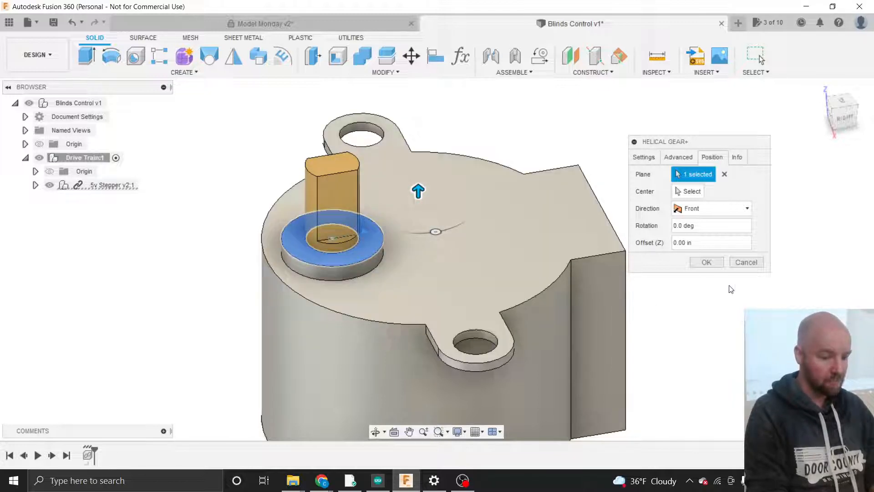
left_click(691, 195)
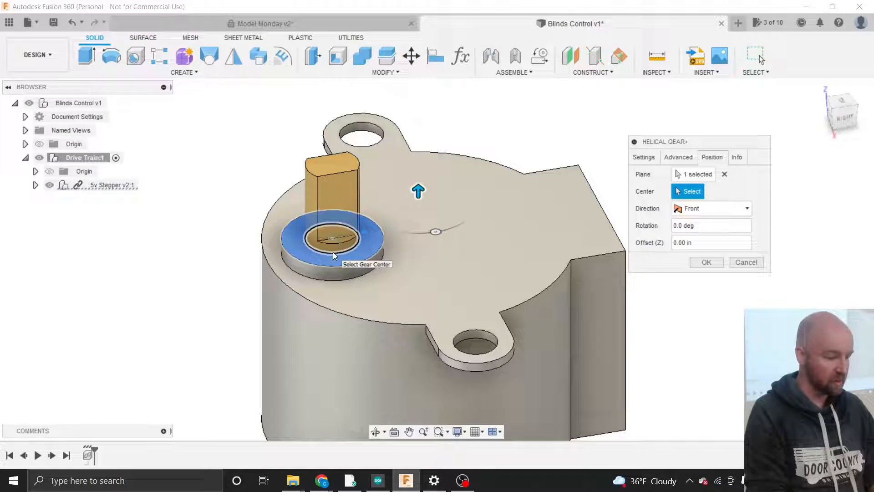
left_click(326, 264)
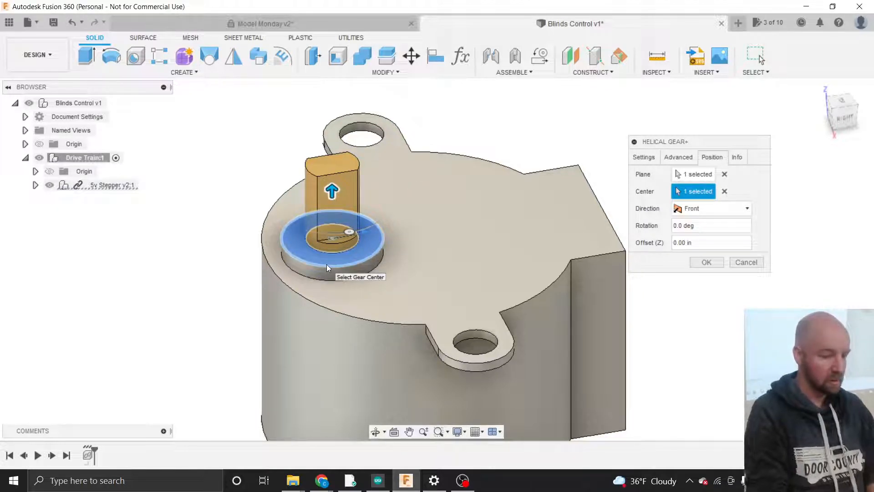
- Preview the 16-tooth, 2.00 mm module, 8 mm wide gear and view it from above
left_click(643, 158)
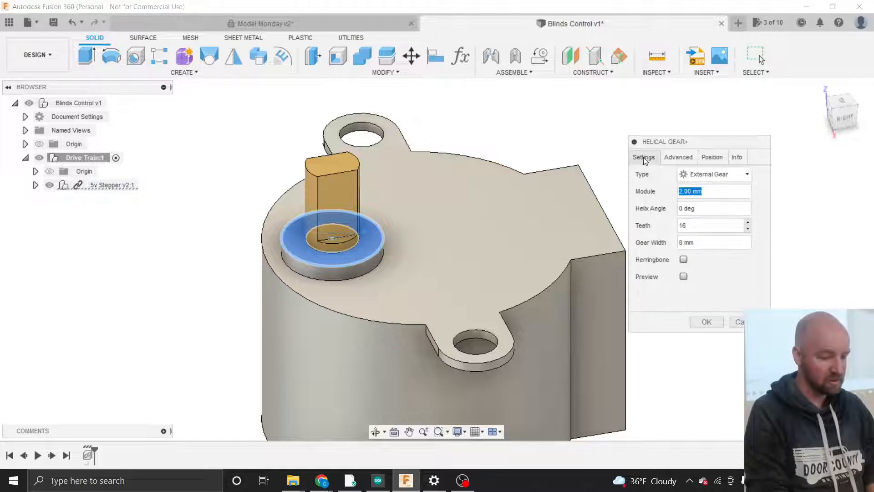
left_click(683, 276)
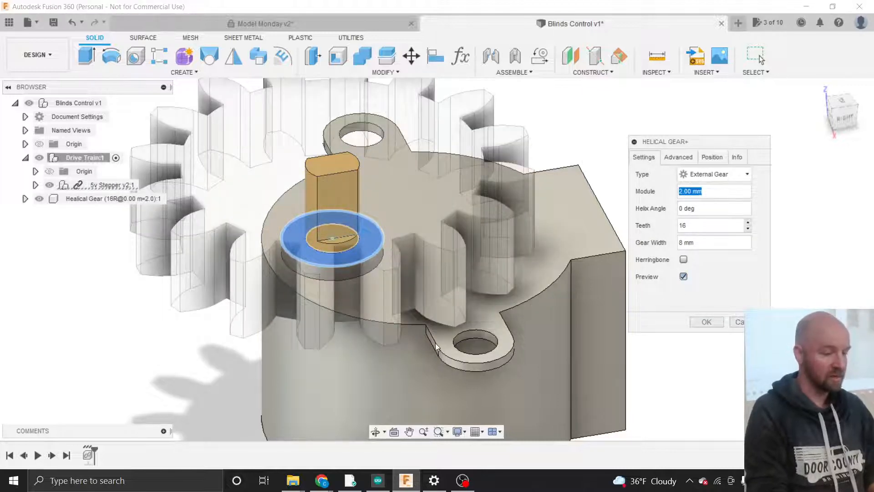
scroll(435, 343, "down", 3)
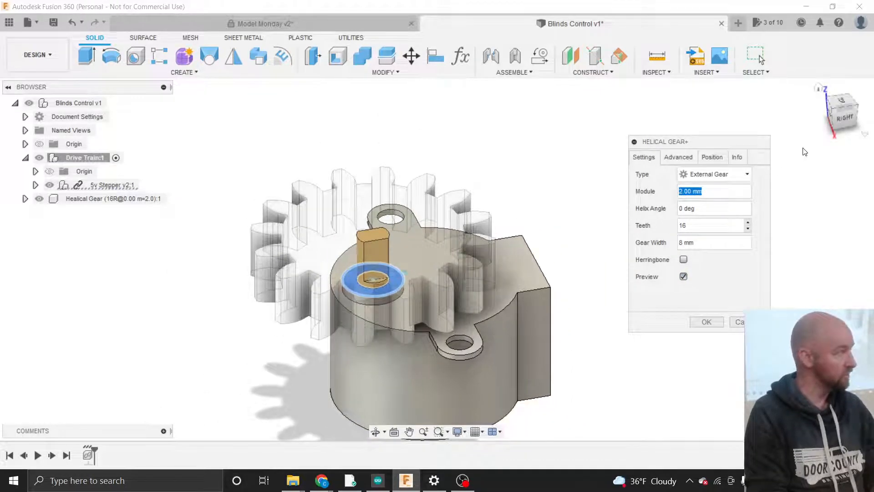
left_click(850, 117)
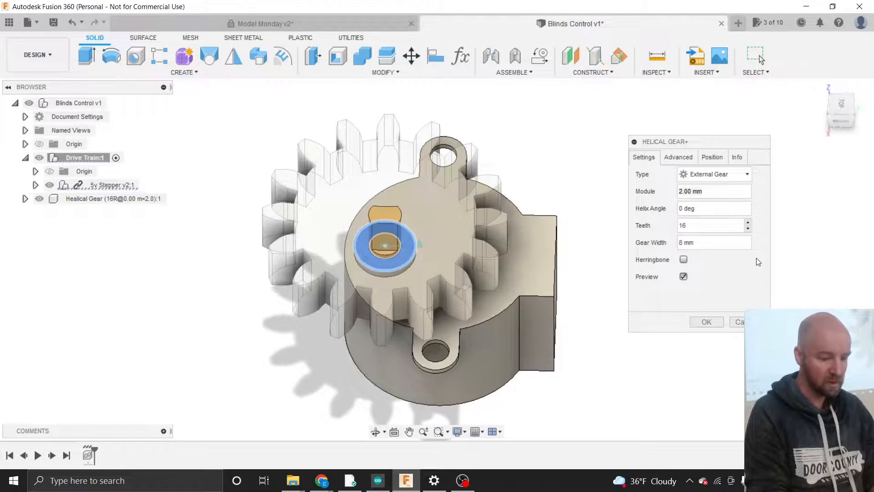
- Create the gear and drag the Healical Gear component onto Drive Train:1 in the browser
left_click(706, 323)
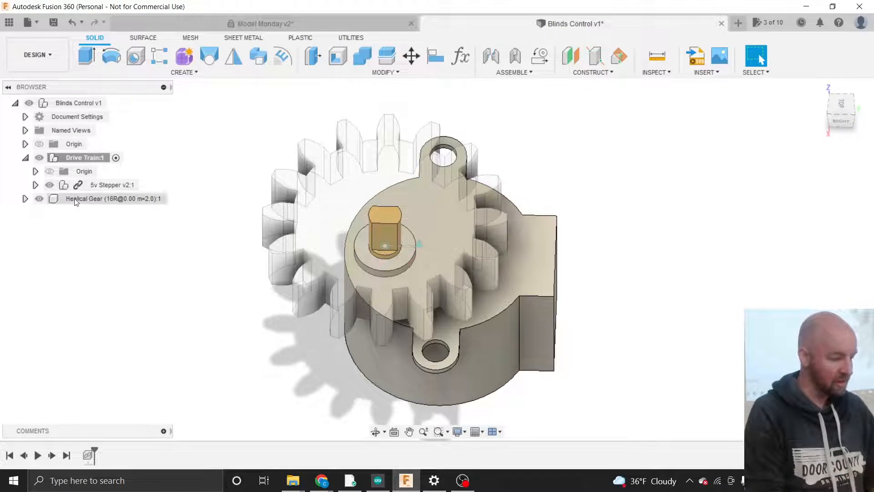
left_click(55, 199)
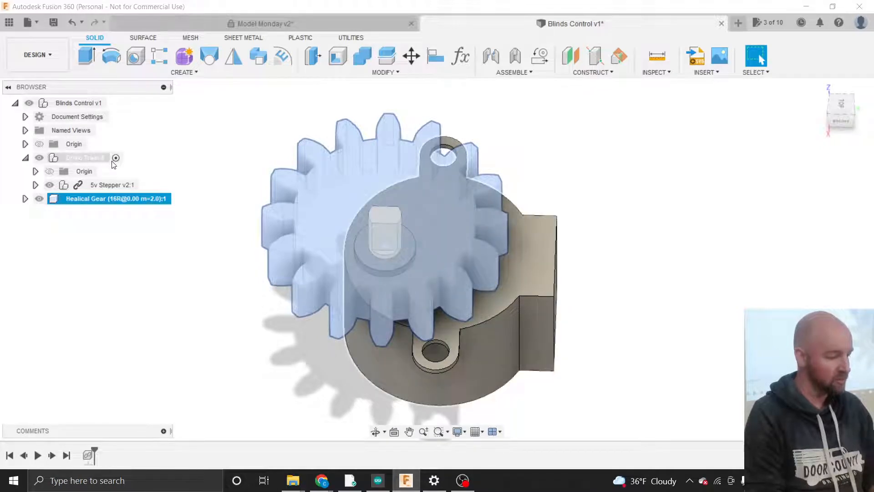
left_click(116, 158)
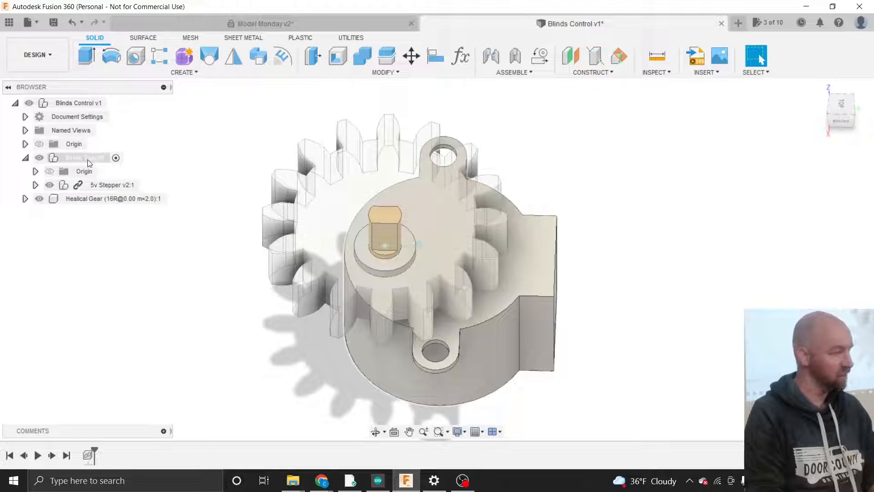
left_click(84, 159)
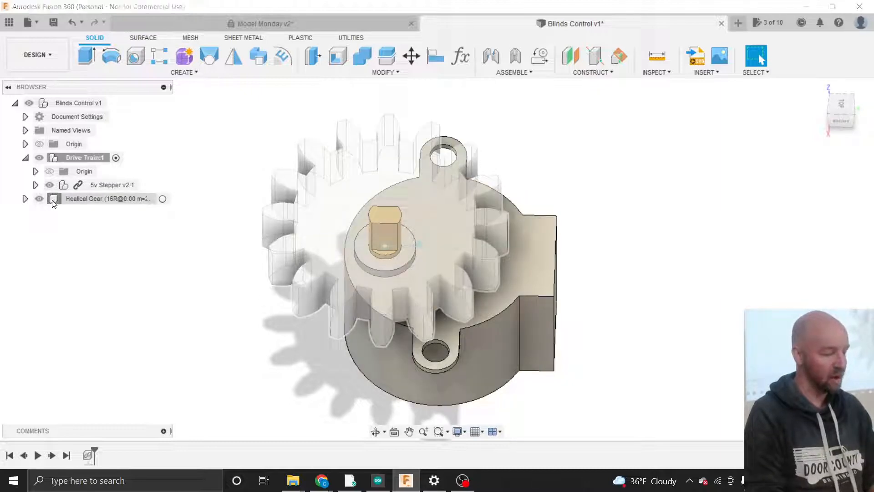
mouse_move(53, 203)
left_mouse_down()
mouse_move(66, 191)
mouse_move(63, 164)
mouse_move(71, 165)
mouse_move(62, 162)
mouse_move(71, 192)
mouse_move(73, 160)
left_mouse_up()
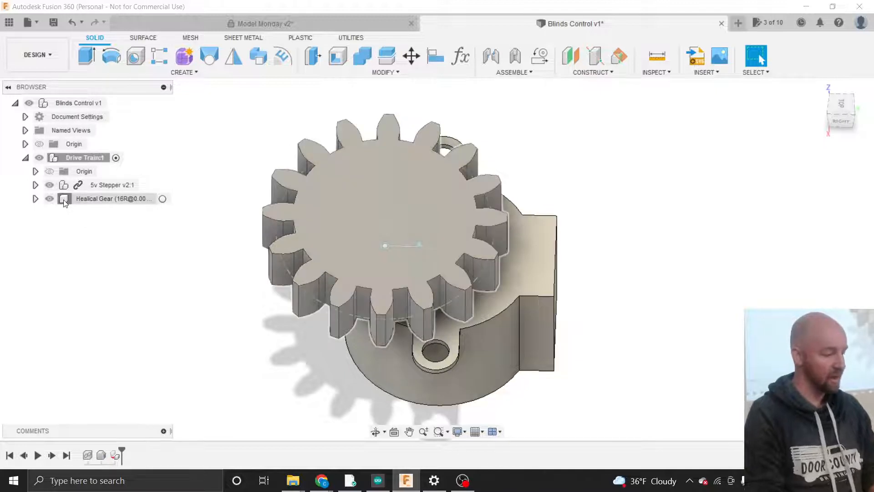
- Nest Healical Gear inside Drive Train, then orbit to an oblique view showing the gear's side and teeth
left_click_drag(72, 198, 72, 162)
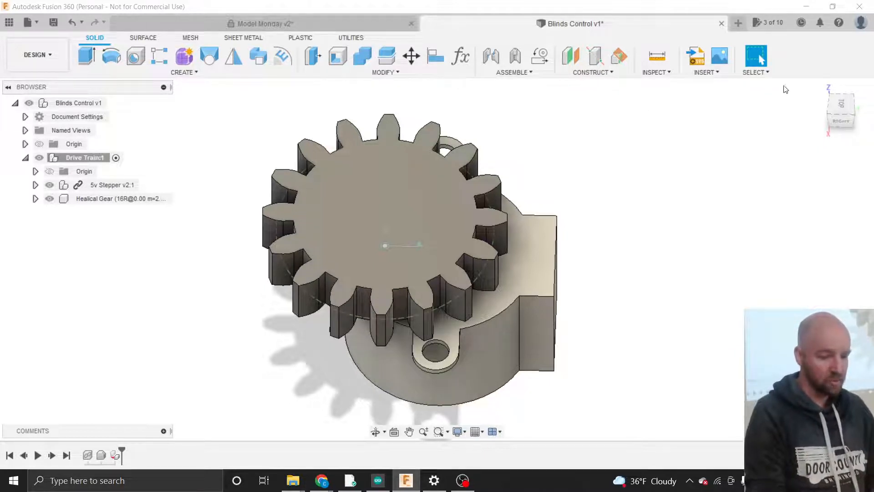
left_click_drag(837, 108, 854, 75)
mouse_move(437, 259)
middle_mouse_down("shift")
mouse_move(427, 308)
mouse_move(403, 314)
mouse_move(390, 298)
middle_mouse_up("shift")
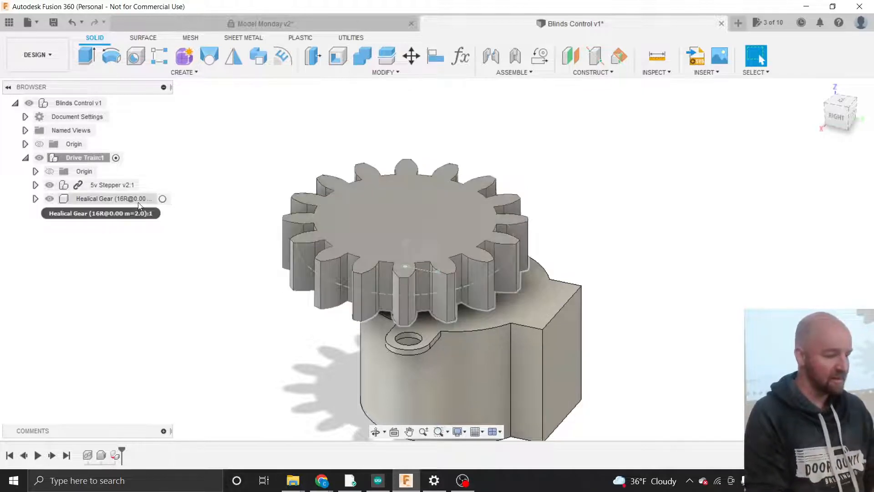
- Expand and activate the Healical Gear component, then start a new sketch from Create
left_click(35, 199)
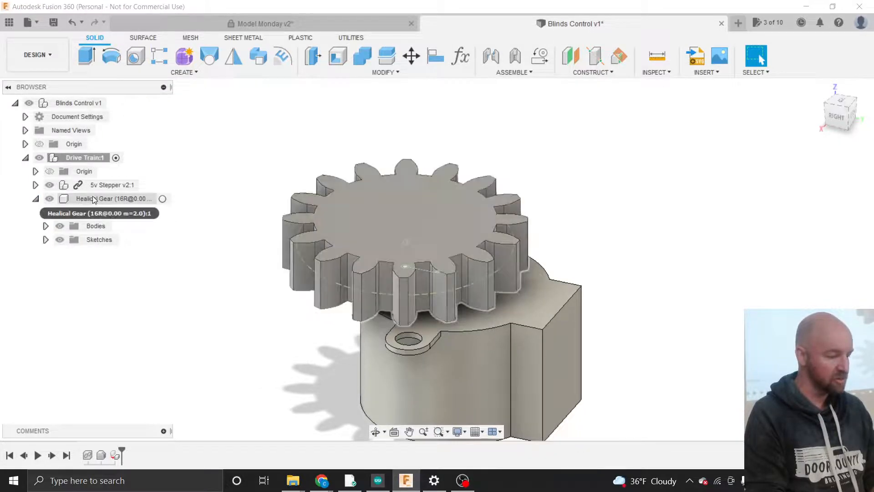
left_click(163, 199)
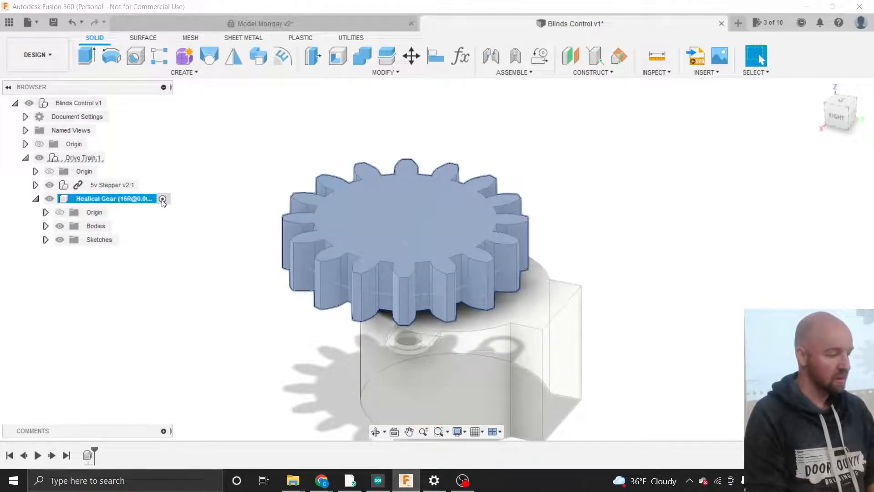
left_click(244, 200)
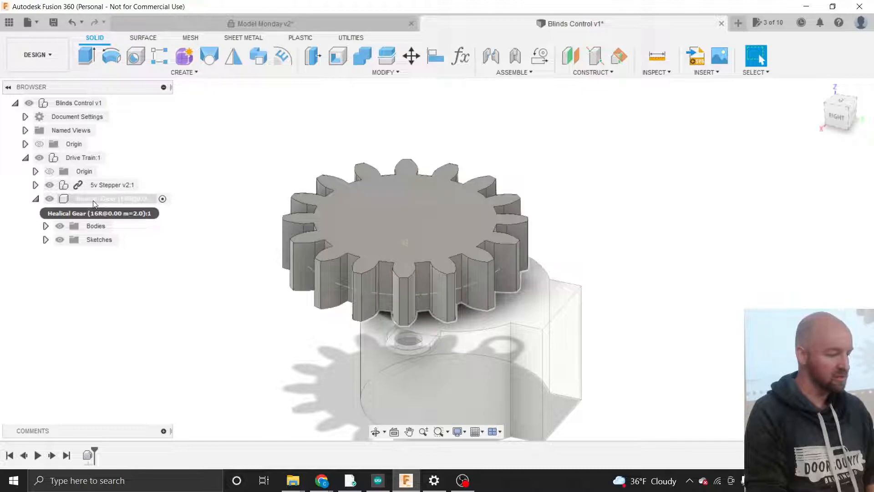
left_click(79, 201)
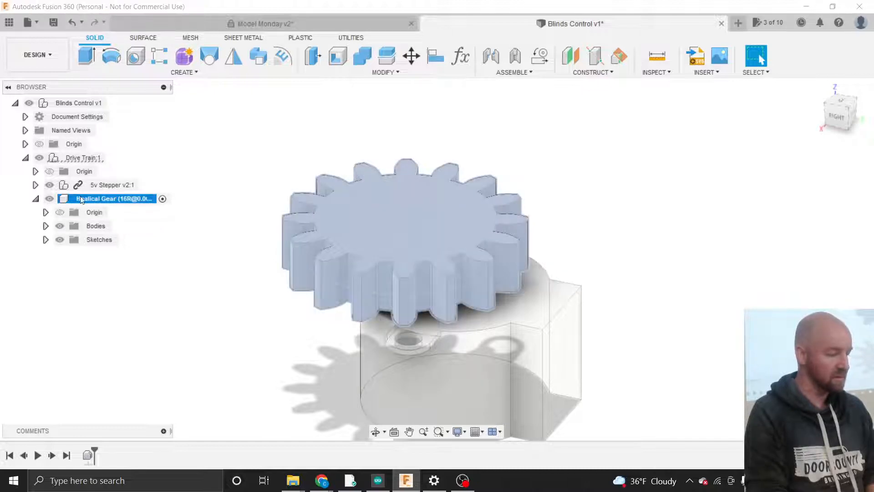
left_click(75, 158)
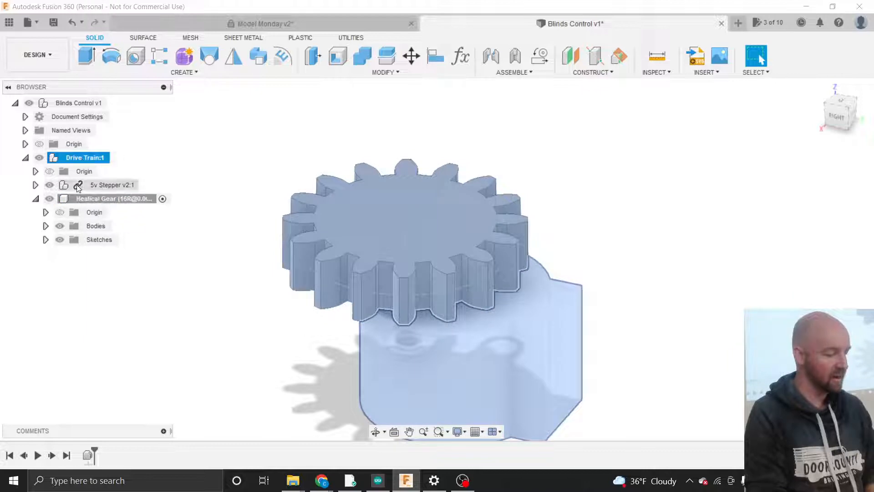
left_click(157, 200)
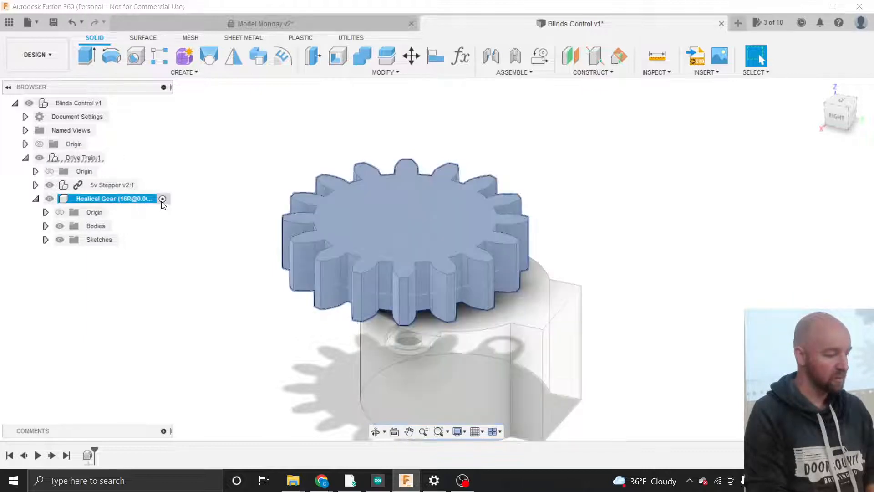
left_click(256, 194)
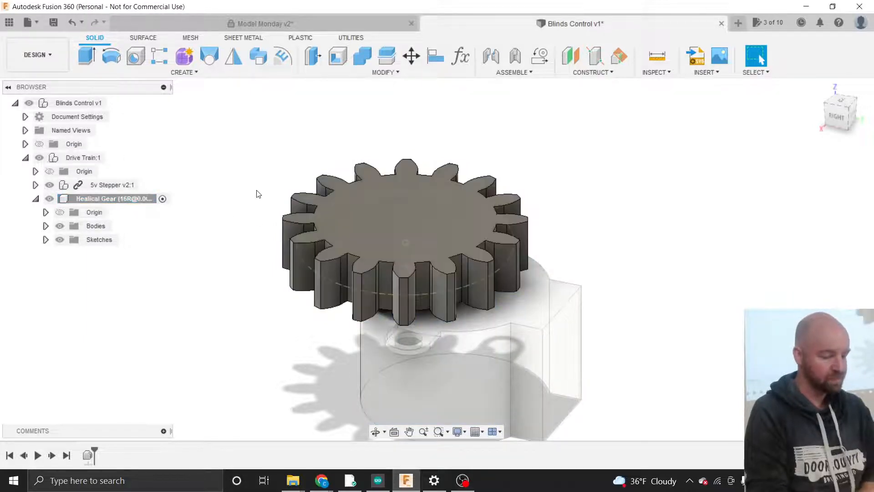
left_click(191, 74)
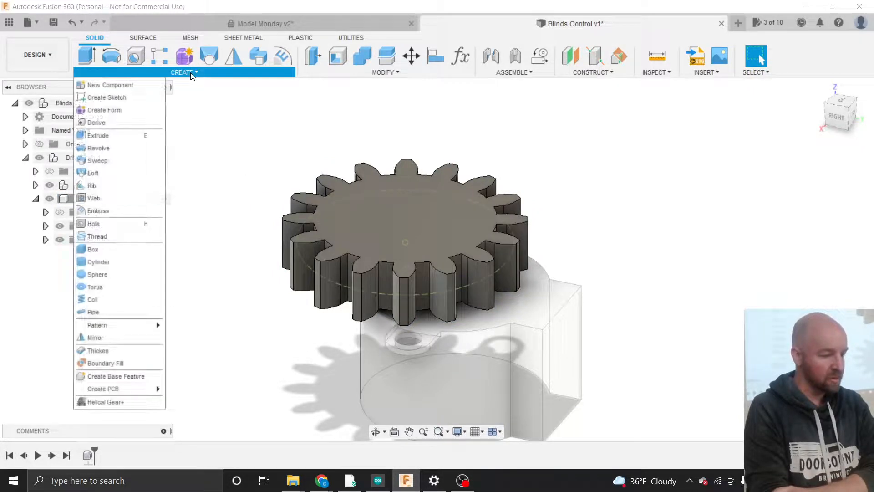
left_click(126, 97)
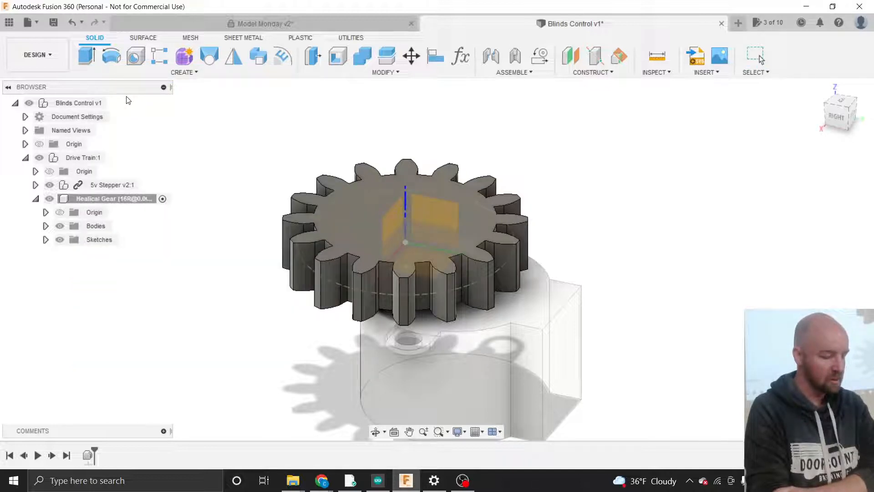
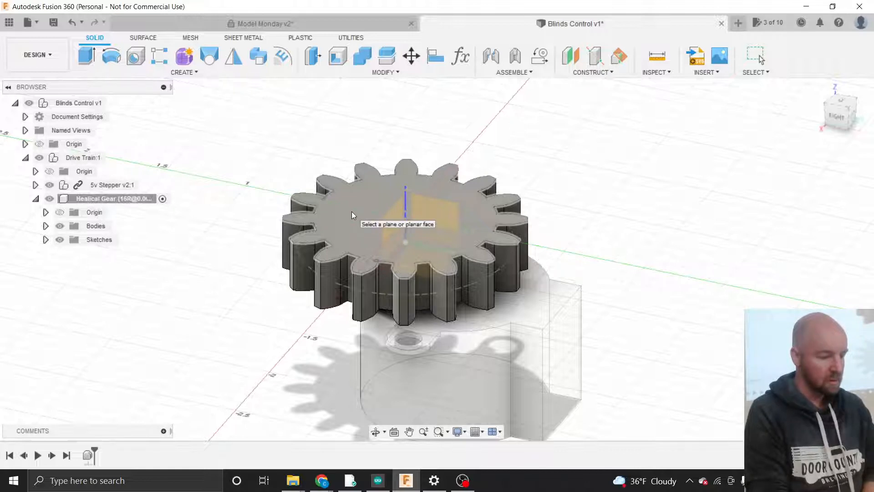
- Activate the Healical Gear component and start a sketch on its top face
left_click(351, 211)
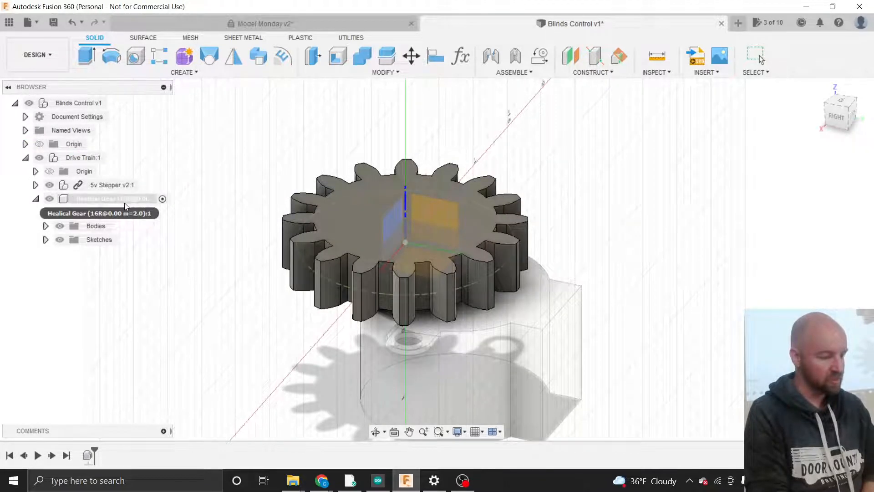
left_click(162, 199)
left_click(339, 214)
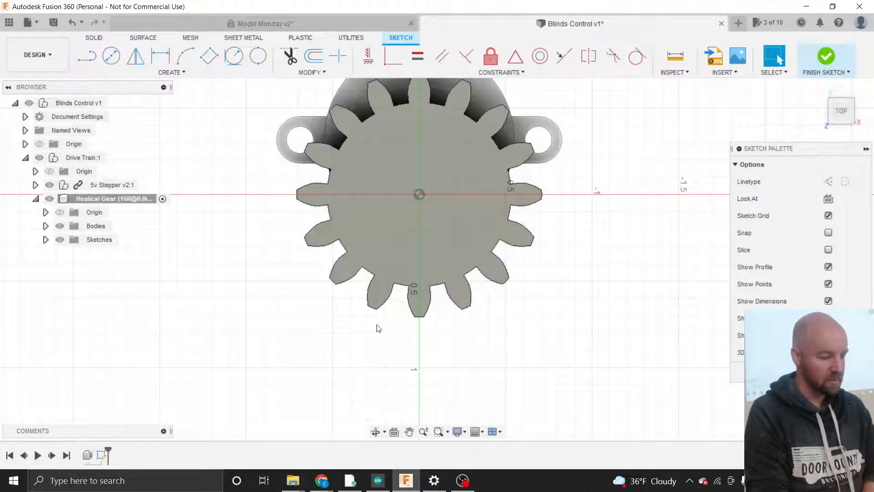
scroll(377, 326, "down", 2)
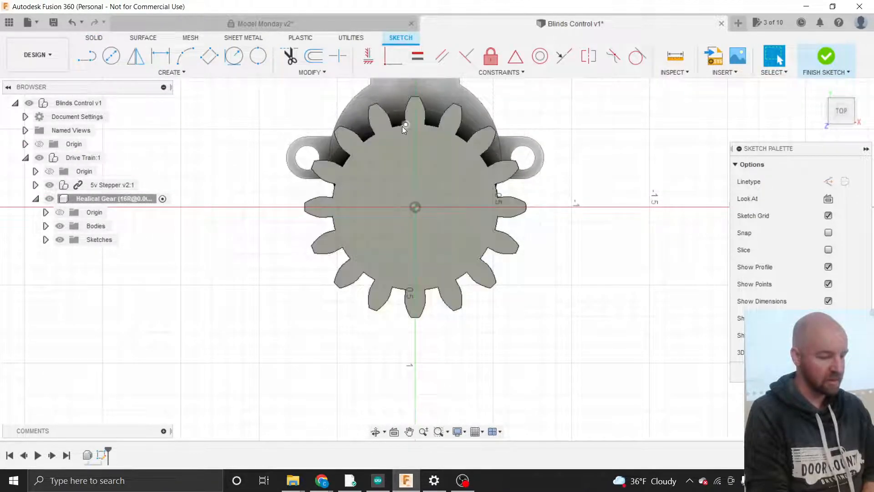
scroll(402, 127, "up", 2)
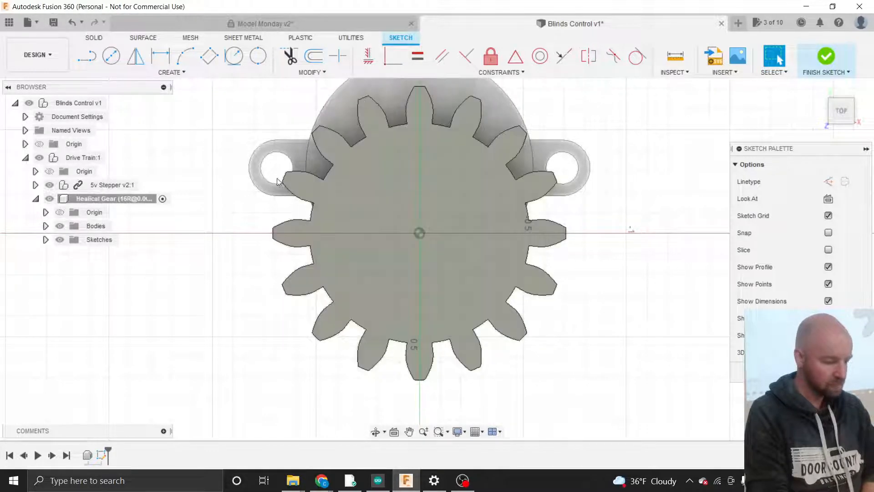
- Hide the Healical Gear to reveal the motor shaft's flat-sided profile beneath
left_click(75, 199)
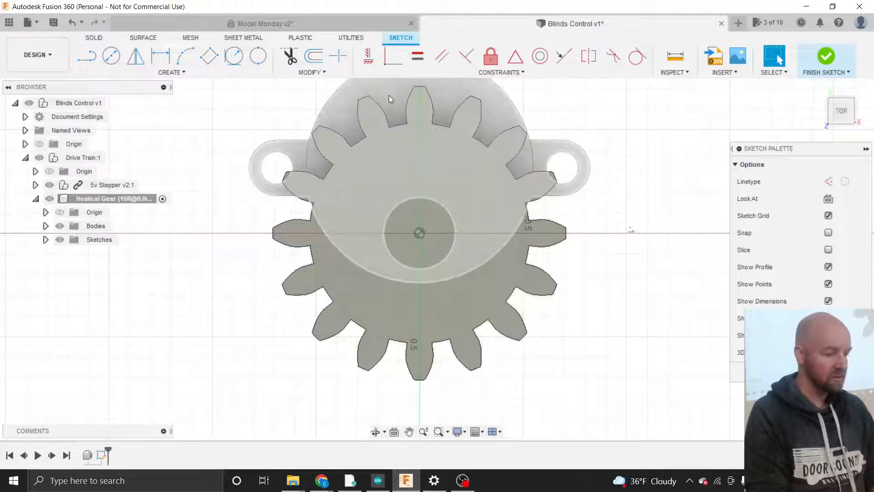
left_click(50, 199)
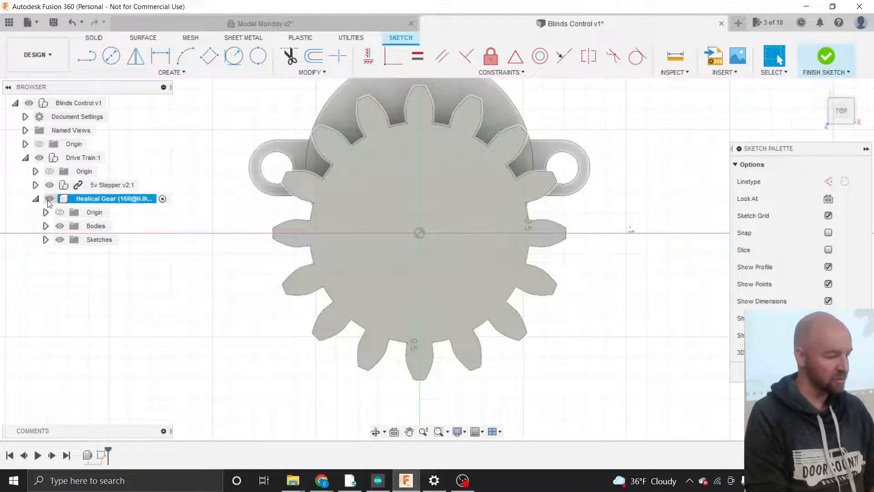
left_click(49, 199)
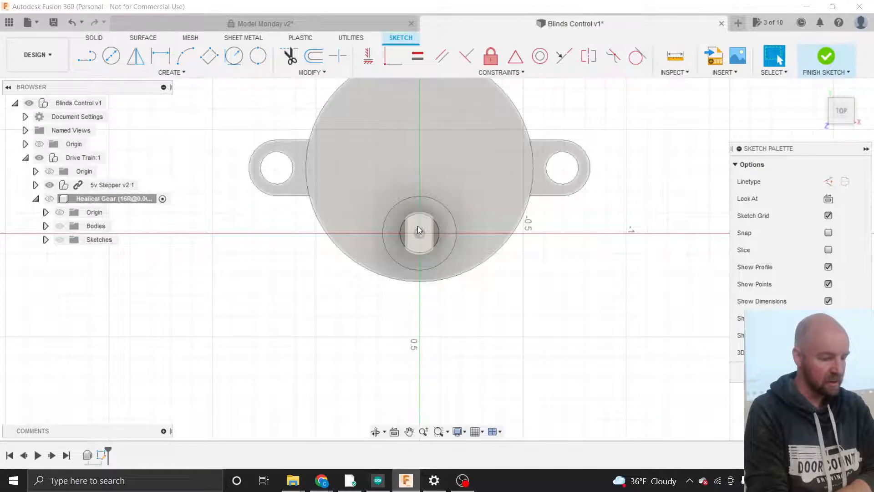
scroll(417, 230, "up", 4)
scroll(418, 227, "down", 2)
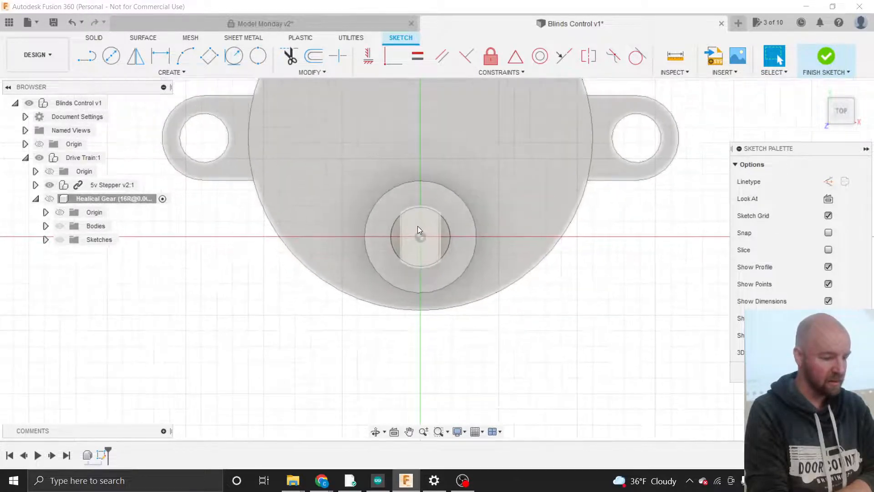
left_click(416, 227)
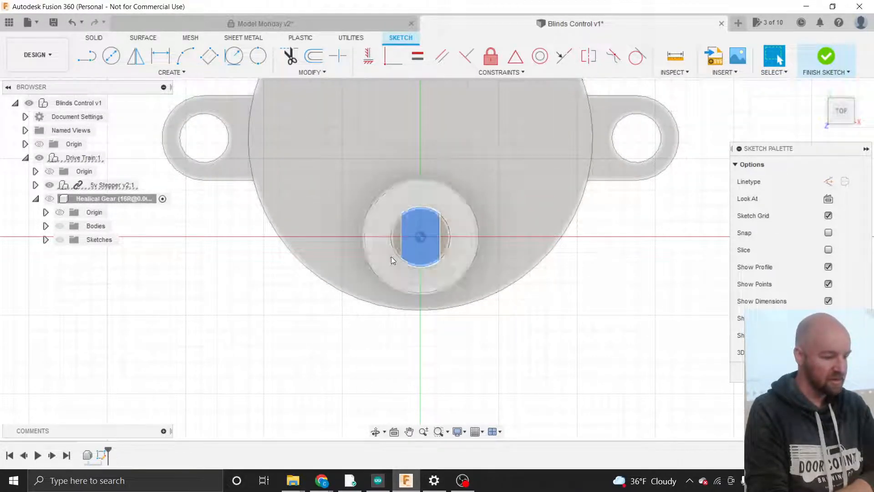
left_click(332, 325)
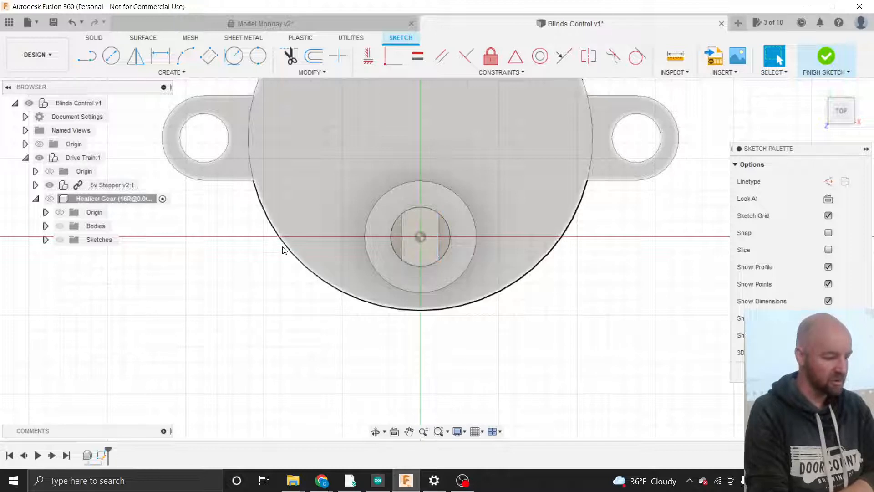
left_click(181, 73)
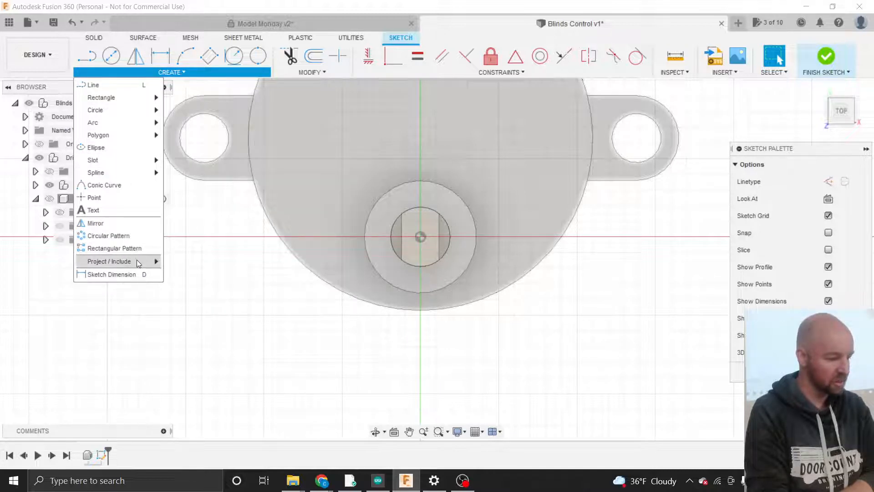
- Project the motor shaft's flat-sided face into the gear sketch, keeping Projection Link on
mouse_move(137, 262)
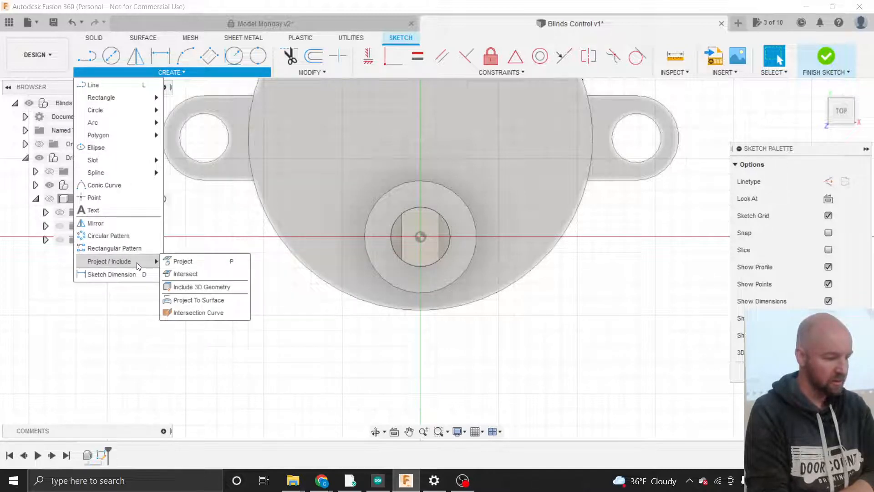
left_click(182, 261)
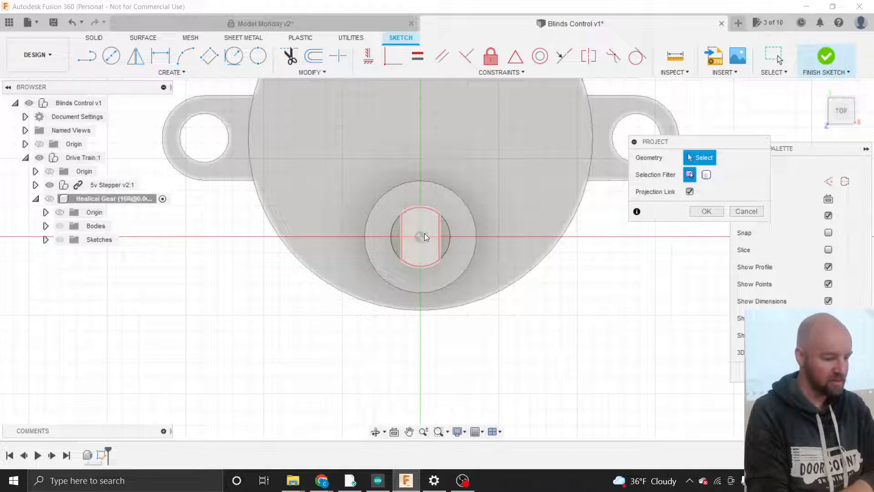
scroll(423, 234, "up", 5)
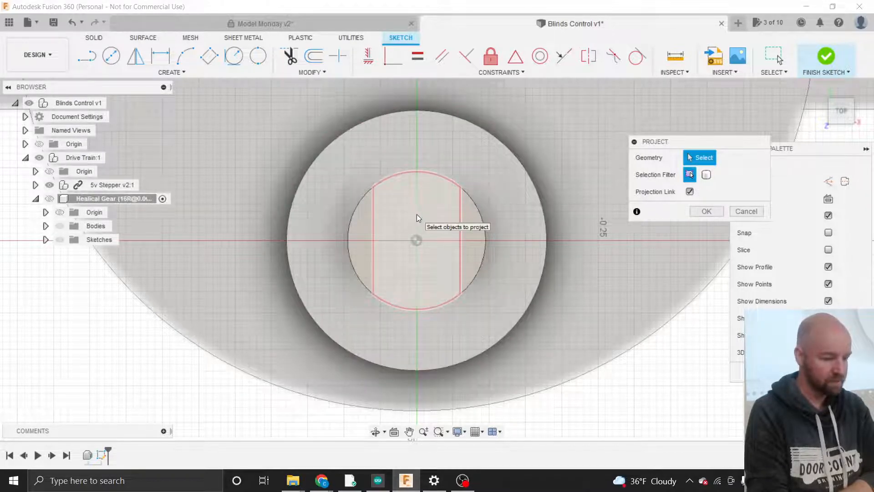
left_click(424, 231)
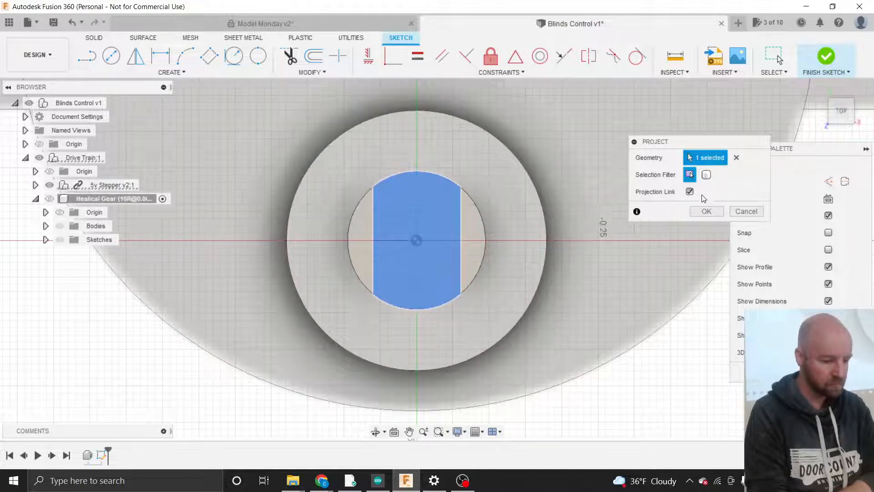
left_click(704, 212)
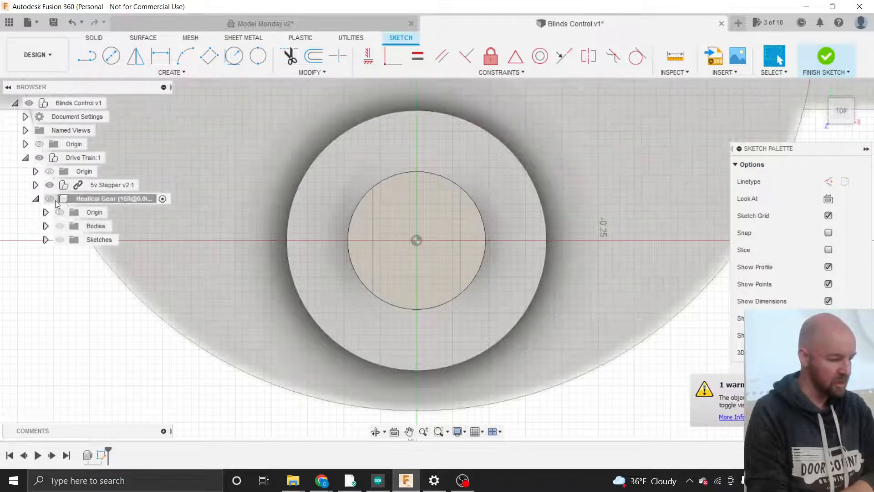
- Show the Healical Gear again and check the projected shaft slot profile
left_click(51, 201)
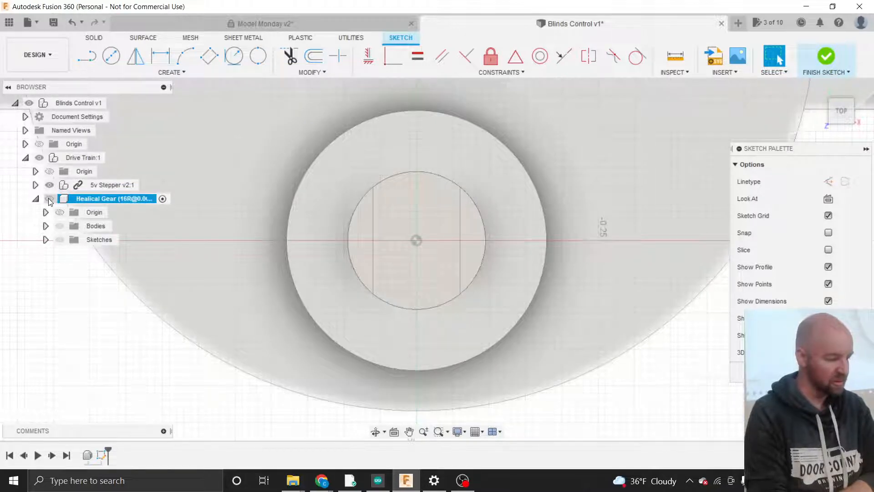
left_click(48, 198)
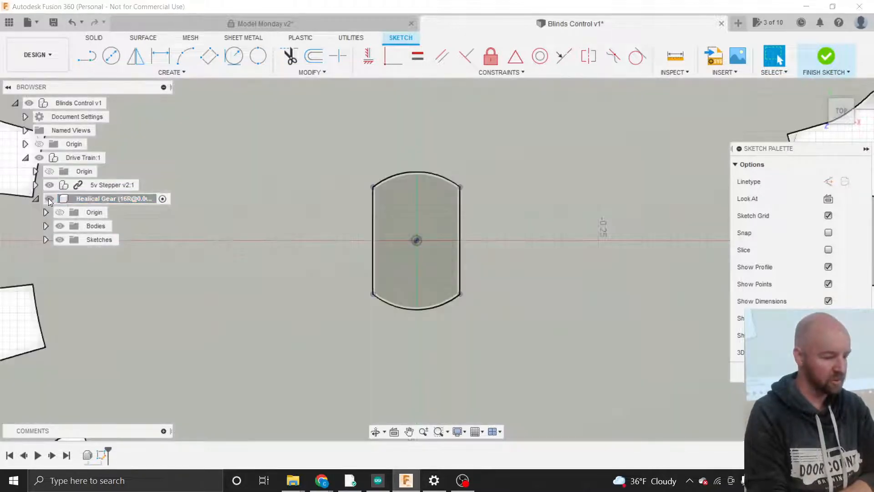
scroll(271, 308, "down", 3)
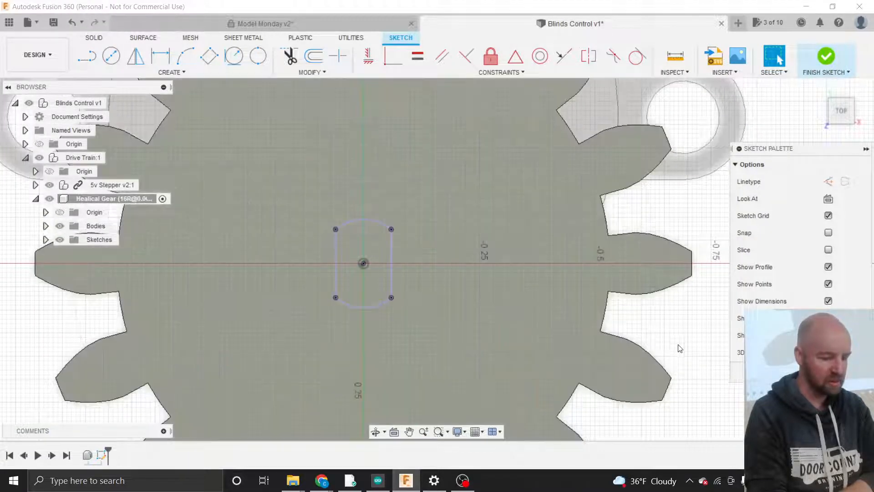
left_click(679, 344)
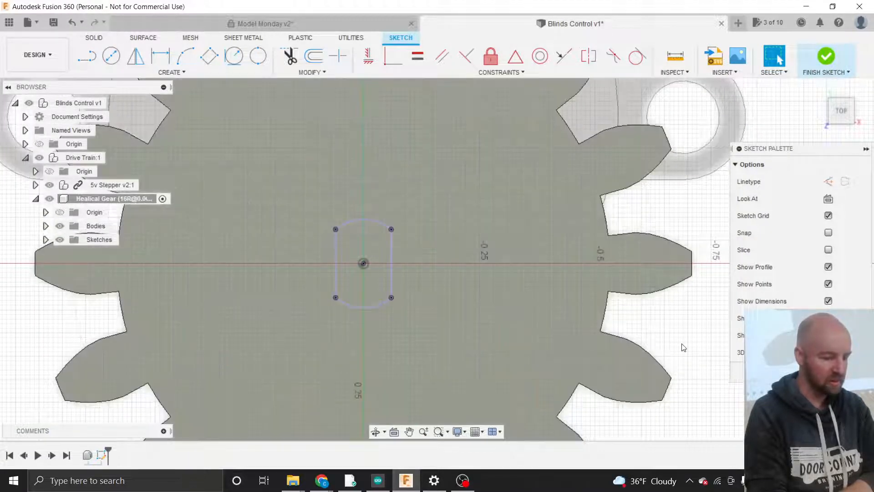
left_click(374, 283)
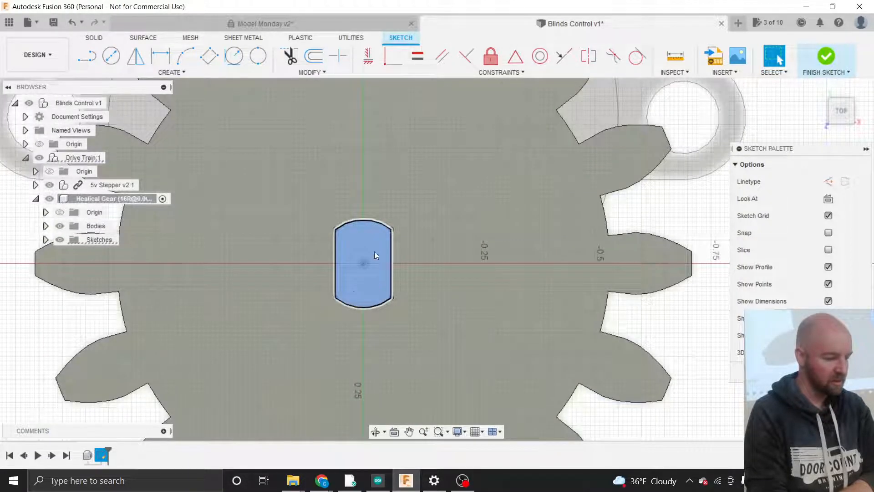
scroll(410, 276, "down", 2)
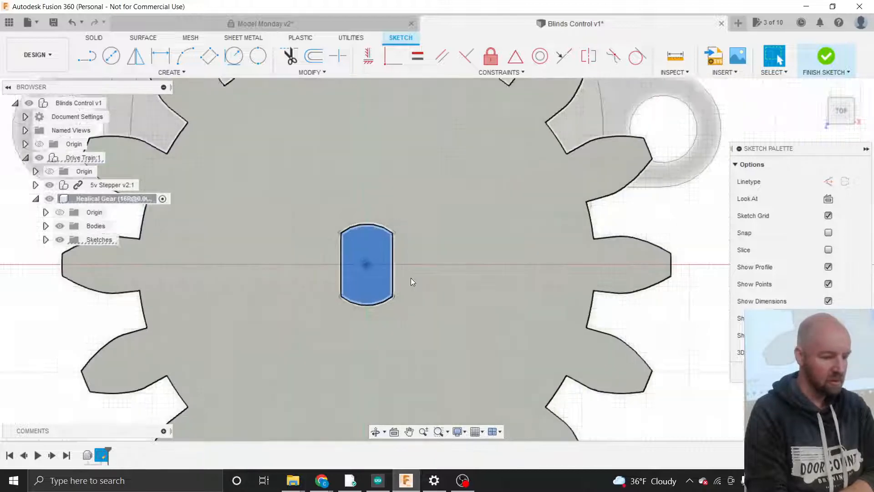
scroll(411, 281, "down", 1)
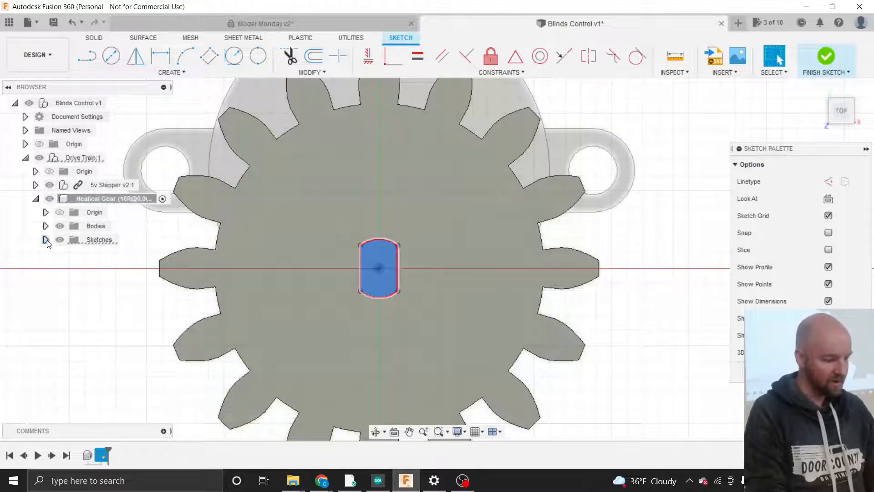
- Rename Sketch3 to 'Shaft' and finish the sketch
left_click(46, 240)
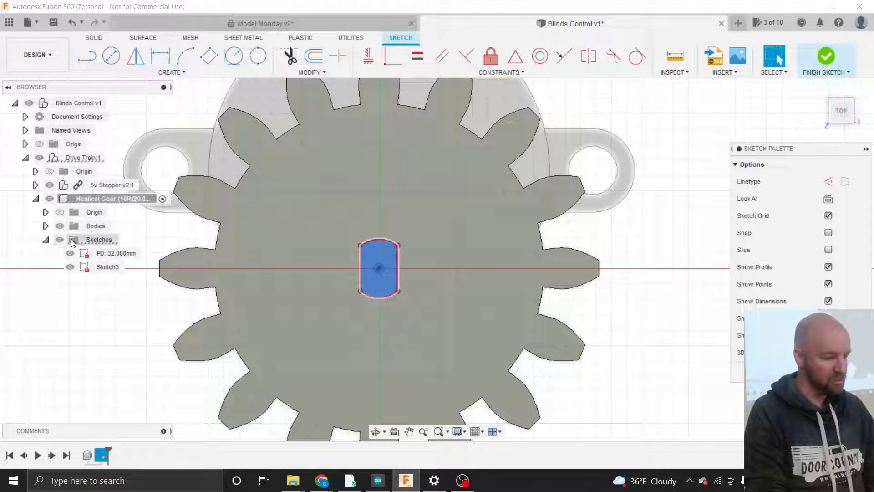
left_click(105, 268)
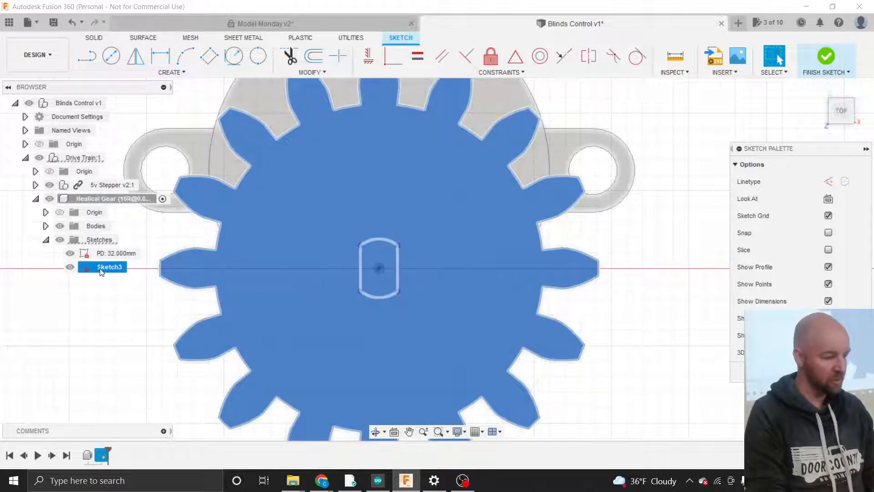
left_click(101, 270)
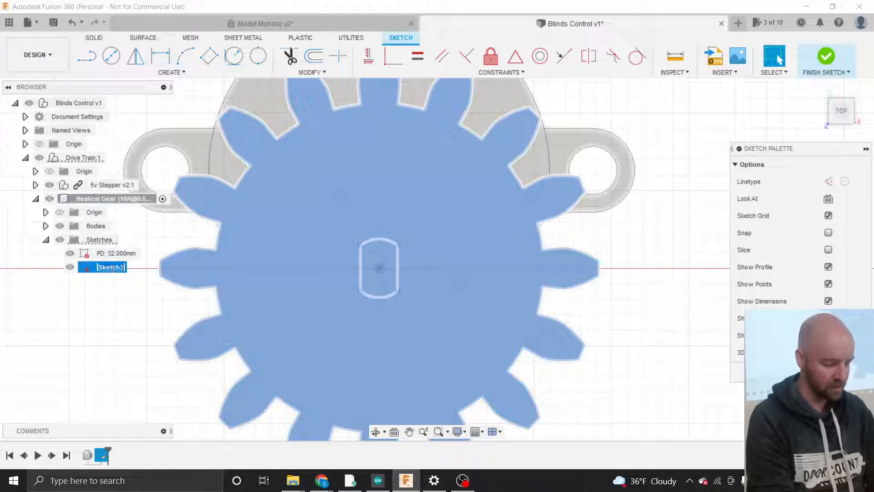
type("Shaft")
key("Return")
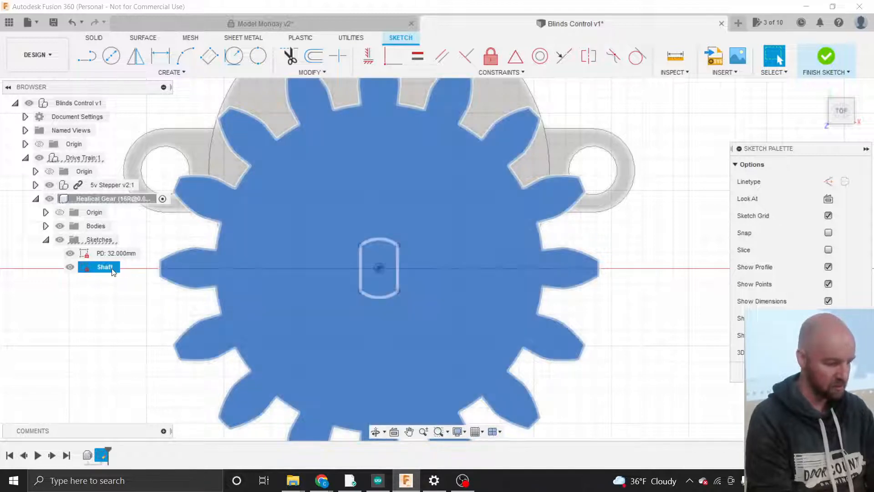
left_click(676, 323)
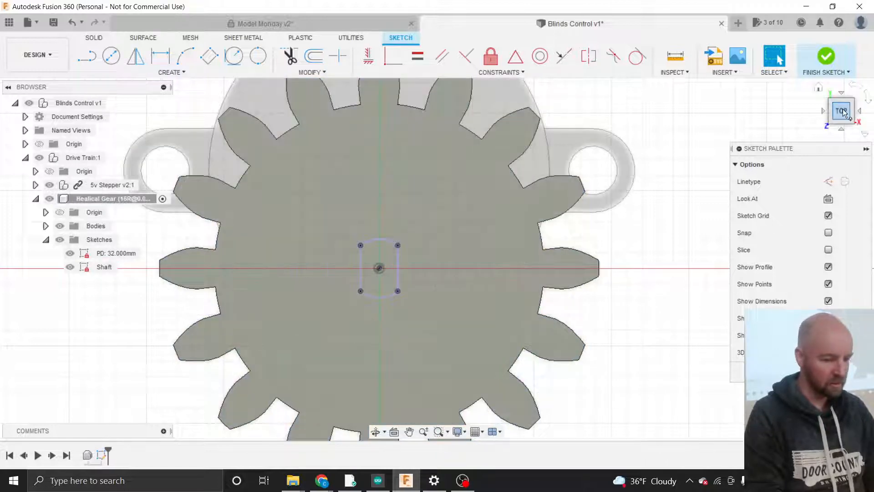
mouse_move(843, 108)
left_mouse_down()
mouse_move(817, 116)
mouse_move(814, 81)
left_mouse_up()
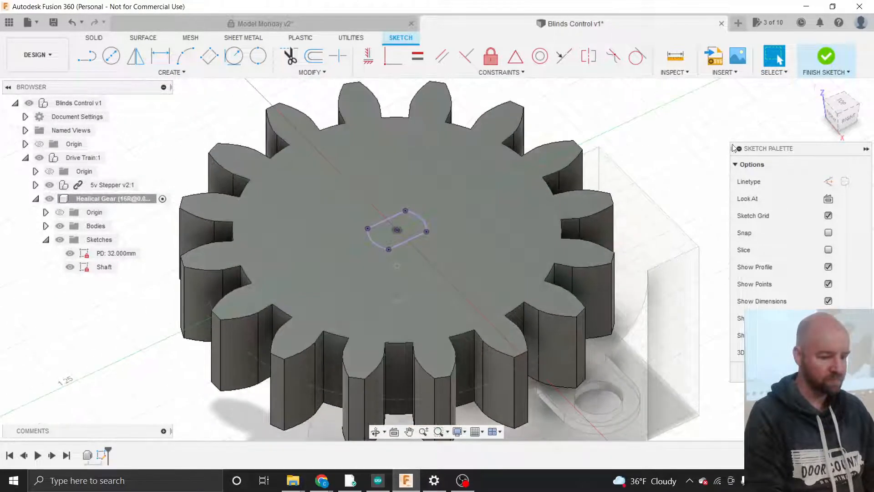
scroll(715, 137, "up", 1)
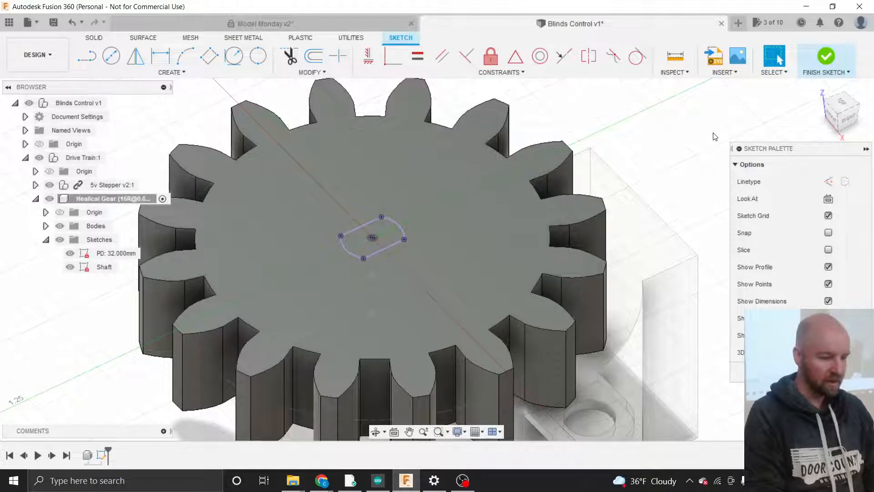
left_click(825, 57)
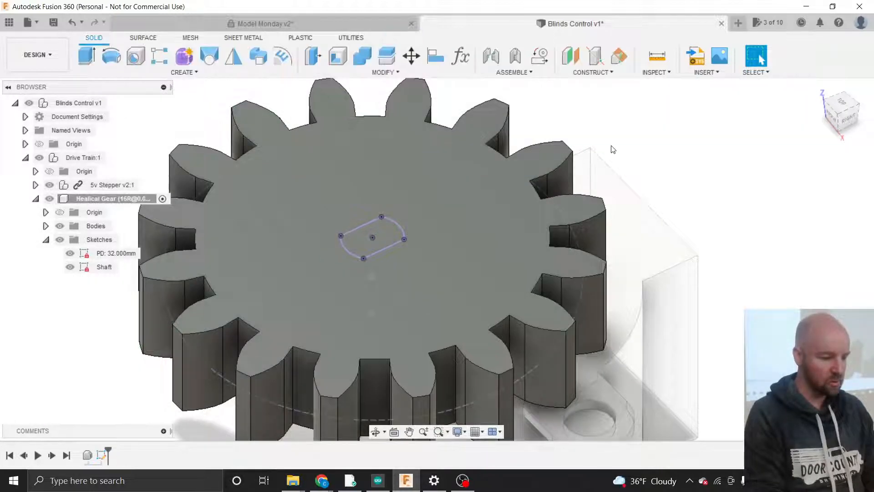
- Extrude the Shaft profile down into the gear as a -0.35 in cut
left_click(384, 224)
scroll(707, 160, "up", 1)
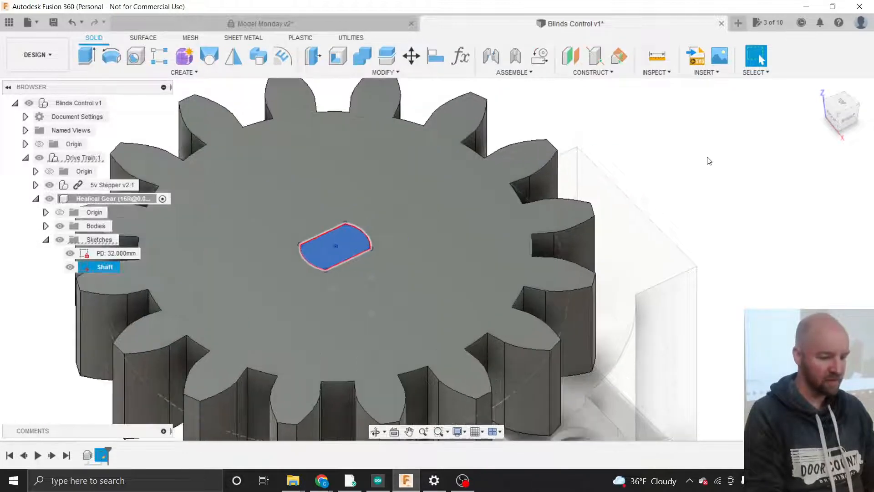
scroll(708, 160, "down", 2)
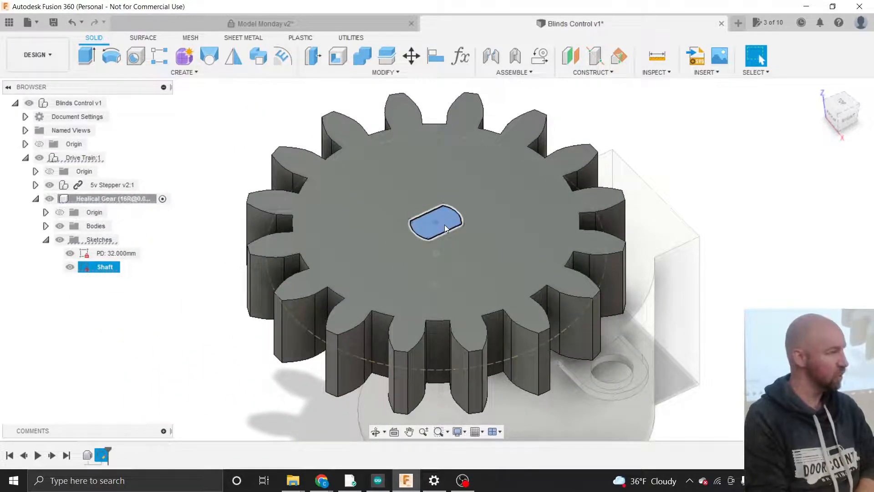
left_click(200, 74)
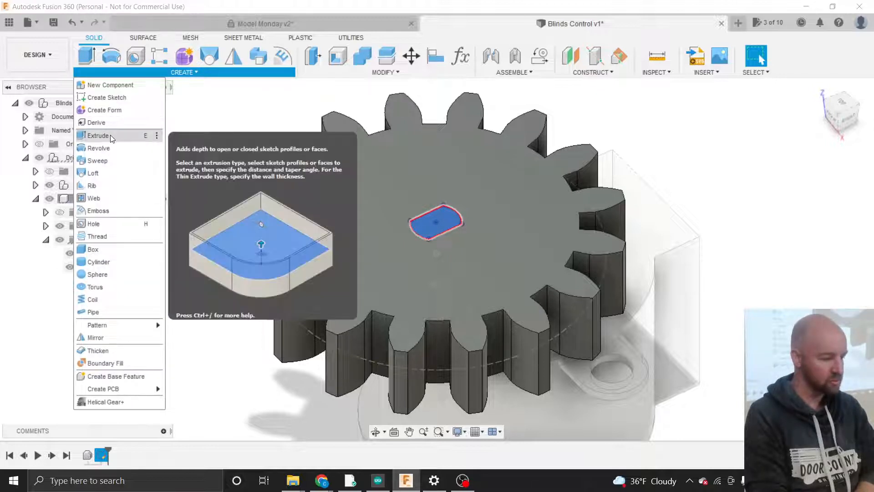
left_click(110, 135)
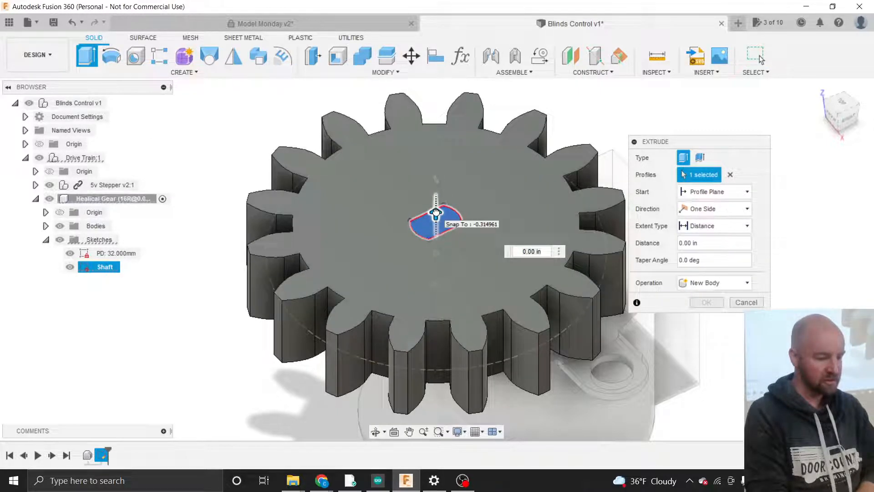
left_click_drag(437, 212, 436, 299)
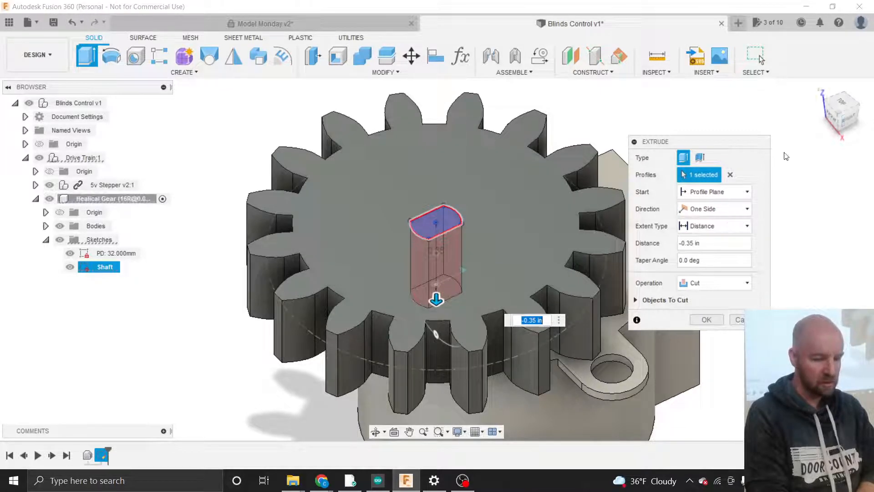
left_click(847, 116)
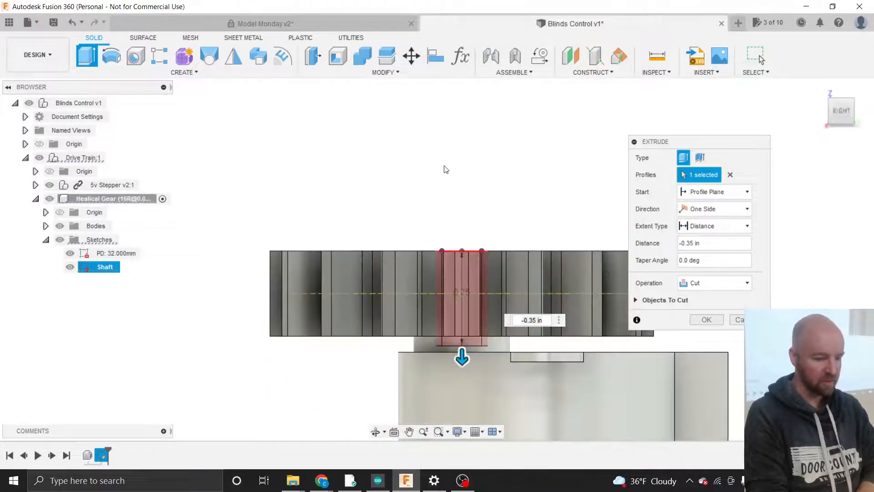
scroll(416, 182, "down", 3)
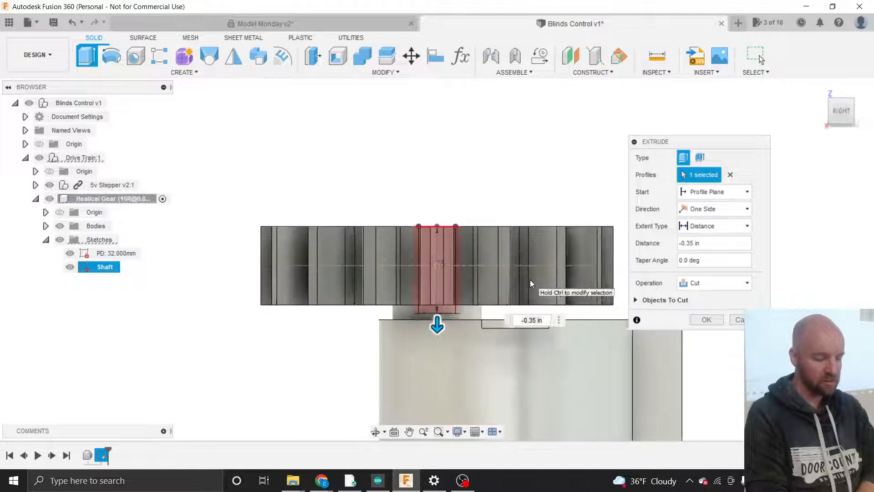
scroll(530, 281, "up", 2)
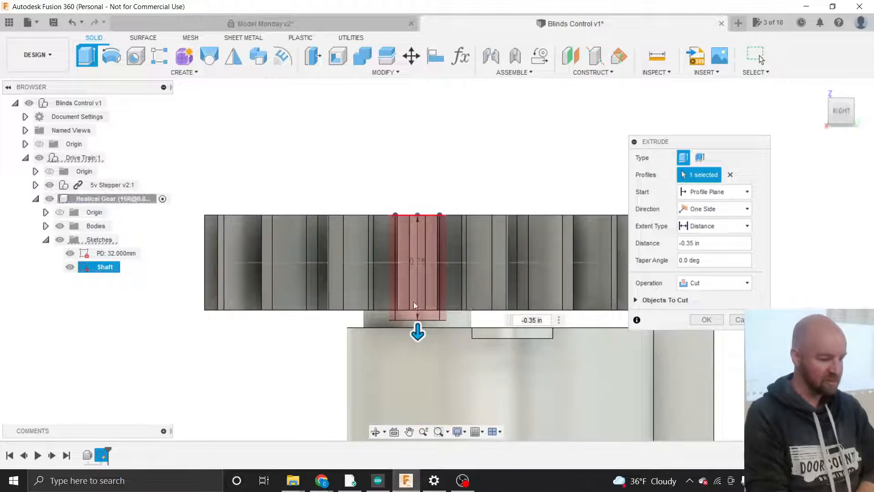
left_click(411, 336)
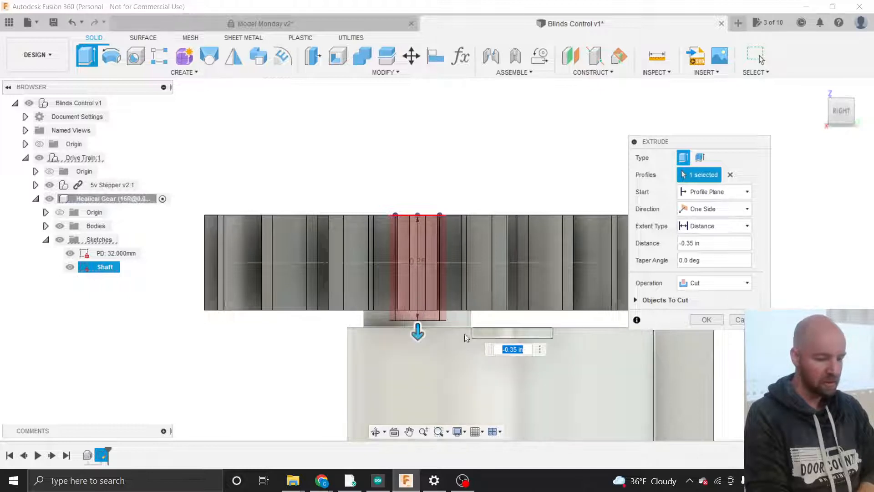
- Set Body1 as the body the cut removes material from
left_click(635, 300)
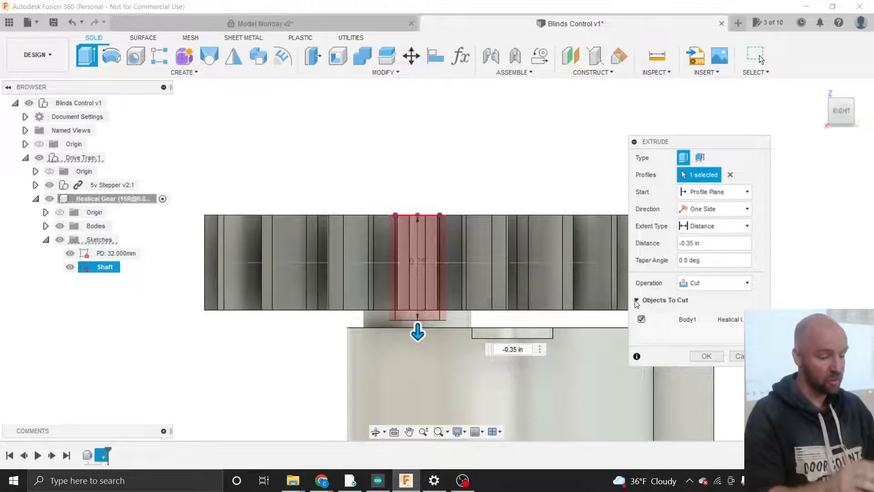
left_click(636, 300)
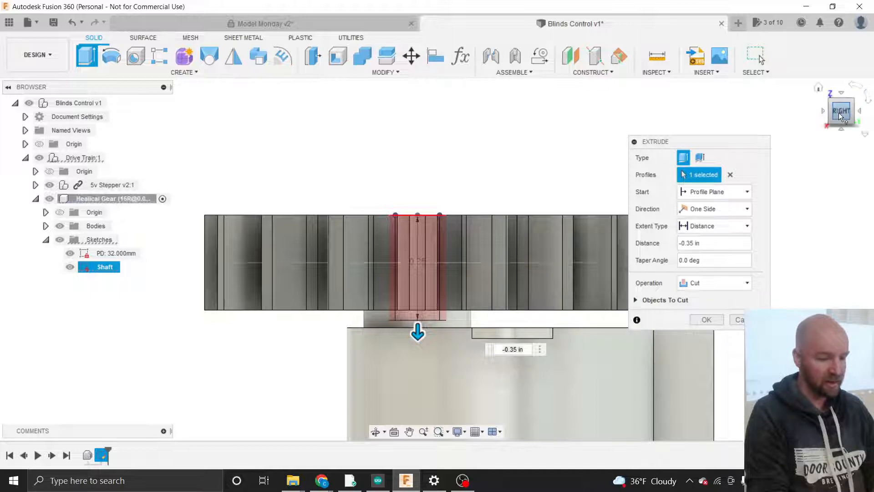
left_click_drag(840, 114, 873, 157)
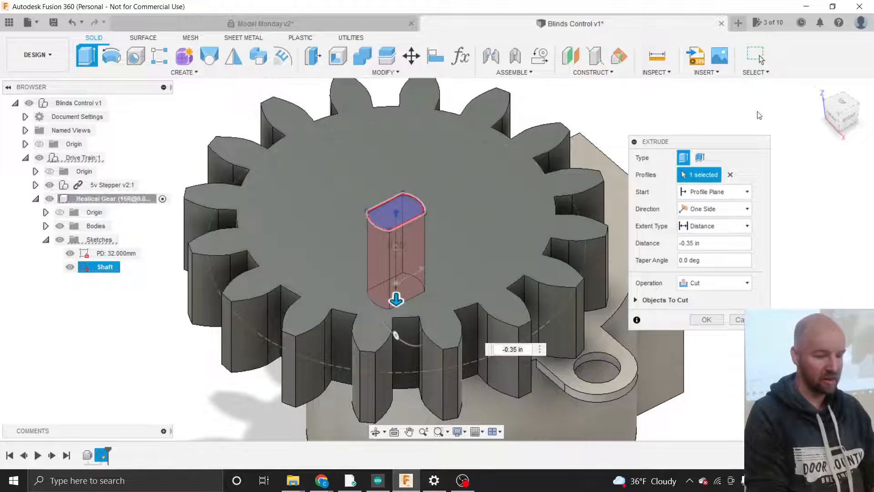
left_click(846, 112)
left_click(846, 113)
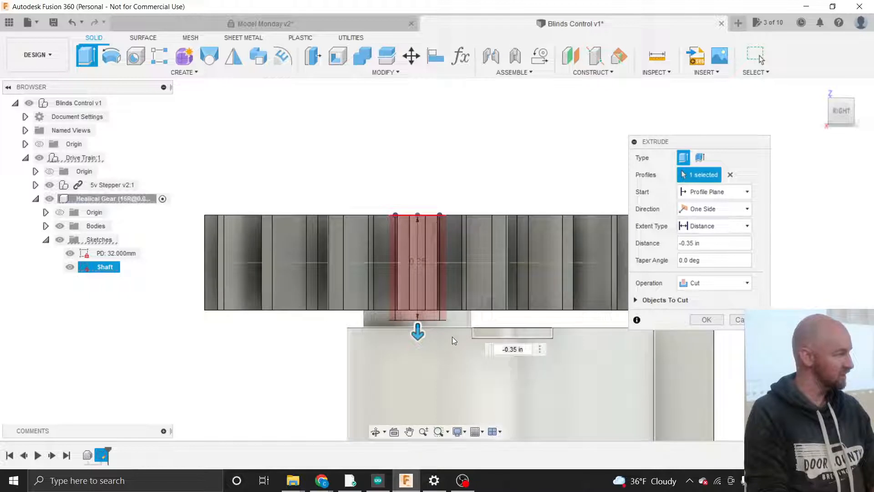
left_click(636, 300)
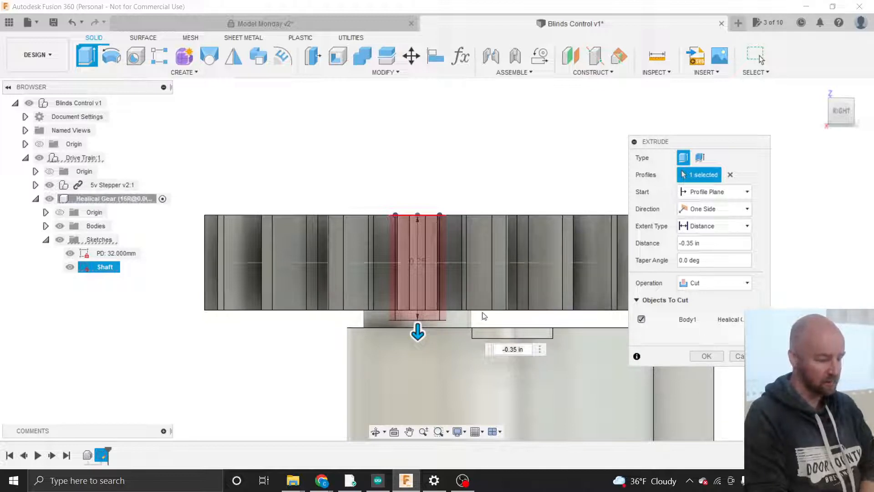
- Apply the cut to form the shaft bore and hide the gear's sketches
left_click(705, 358)
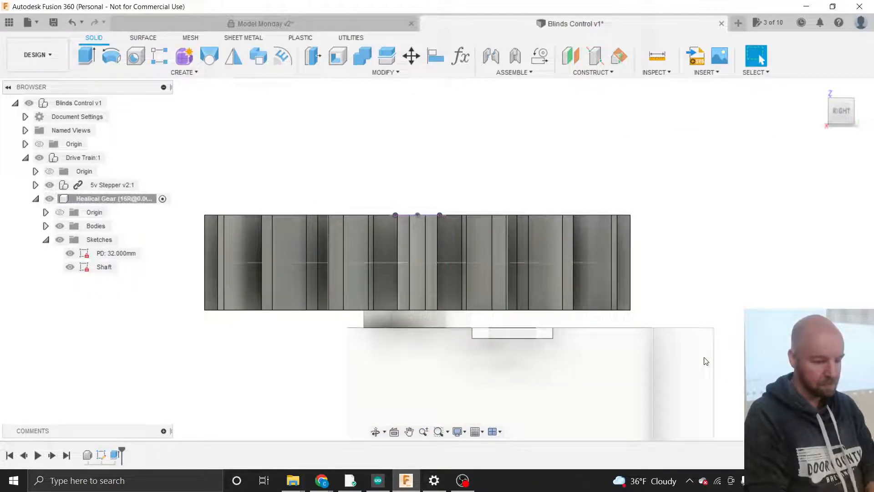
left_click(855, 131)
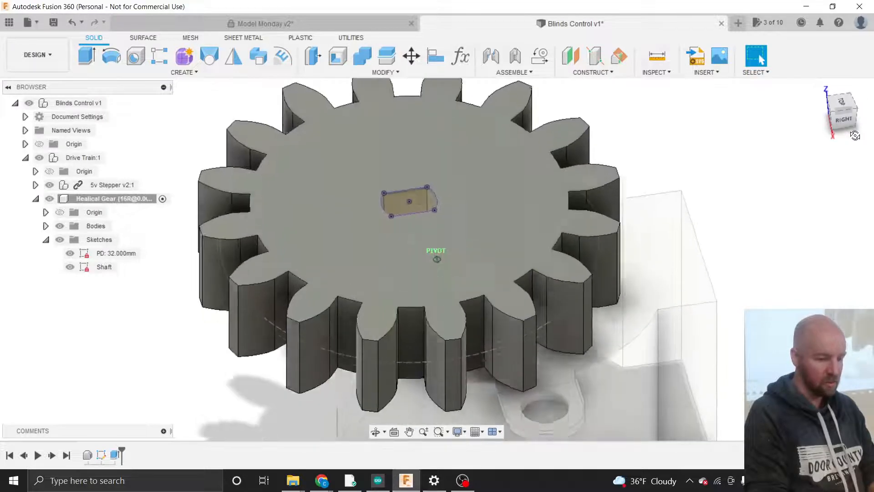
left_click_drag(855, 135, 868, 149)
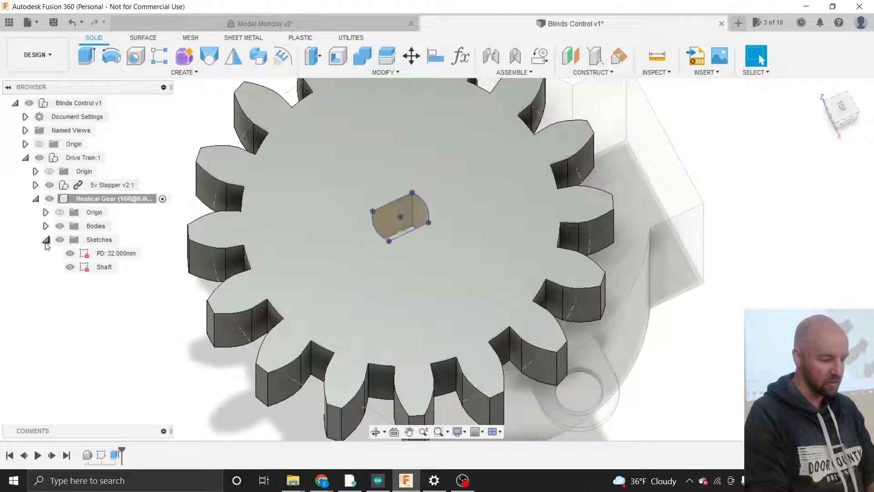
left_click(60, 240)
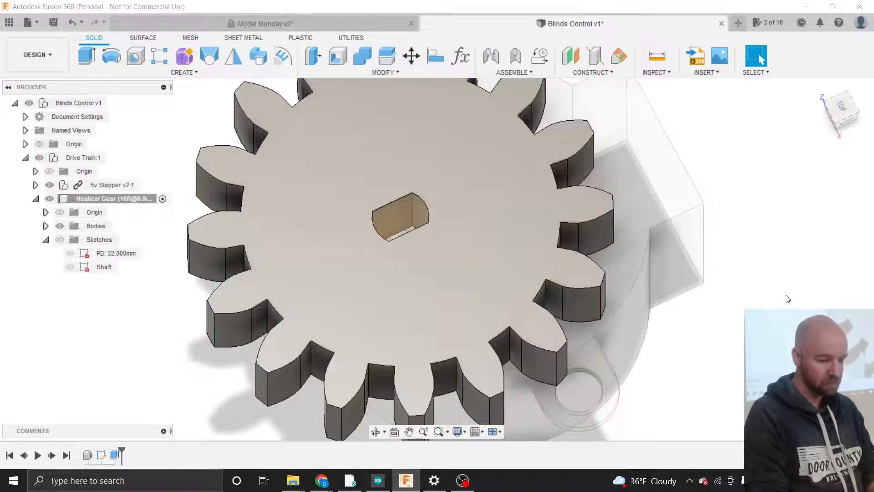
scroll(522, 264, "down", 1)
scroll(547, 350, "down", 2)
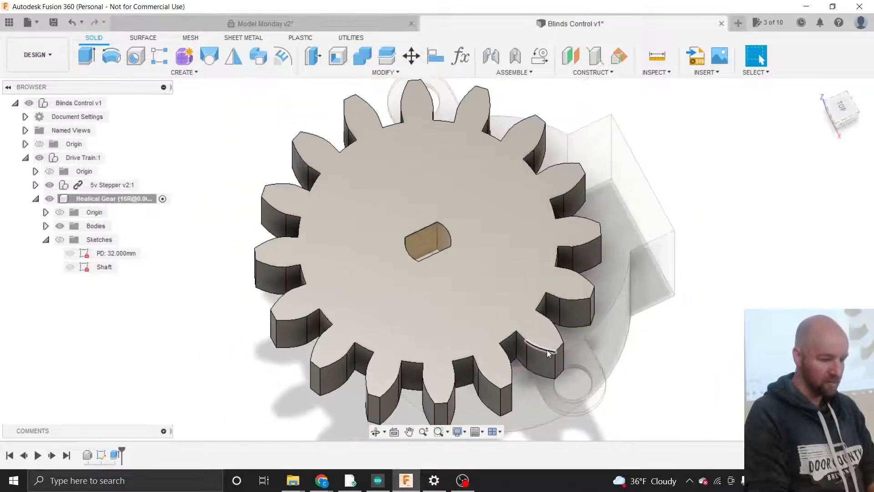
scroll(651, 354, "down", 1)
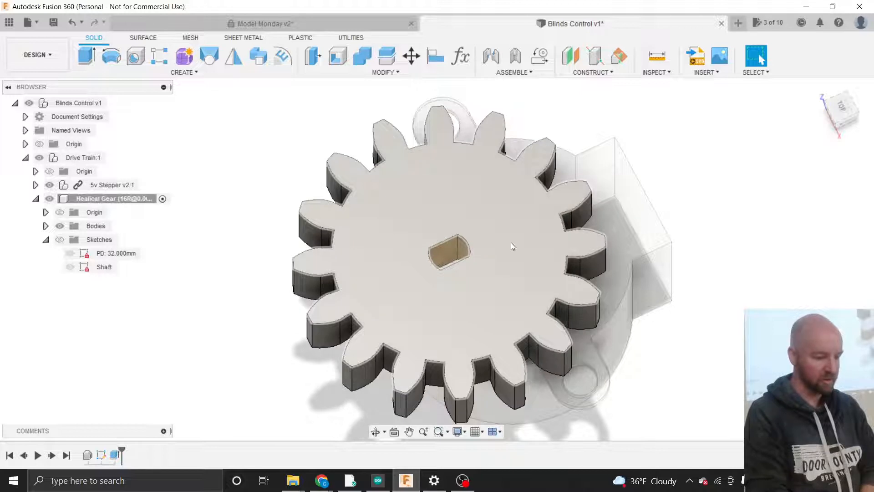
scroll(545, 242, "down", 1)
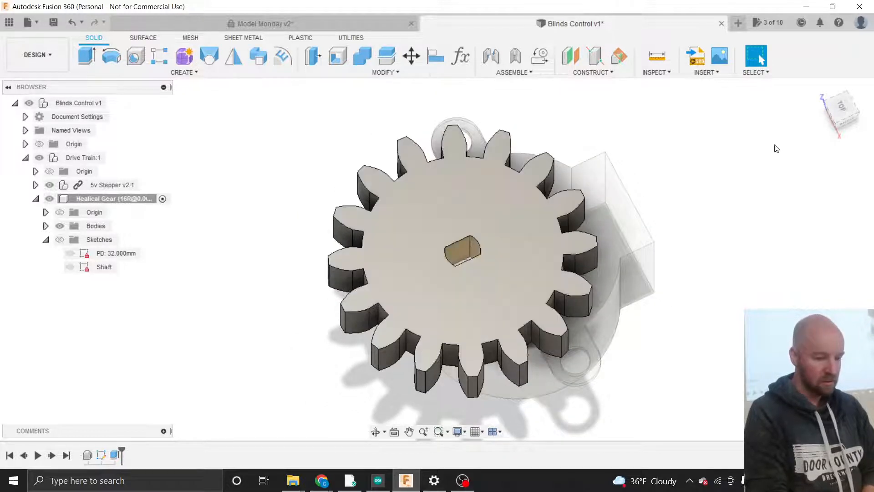
left_click(849, 119)
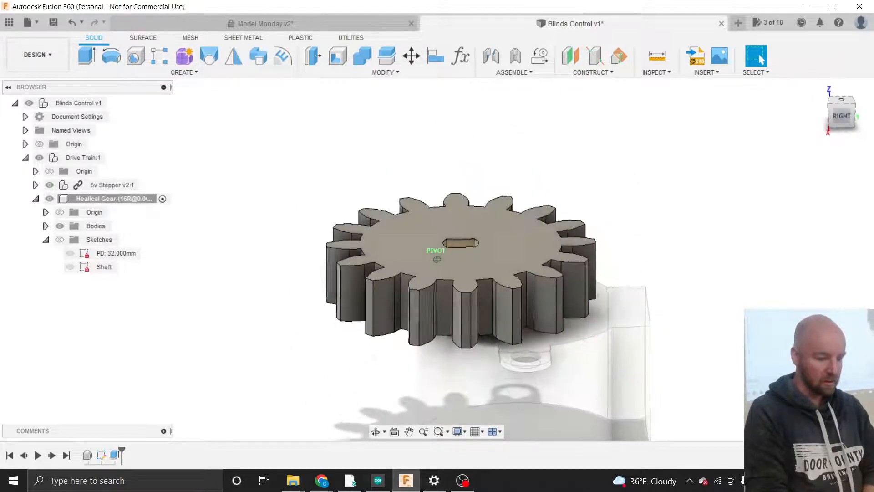
mouse_move(848, 119)
left_mouse_down()
mouse_move(847, 107)
mouse_move(843, 145)
mouse_move(855, 97)
mouse_move(864, 123)
left_mouse_up()
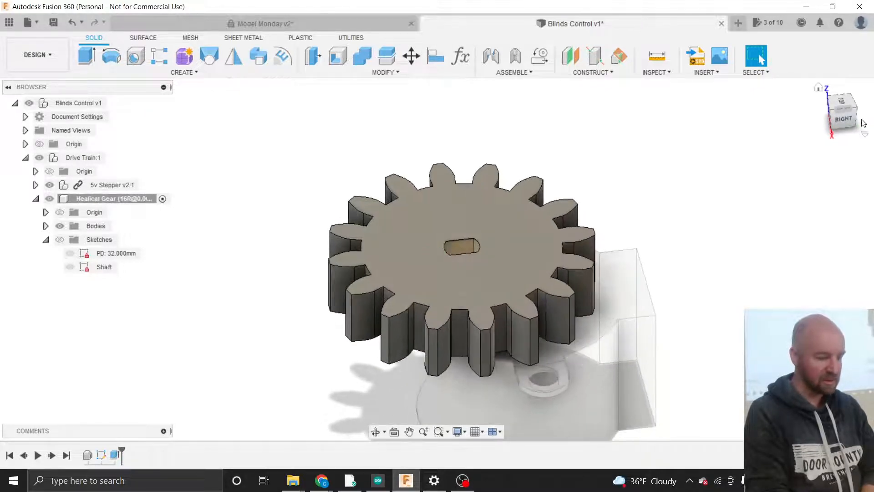
scroll(835, 348, "down", 1)
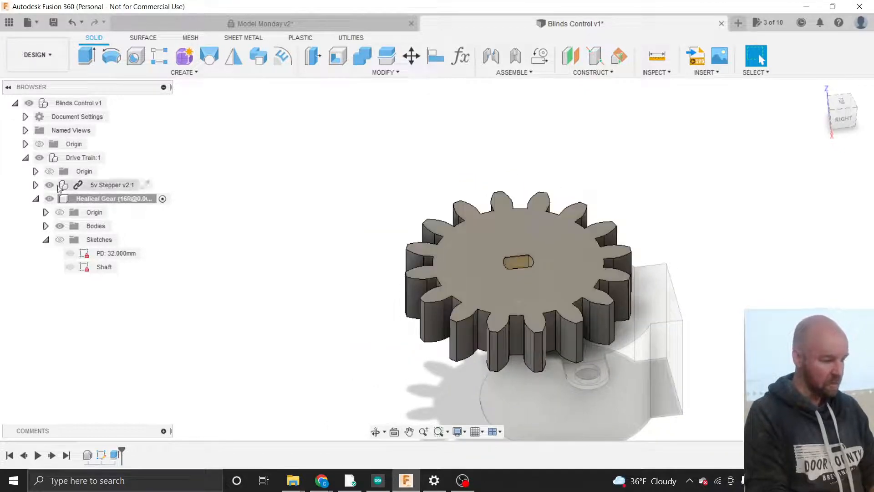
- Make Drive Train:1 the active component and collapse the gear node
left_click(63, 158)
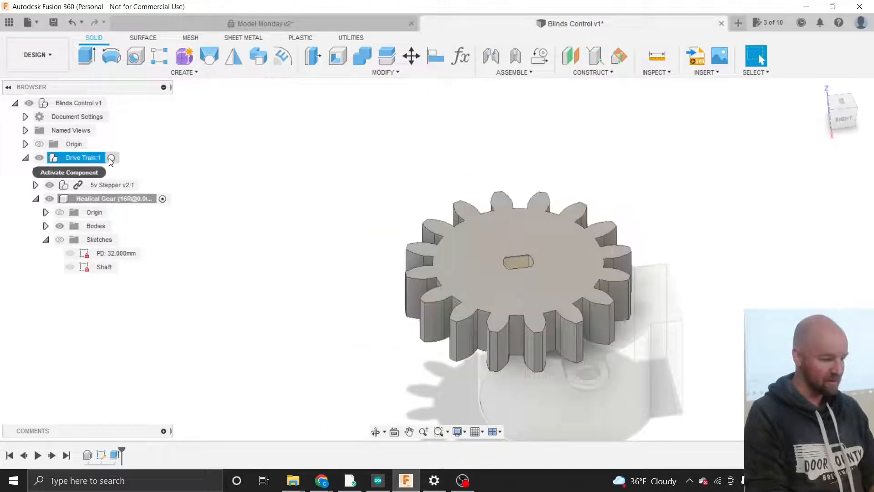
left_click(111, 158)
left_click(233, 209)
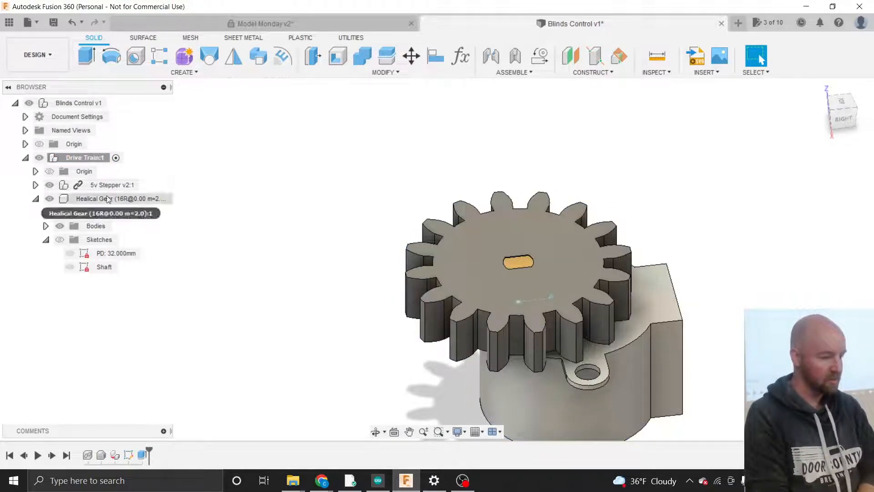
left_click(35, 199)
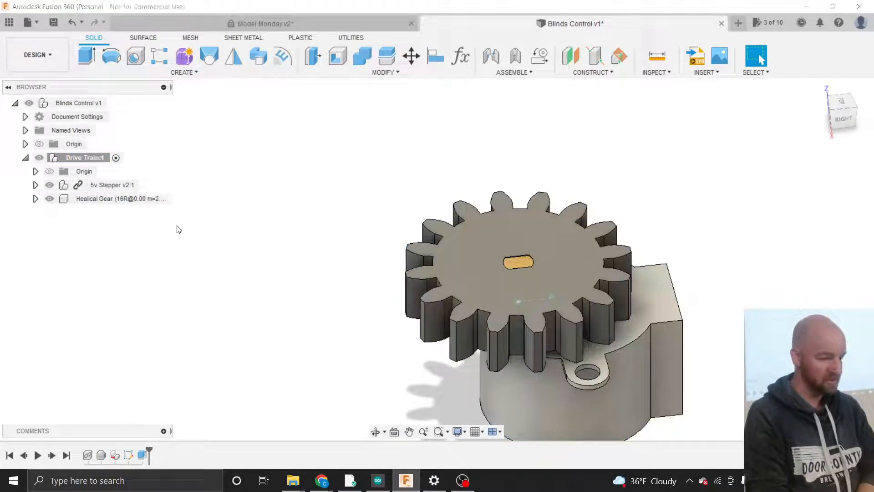
left_click(195, 75)
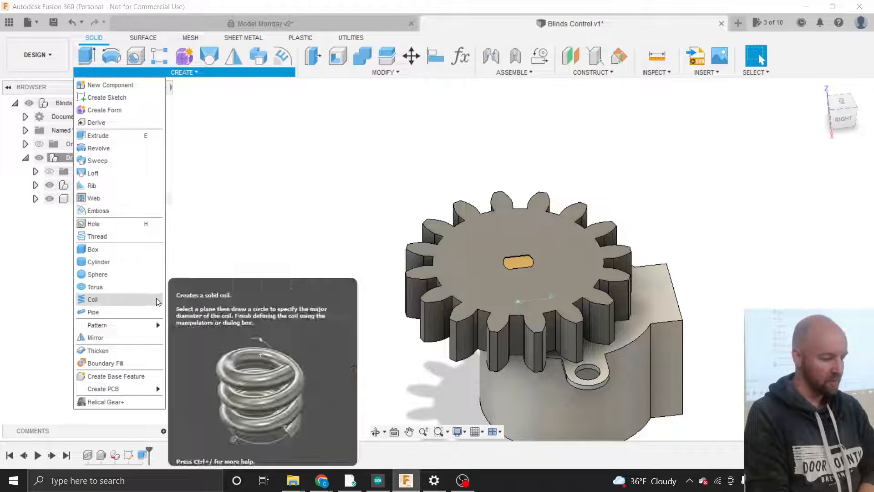
- Start a new helical gear with 10 teeth and preview on, reviewing its Advanced settings
left_click(129, 407)
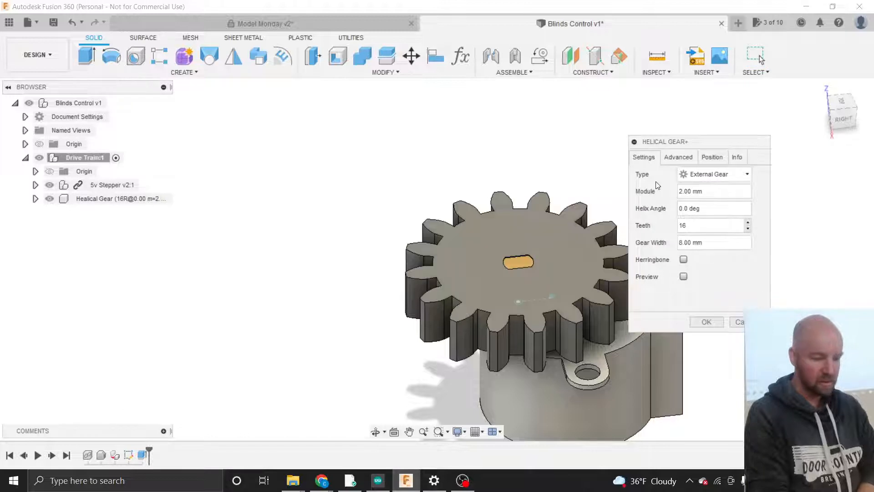
left_click_drag(671, 143, 703, 139)
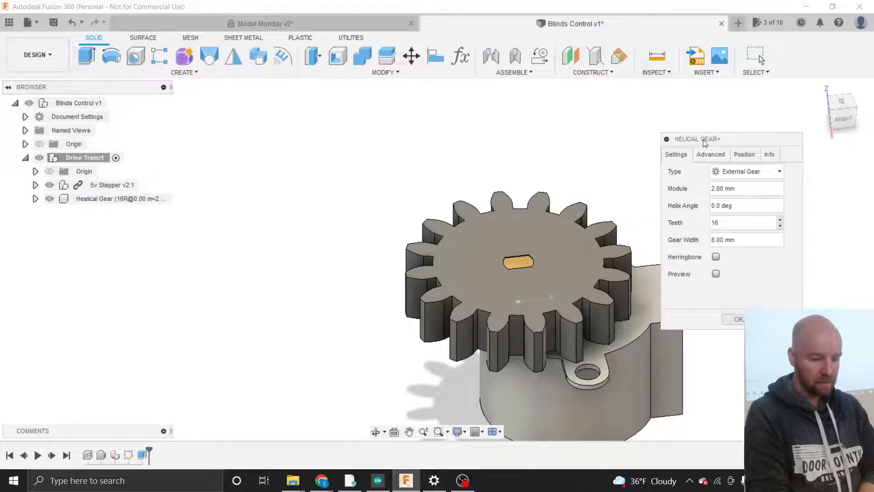
double_click(714, 223)
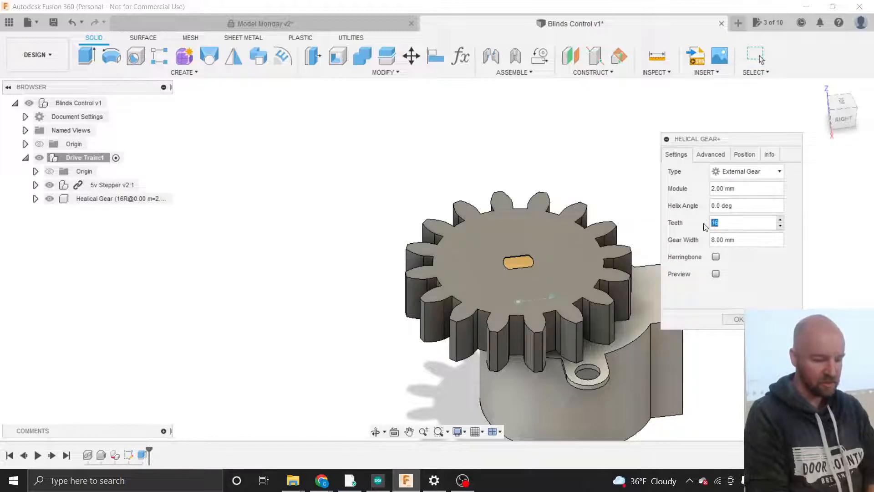
type("10")
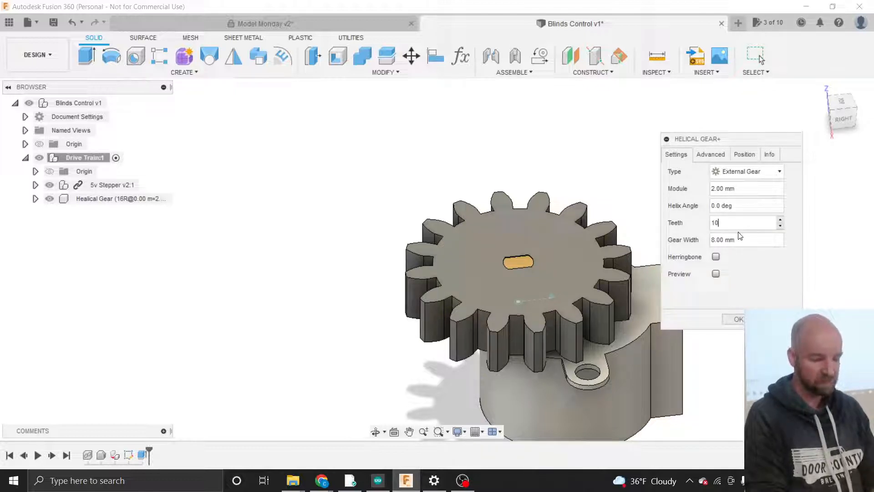
left_click(716, 273)
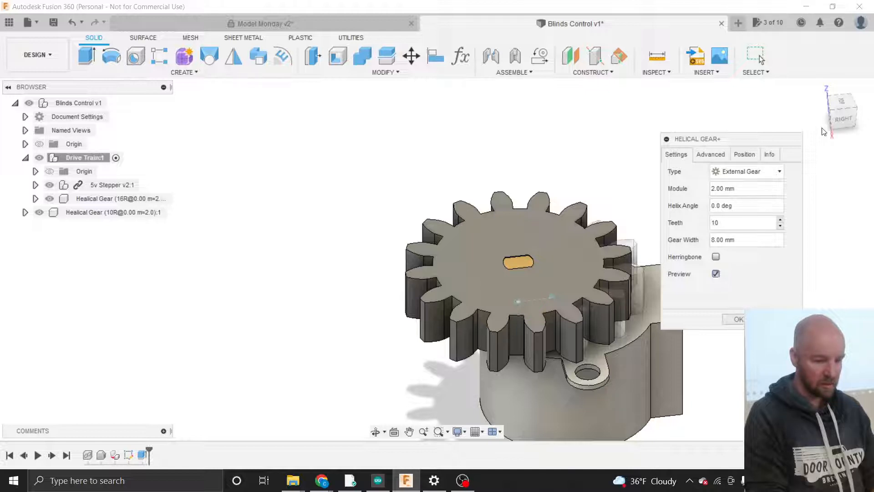
mouse_move(844, 117)
left_mouse_down()
mouse_move(848, 102)
mouse_move(846, 114)
left_mouse_up()
left_click_drag(741, 137, 289, 158)
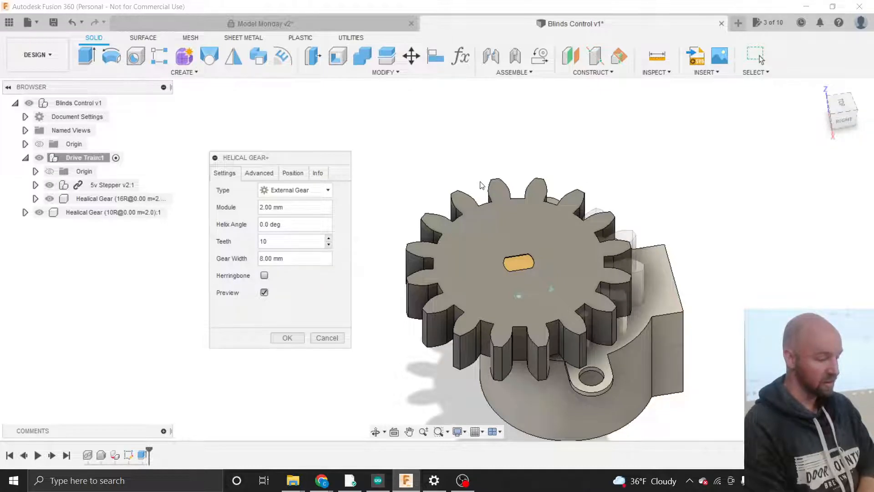
left_click(259, 173)
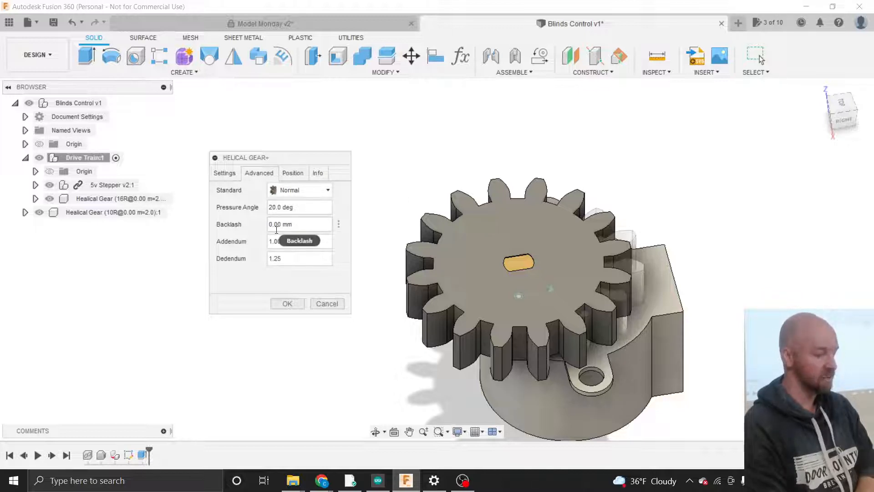
mouse_move(277, 229)
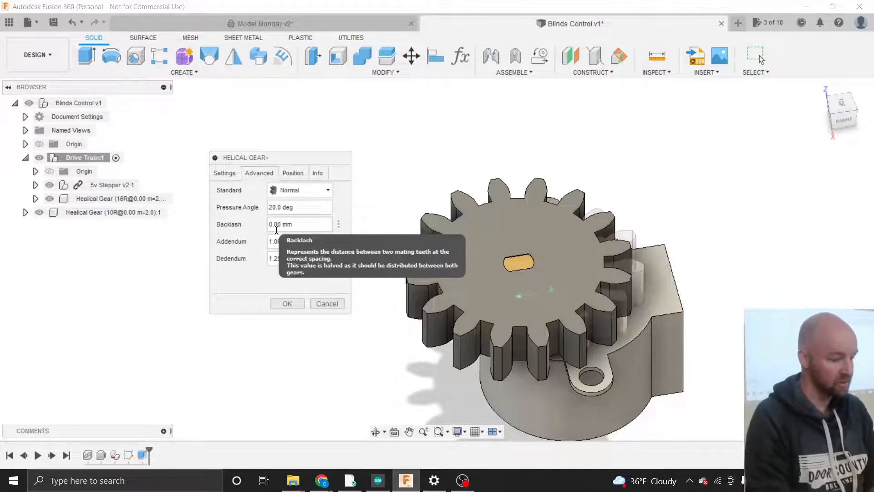
left_click(293, 172)
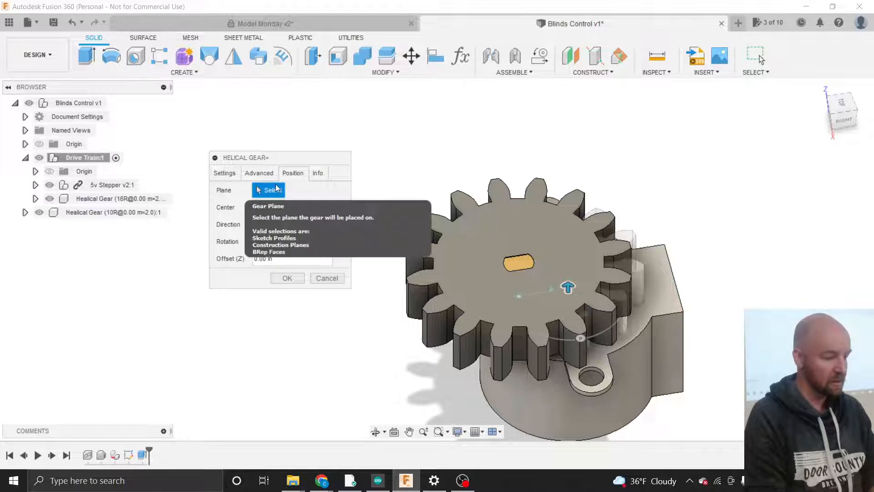
- Hide the 16-tooth gear and seat the 10-tooth gear on the ring face around the shaft
left_click(38, 213)
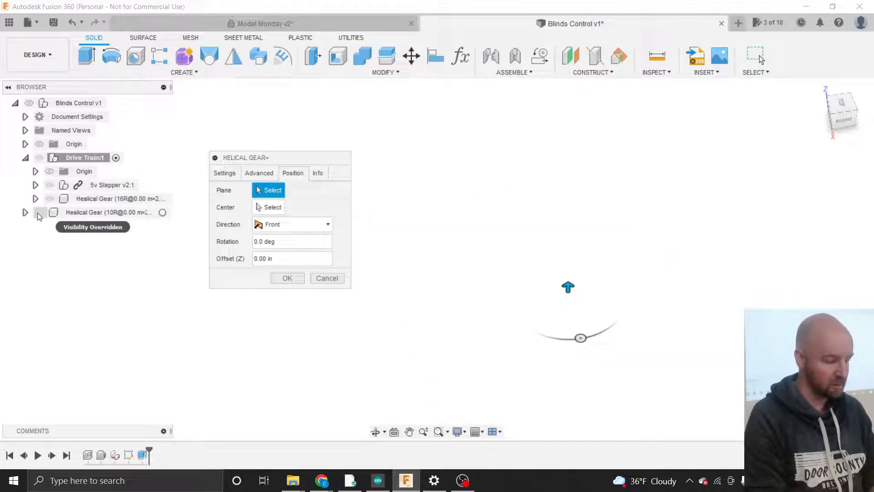
left_click(39, 213)
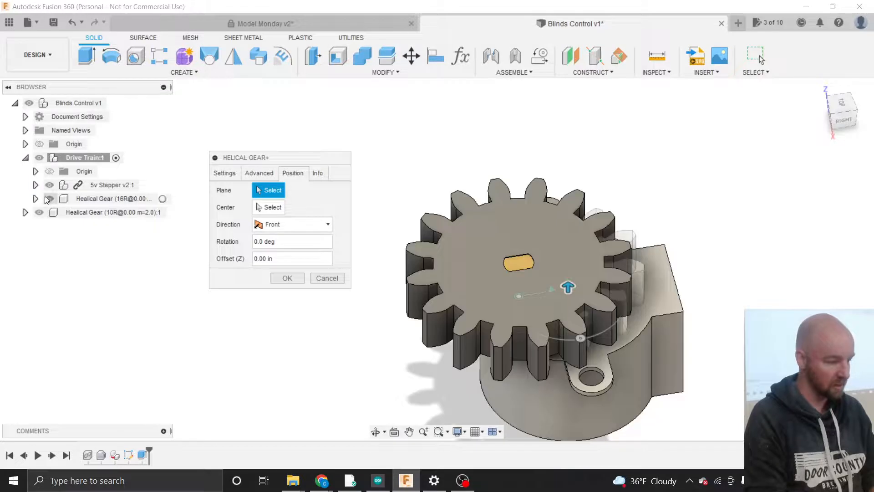
left_click(49, 199)
scroll(488, 311, "up", 3)
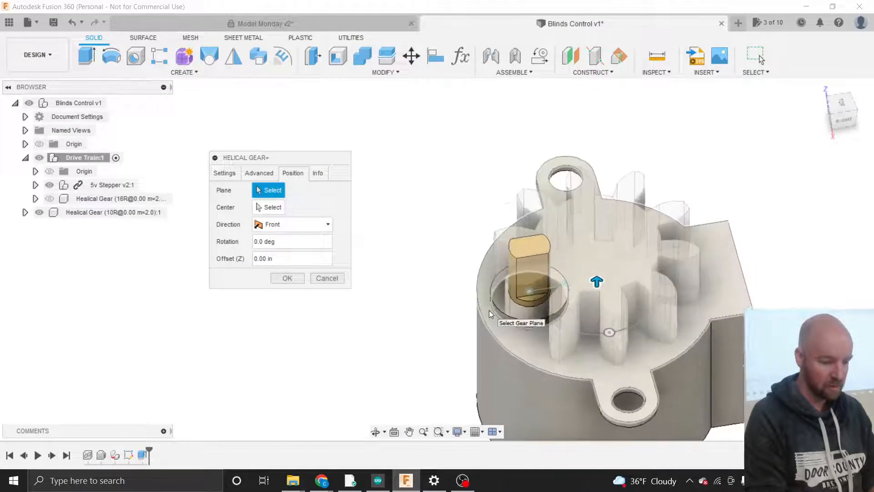
scroll(489, 310, "up", 4)
left_click(507, 289)
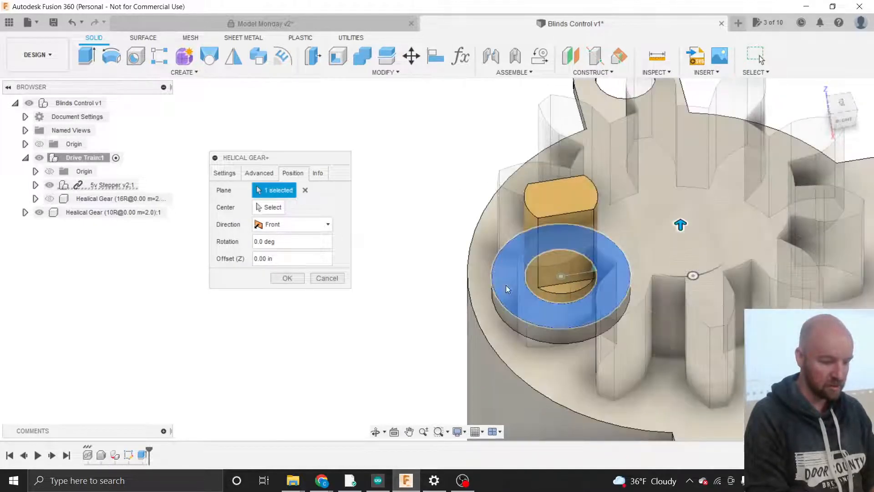
scroll(519, 286, "down", 5)
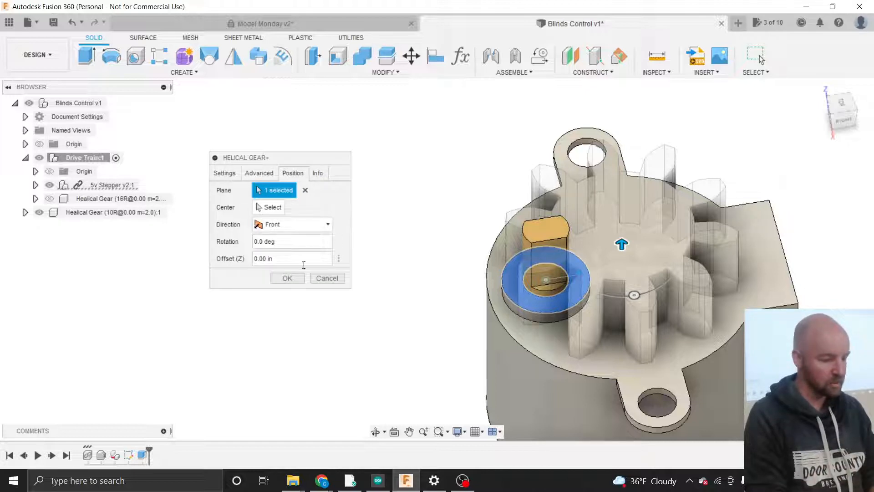
left_click(293, 281)
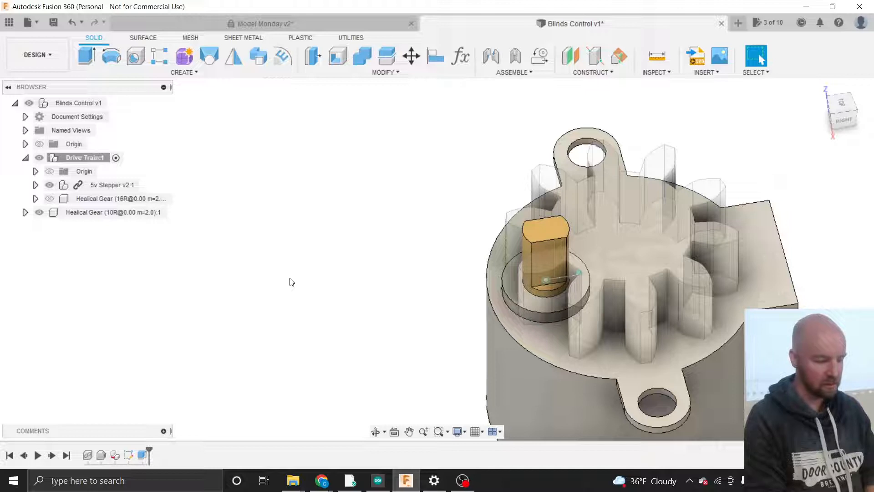
- Unhide the 16-tooth gear and nest the 10R gear inside Drive Train:1
left_click(53, 213)
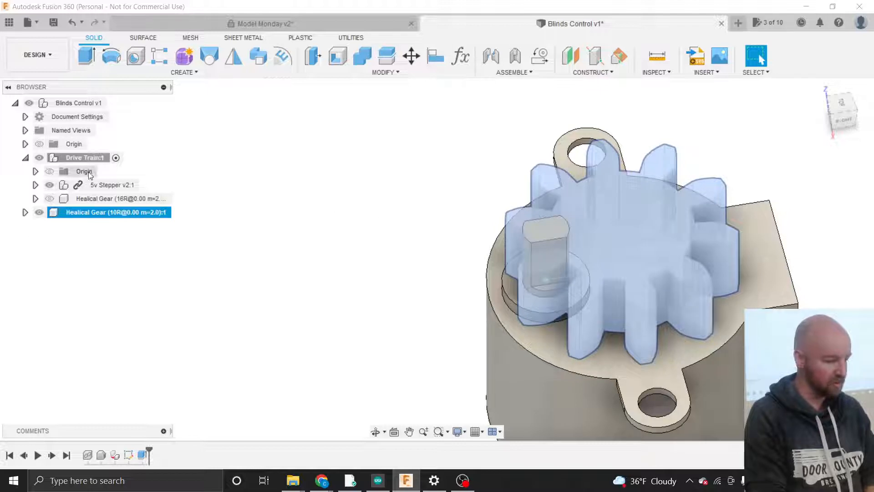
left_click(50, 198)
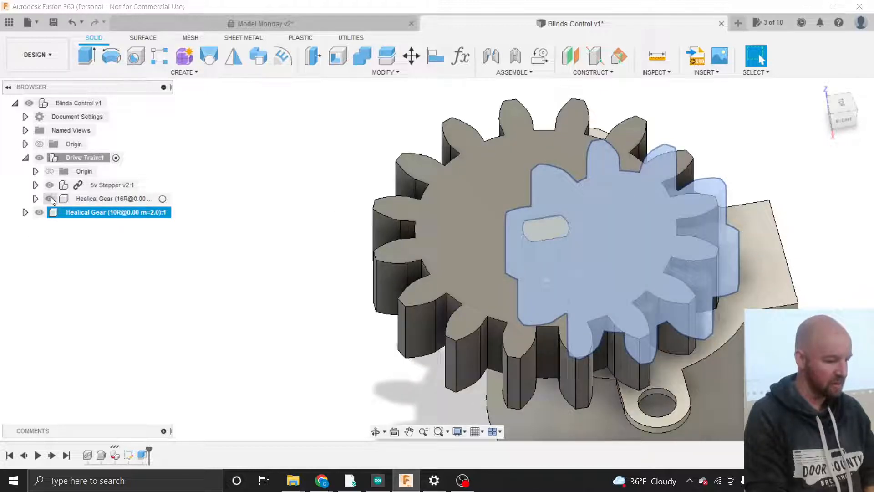
left_click(139, 266)
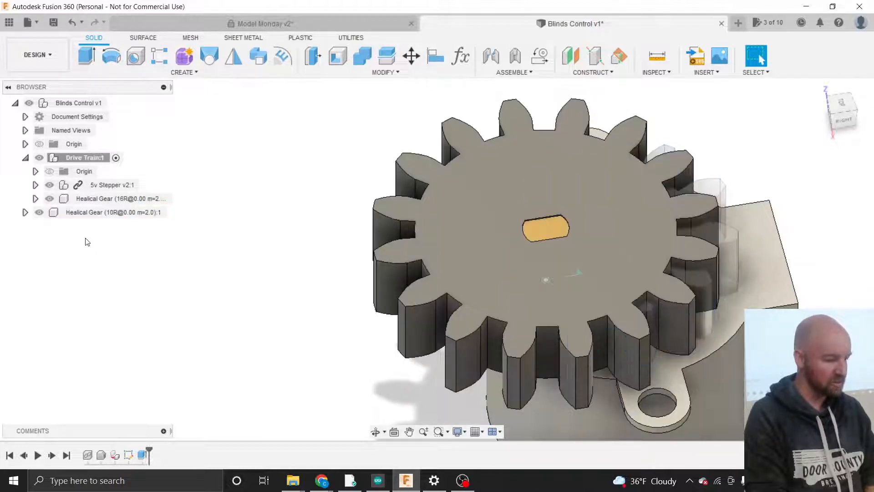
left_click(57, 213)
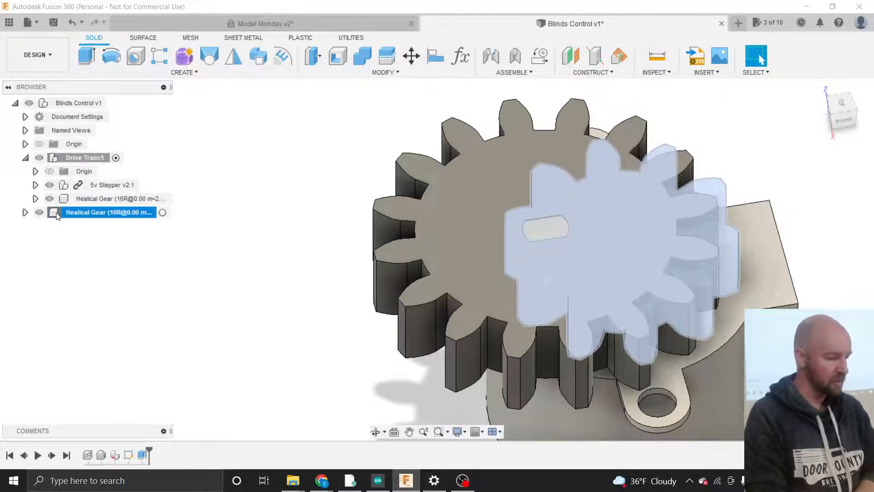
left_click_drag(60, 211, 65, 158)
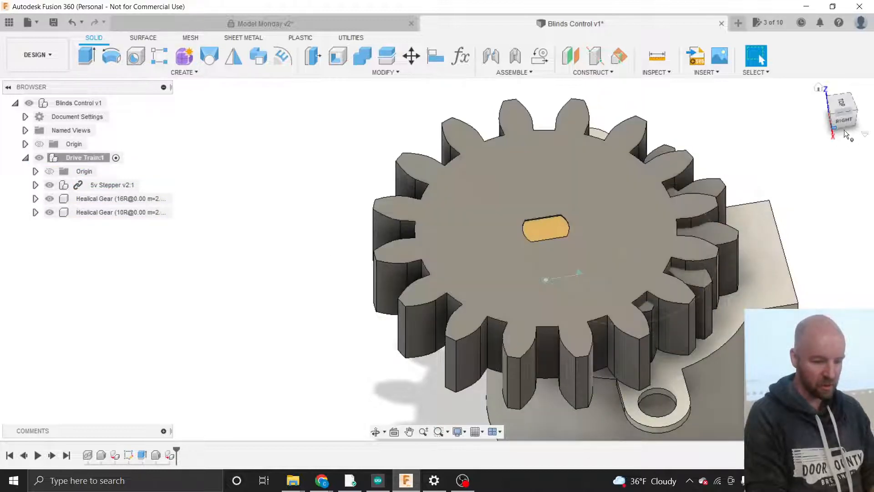
left_click(843, 119)
left_click_drag(834, 87, 856, 118)
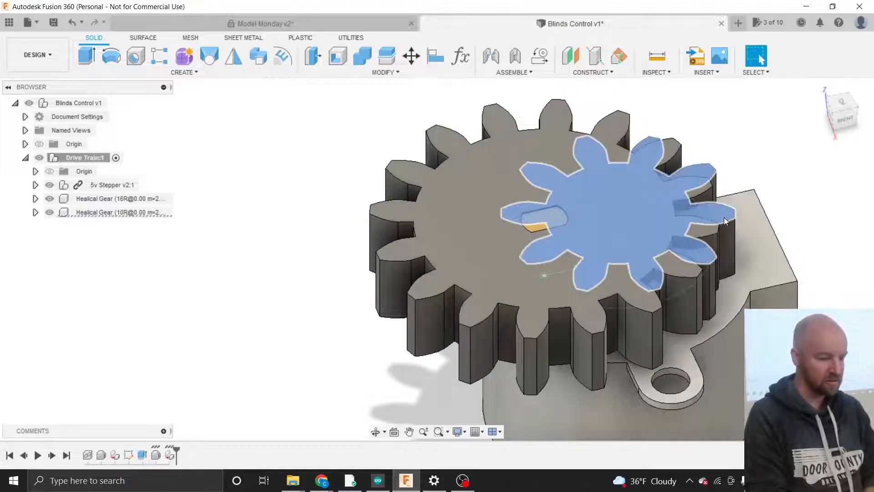
left_click(706, 216)
scroll(704, 215, "down", 3)
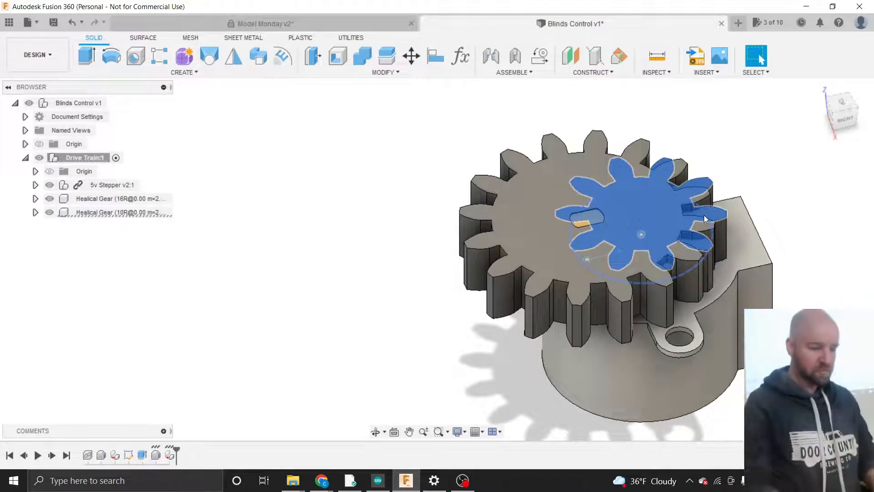
left_click(410, 225)
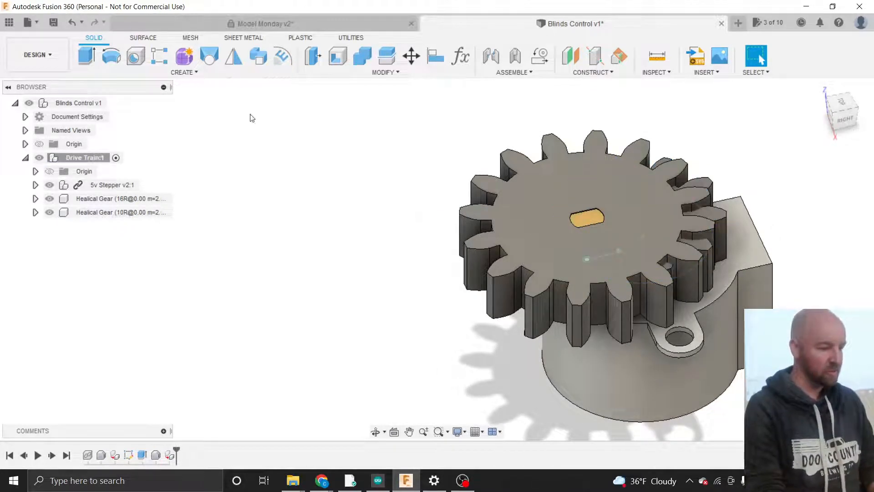
- Start Move/Copy in Bodies mode and pick the small gear's body
left_click(390, 72)
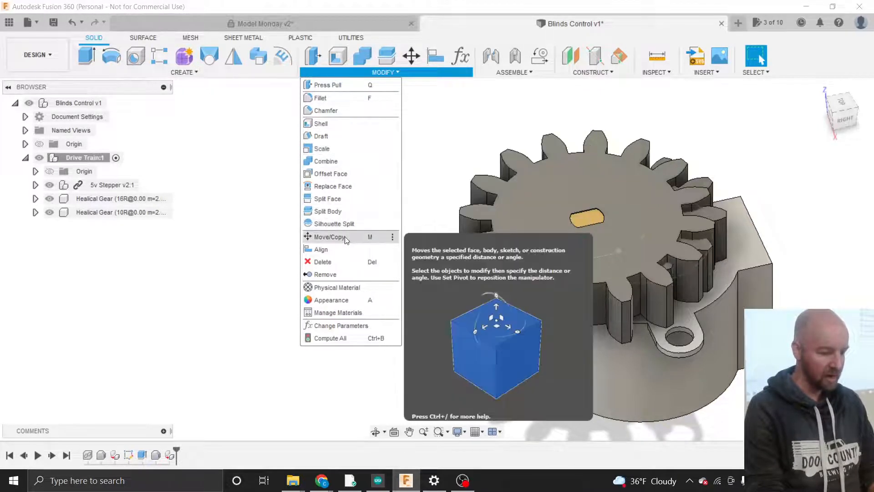
left_click(329, 237)
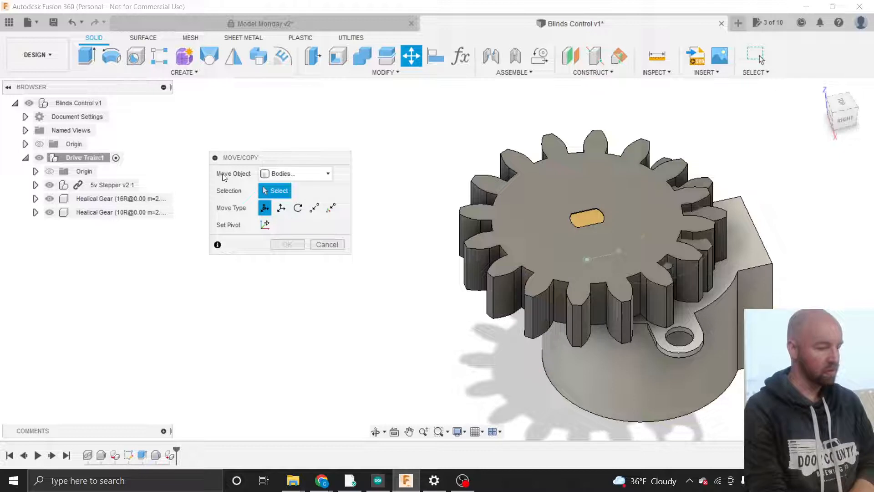
left_click(287, 173)
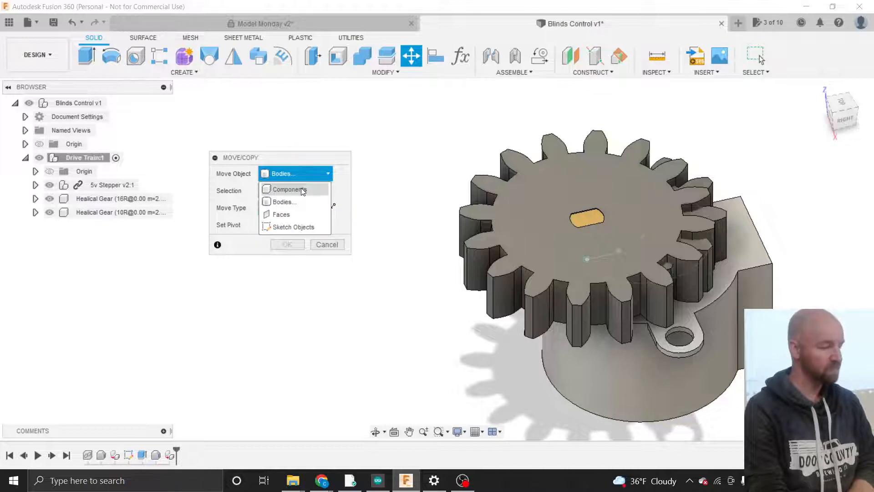
left_click(301, 188)
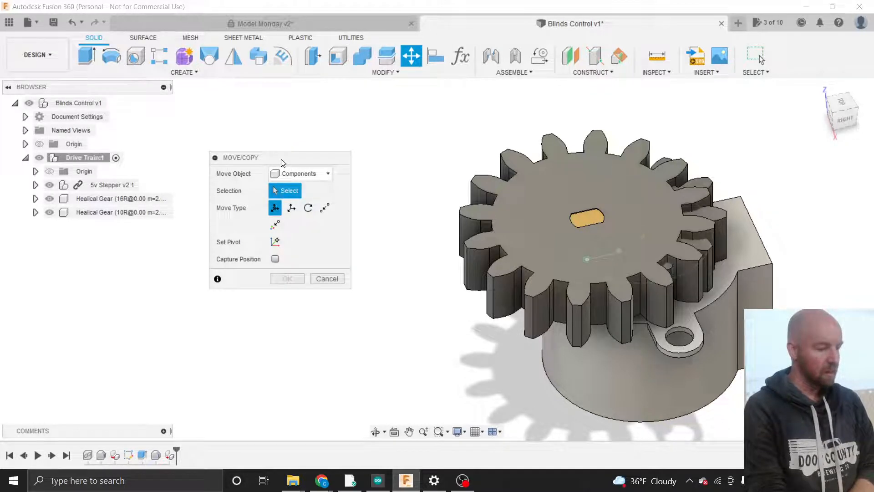
left_click_drag(283, 162, 304, 159)
left_click(330, 170)
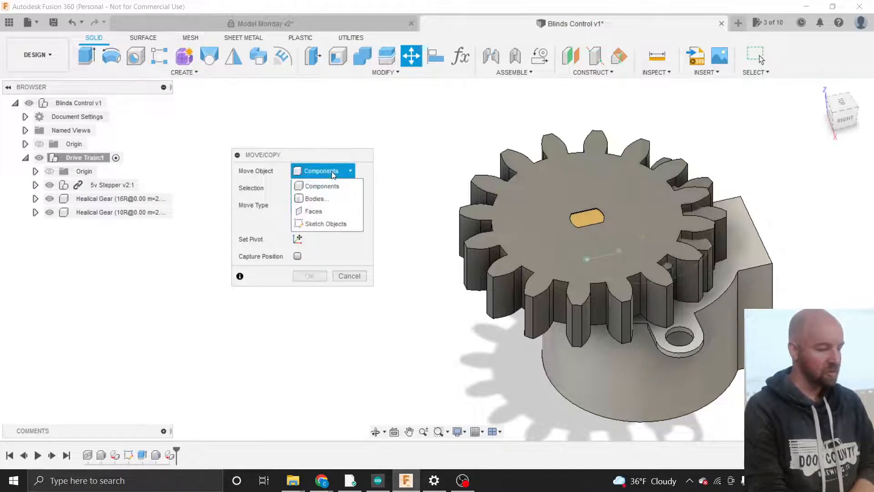
left_click(331, 197)
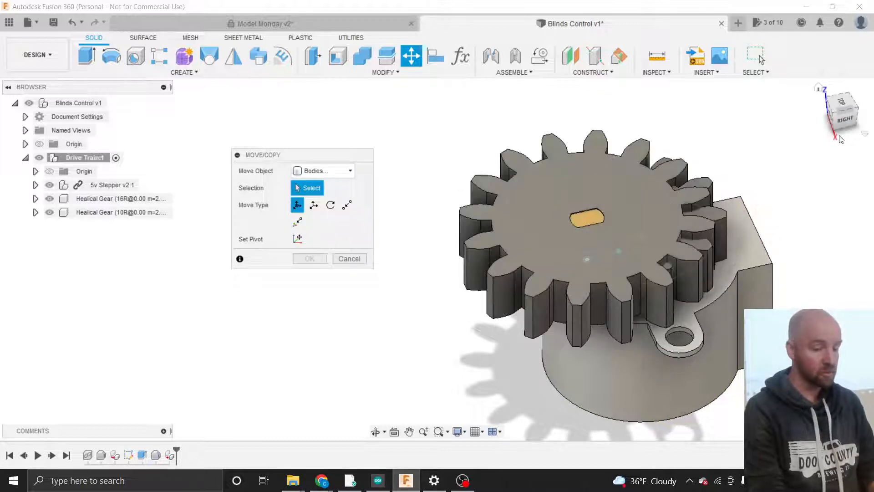
left_click_drag(846, 125, 826, 103)
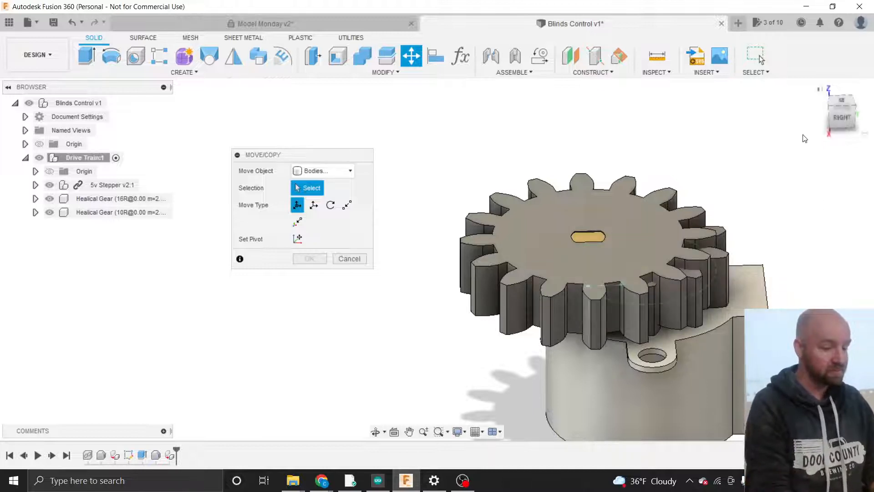
left_click(722, 255)
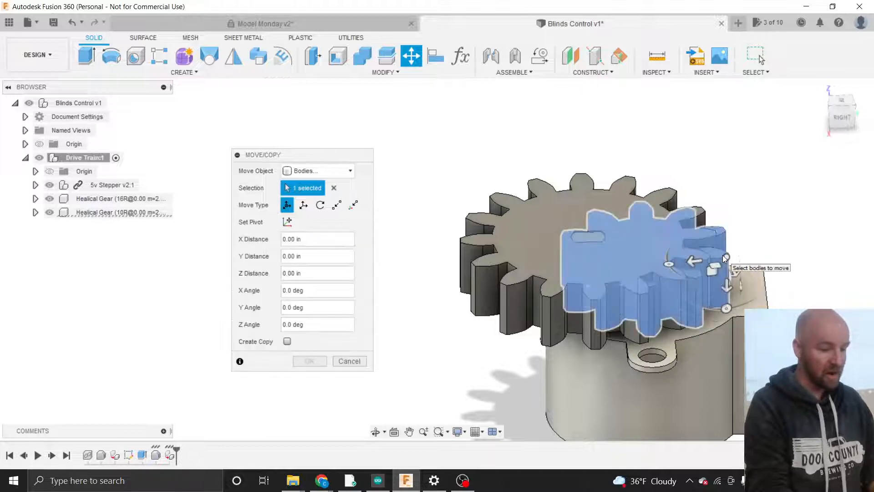
- Expand the 10R gear's Bodies and Sketches, clear the selection, and switch Move Object to Components
left_click(36, 212)
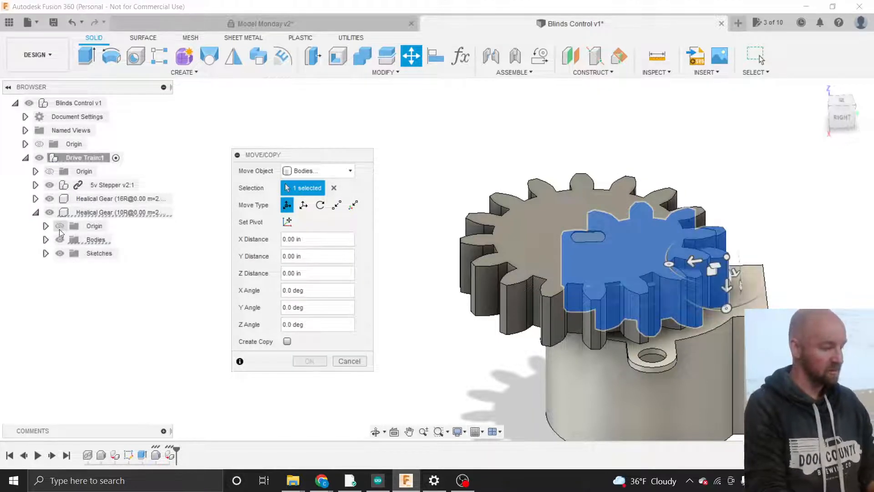
left_click(46, 240)
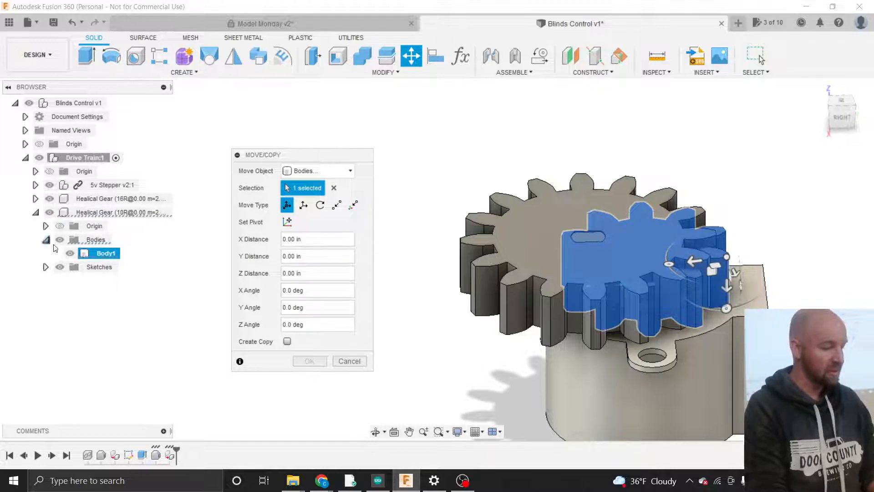
left_click(47, 267)
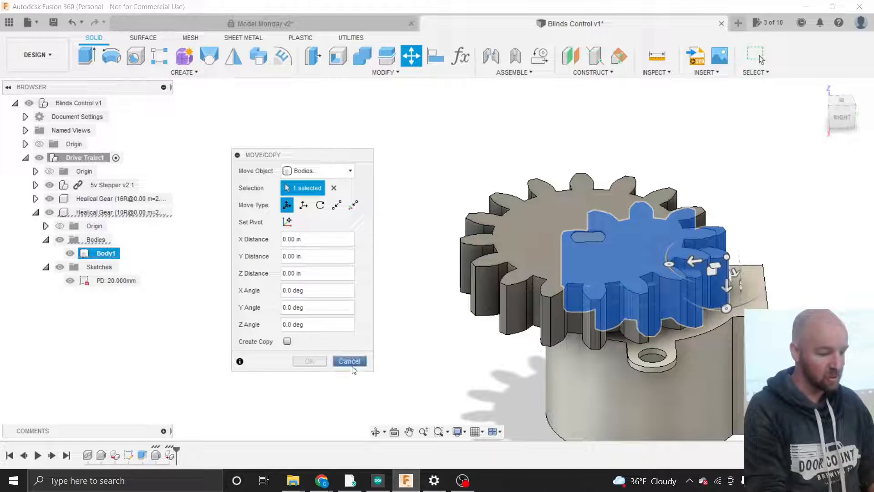
left_click(333, 187)
left_click(324, 170)
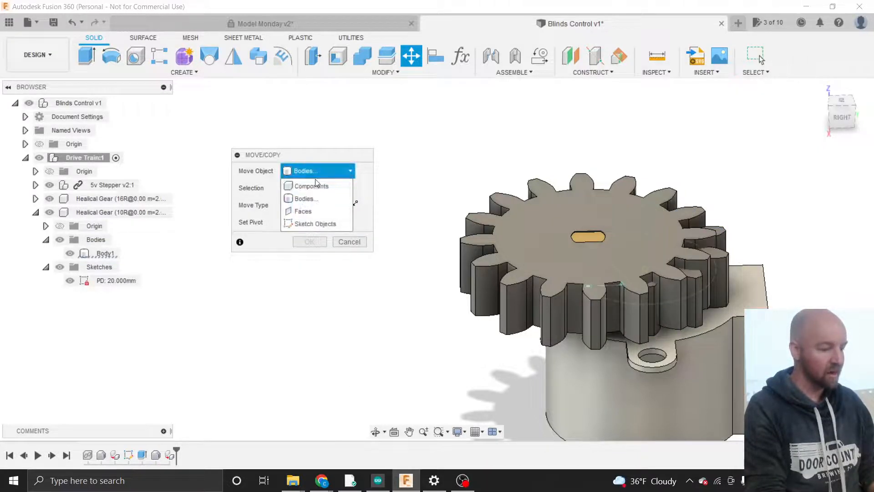
left_click(313, 185)
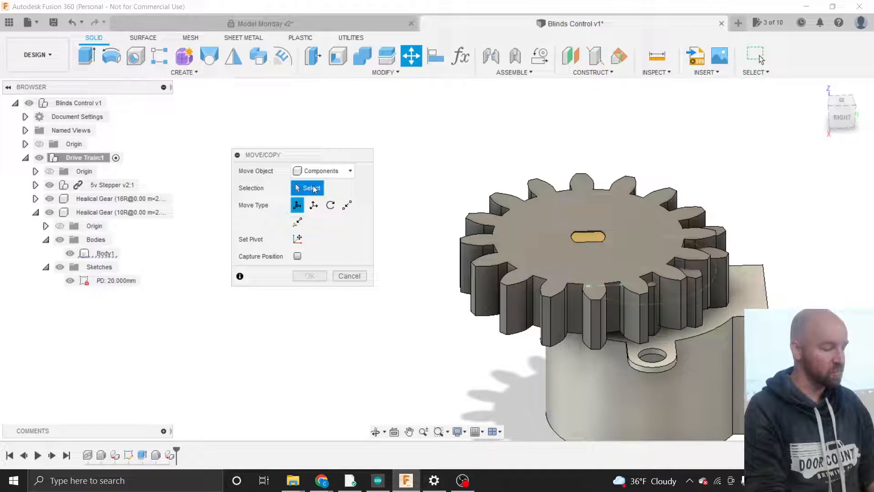
- Pick the 10R gear and shift it -1.35 in along Y so its teeth mesh
left_click(124, 214)
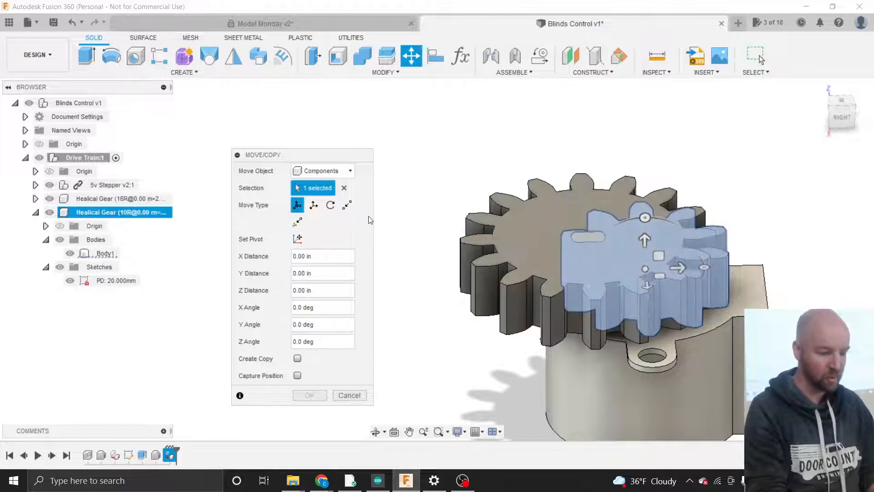
left_click_drag(320, 152, 263, 134)
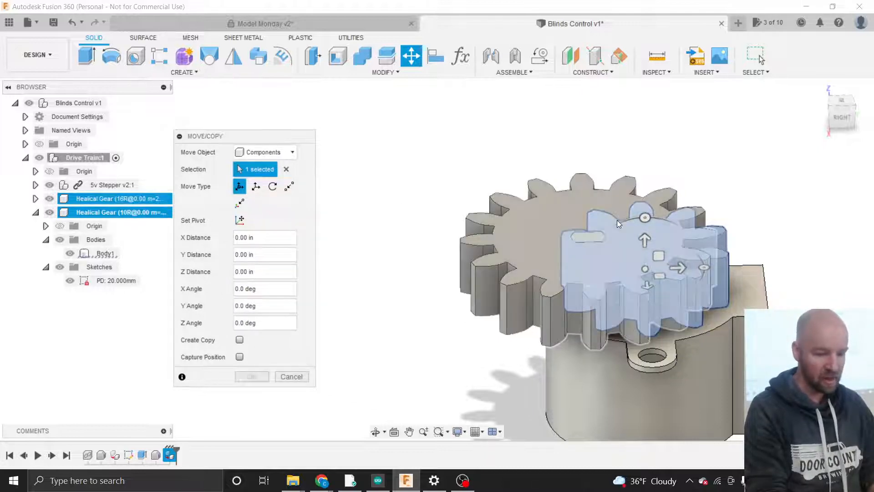
left_click(839, 100)
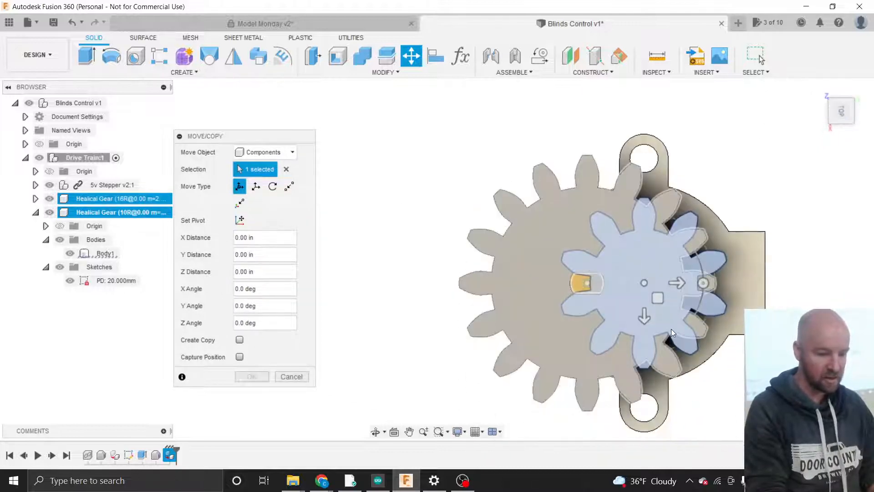
left_click_drag(677, 283, 442, 282)
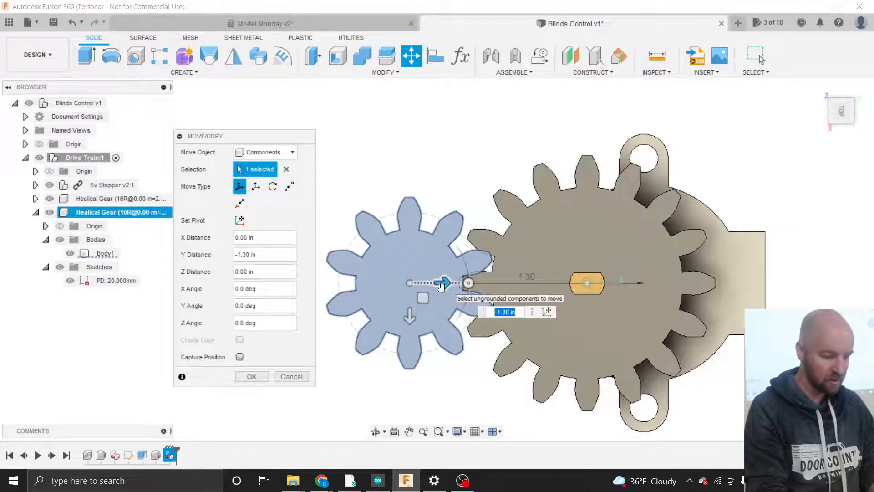
scroll(411, 289, "up", 5)
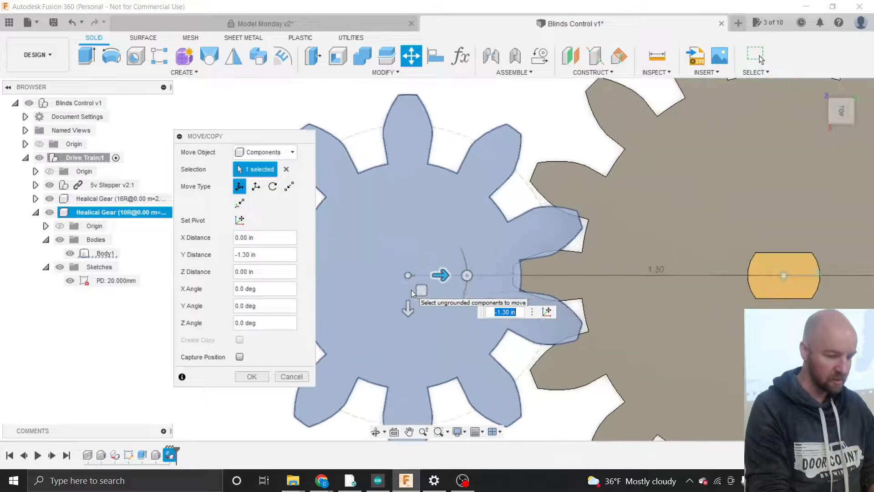
scroll(629, 252, "up", 1)
scroll(629, 252, "down", 4)
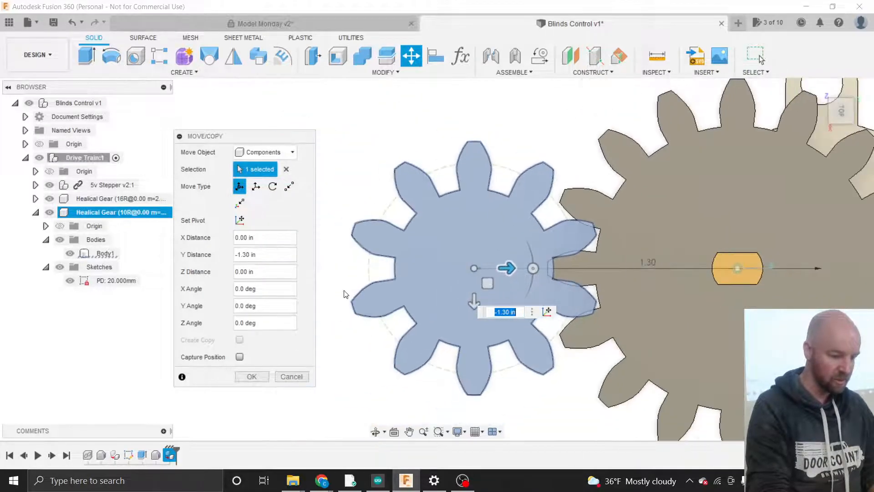
scroll(337, 279, "up", 2)
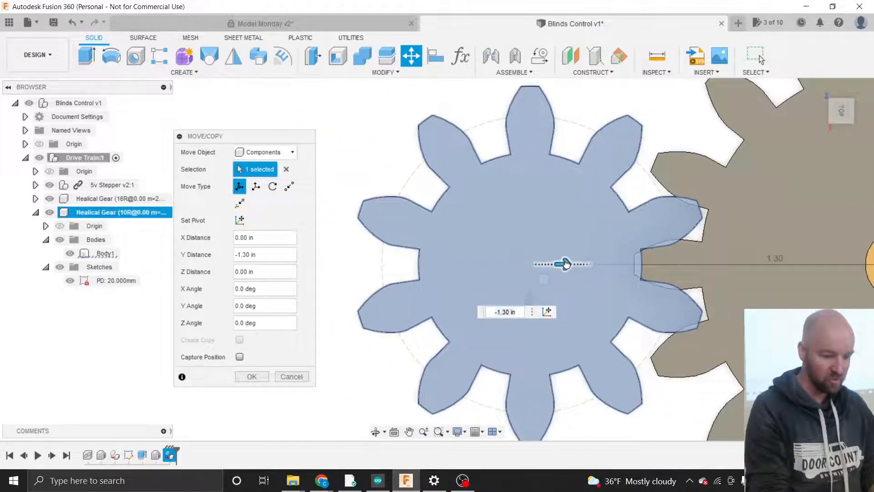
left_click_drag(565, 261, 555, 265)
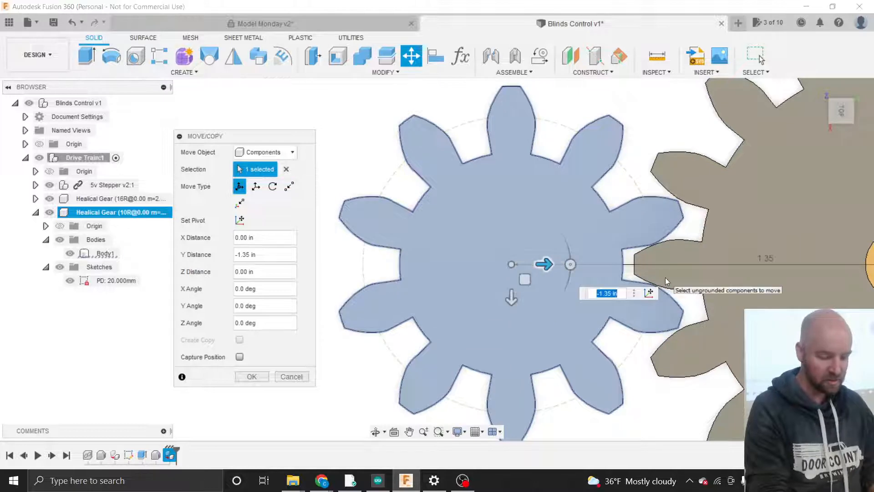
scroll(665, 278, "up", 3)
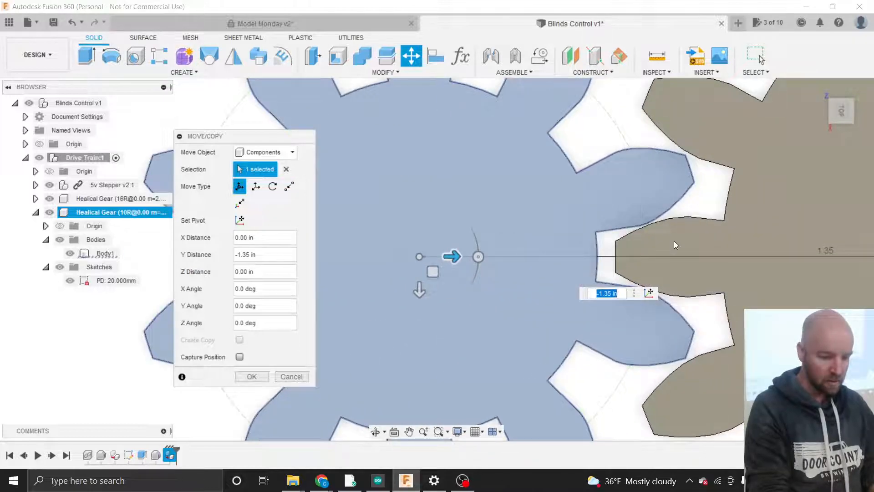
scroll(673, 241, "up", 2)
scroll(673, 241, "down", 5)
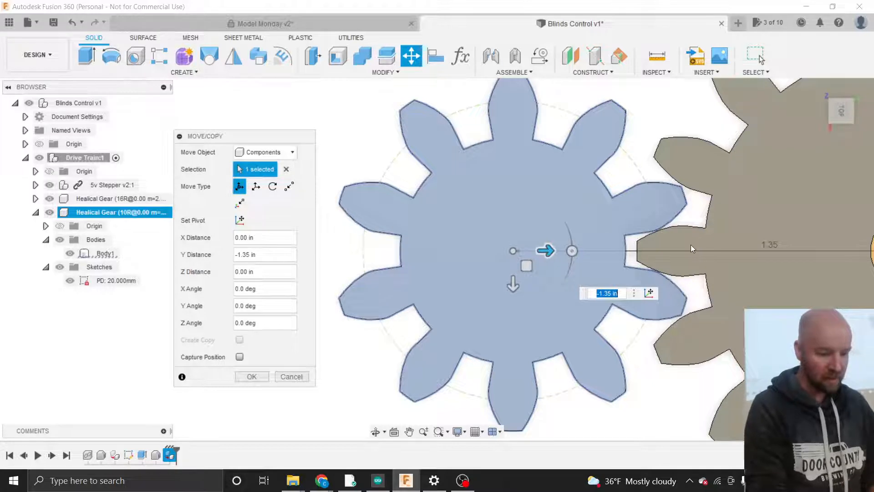
scroll(690, 244, "up", 5)
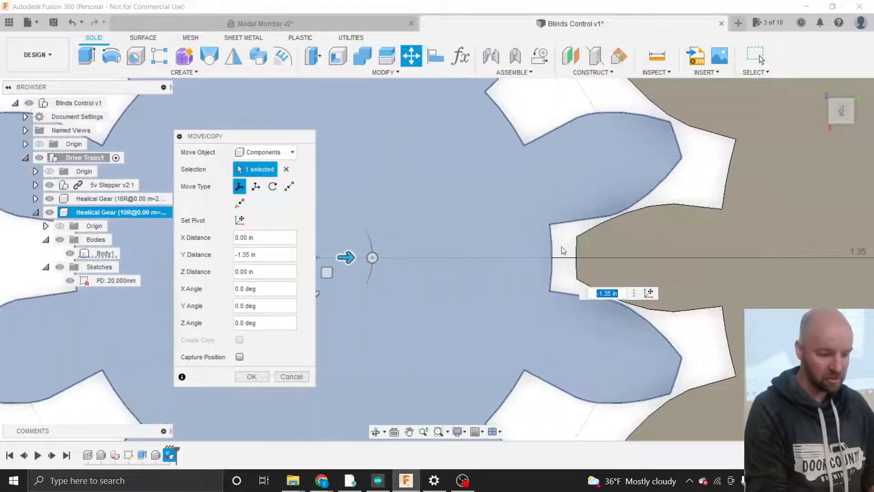
scroll(432, 275, "down", 3)
scroll(679, 261, "up", 2)
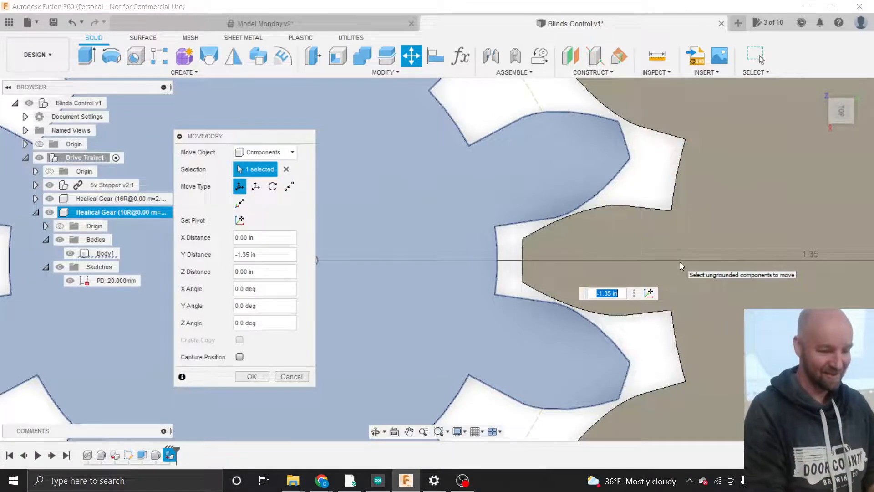
scroll(666, 247, "down", 1)
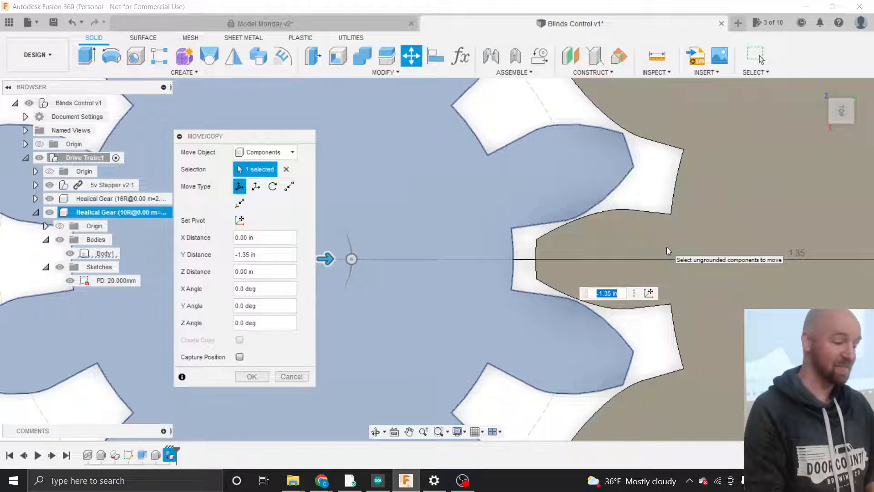
scroll(589, 249, "up", 2)
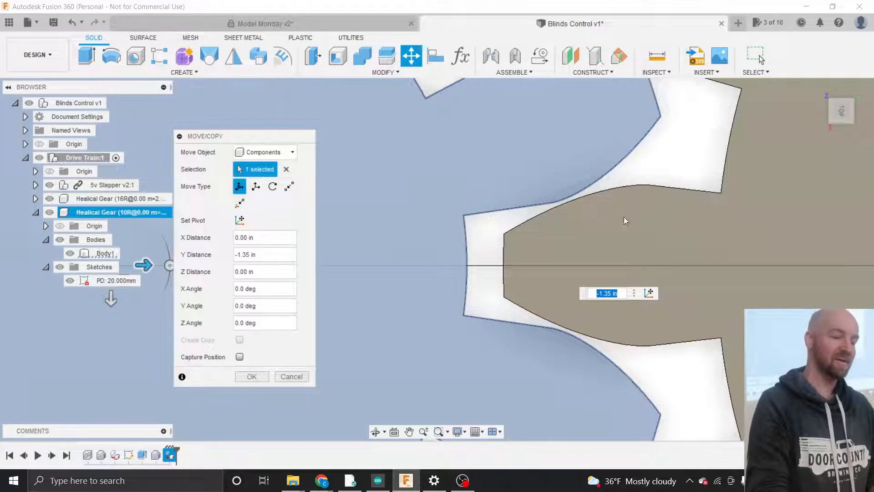
scroll(637, 219, "down", 3)
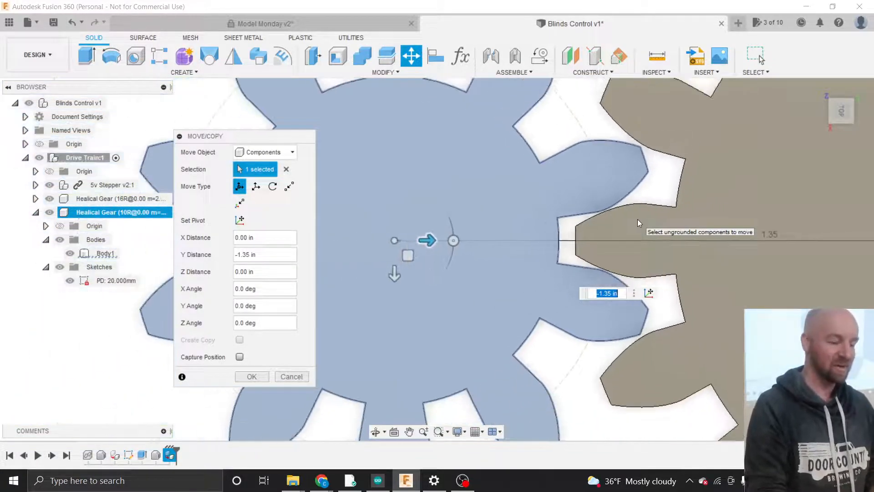
scroll(638, 230, "down", 2)
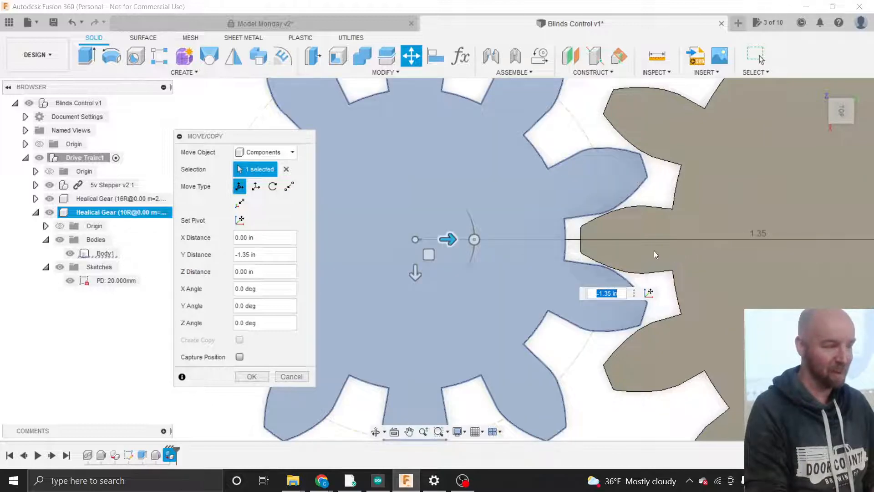
scroll(653, 251, "down", 3)
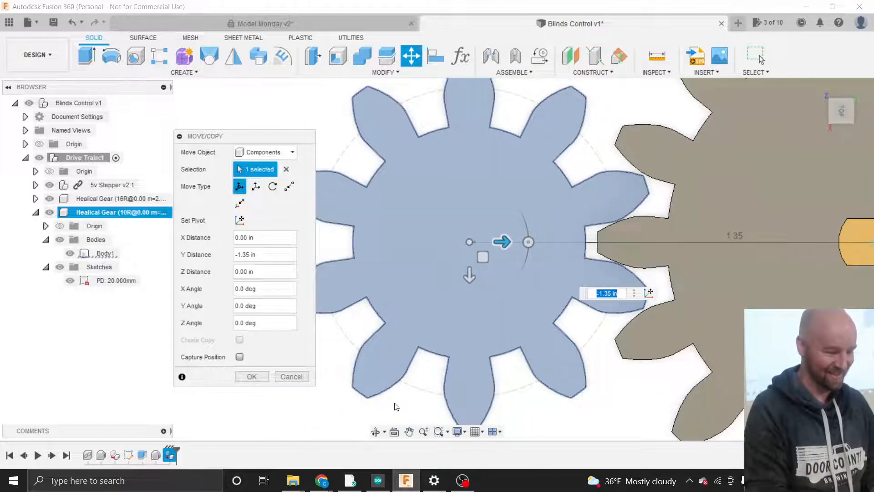
scroll(395, 407, "down", 1)
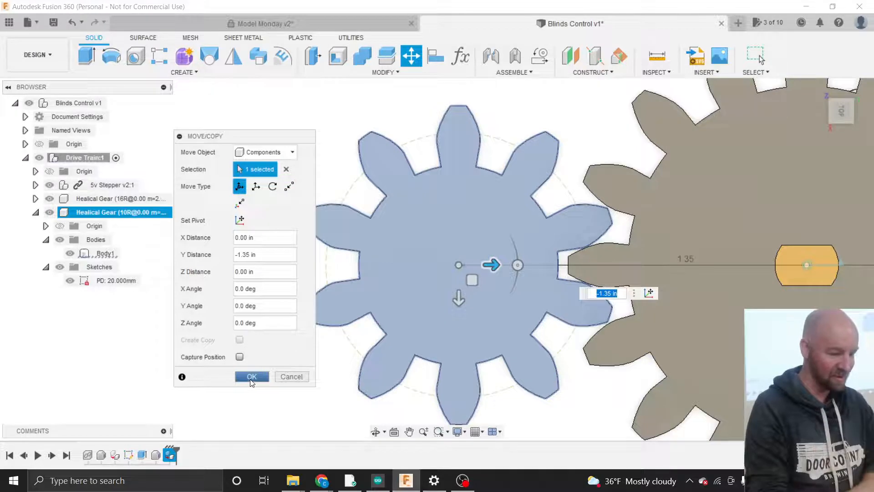
- From the Right view, raise the 10-tooth gear about 0.008 in along Z to match the 16-tooth gear, and apply the move
left_click(840, 129)
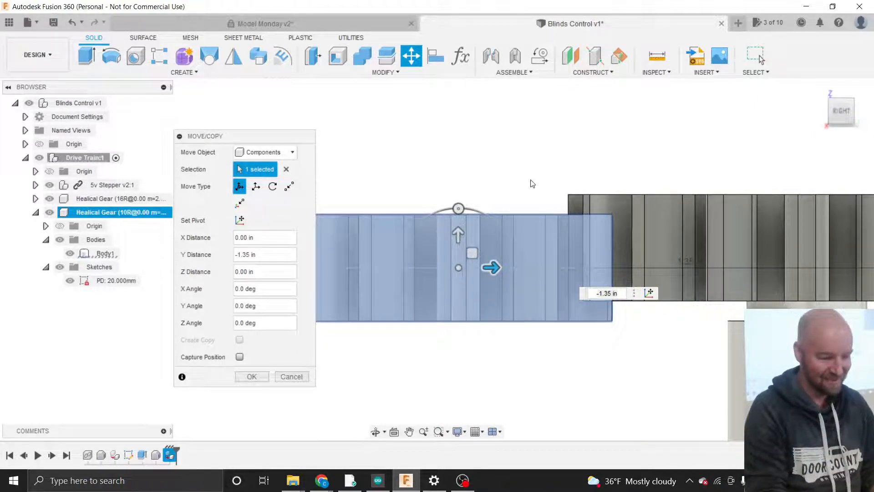
left_click_drag(457, 227, 458, 214)
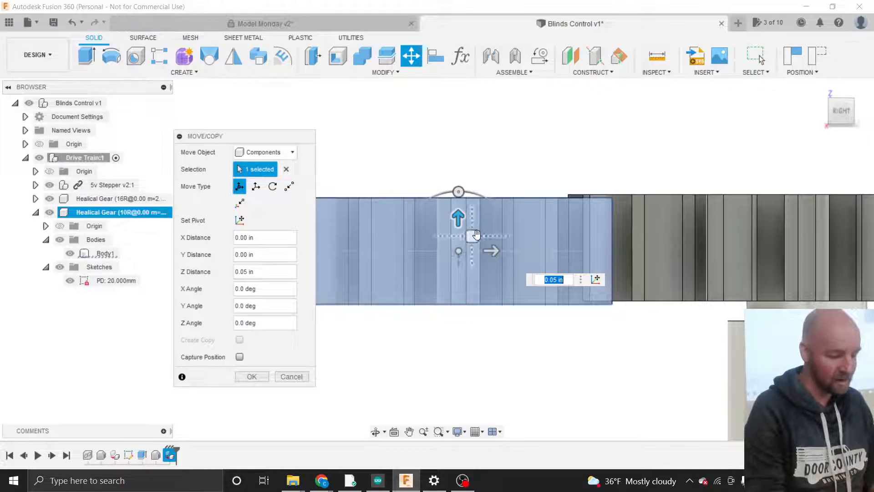
left_click_drag(476, 235, 476, 234)
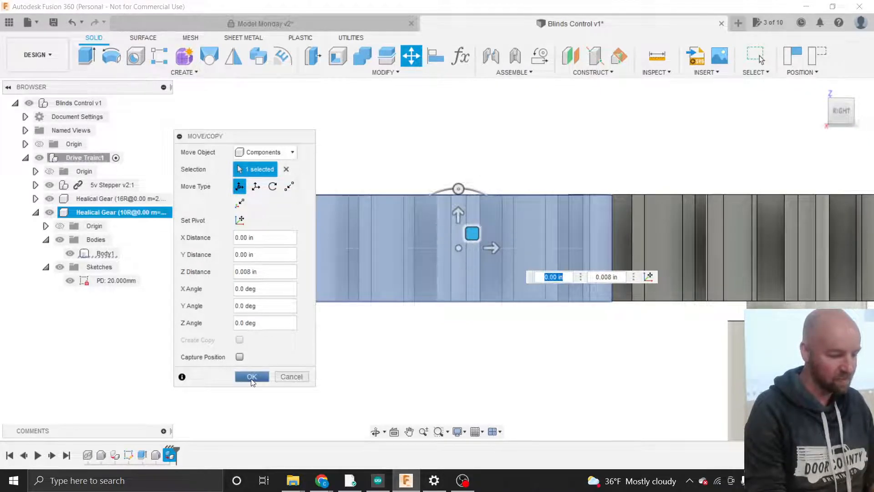
left_click(250, 376)
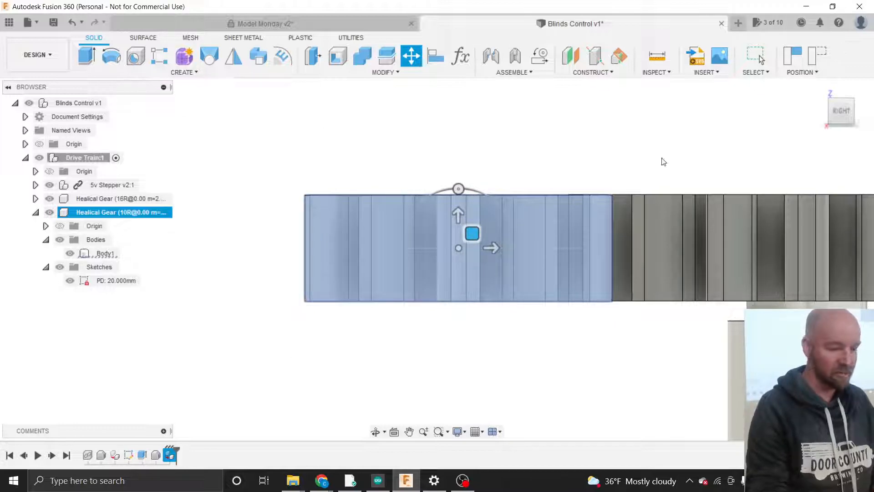
- Move the 10-tooth Healical Gear to the top level, outside Drive Train:1, and capture the gears' positions
left_click(832, 109)
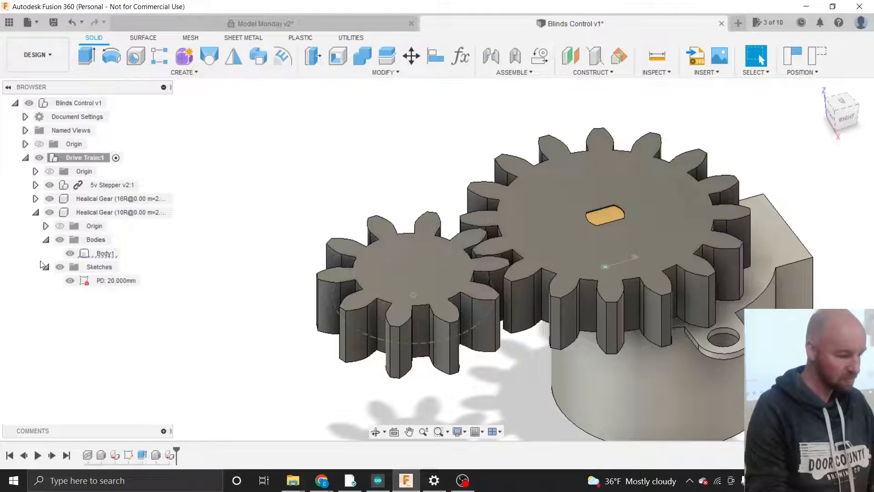
left_click(36, 212)
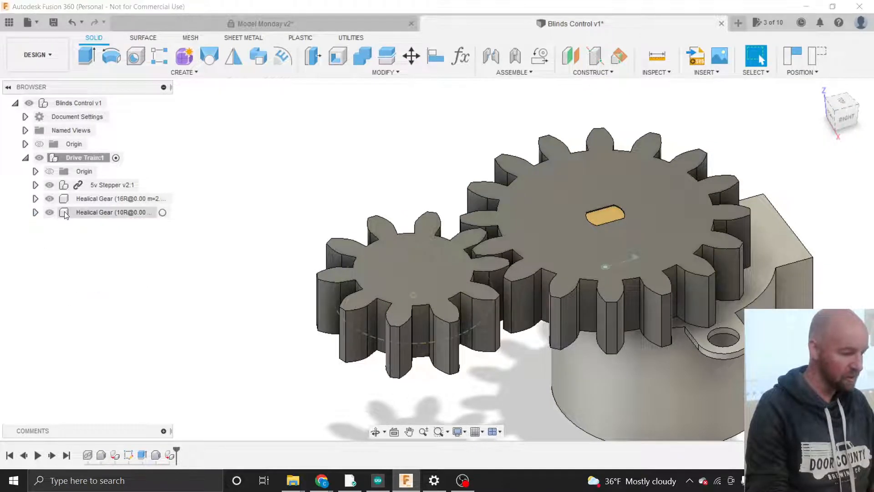
left_click_drag(64, 211, 66, 104)
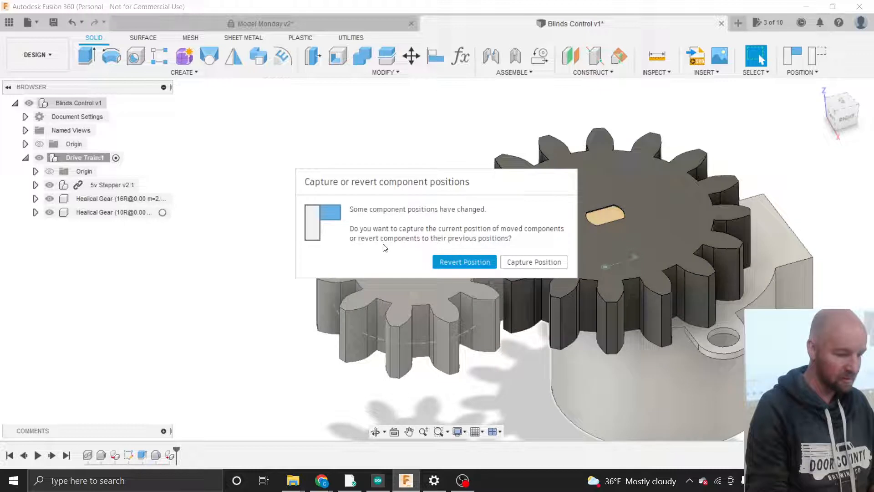
left_click(516, 261)
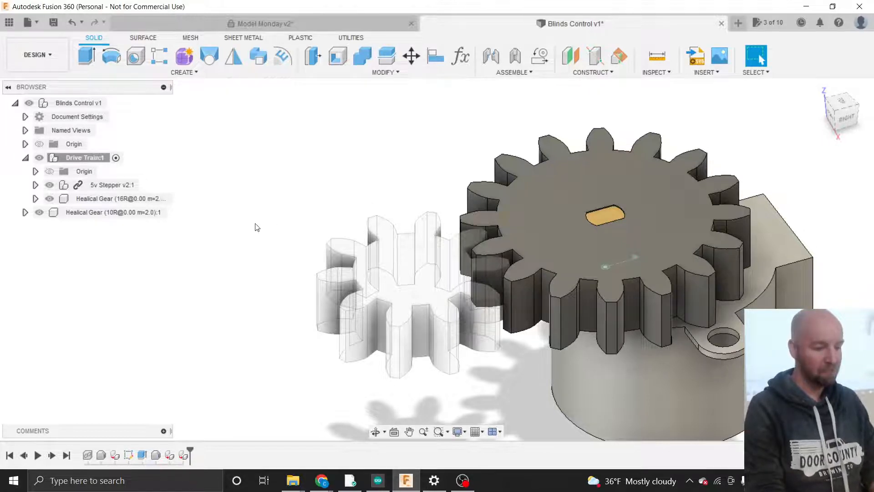
scroll(279, 261, "down", 1)
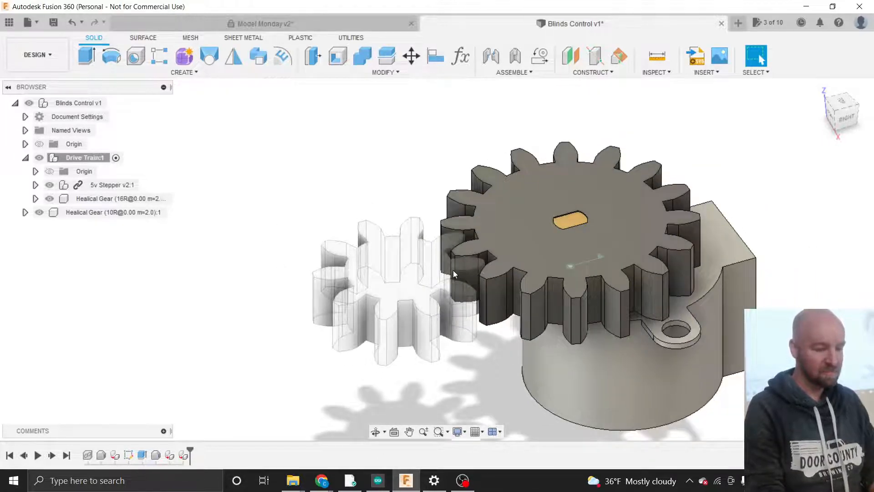
scroll(452, 270, "up", 3)
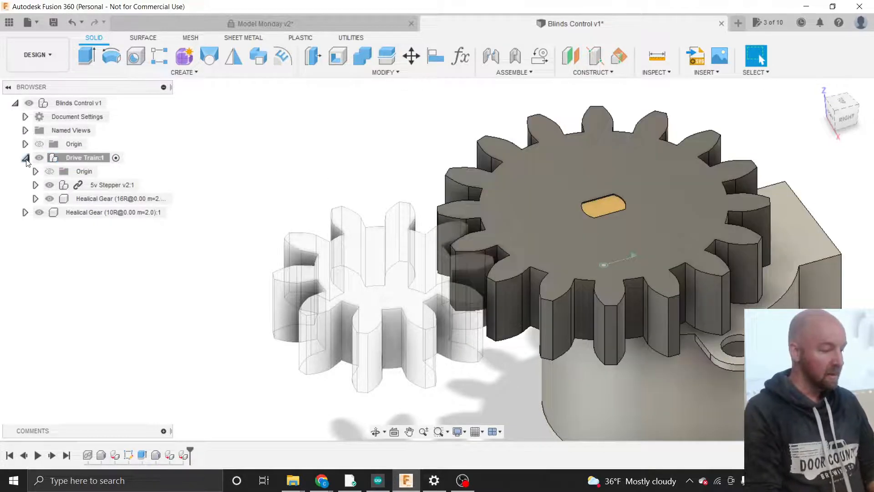
- Put the Healical Gear (10R) component inside Drive Train:1 with the 16-tooth gear and 5v Stepper
left_click(25, 158)
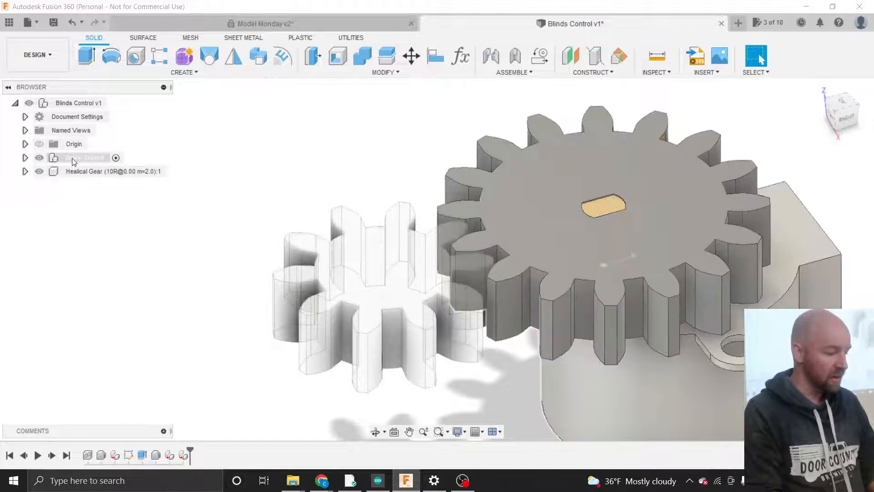
left_click(81, 160)
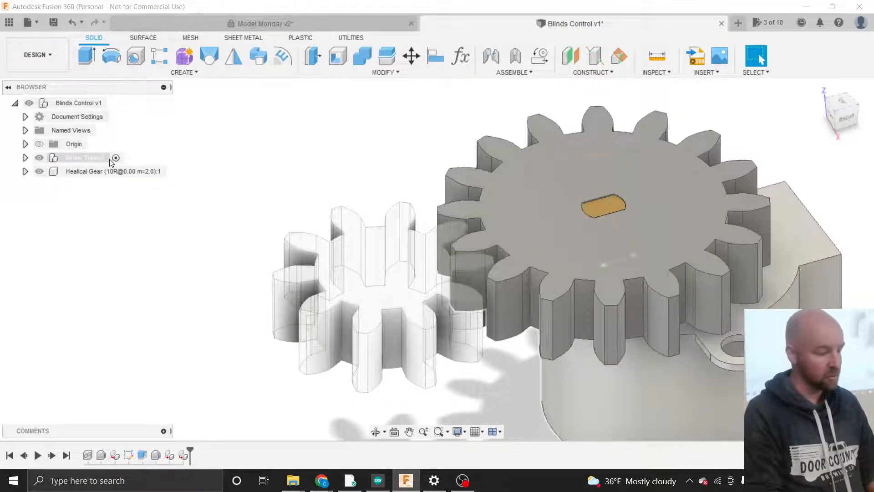
left_click(112, 163)
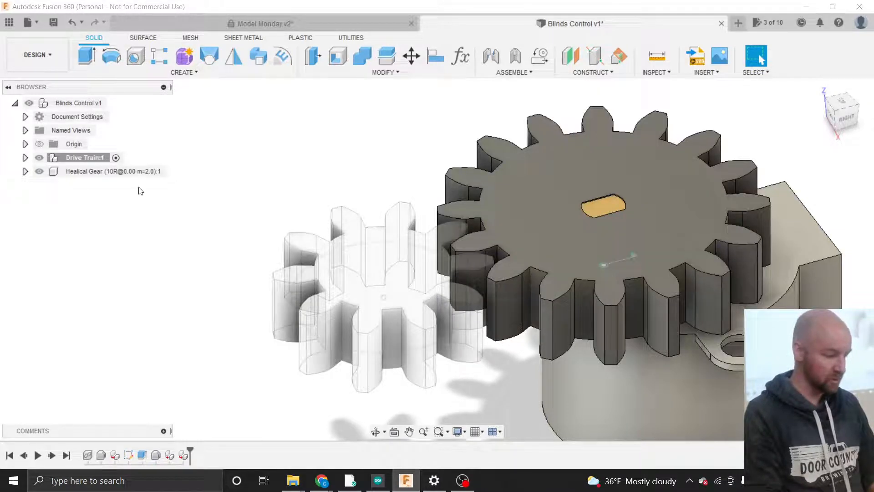
left_click(78, 173)
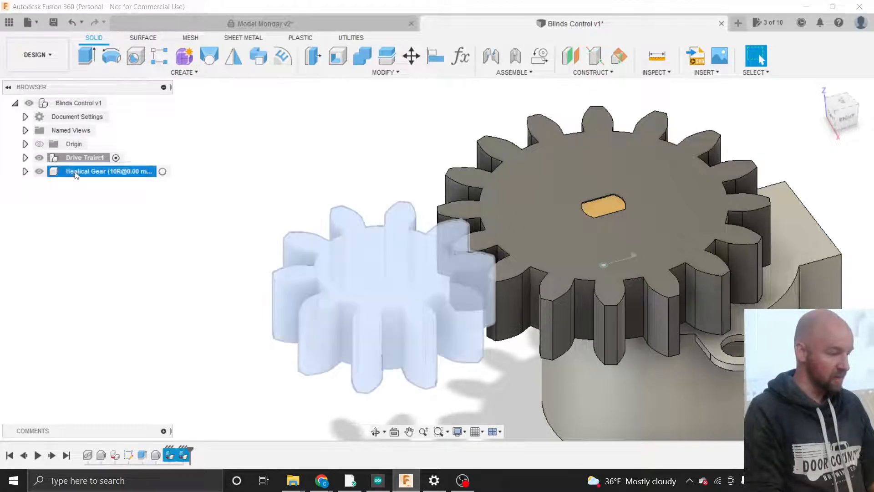
left_click(25, 158)
left_click(25, 158)
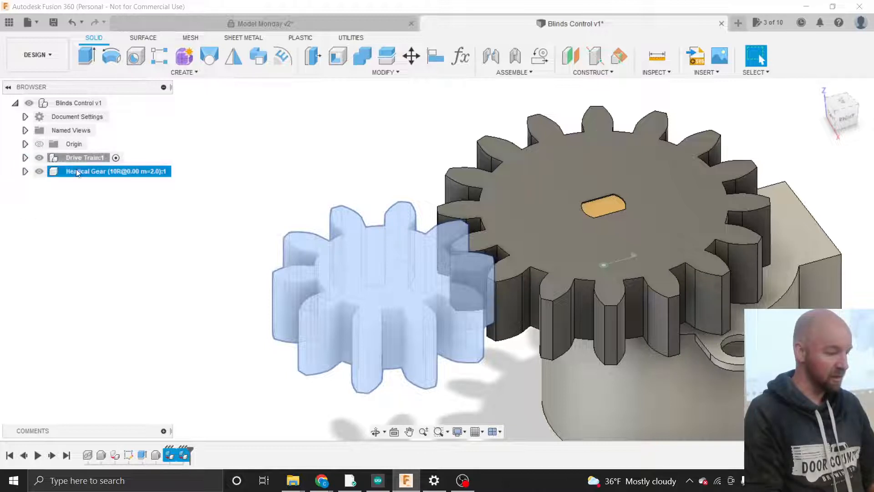
left_click_drag(57, 169, 52, 160)
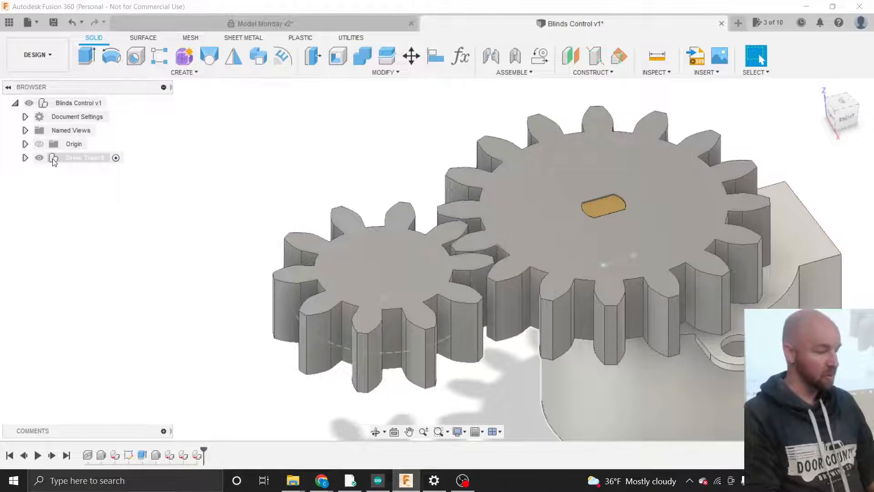
left_click(25, 157)
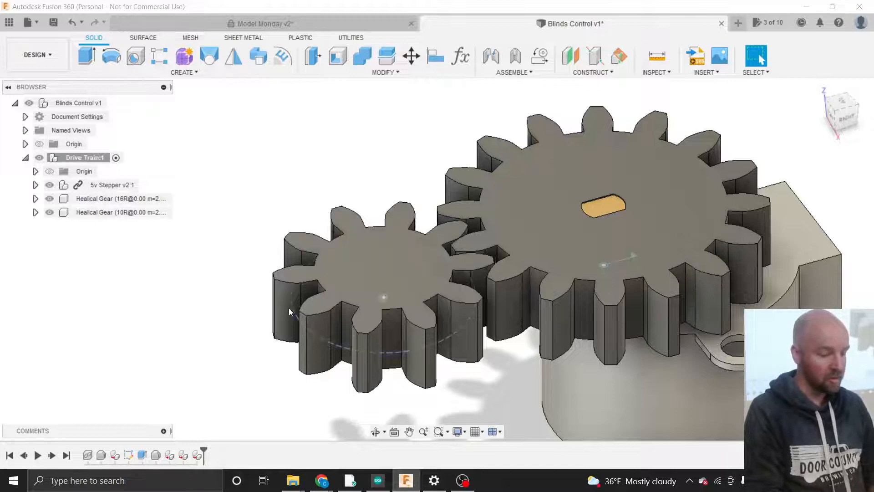
scroll(271, 324, "down", 3)
scroll(271, 323, "down", 3)
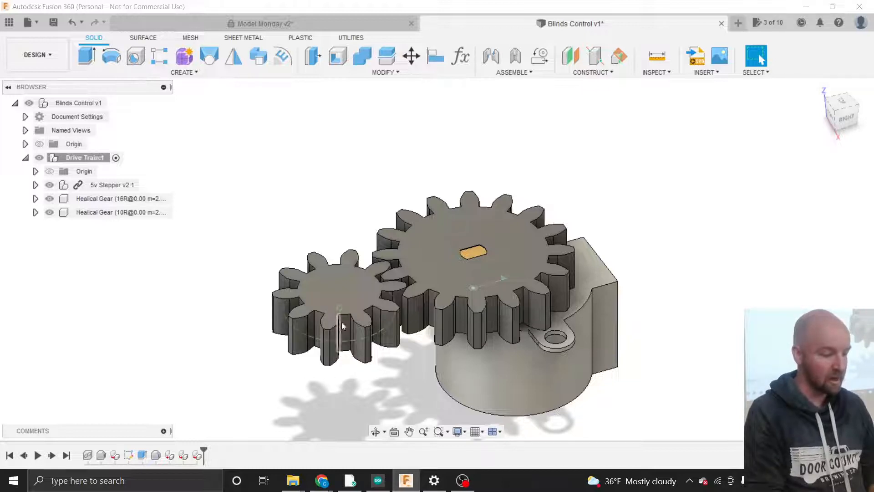
- Activate the Healical Gear (10R) component, leaving the rest of the assembly transparent
left_click(332, 285)
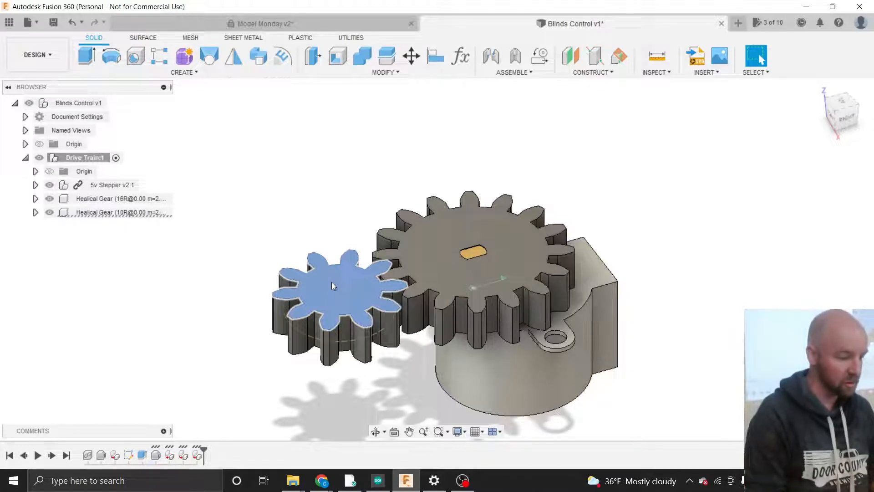
left_click(333, 286)
left_click(246, 227)
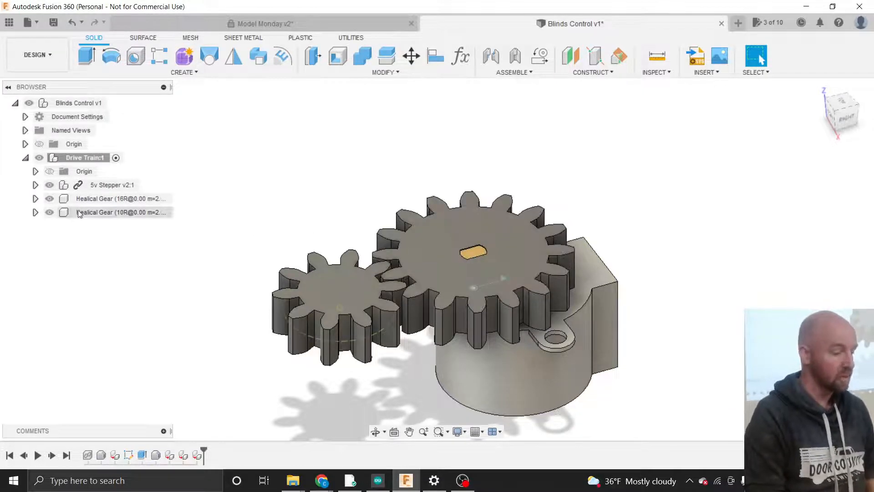
left_click(160, 212)
left_click(162, 213)
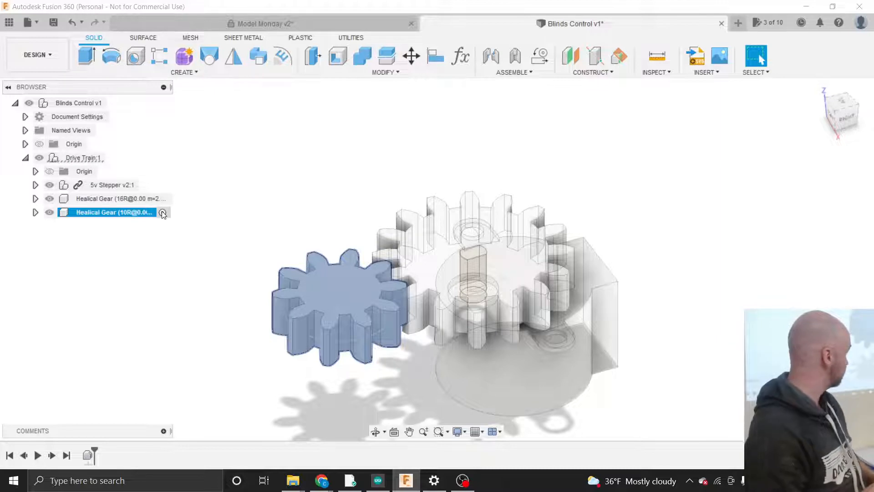
- Start a new sketch, Sketch2, on the 10-tooth gear's top face
left_click(35, 213)
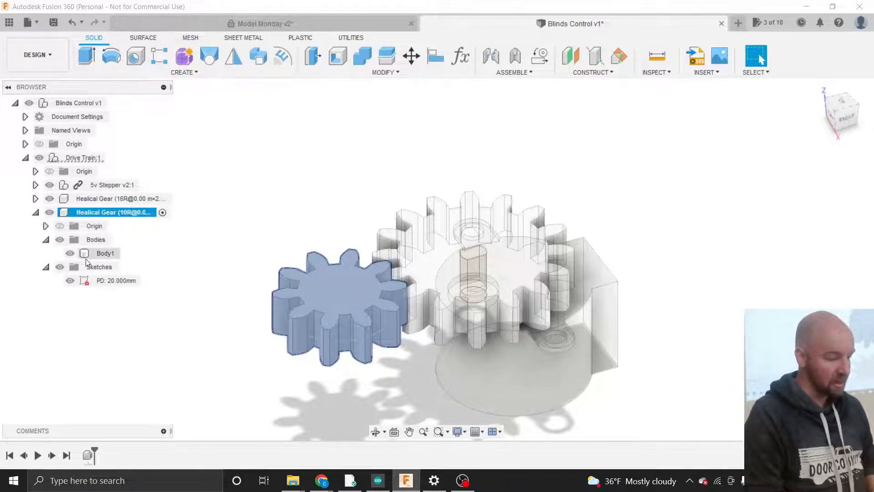
left_click(191, 74)
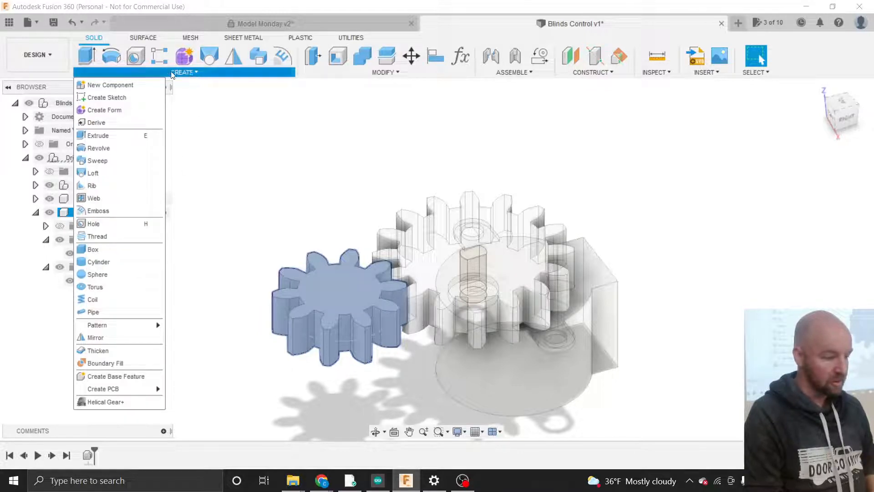
left_click(118, 98)
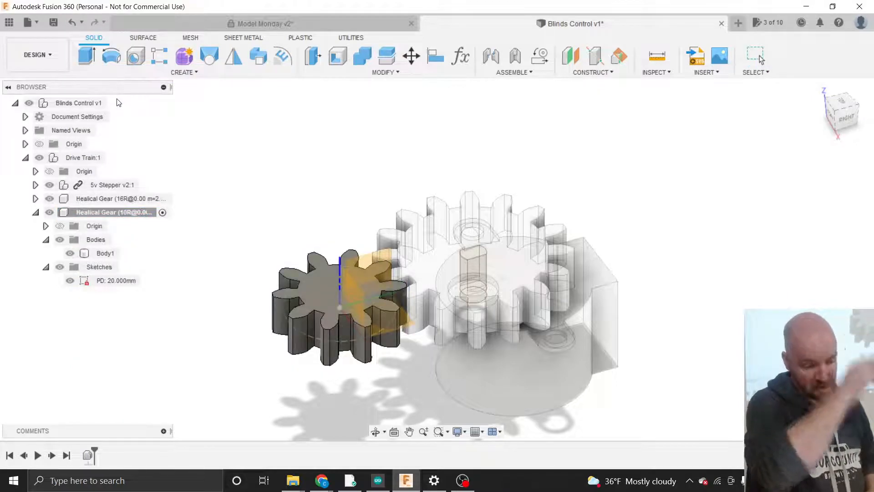
left_click(314, 288)
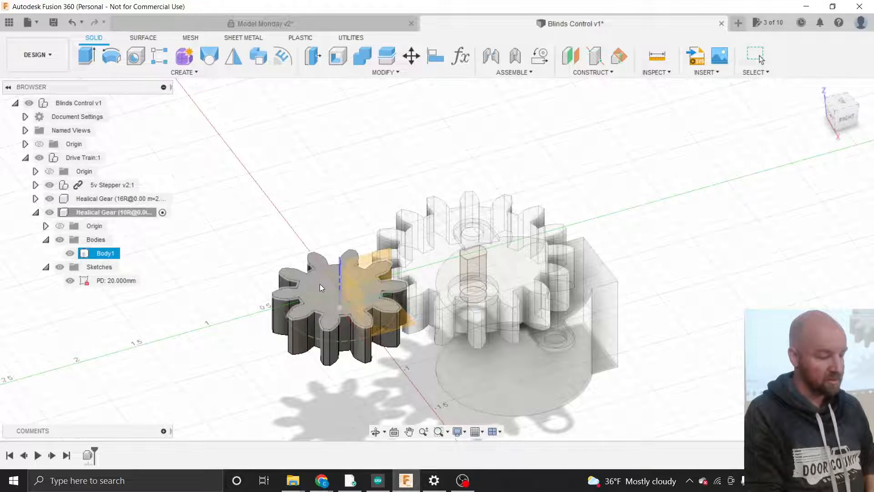
left_click(320, 284)
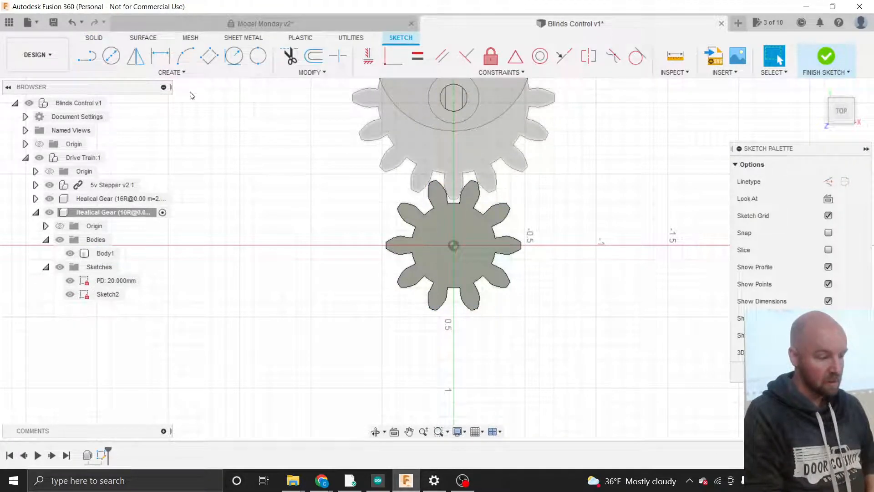
- Choose the Circumscribed Polygon sketch tool
left_click(176, 73)
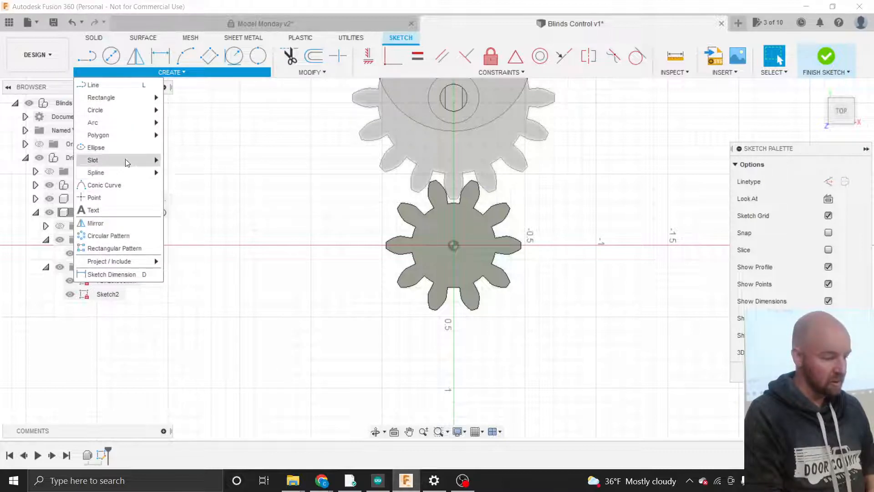
mouse_move(127, 101)
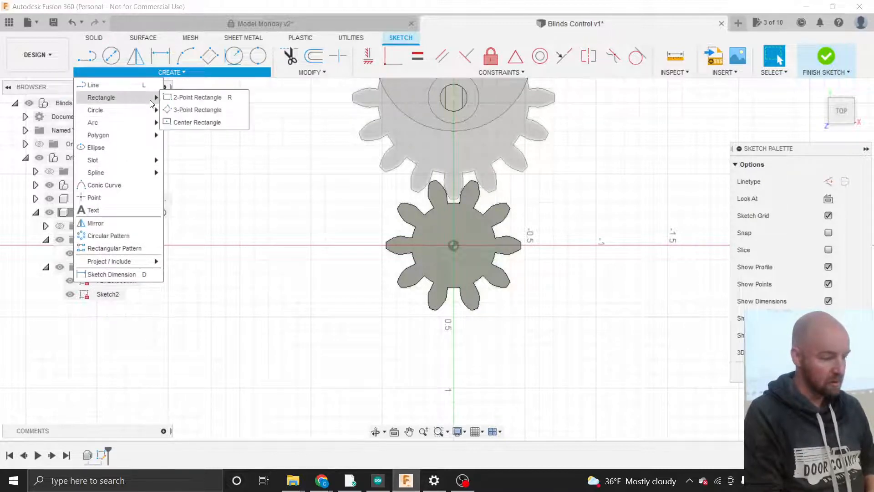
mouse_move(151, 139)
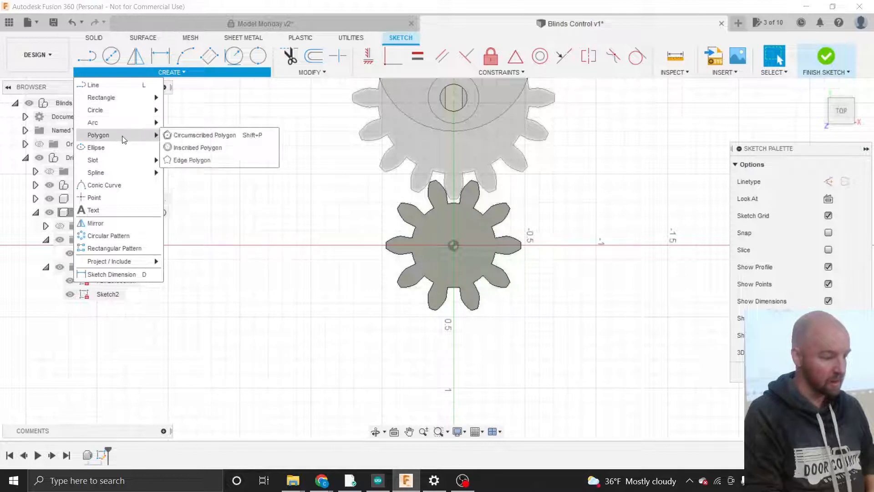
left_click(193, 136)
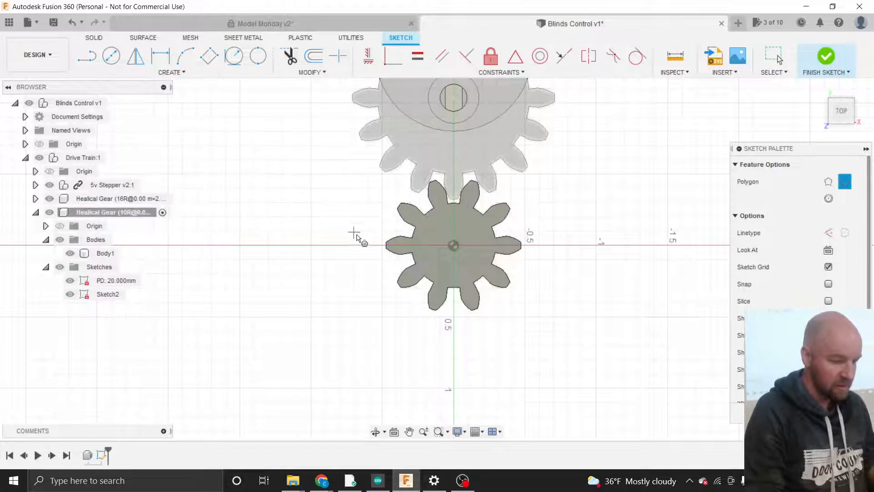
- Draw a six-sided polygon of size .32/2 centred on the gear, then finish the sketch
left_click(455, 247)
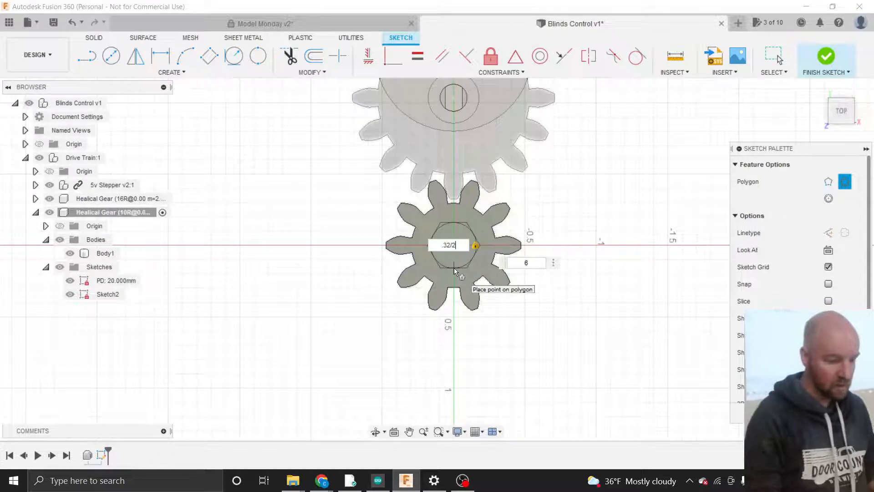
key("Return")
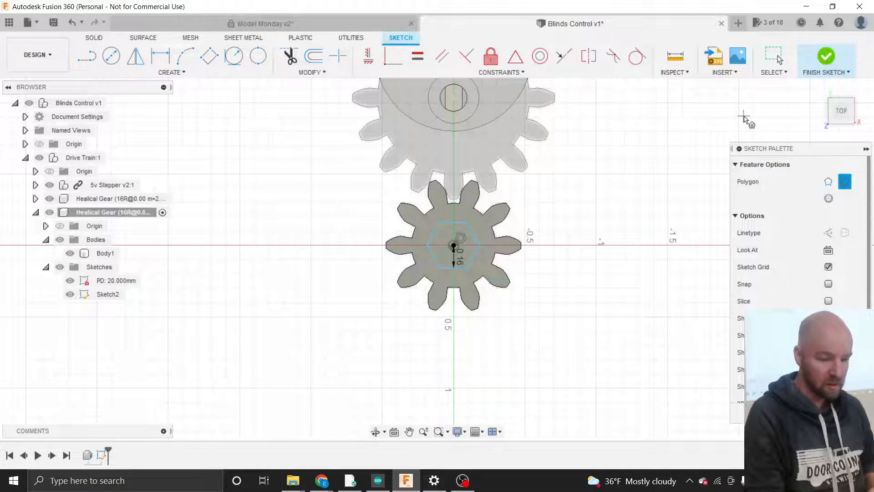
left_click(823, 60)
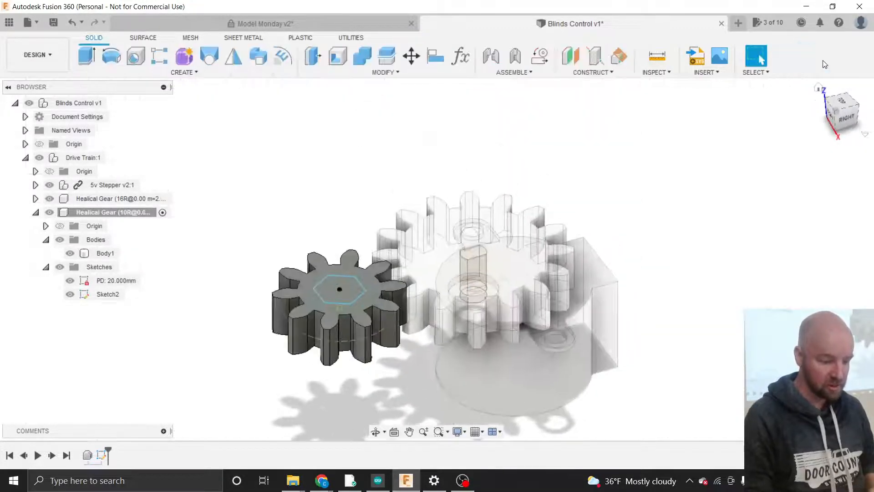
- Rename the 10-tooth gear's Sketch2 to 'Control Shaft'
left_click(105, 296)
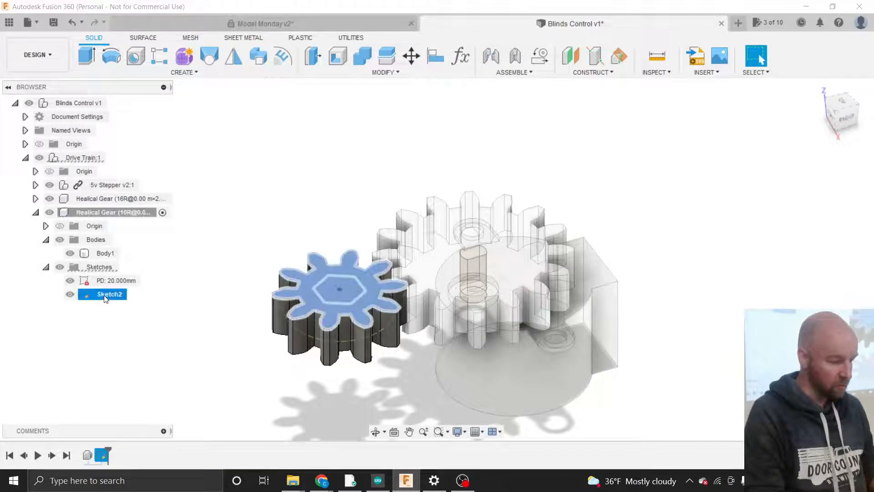
double_click(106, 297)
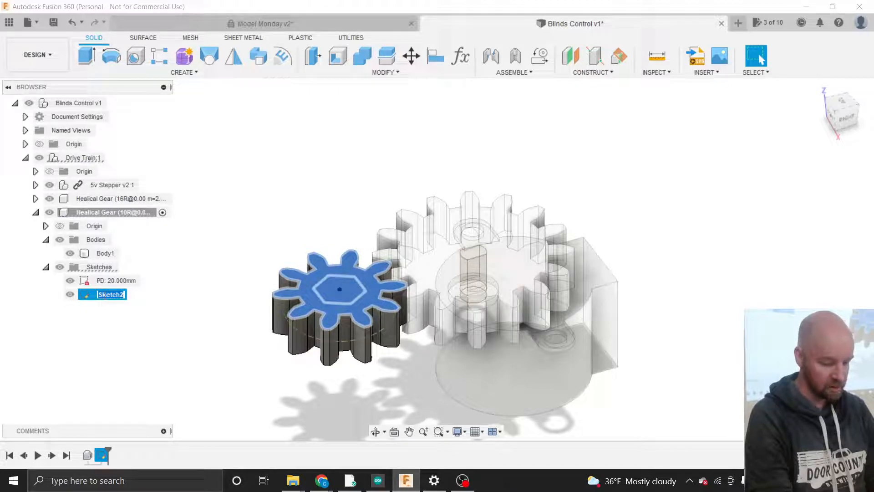
type("Con")
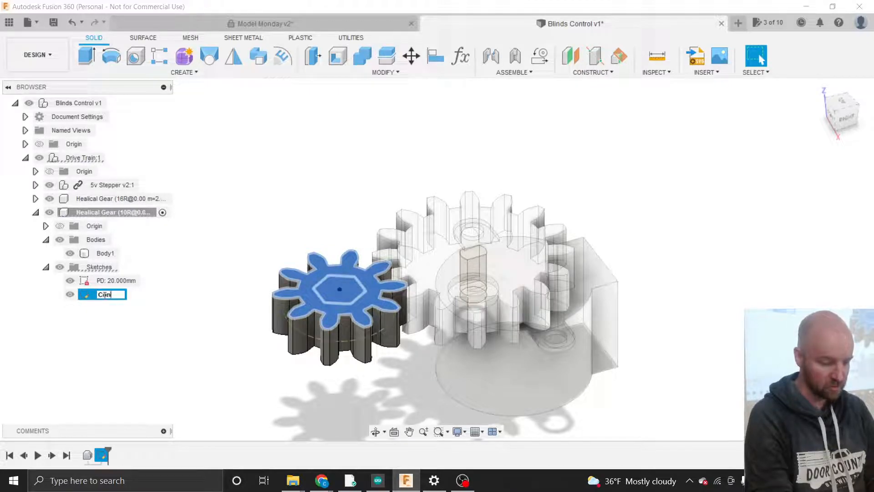
type("t")
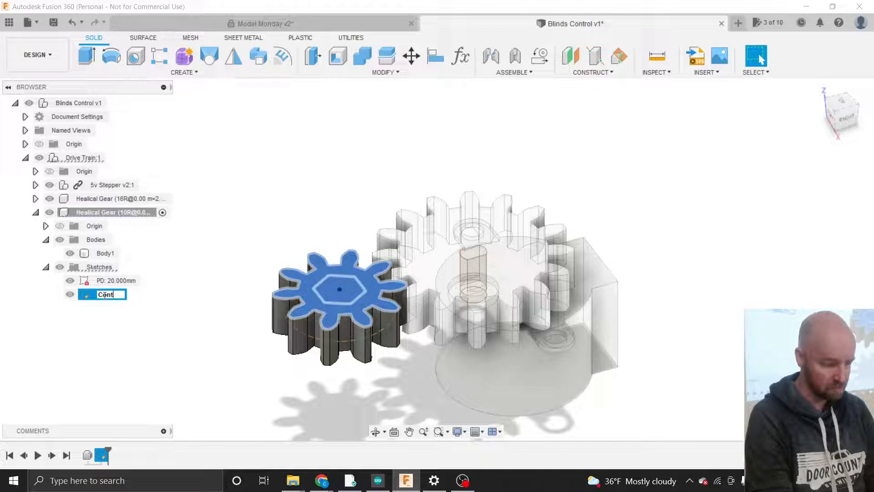
type("rol Shaft")
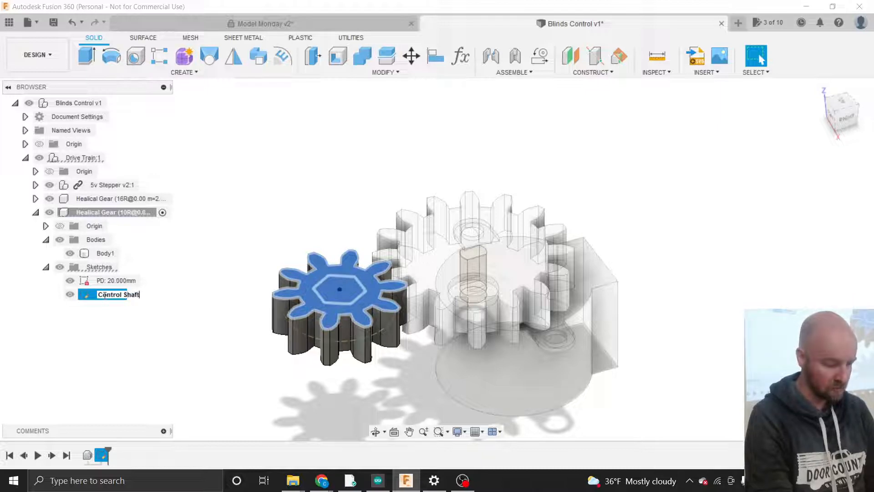
key("Return")
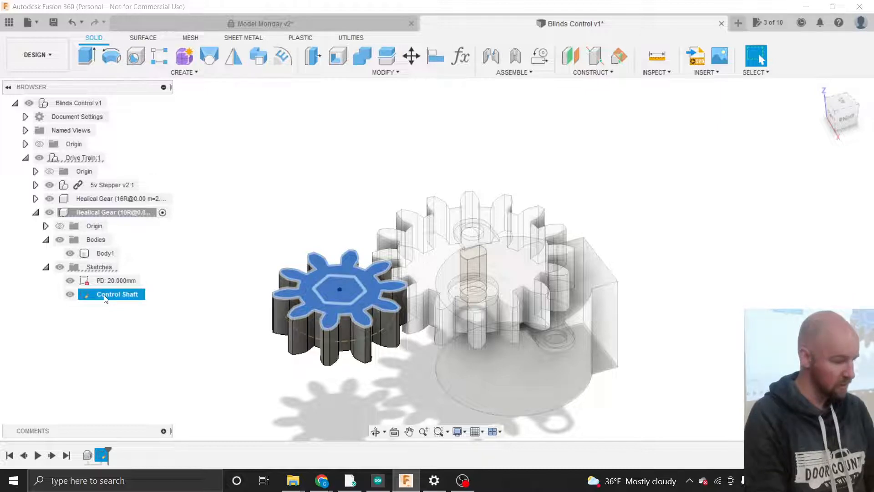
left_click(178, 284)
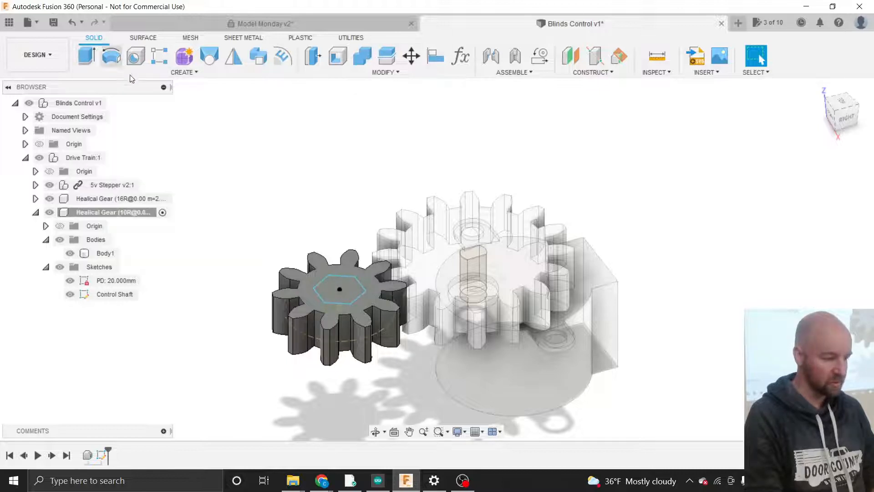
- Extrude-cut the Control Shaft hexagon 0.40 in deep into the 10-tooth gear's Body1
left_click(156, 75)
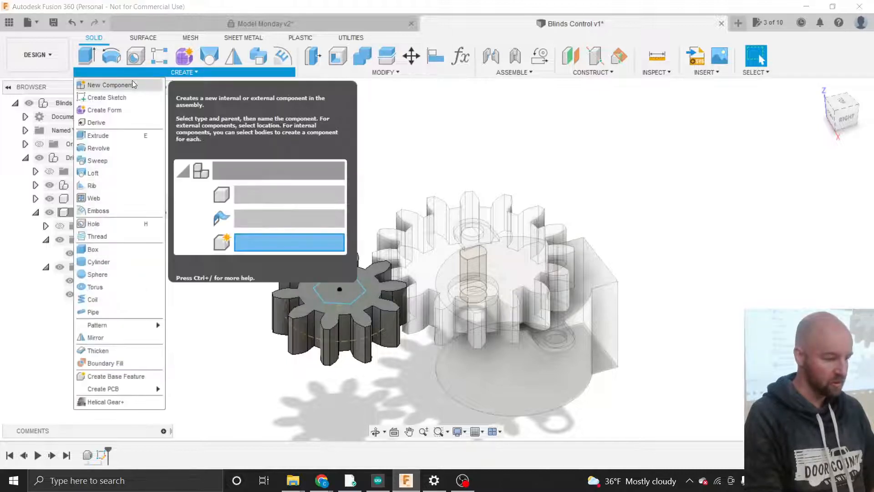
left_click(106, 134)
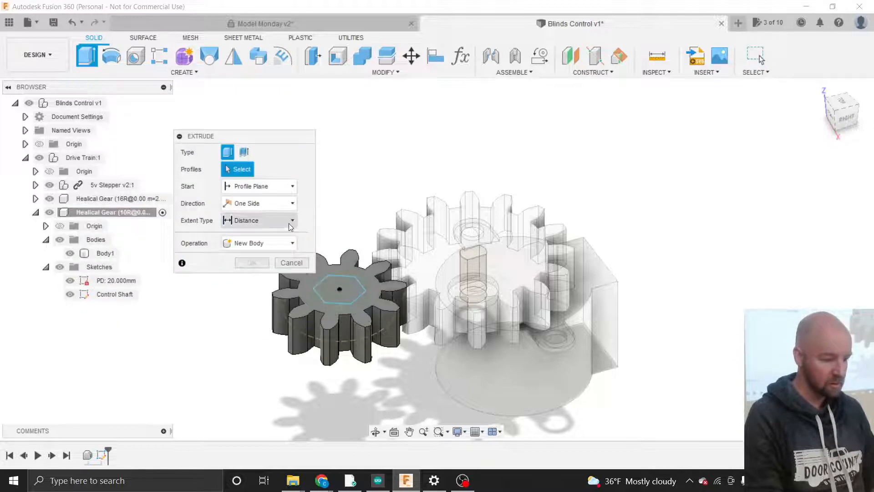
left_click(331, 284)
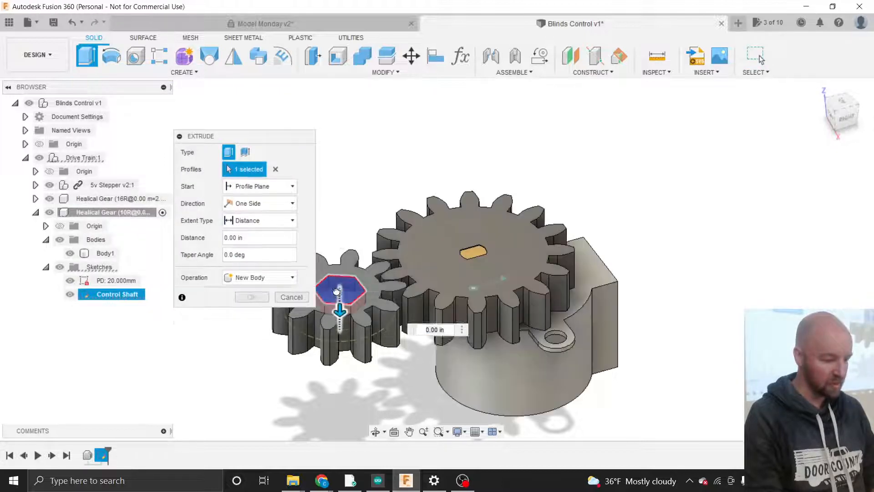
left_click_drag(336, 290, 338, 343)
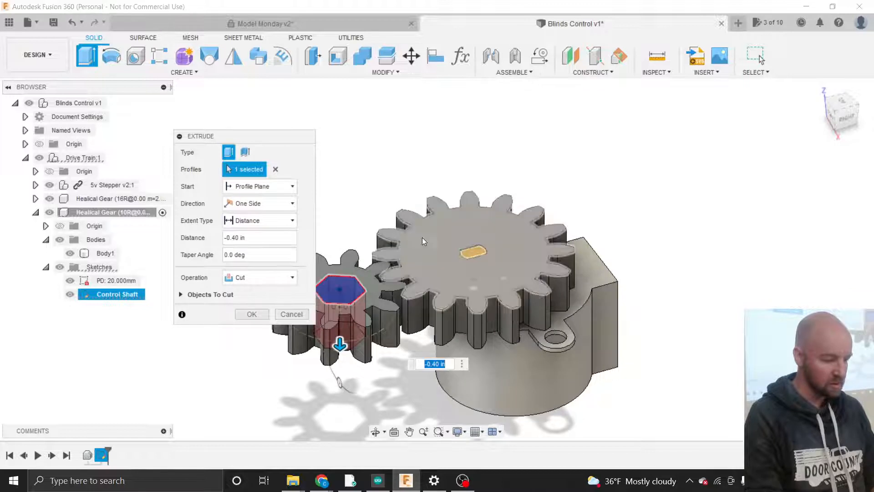
left_click(182, 295)
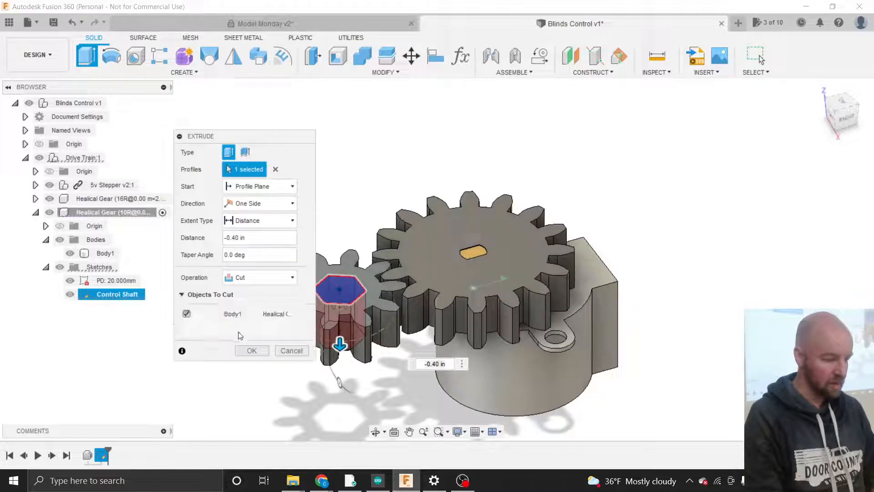
left_click(246, 352)
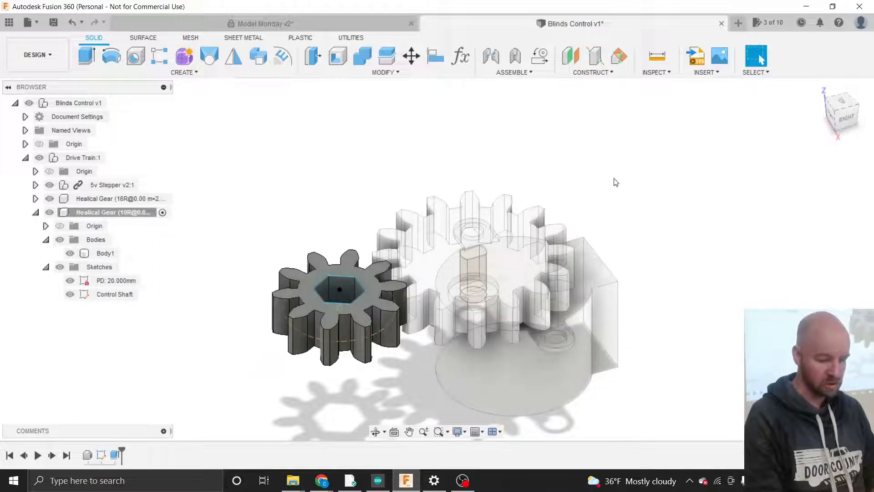
- Hide the 10-tooth gear's Sketches folder and make Drive Train:1 the active component
mouse_move(839, 119)
left_mouse_down()
mouse_move(815, 84)
mouse_move(840, 114)
left_mouse_up()
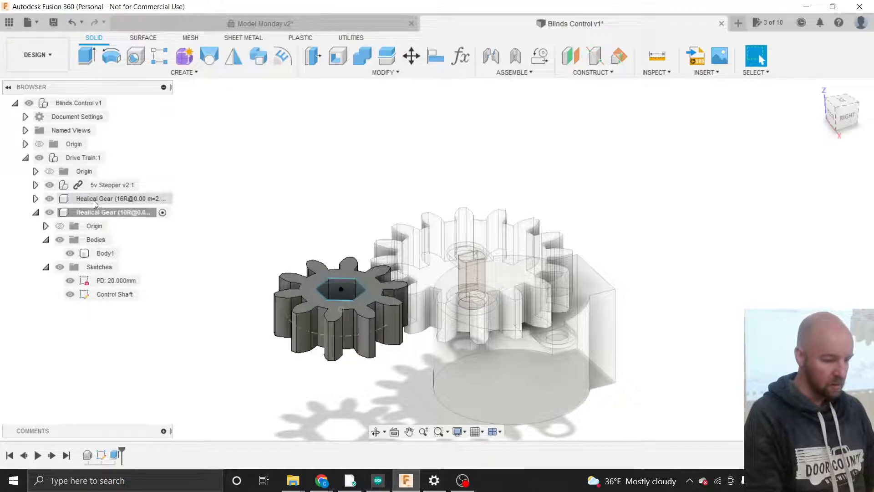
left_click(36, 213)
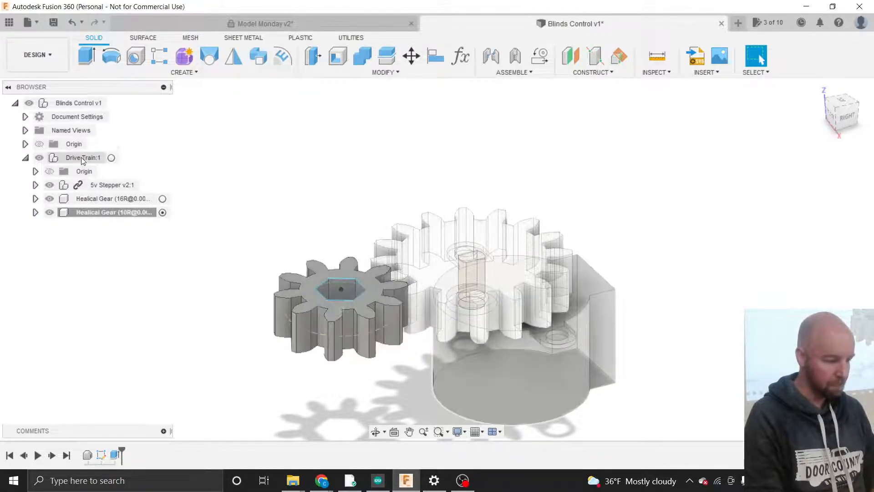
left_click(36, 212)
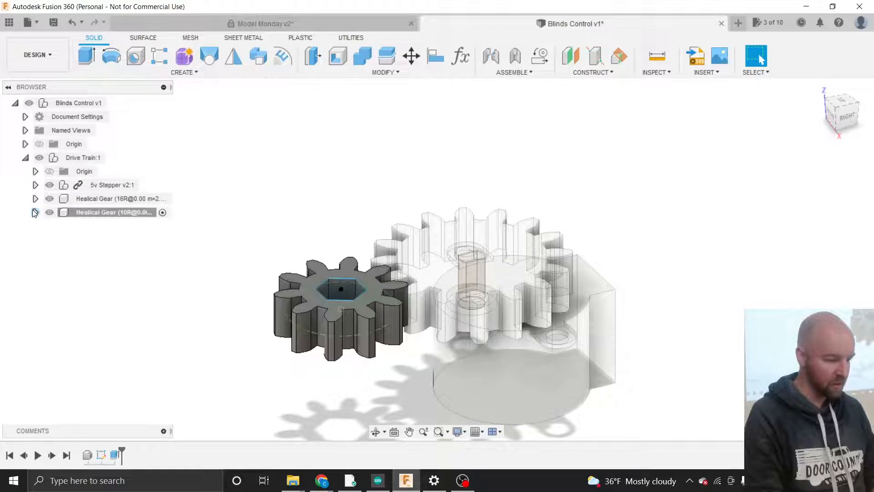
left_click(60, 268)
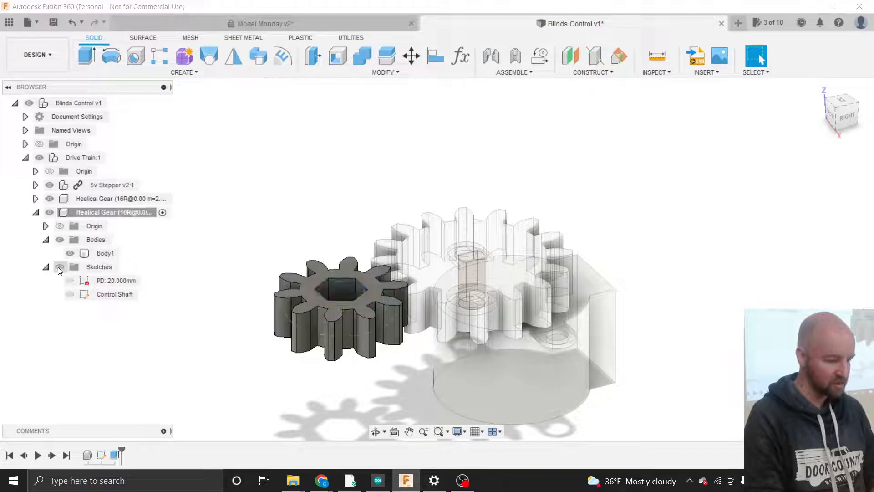
left_click(46, 267)
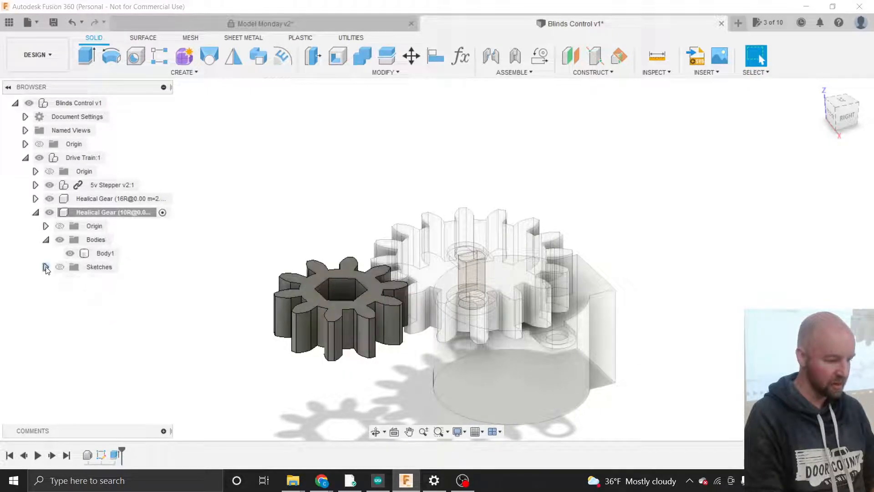
left_click(36, 212)
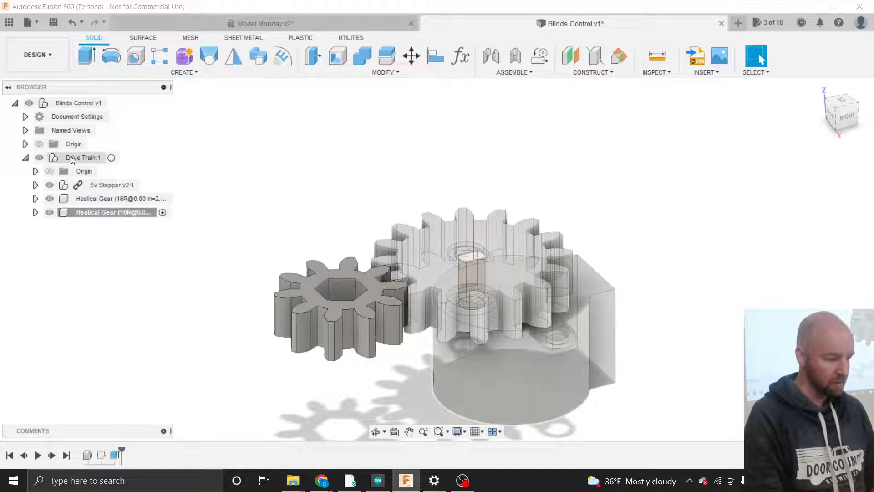
left_click(111, 158)
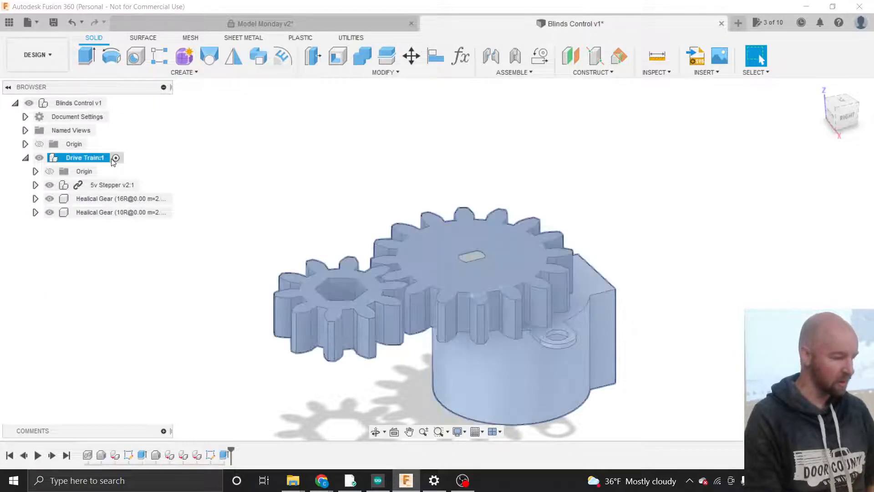
- Inspect a tooth edge on the 16-tooth gear, then bring up the ASSEMBLE command list
left_click(203, 159)
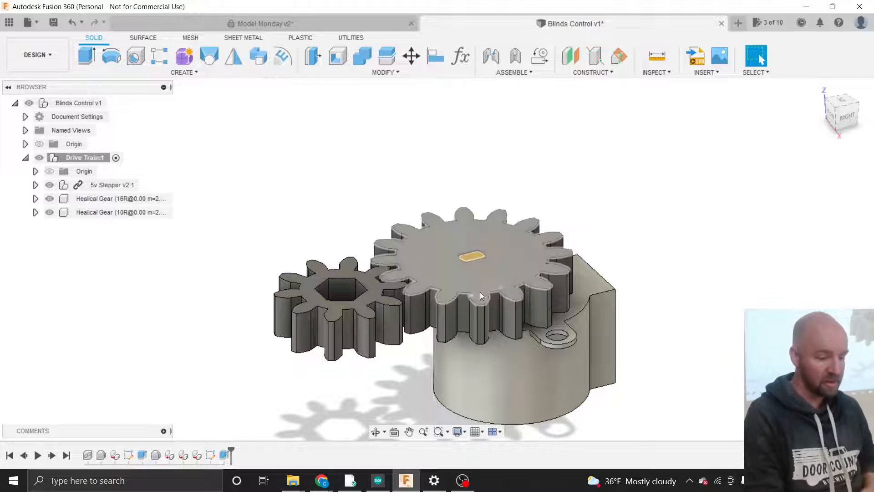
left_click(499, 288)
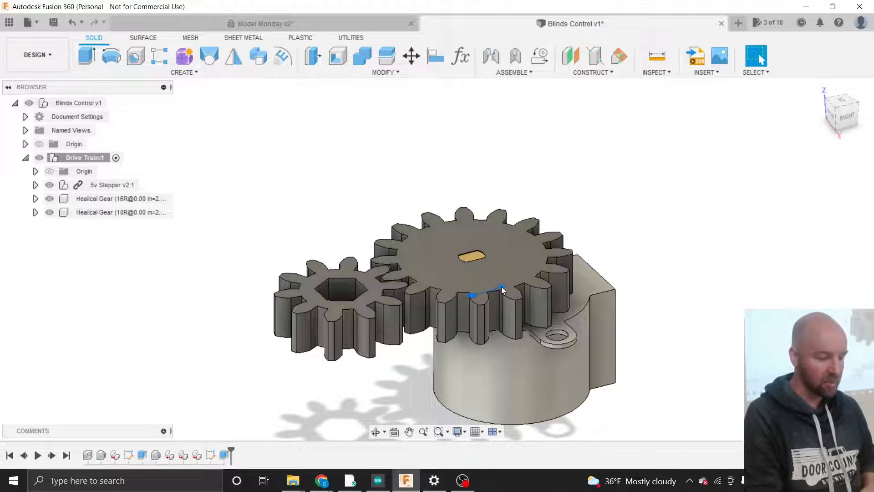
left_click(702, 310)
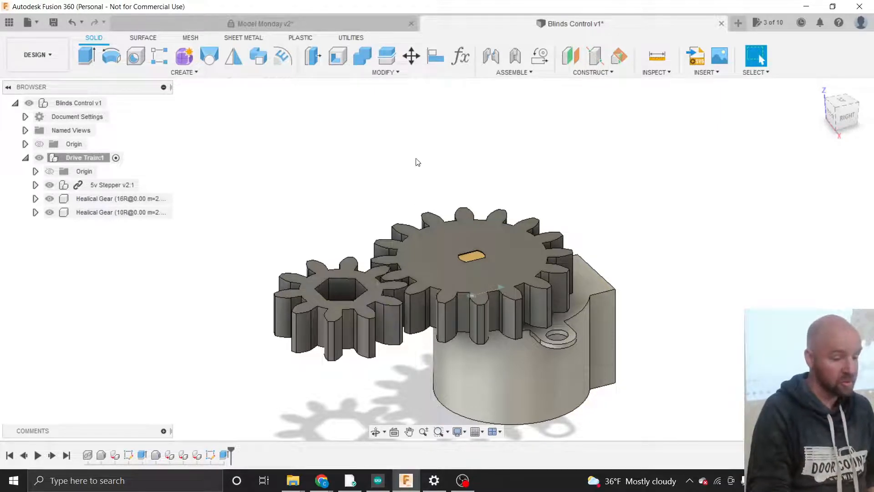
left_click(514, 72)
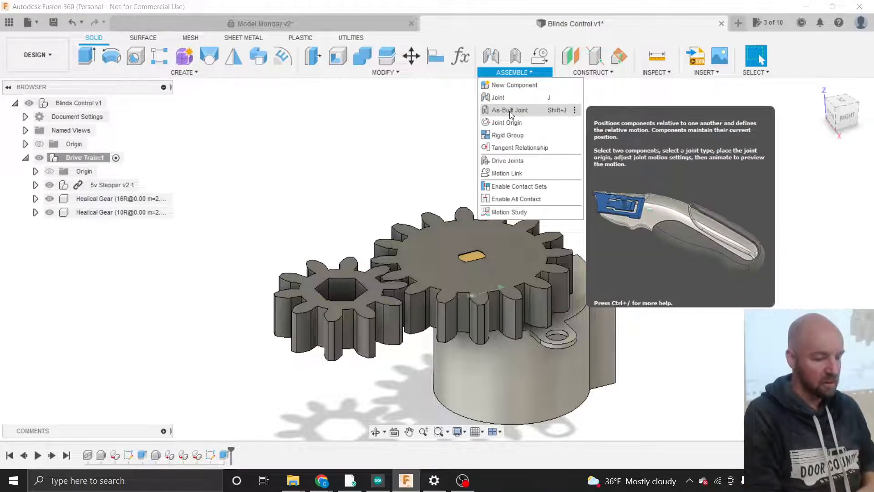
- Create an as-built revolute joint from the 16-tooth gear to the 5v Stepper at the shaft slot
left_click(511, 112)
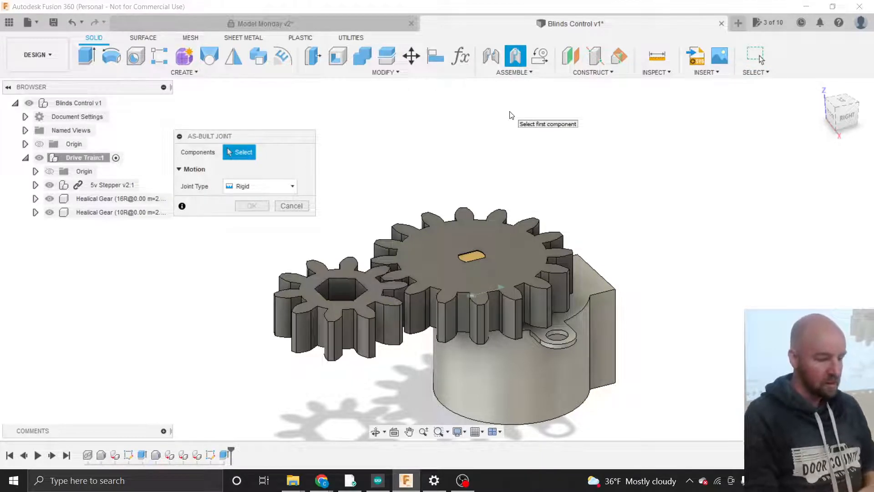
left_click_drag(244, 137, 288, 122)
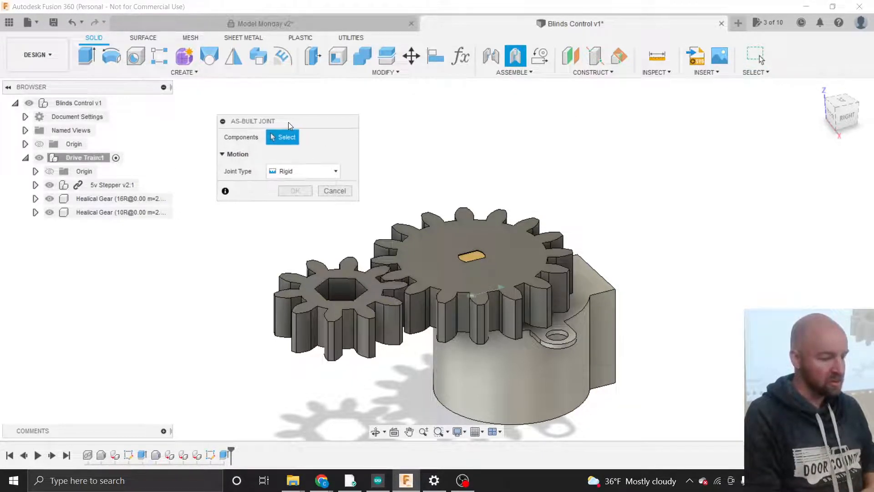
left_click(292, 170)
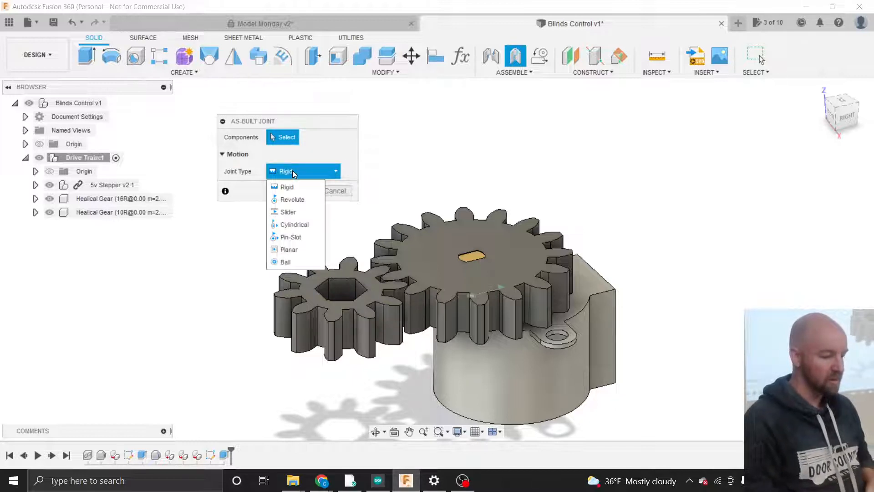
left_click(288, 199)
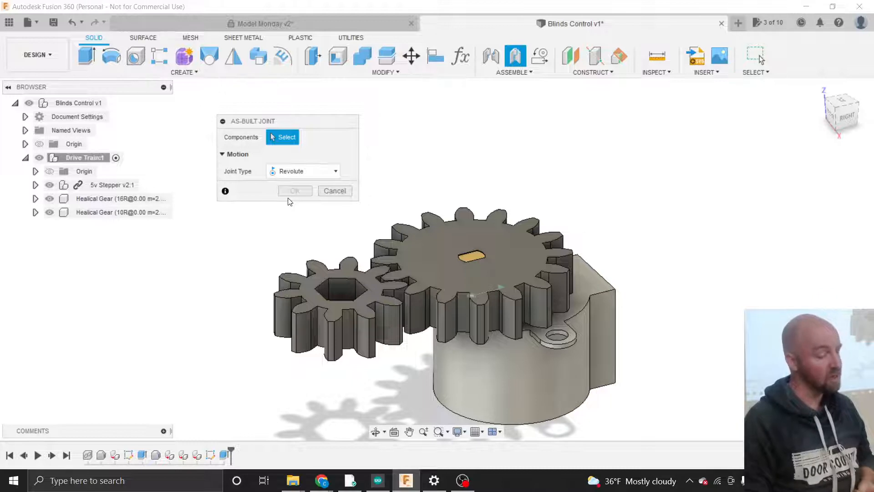
left_click(488, 235)
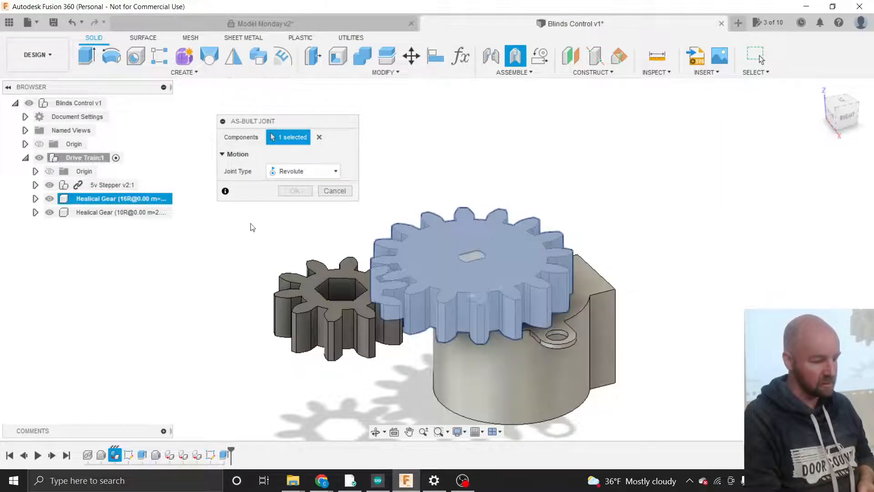
left_click(109, 185)
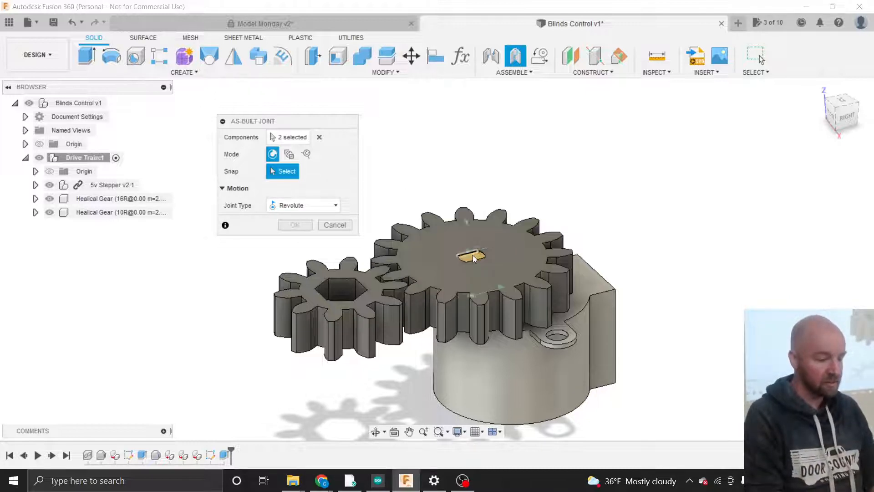
scroll(473, 256, "up", 5)
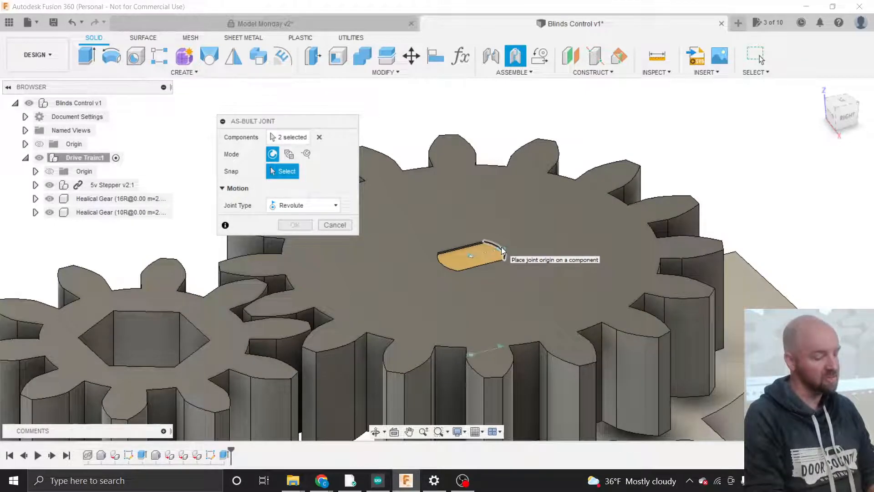
left_click(501, 247)
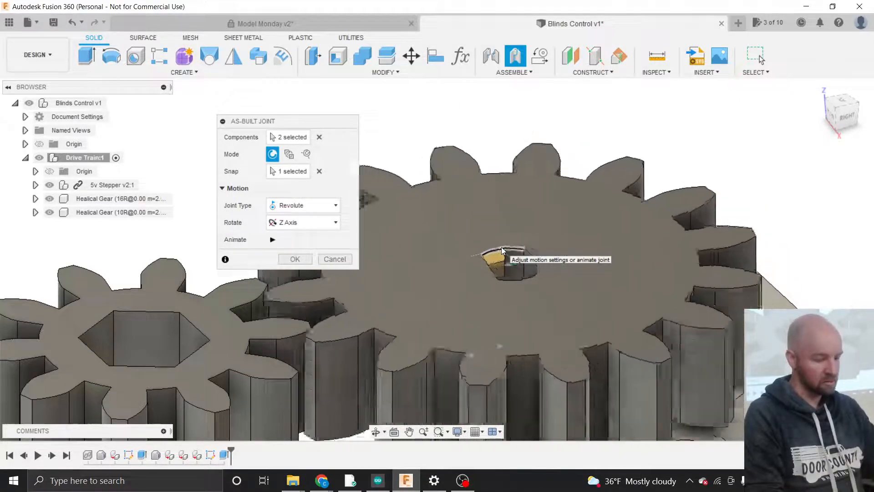
key("Return")
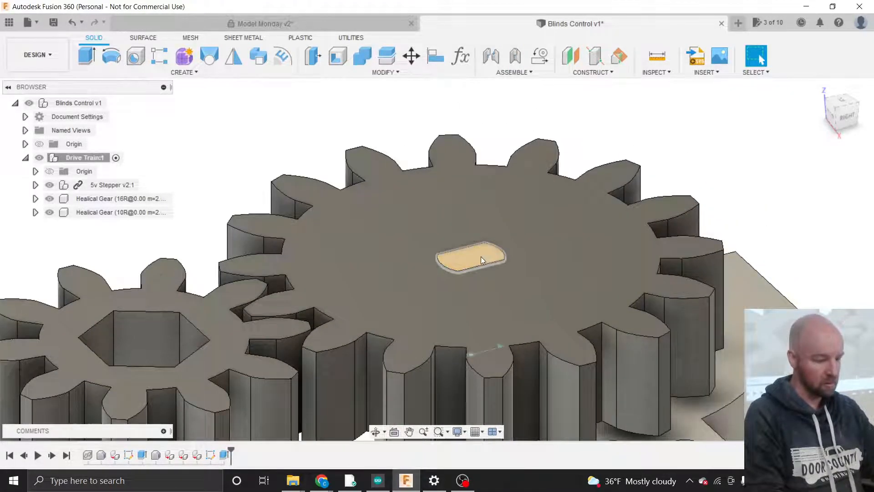
- Set up a second as-built revolute joint from the 16-tooth gear to the stepper, snapped to the slot face
left_click(515, 55)
left_click(531, 217)
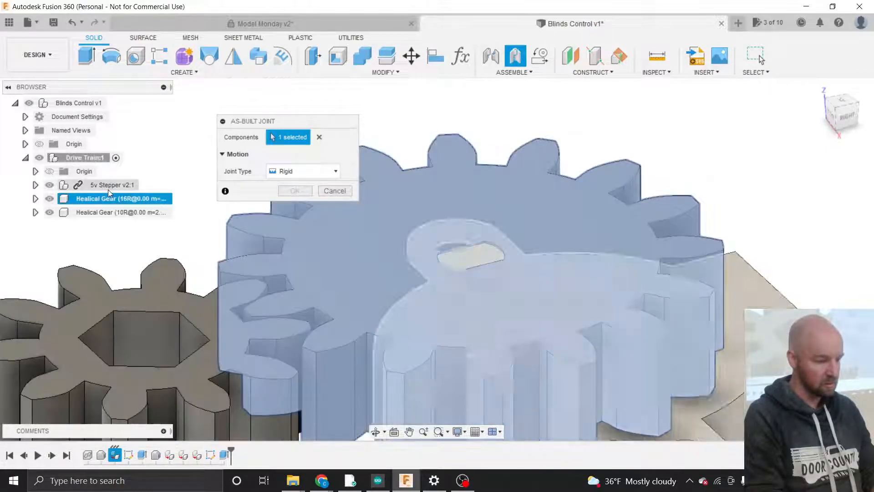
left_click(107, 186)
left_click(304, 171)
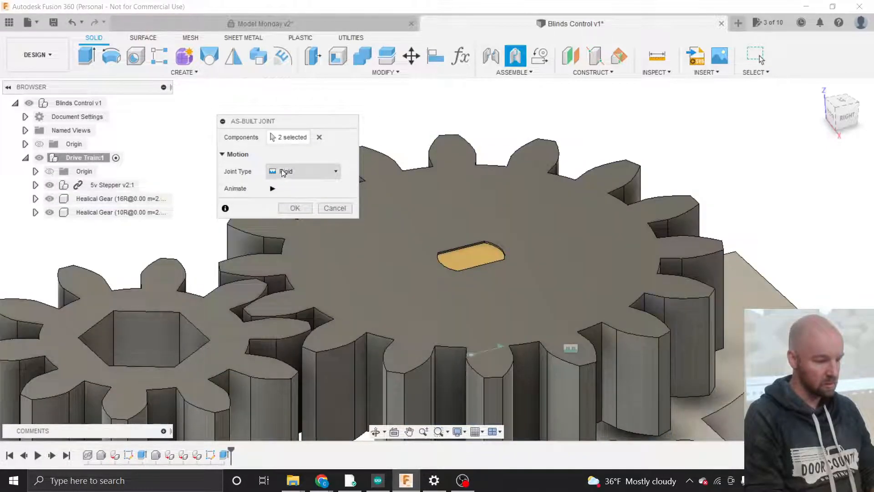
left_click(290, 199)
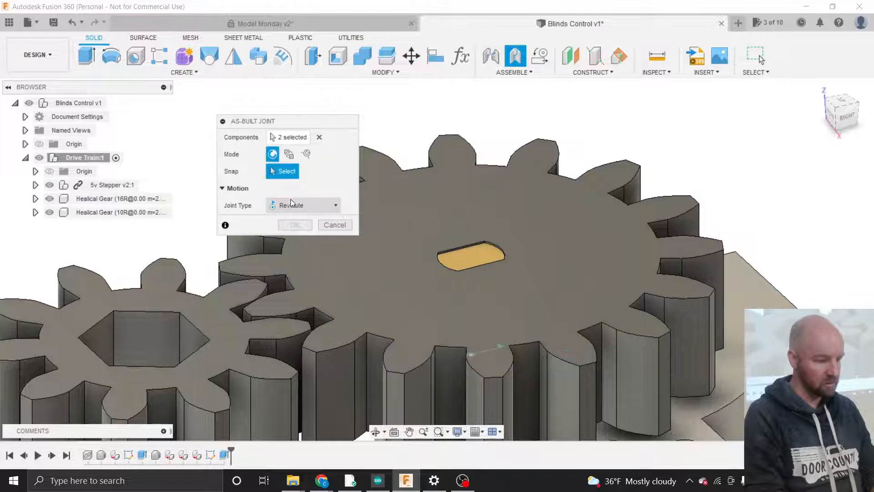
left_click(472, 256)
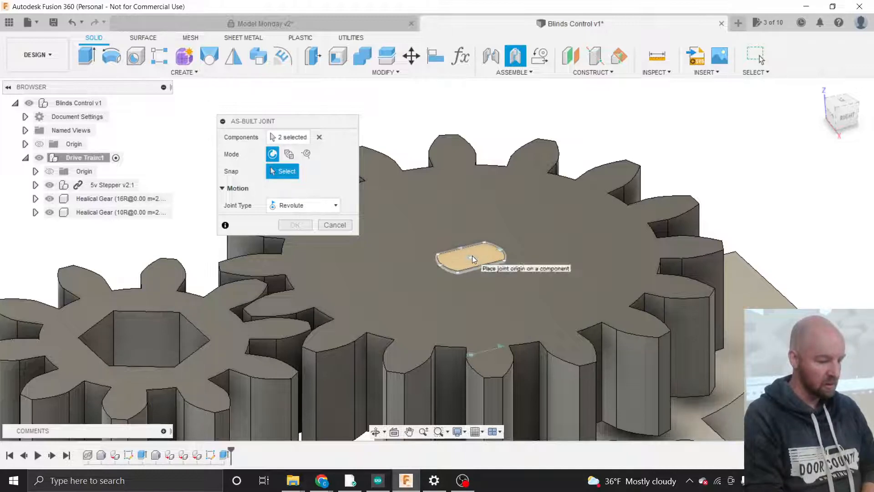
scroll(472, 255, "down", 5)
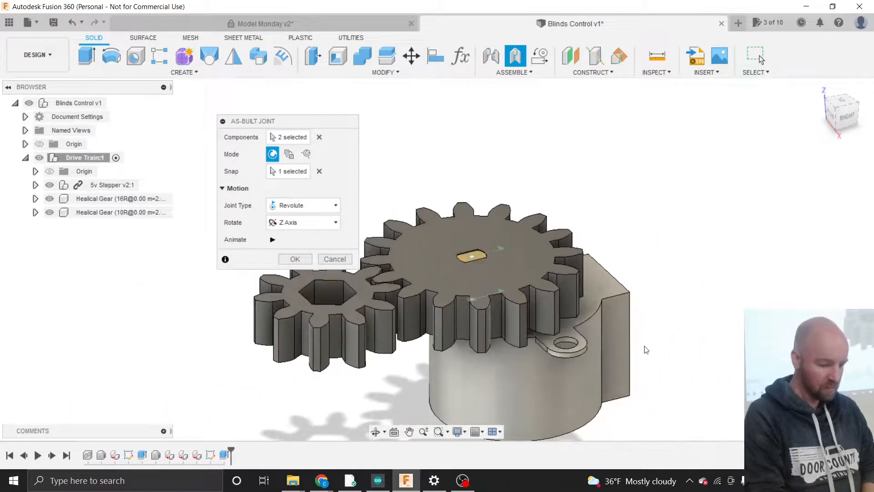
scroll(659, 347, "down", 3)
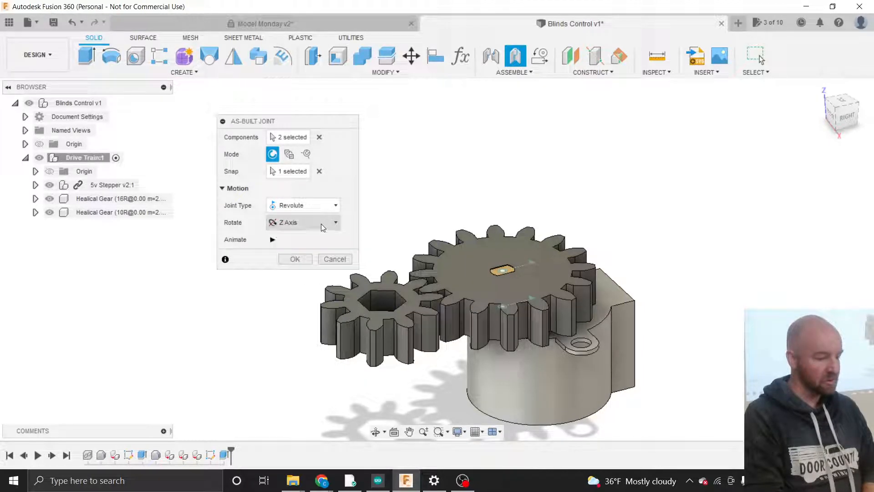
- Try the Y and X rotation axes, settle on Z, and create the joint
left_click(309, 222)
left_click(296, 248)
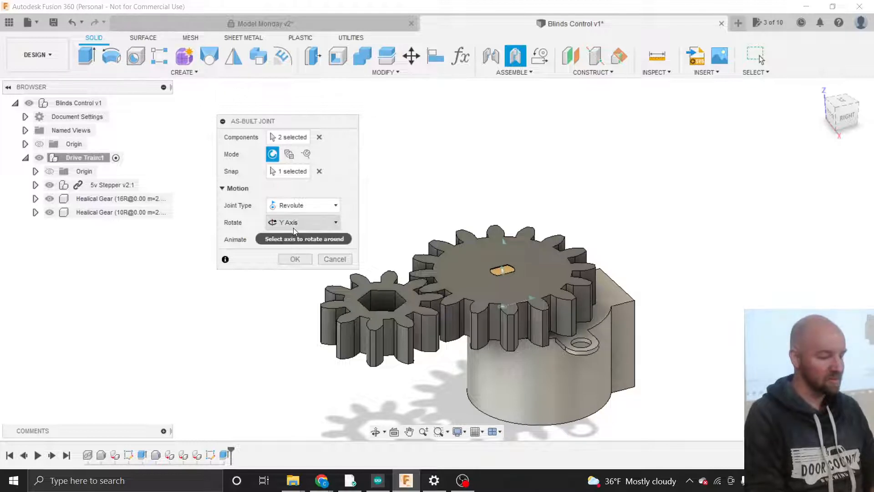
left_click(310, 223)
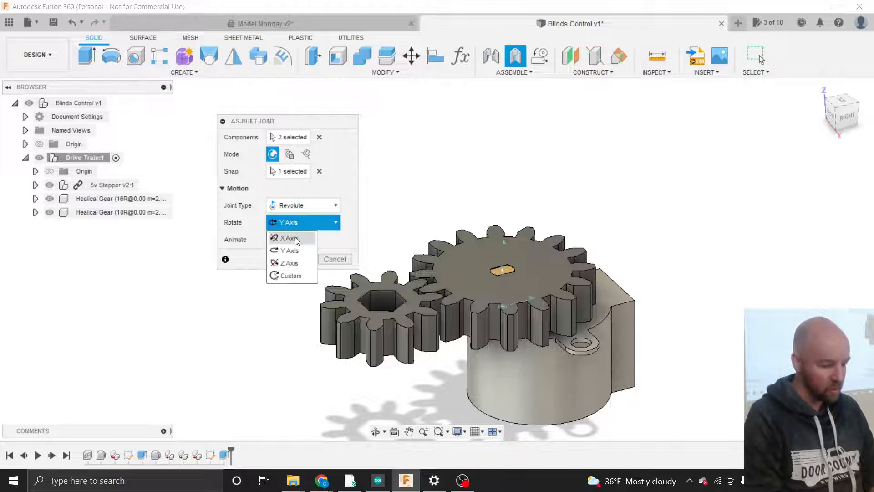
left_click(290, 263)
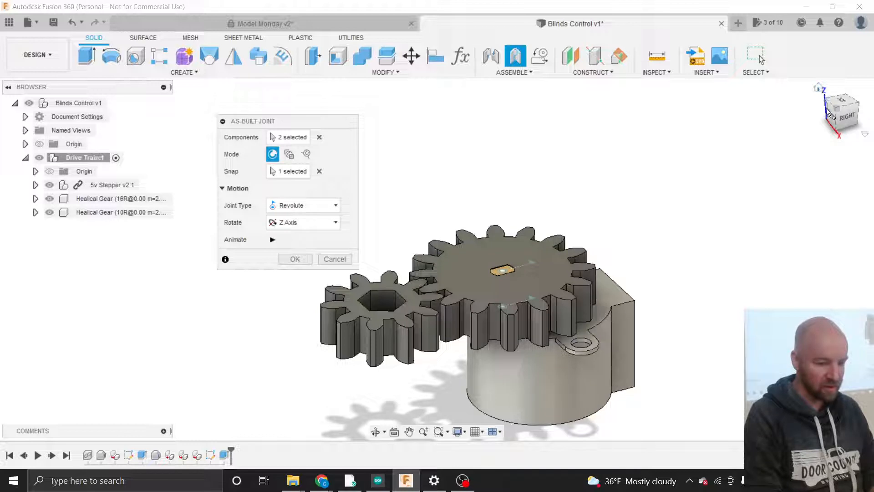
left_click(317, 222)
left_click(303, 239)
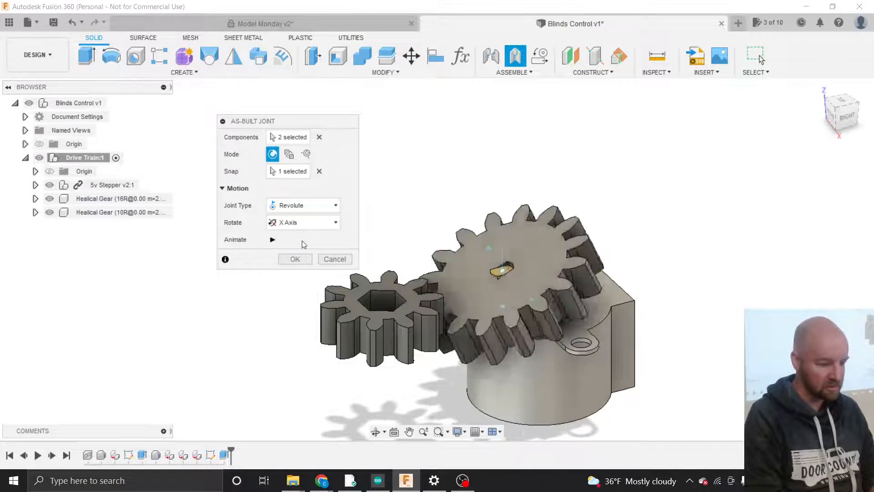
left_click(319, 223)
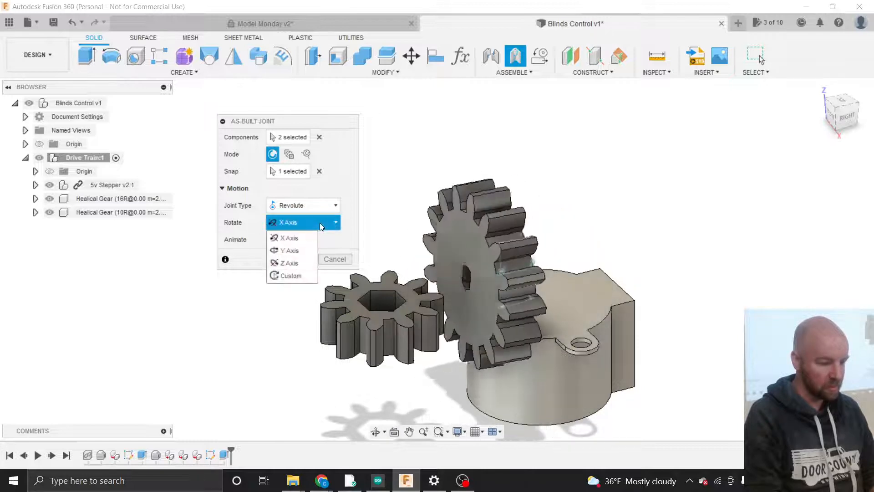
left_click(292, 262)
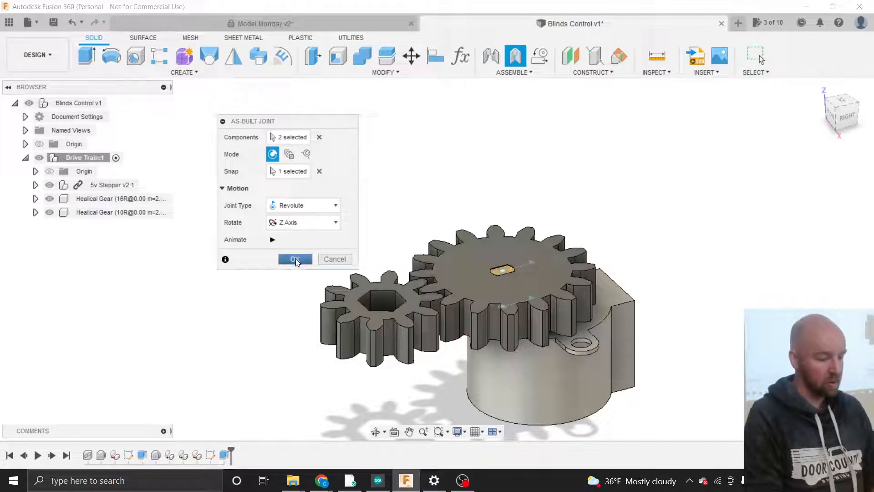
left_click(295, 259)
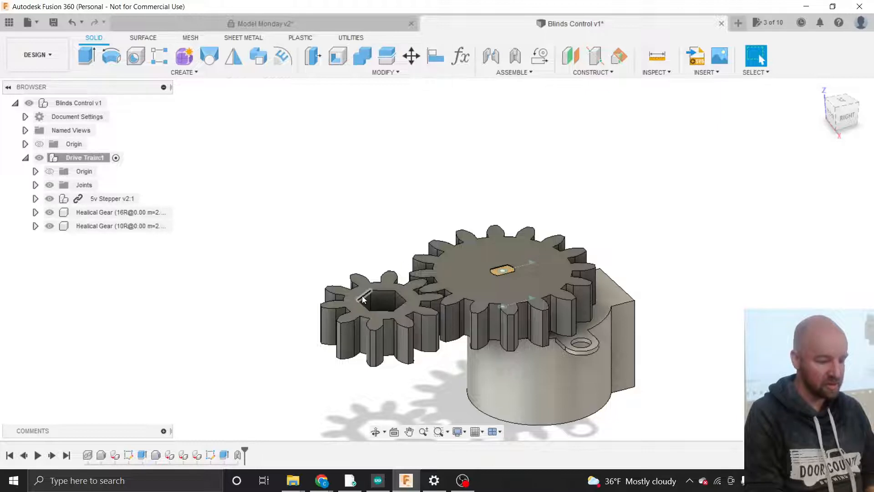
- Start an As-Built Joint from the Assemble menu with the 10-tooth gear as the first component
left_click(511, 73)
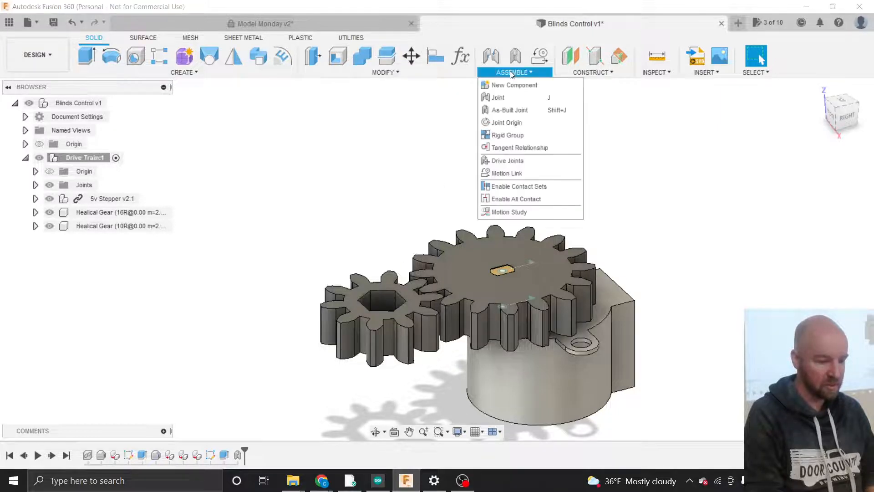
left_click(508, 110)
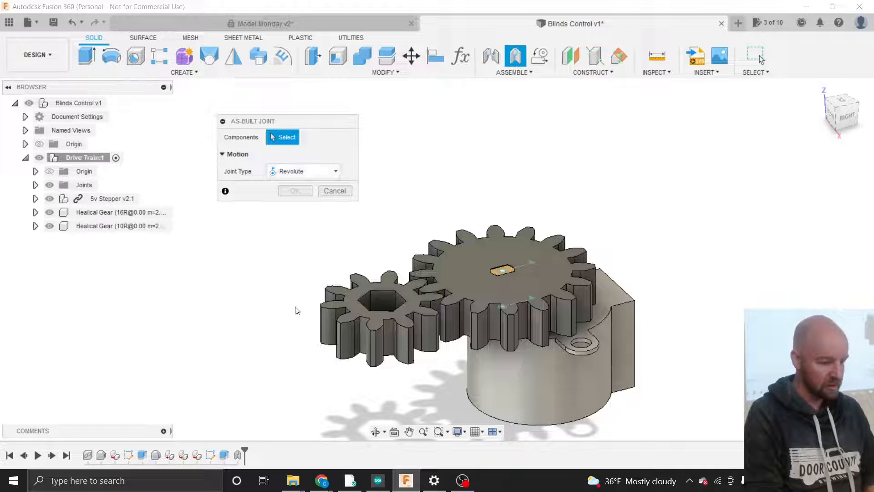
left_click(358, 302)
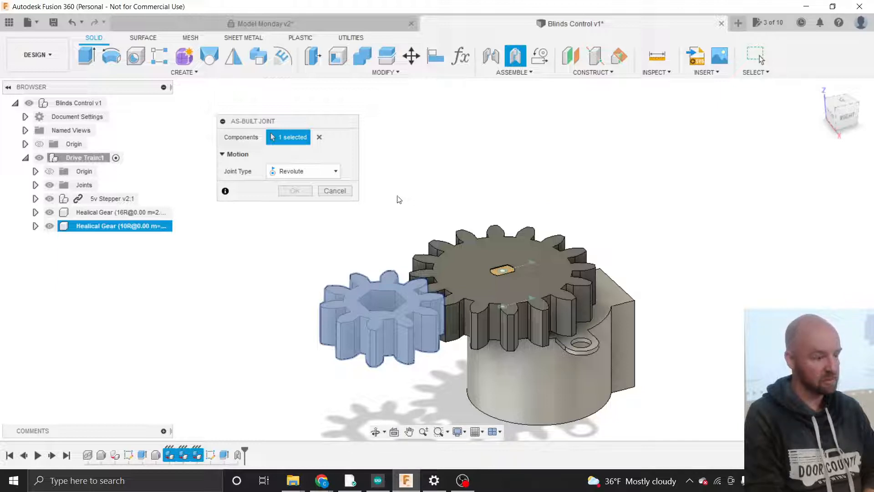
- Add the 5v Stepper as second component, try an origin on the small gear, and show its sketches
left_click(124, 199)
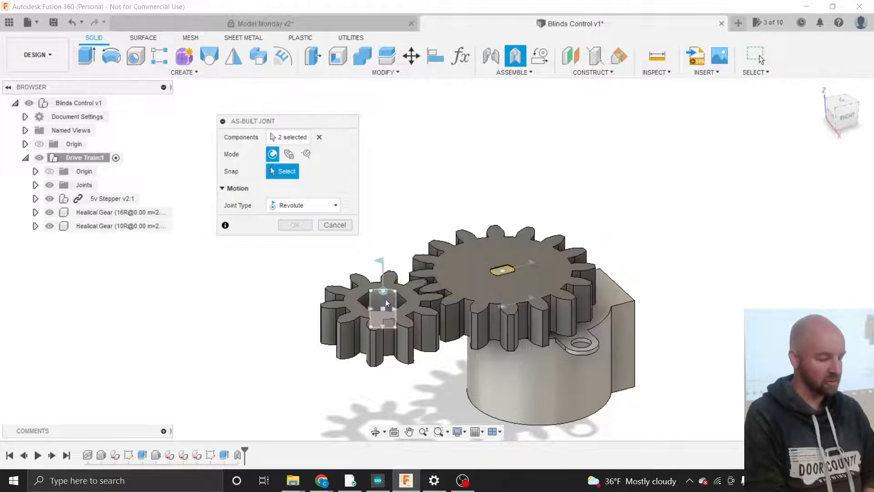
scroll(383, 304, "up", 2)
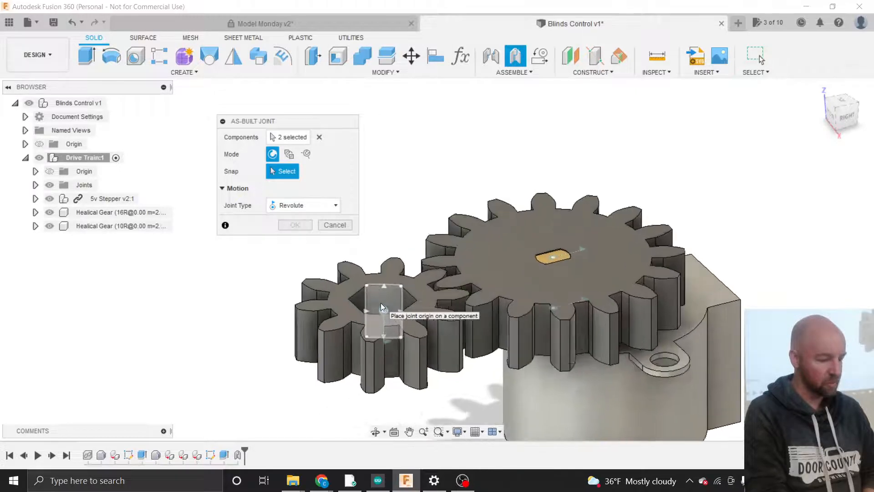
scroll(380, 302, "up", 3)
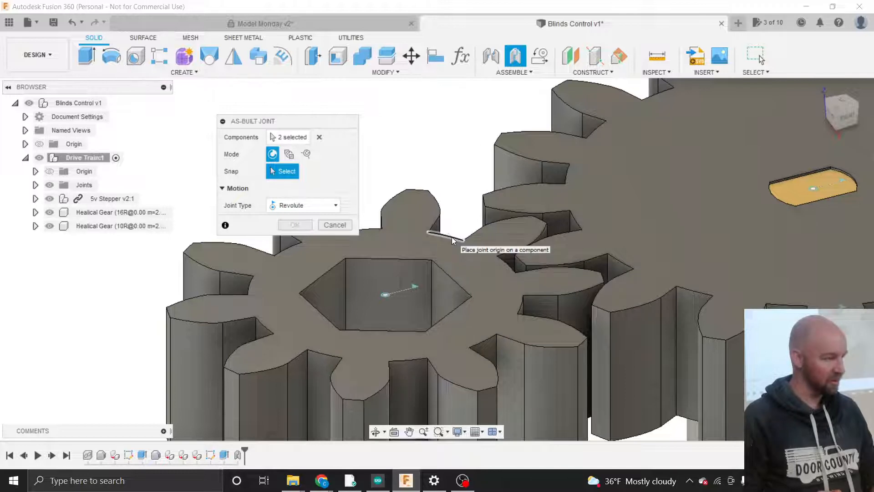
left_click(452, 240)
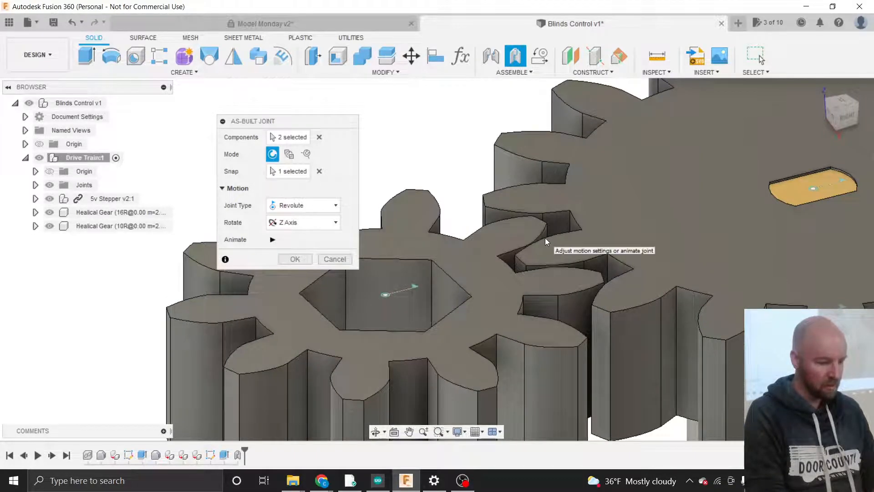
scroll(545, 237, "down", 5)
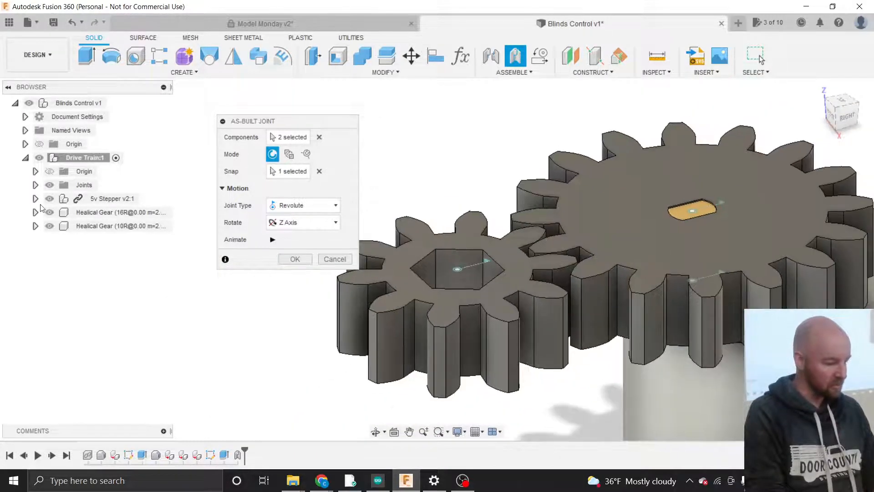
left_click(35, 226)
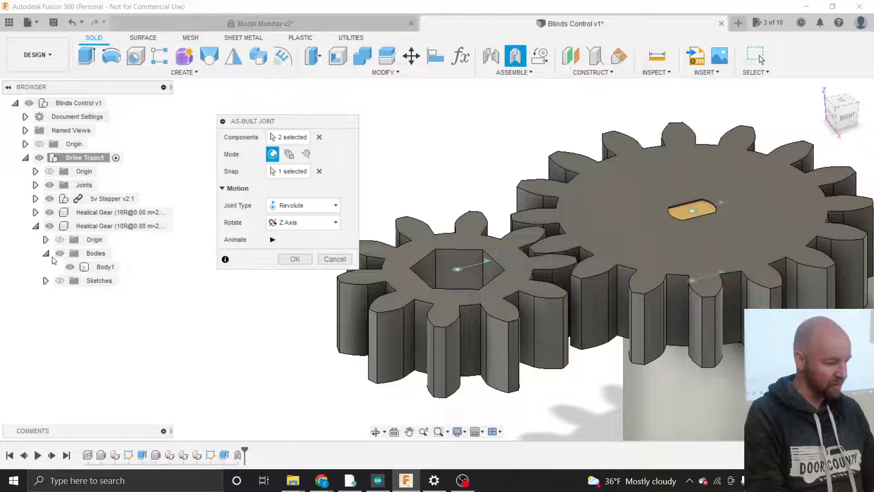
left_click(60, 281)
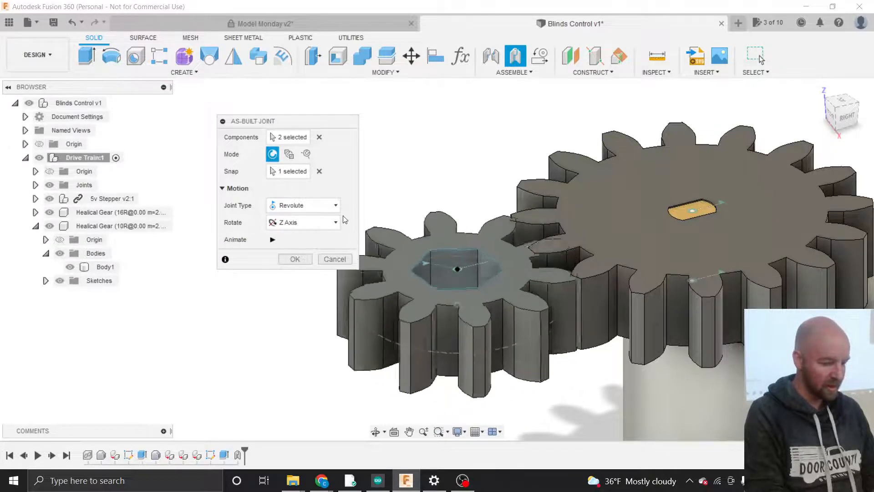
- Hide the Control Shaft sketch, snap the origin to the hex bore centre, and create the Z-axis joint
left_click(319, 171)
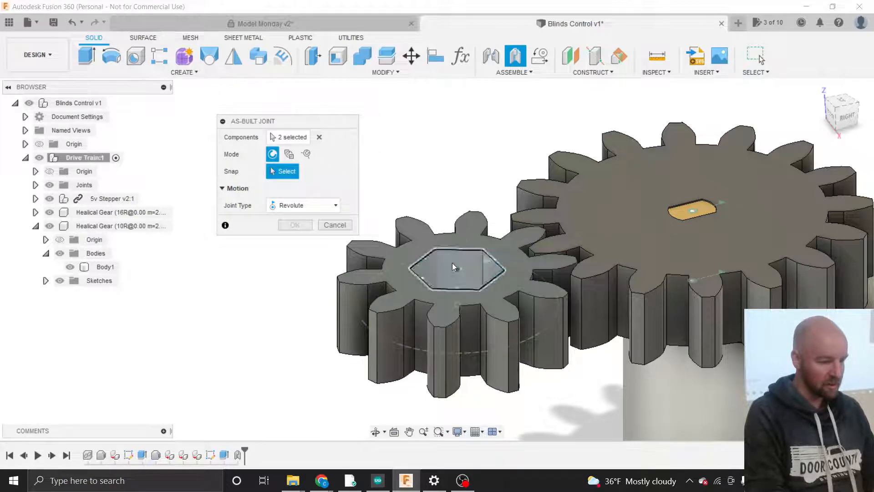
scroll(457, 269, "up", 4)
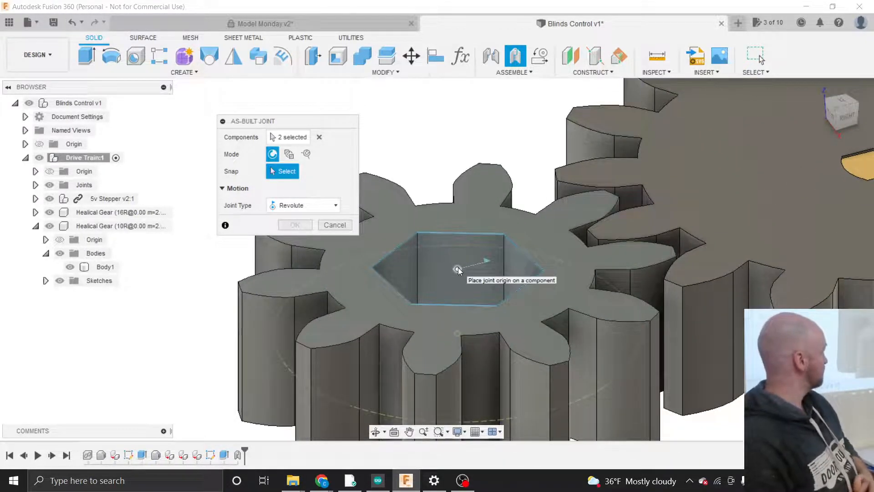
left_click(457, 267)
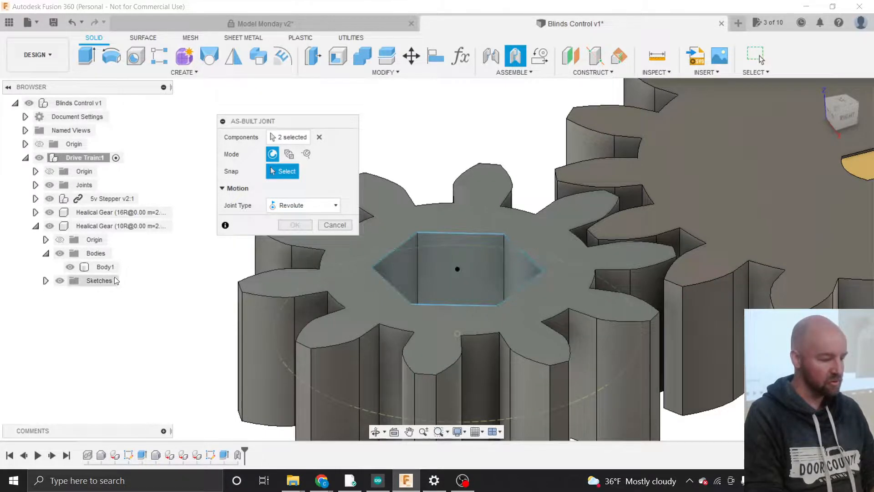
left_click(45, 280)
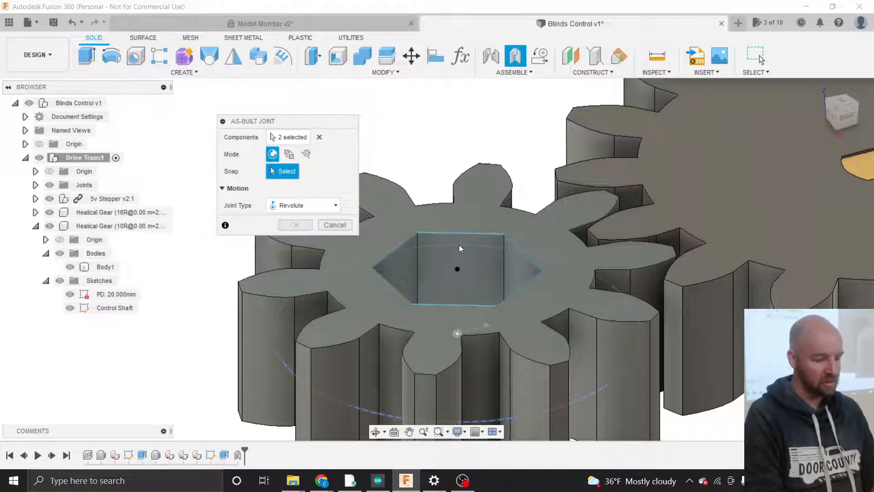
left_click(70, 310)
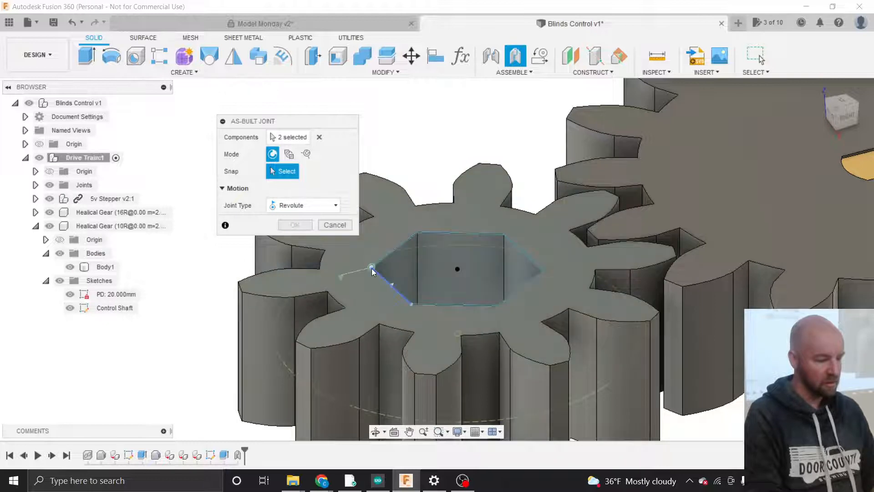
left_click(457, 270)
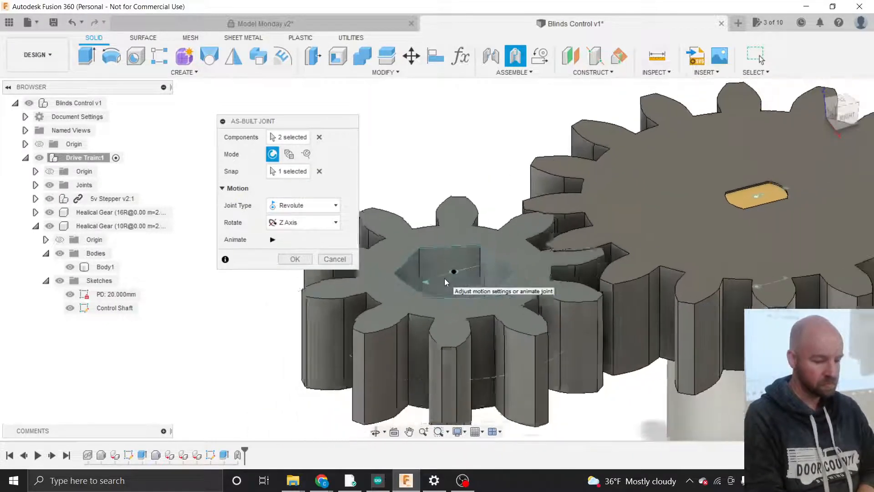
scroll(444, 277, "down", 2)
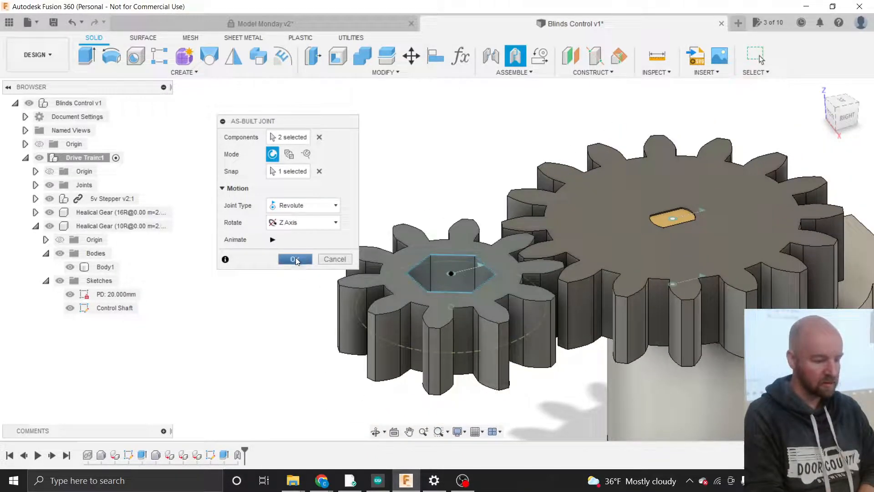
left_click(296, 258)
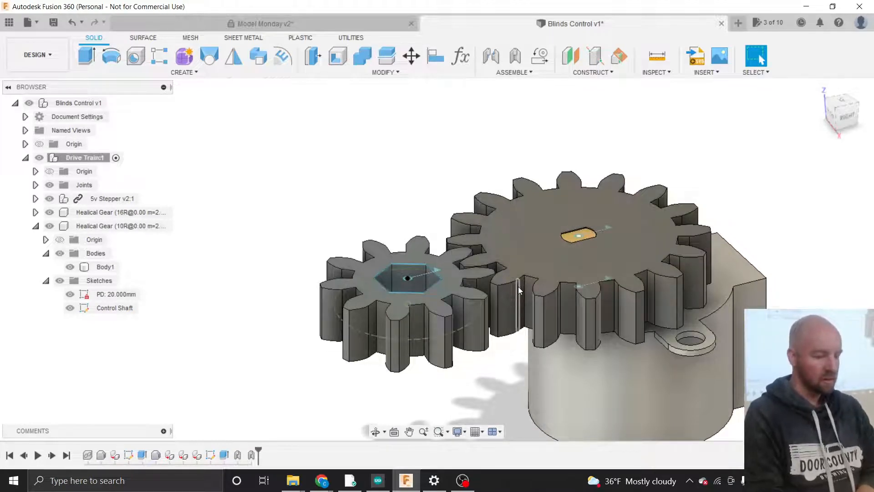
- Collapse the Healical Gear (10R) node and start a Motion Link from the Assemble menu
left_click(36, 225)
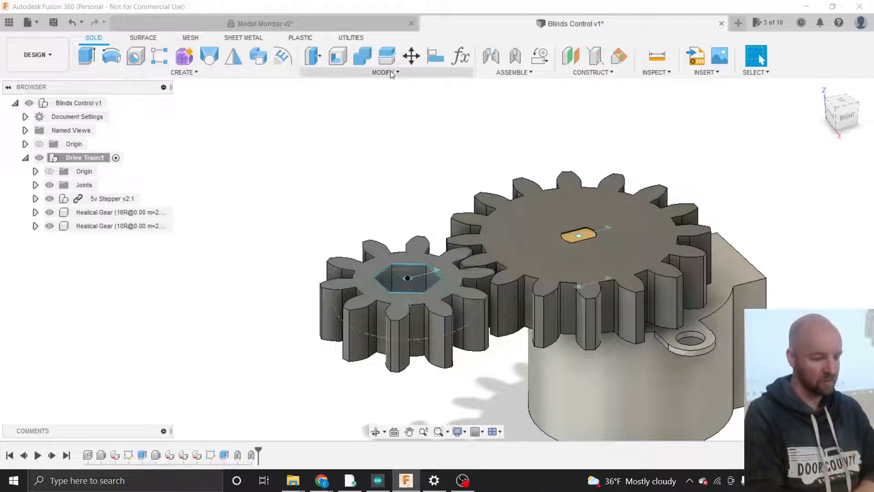
left_click(501, 72)
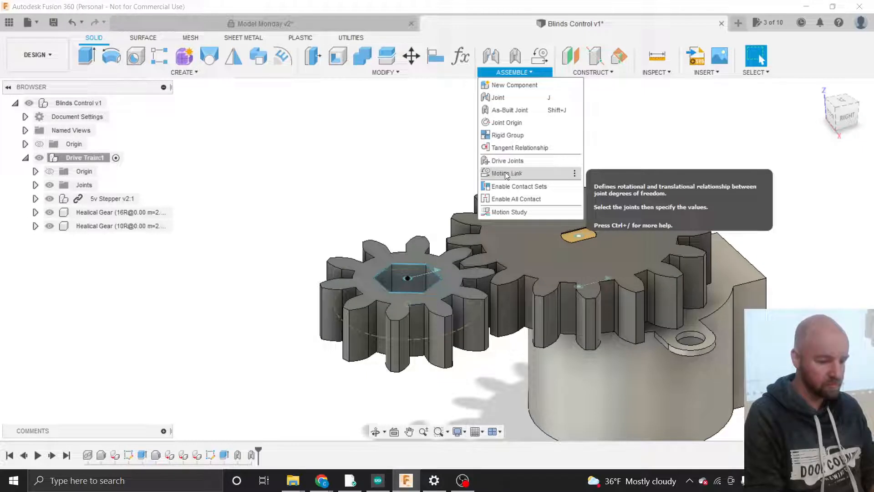
left_click(506, 174)
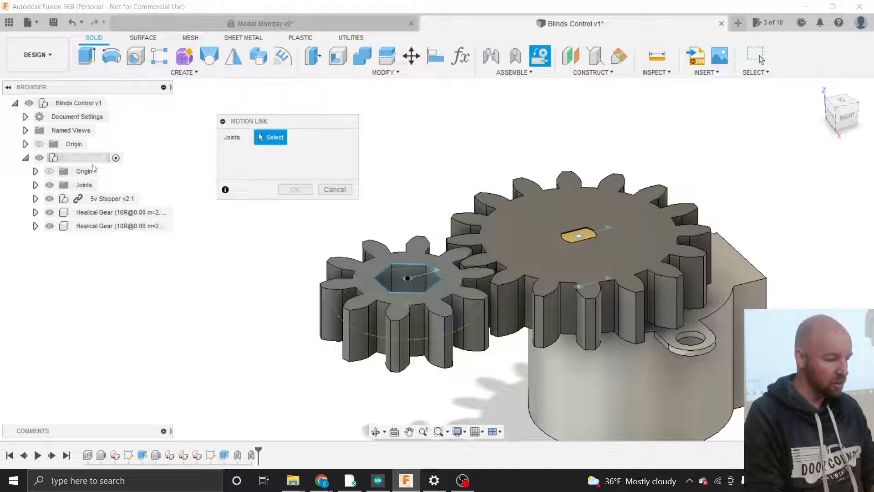
- Select the Rev1 and Rev2 joints for the link and check Reverse
left_click(35, 184)
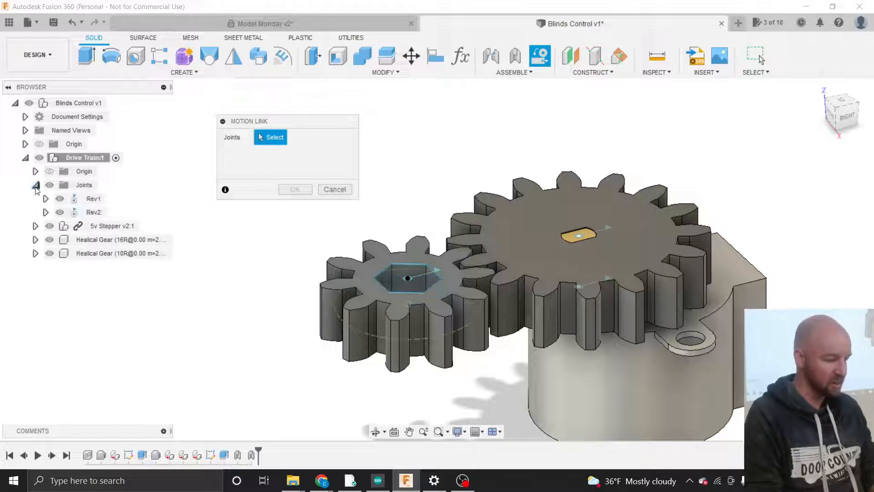
left_click(93, 199)
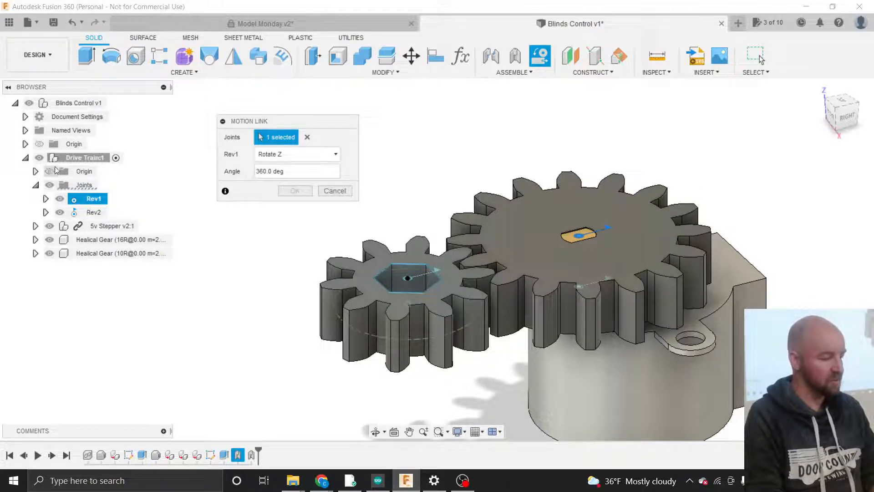
left_click(89, 213)
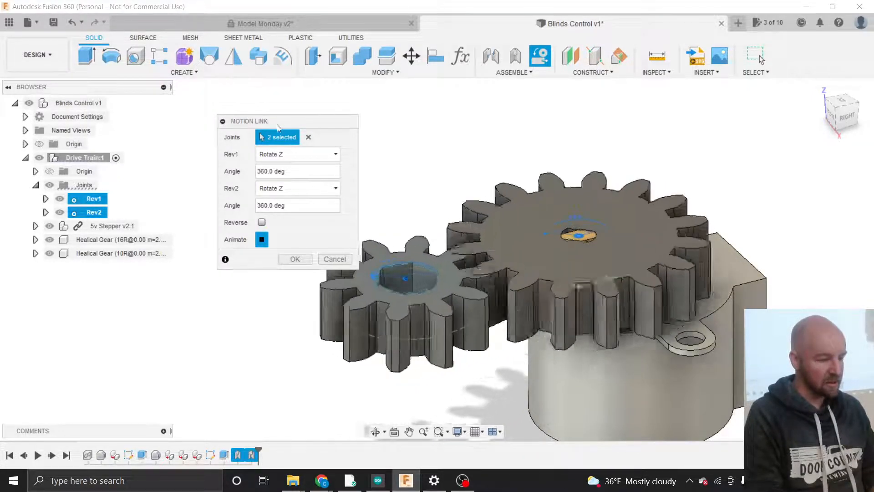
left_click_drag(277, 124, 230, 157)
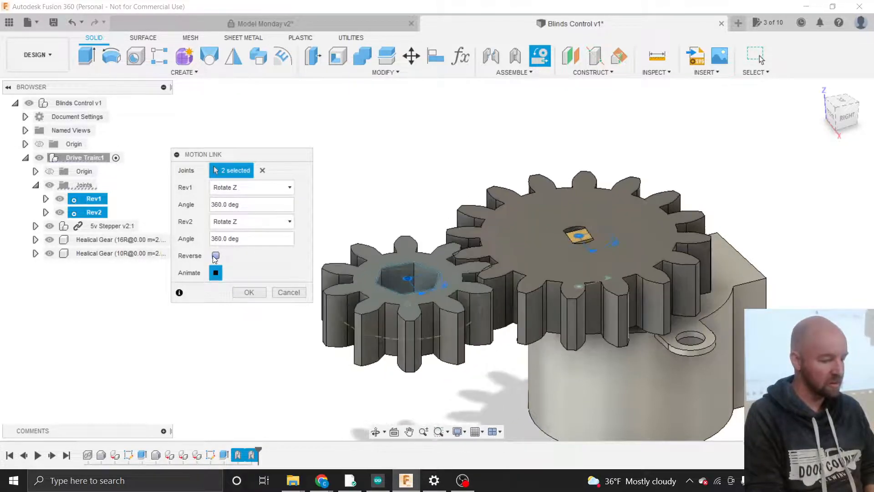
left_click(215, 256)
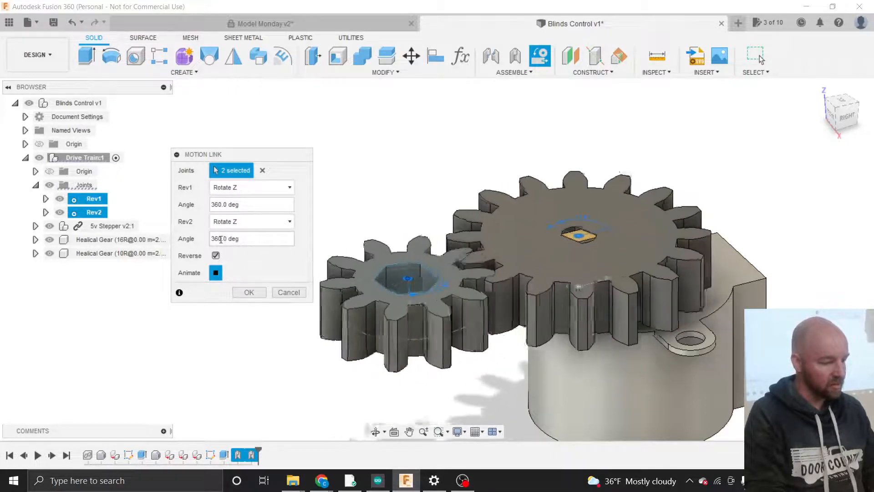
- Set Rev1's angle to 10 deg and Rev2's to 16 deg, then create the motion link
left_click_drag(217, 238, 204, 236)
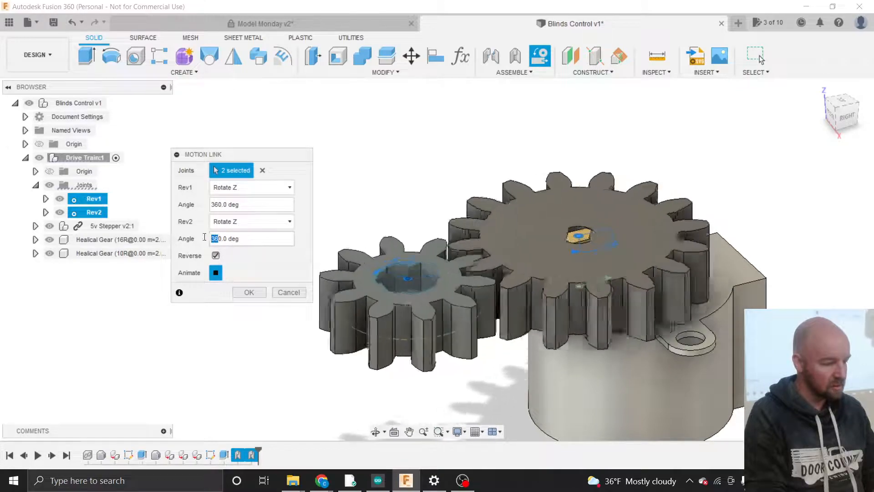
type("1")
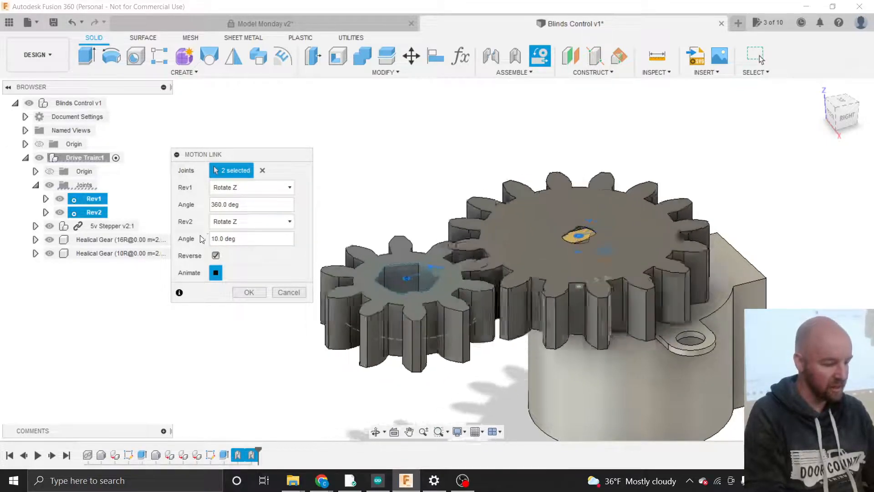
left_click_drag(221, 203, 207, 208)
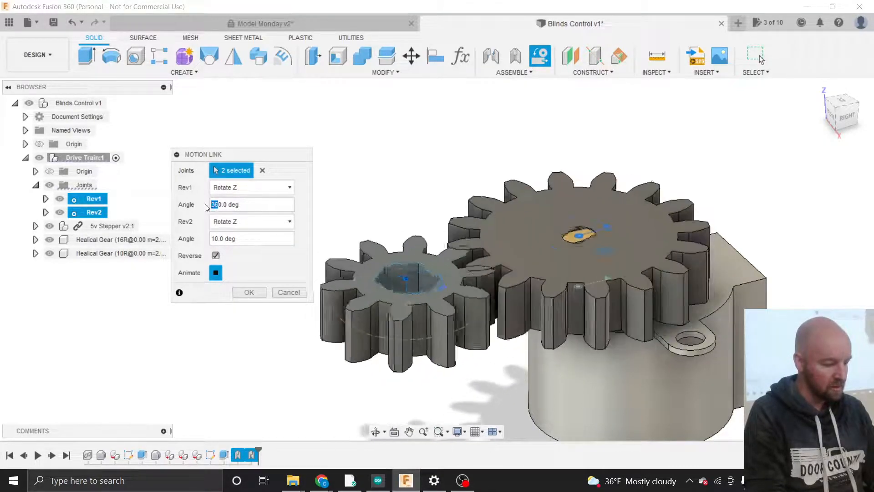
type("16")
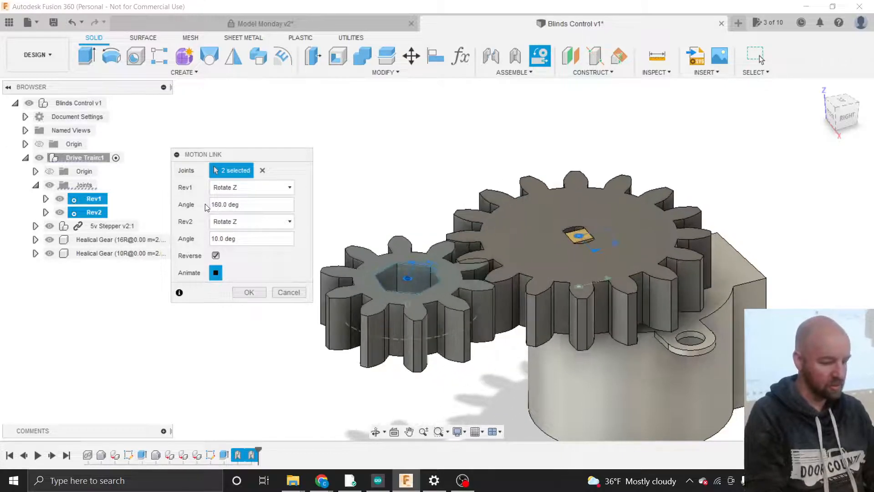
key("BackSpace")
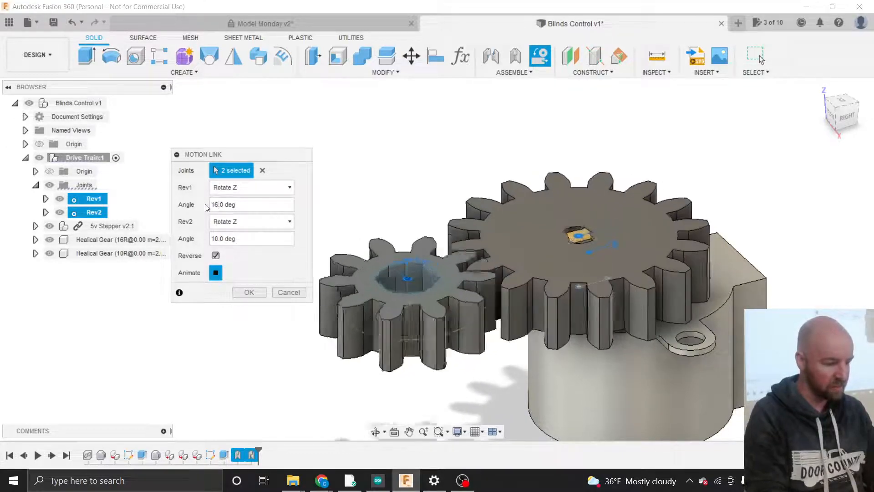
key("BackSpace")
type("0")
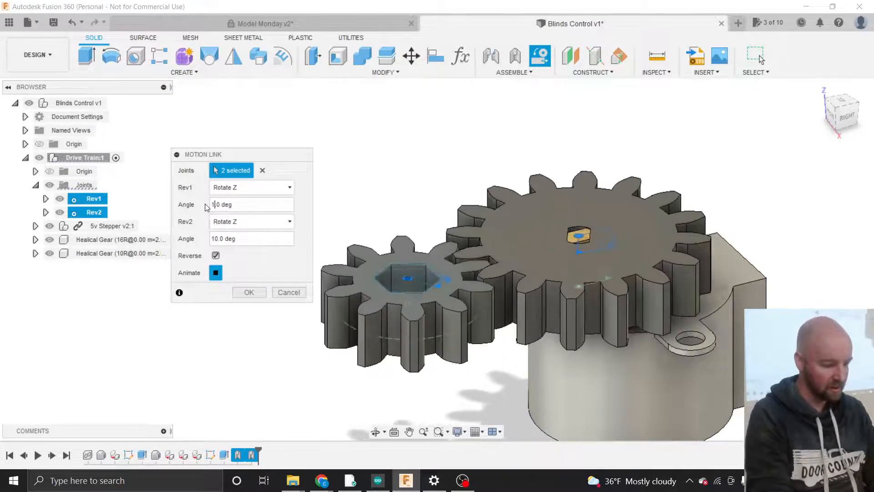
left_click(217, 237)
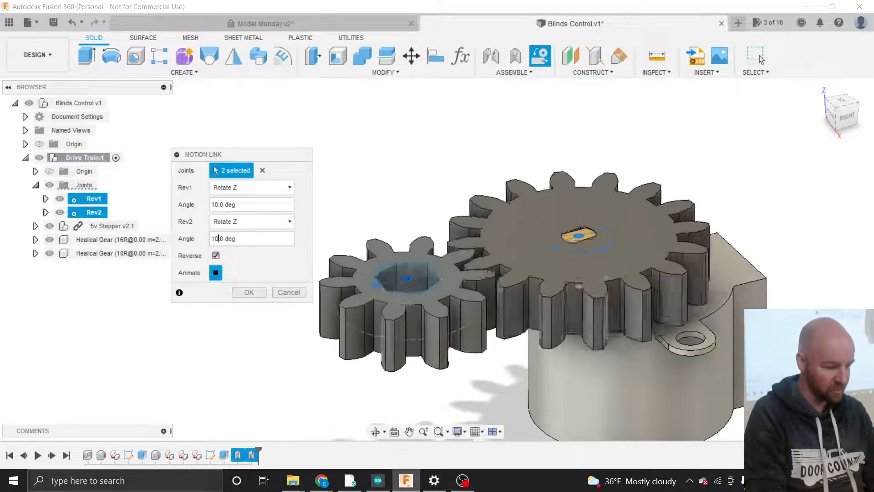
key("BackSpace")
type("6")
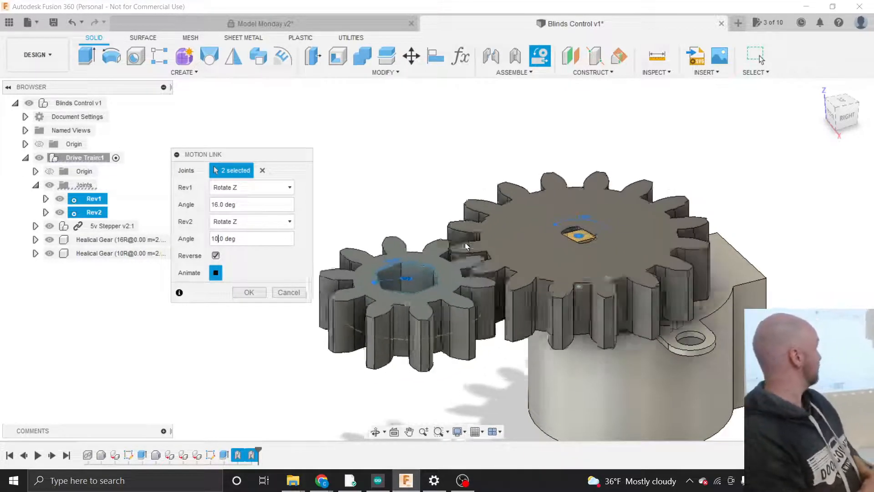
key("BackSpace")
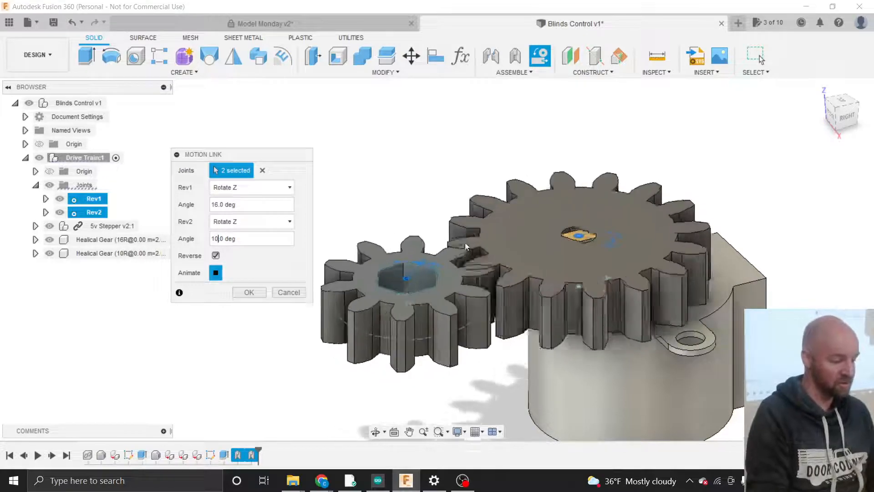
type("6")
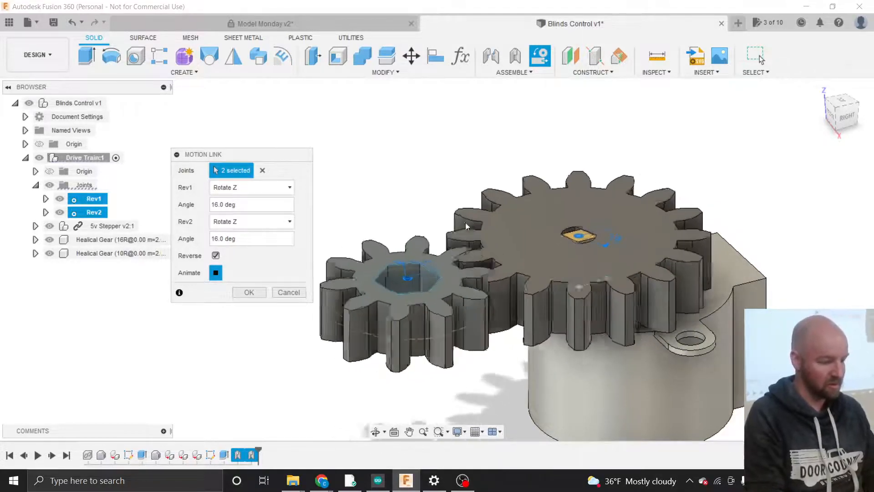
left_click(217, 204)
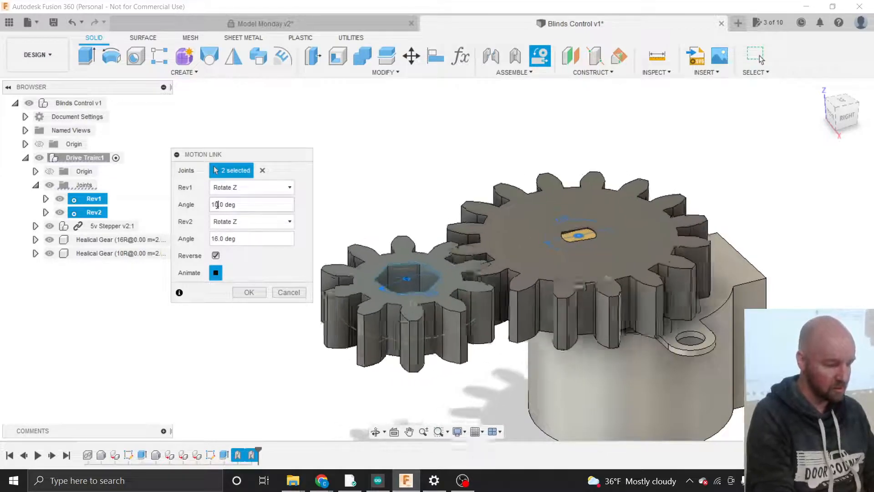
key("BackSpace")
type("0")
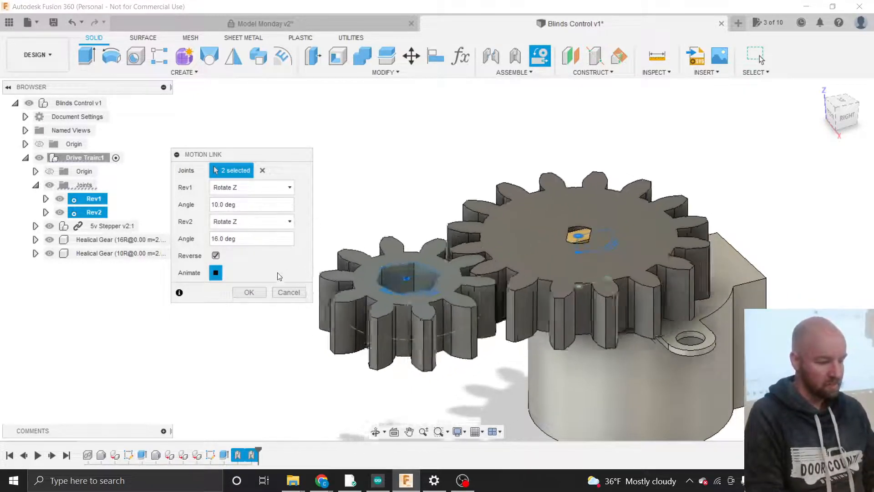
left_click(249, 293)
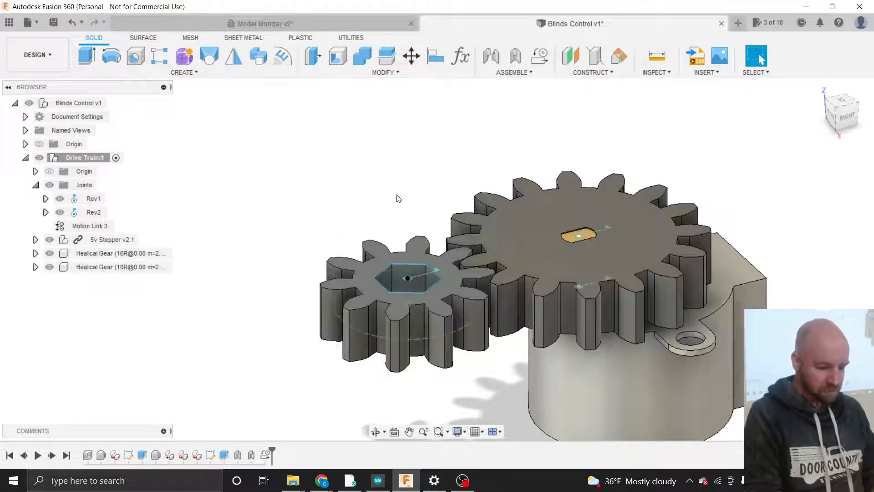
- Rename joint Rev1 to '16 Tooth' and Rev2 to '10 tooth'
left_click(92, 200)
double_click(93, 201)
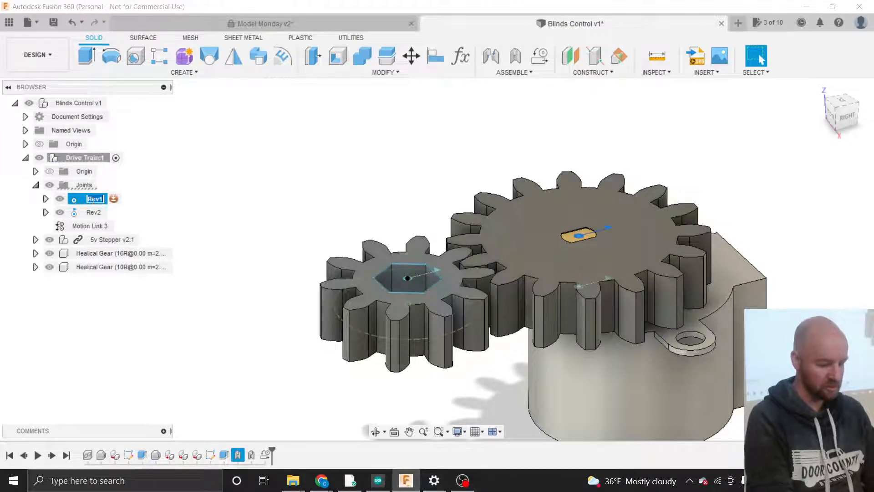
type("16")
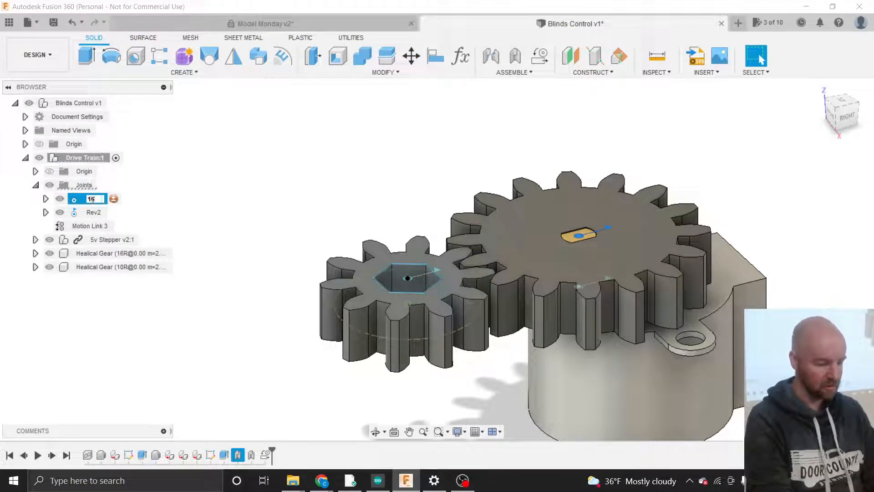
type(" Tooth")
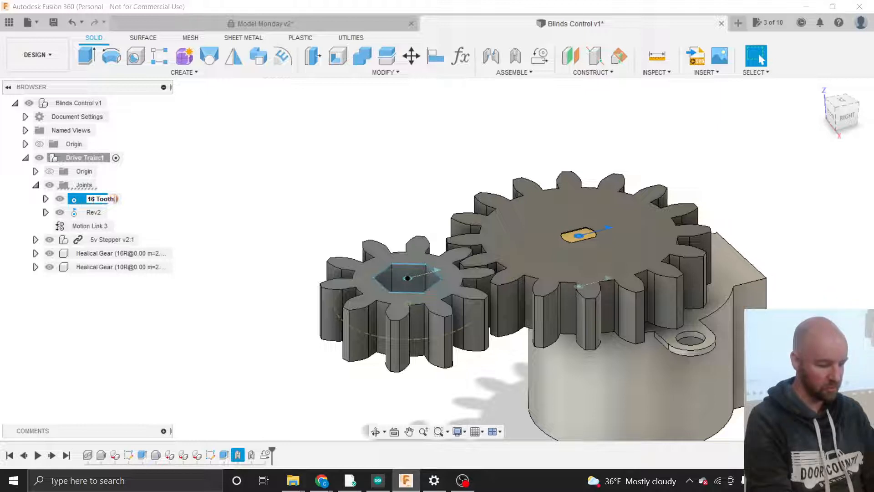
key("Return")
left_click(94, 213)
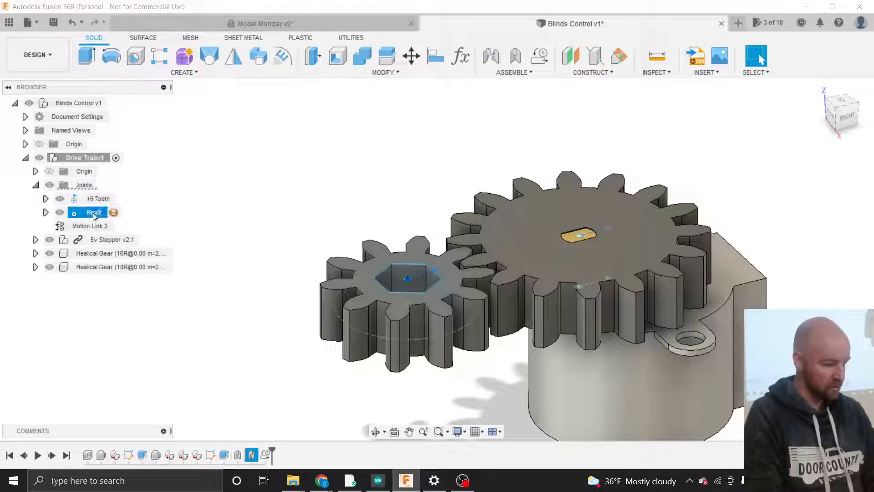
left_click(93, 213)
type("10")
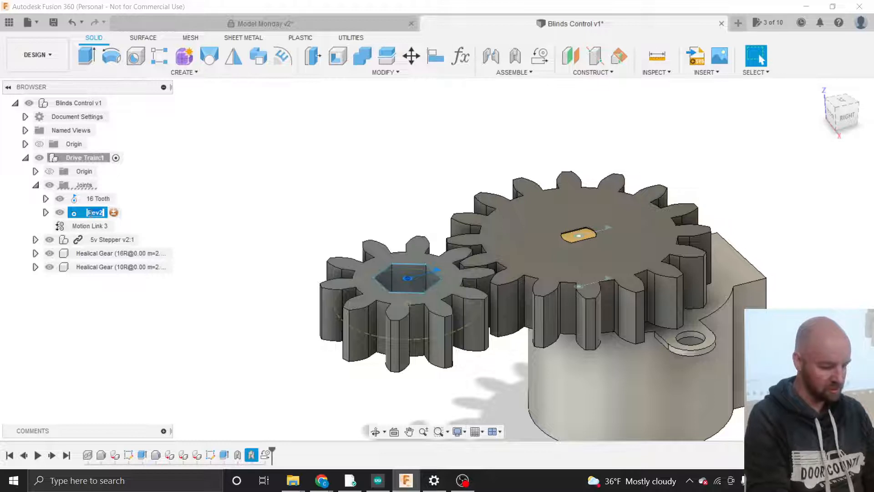
type("tooth")
key("Return")
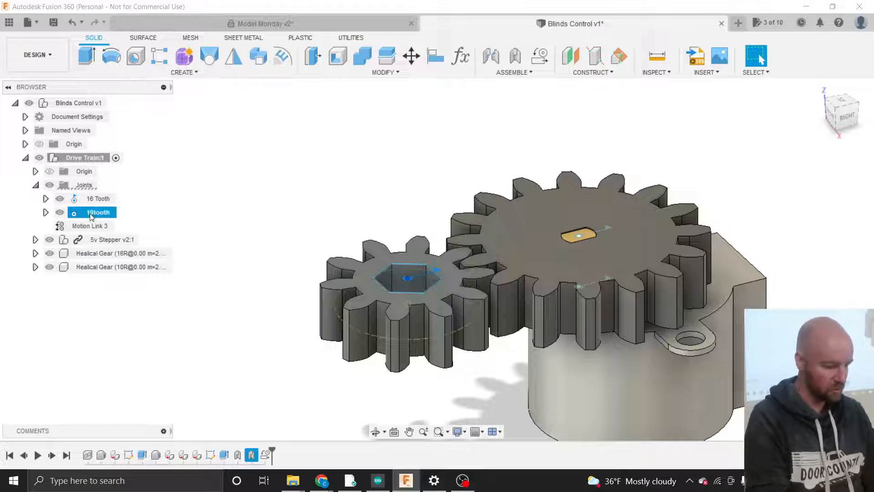
left_click(89, 213)
left_click(93, 212)
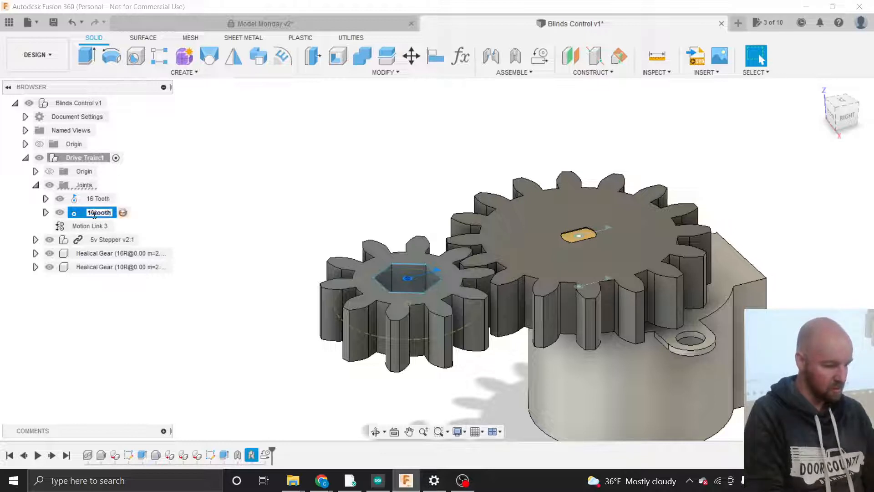
key("Return")
- Rename Motion Link 3 to '16 tooth to 10 tooth'
left_click(95, 225)
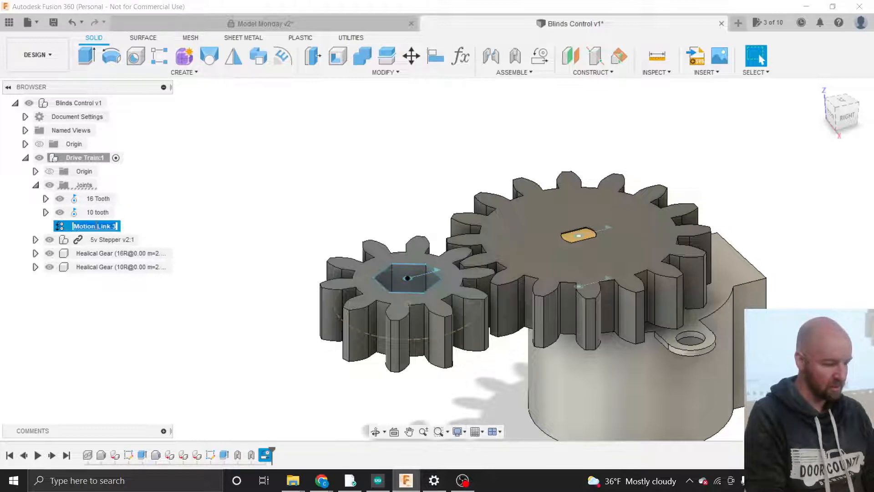
left_click(104, 224)
type("16 tooth")
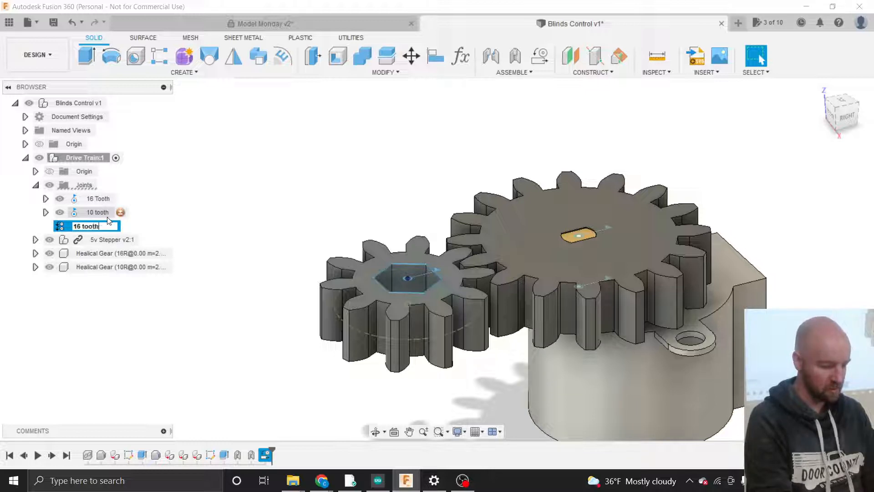
type(" to 10")
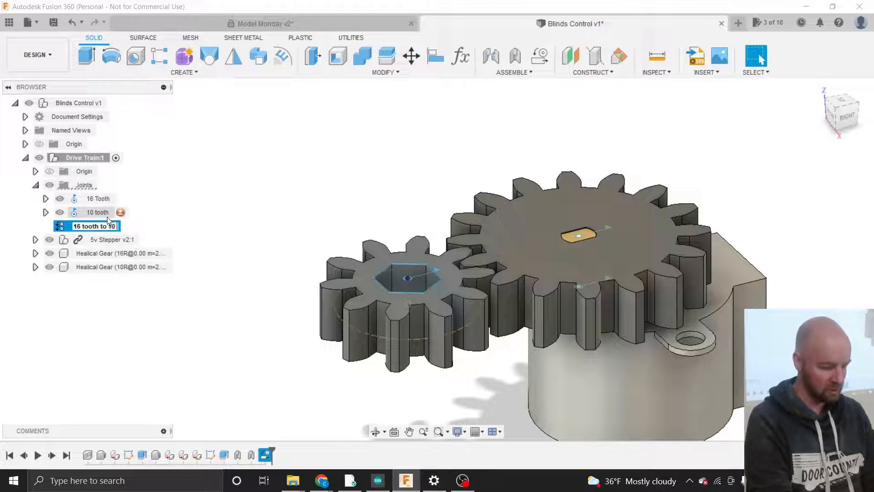
type(" t")
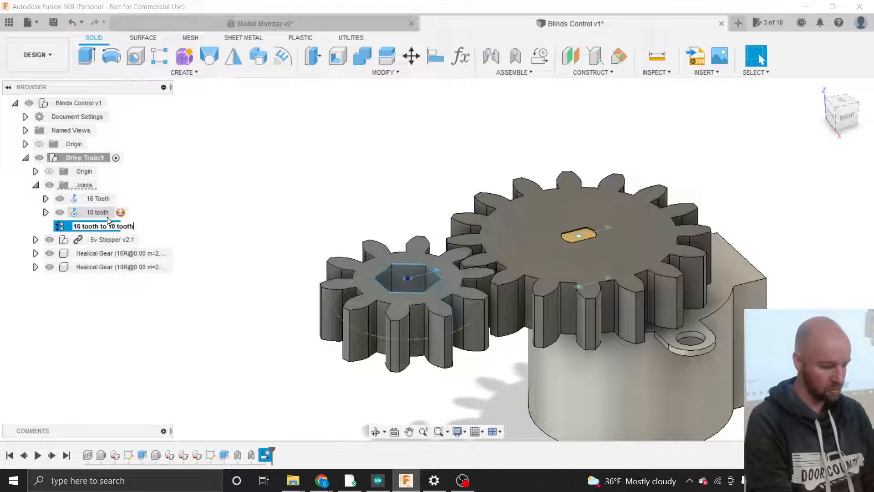
type("ooth")
left_click(171, 228)
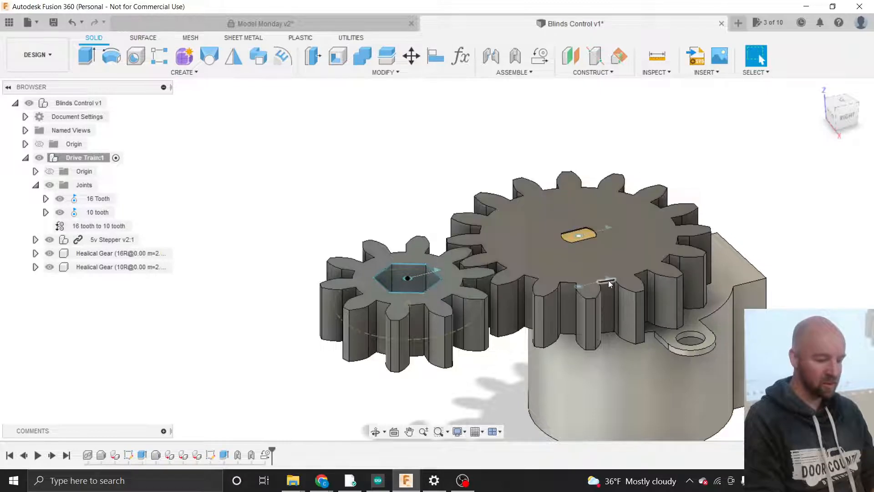
- Drive the 16 Tooth joint by dragging its rotation handle to check both gears turn together
double_click(606, 227)
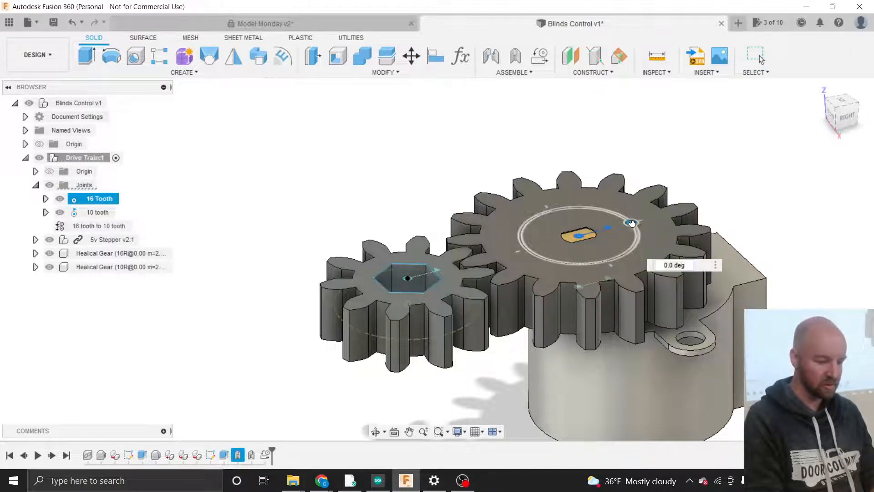
mouse_move(634, 226)
left_mouse_down()
mouse_move(638, 240)
mouse_move(631, 228)
mouse_move(629, 237)
left_mouse_up()
left_click_drag(622, 221, 626, 226)
key("Escape")
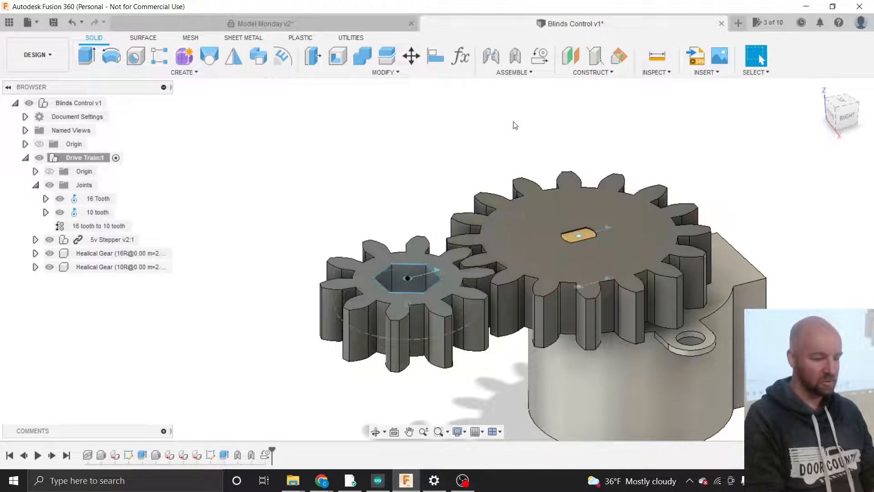
left_click(508, 73)
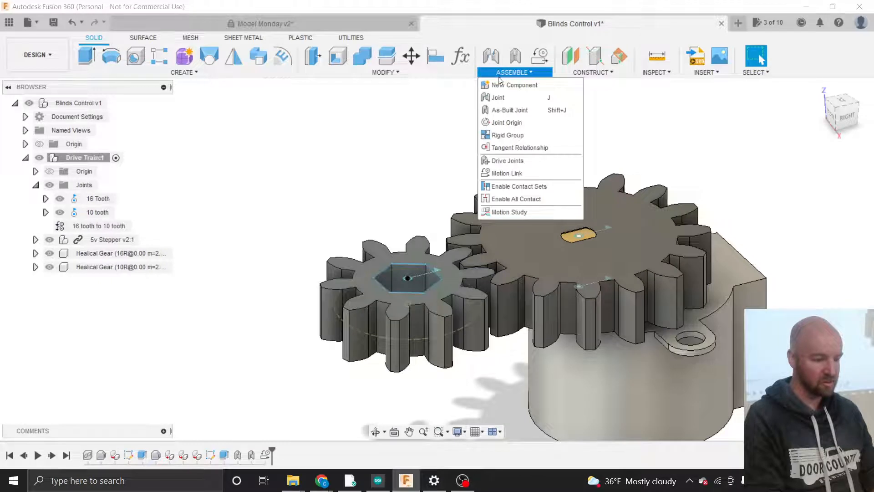
- Create Motion Link 4 linking the 16 Tooth joint to Rev1, then collapse the Joints folder
left_click(501, 174)
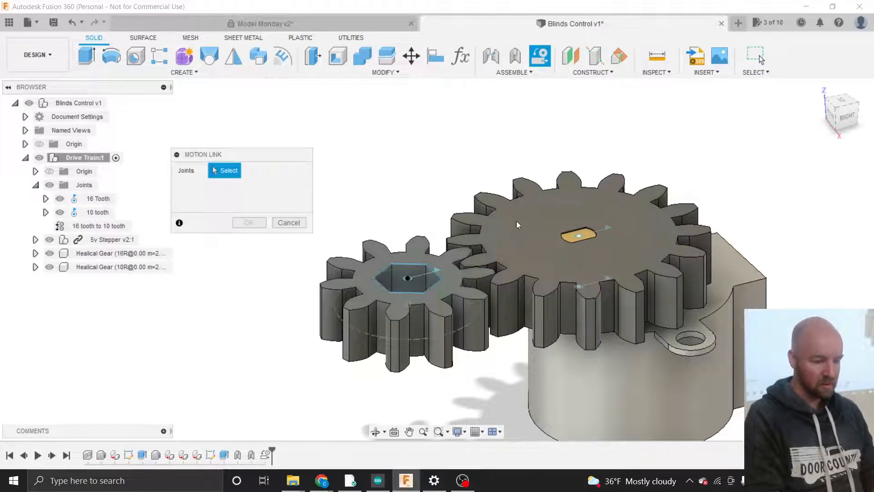
left_click(584, 287)
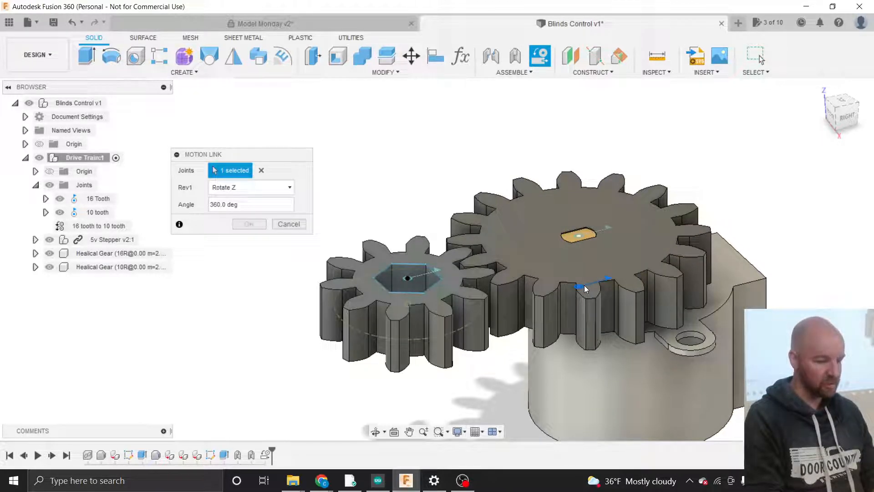
left_click(602, 231)
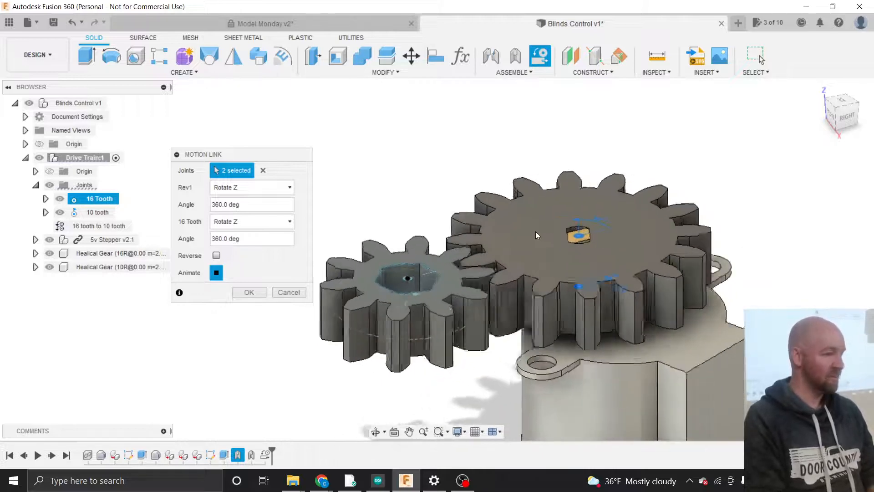
left_click(263, 171)
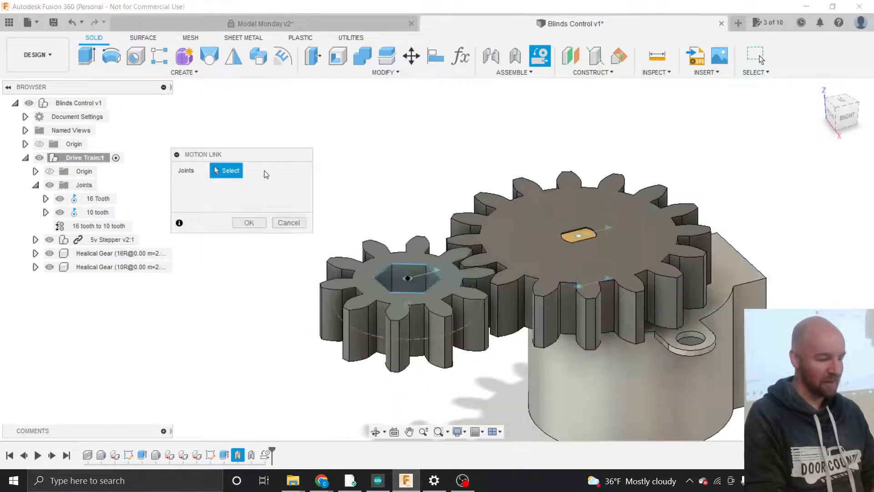
left_click(607, 228)
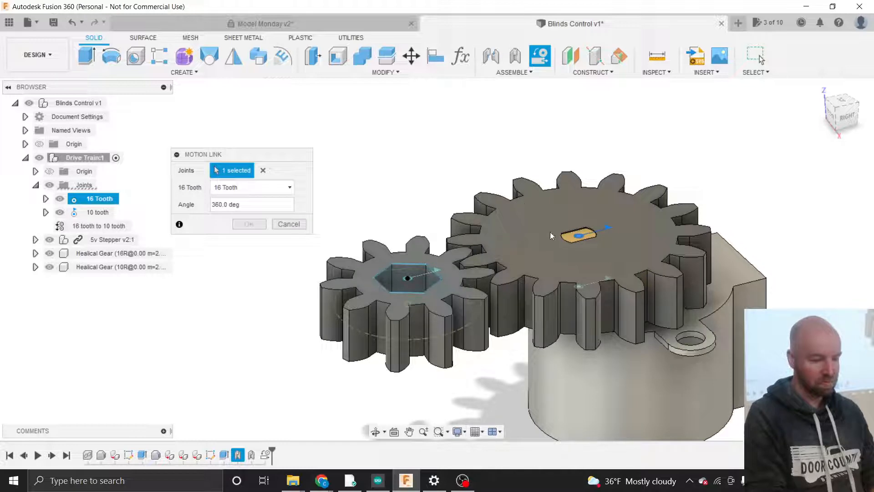
left_click(594, 284)
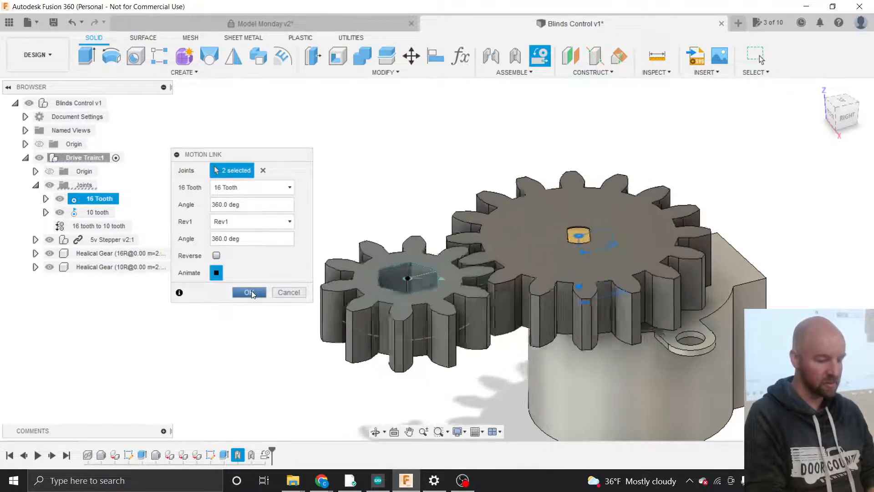
left_click(249, 292)
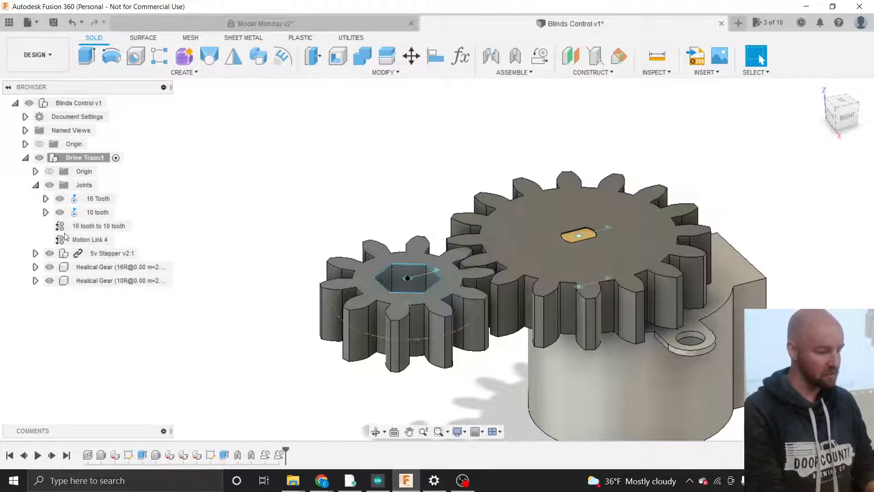
left_click(35, 186)
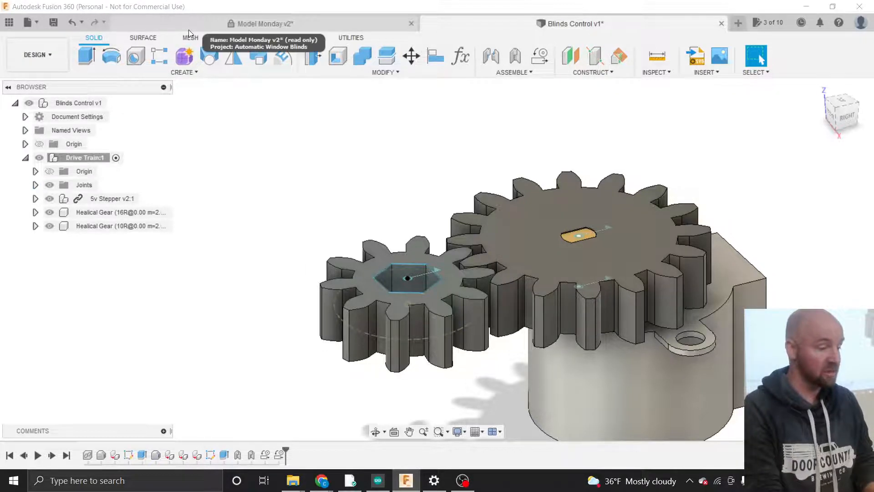
- Switch to the Model Monday v2 reference model and orbit toward its bracket's left side
left_click(255, 23)
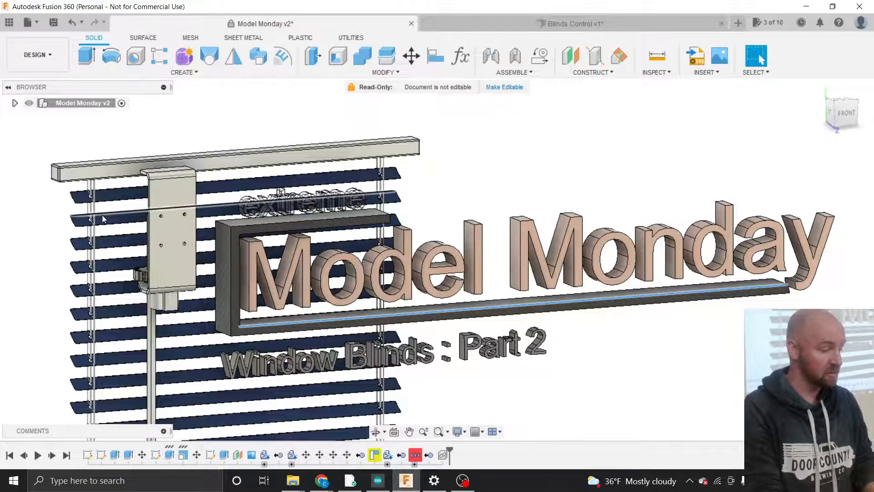
scroll(102, 215, "up", 6)
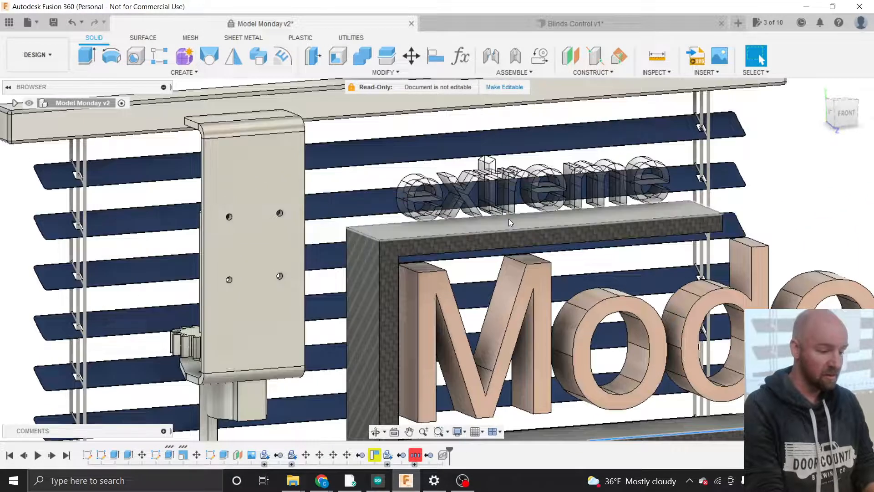
scroll(509, 219, "down", 4)
scroll(294, 208, "up", 2)
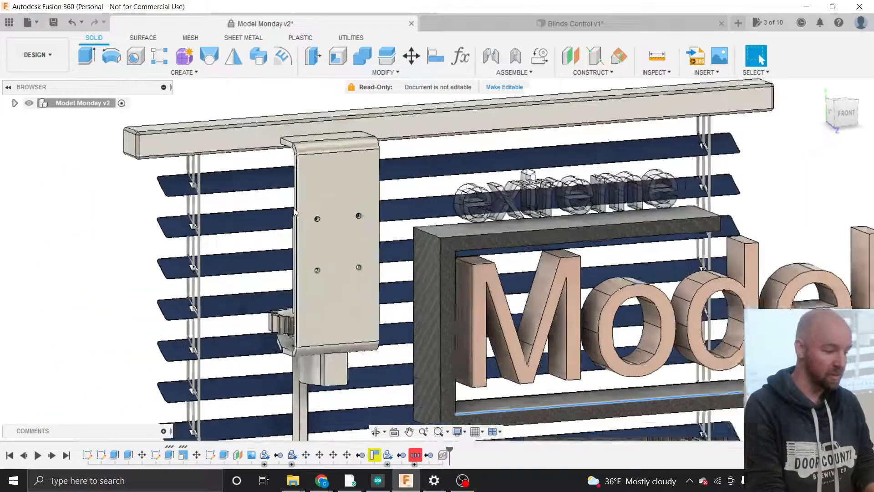
scroll(293, 209, "up", 2)
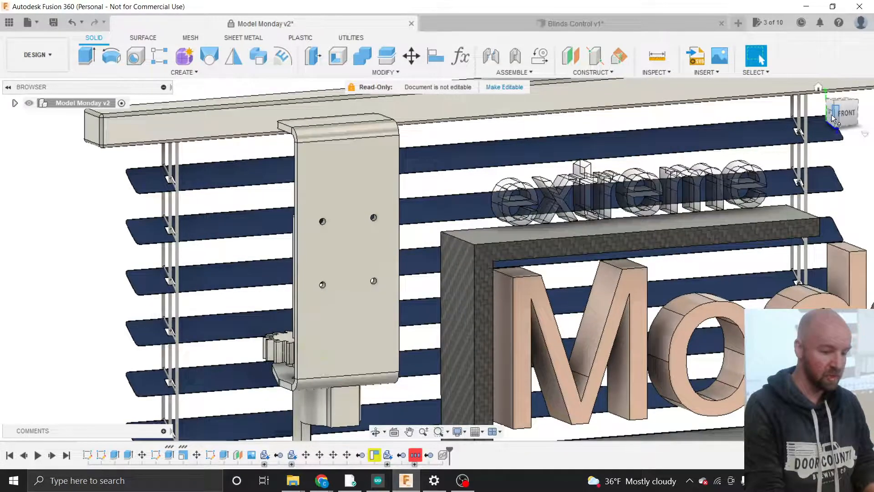
left_click_drag(832, 119, 860, 119)
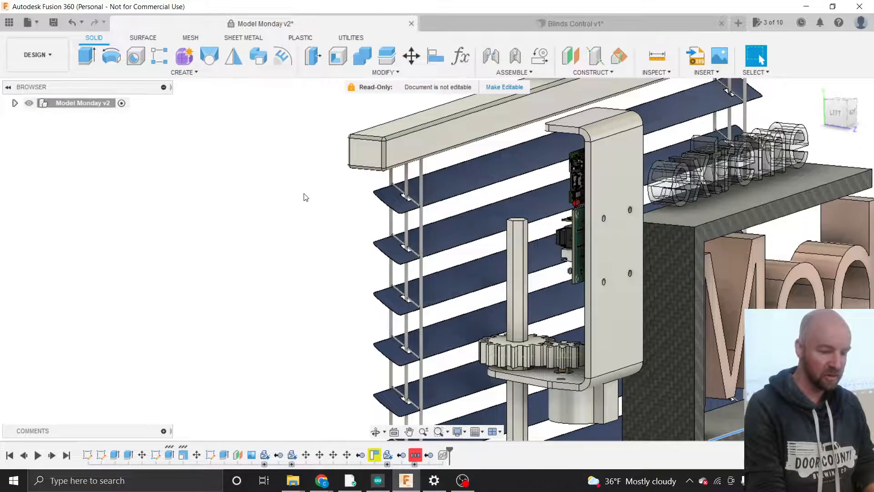
scroll(304, 196, "down", 3)
scroll(551, 268, "up", 2)
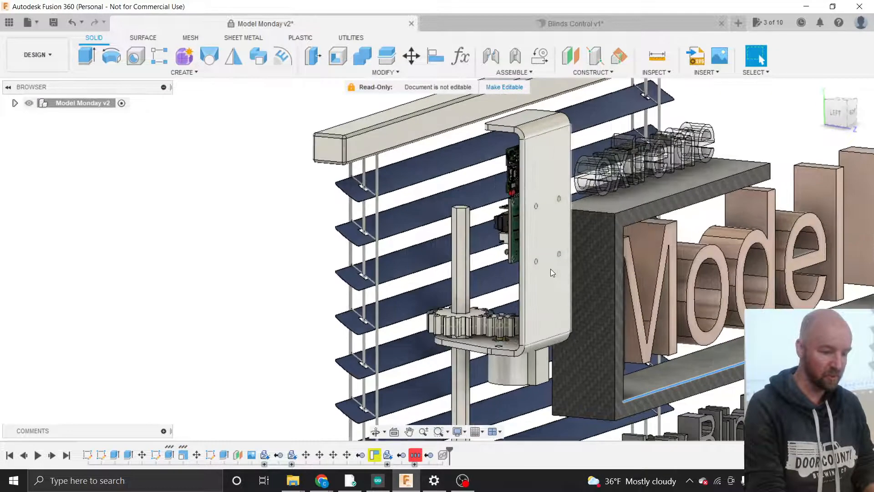
right_click(550, 268)
left_click(269, 226)
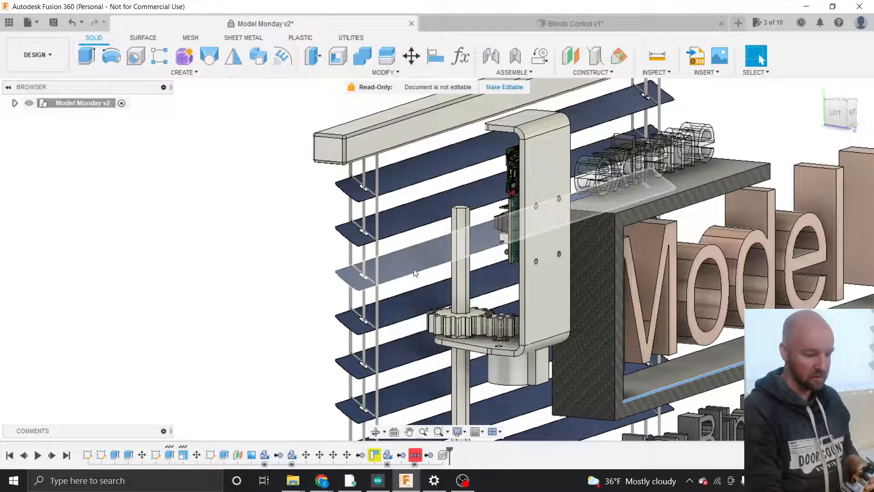
- Inspect the vertical rod, bracket face and gear drive from the side
left_click(459, 277)
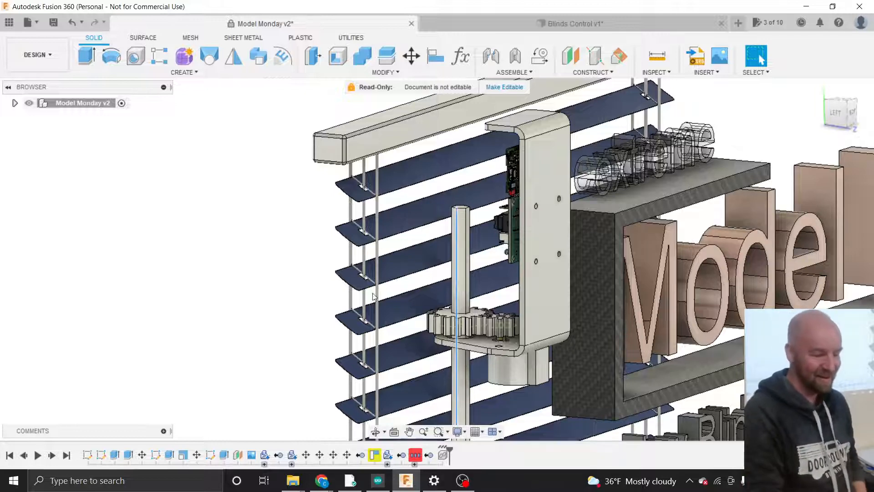
scroll(476, 329, "up", 2)
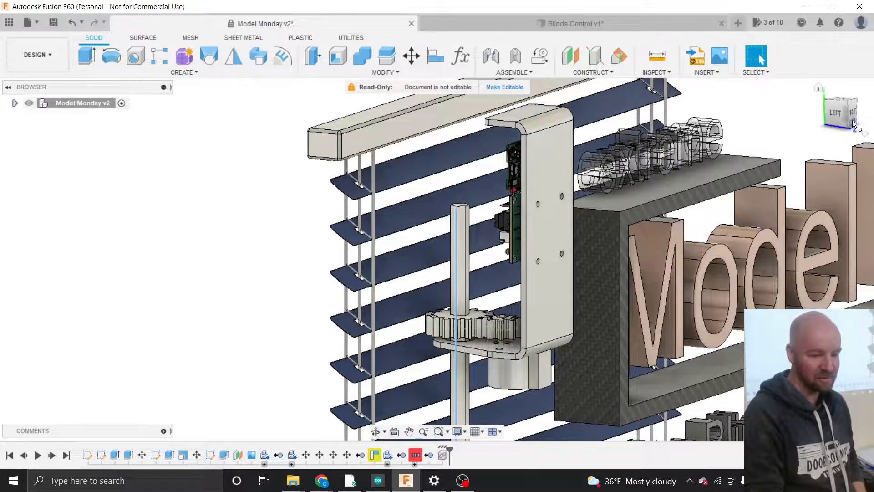
mouse_move(835, 121)
left_mouse_down()
mouse_move(856, 120)
mouse_move(829, 121)
left_mouse_up()
scroll(495, 261, "up", 2)
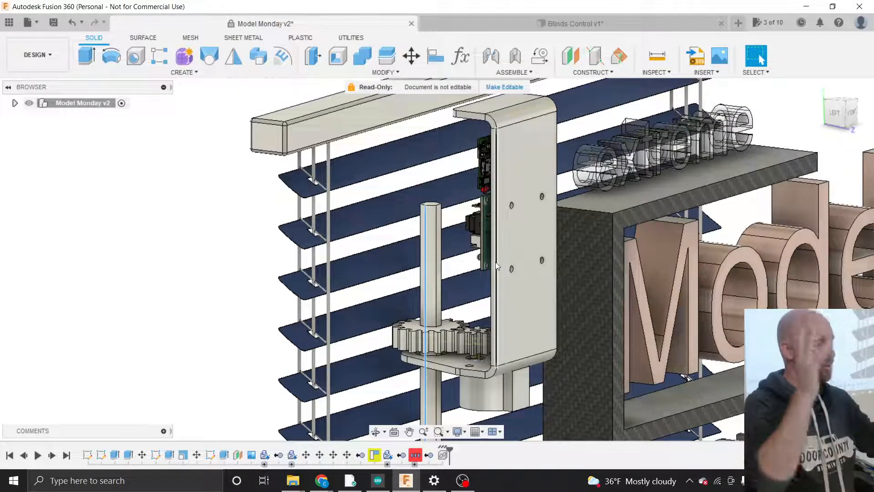
left_click(527, 273)
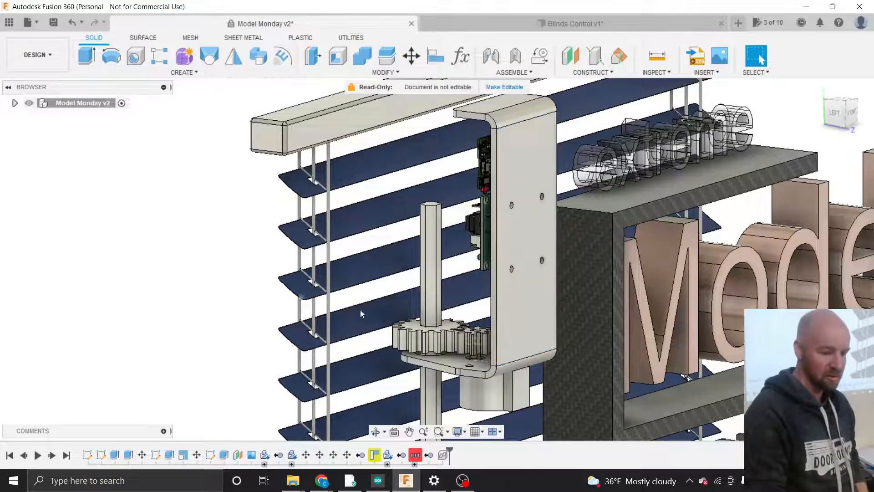
scroll(472, 312, "up", 3)
scroll(472, 313, "down", 4)
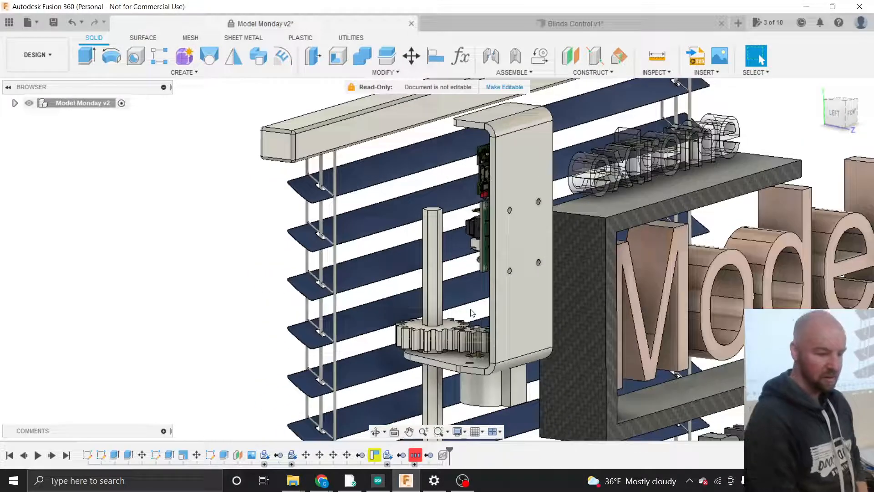